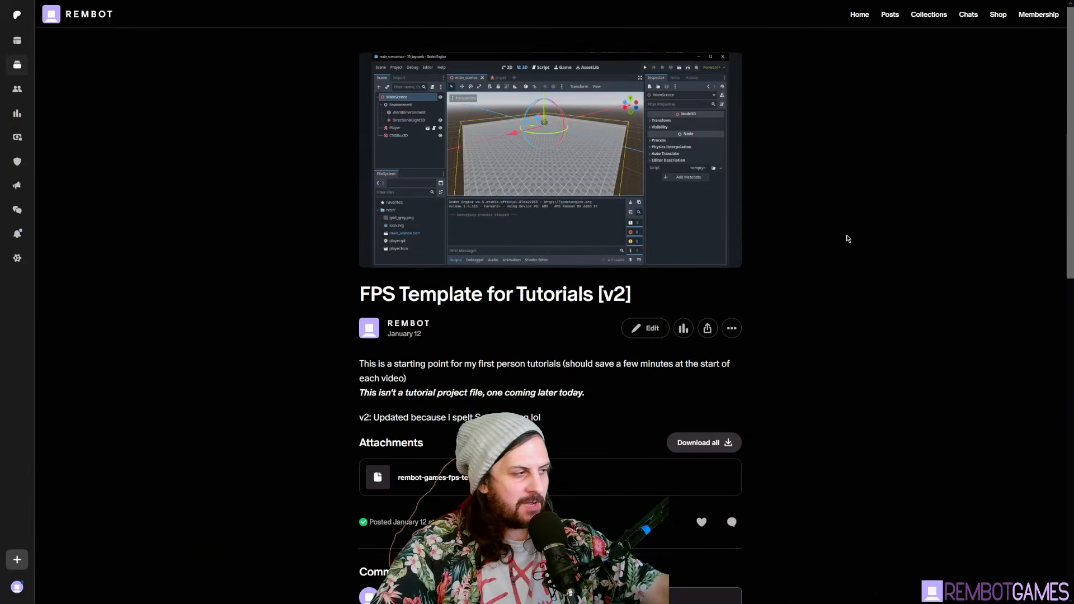
scroll(662, 249, "down", 2)
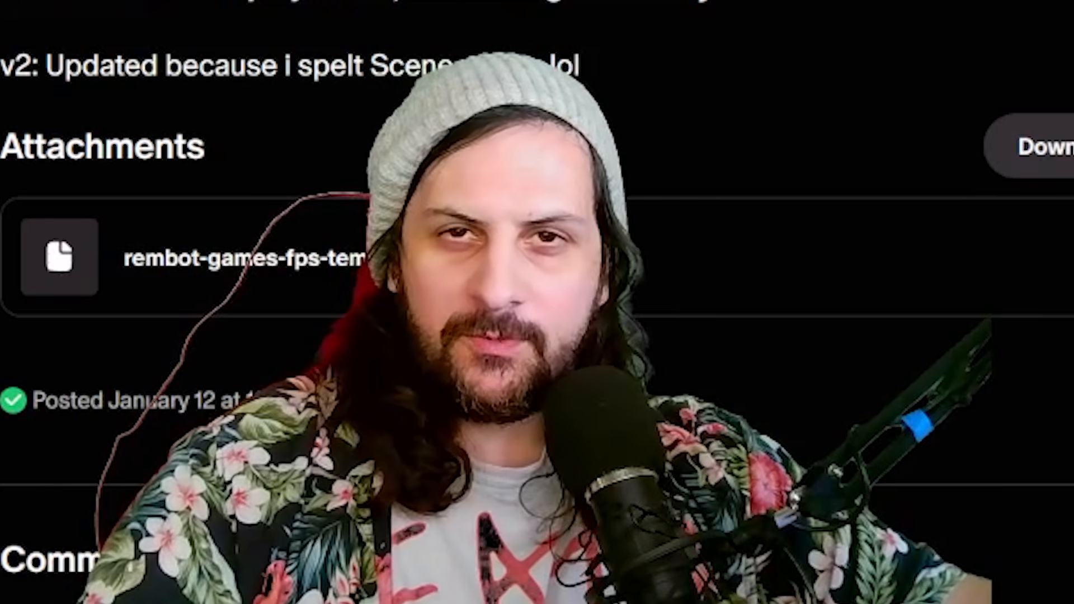
middle_click(856, 135)
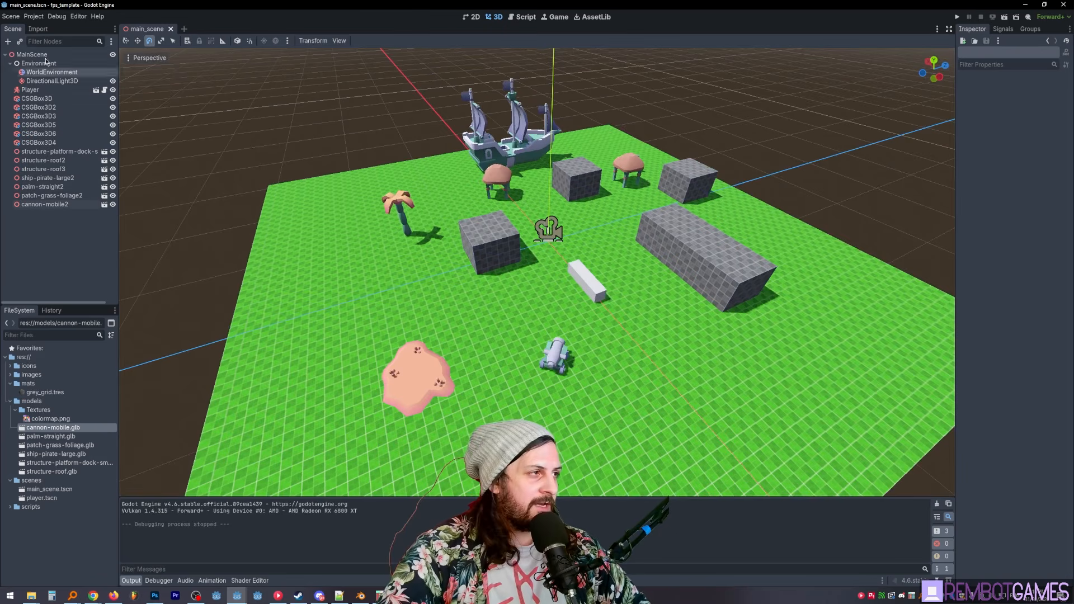
- Add a SubViewport node under MainScene and name it MinimapViewport
left_click(45, 54)
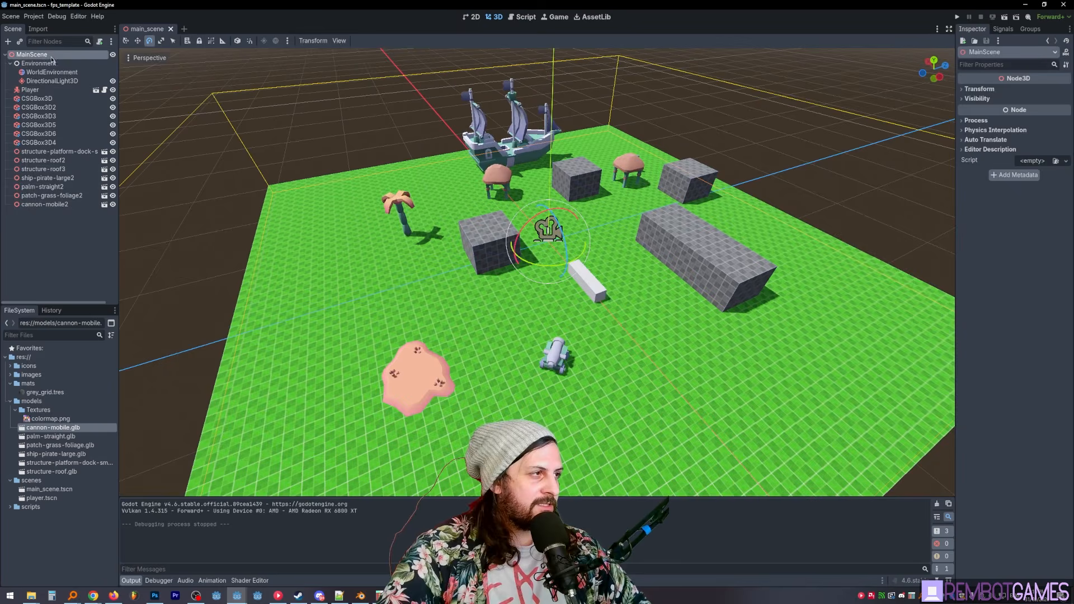
key("ctrl+a")
key("Return")
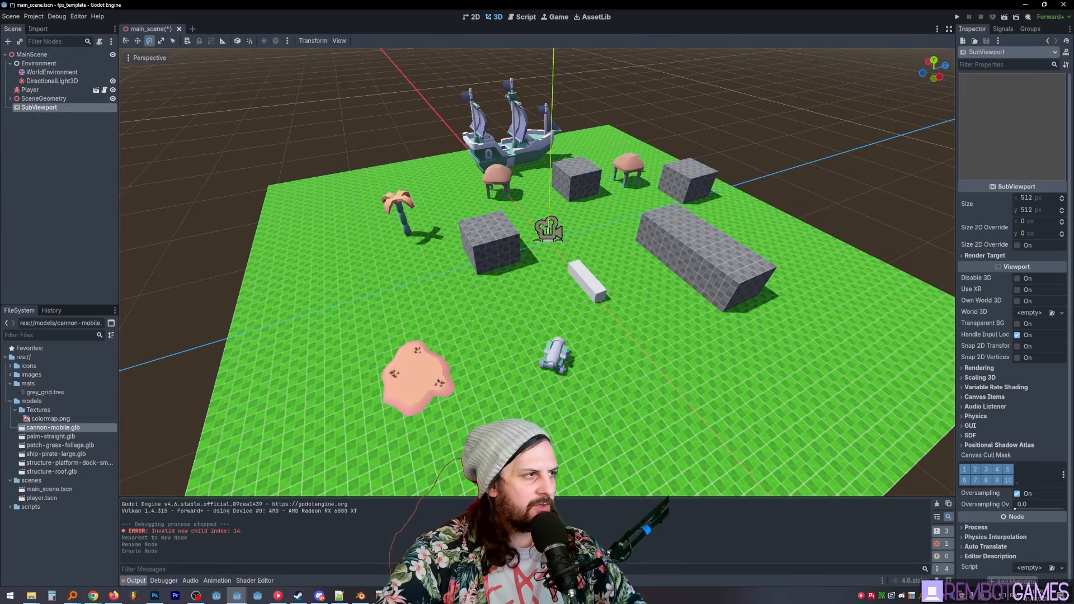
key("F2")
type("Mi")
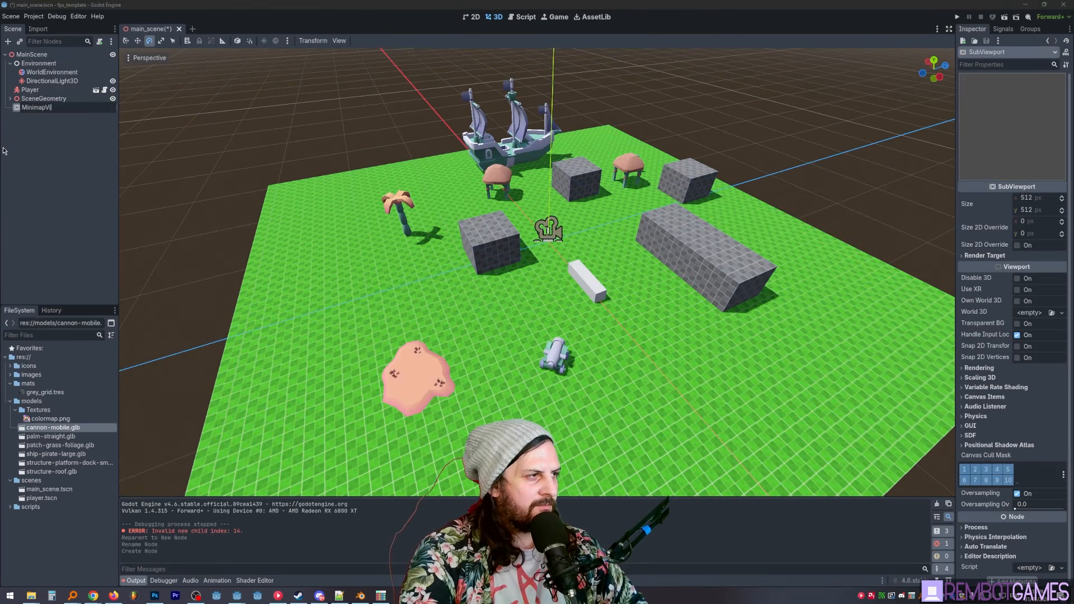
type("nimapViewport")
key("Return")
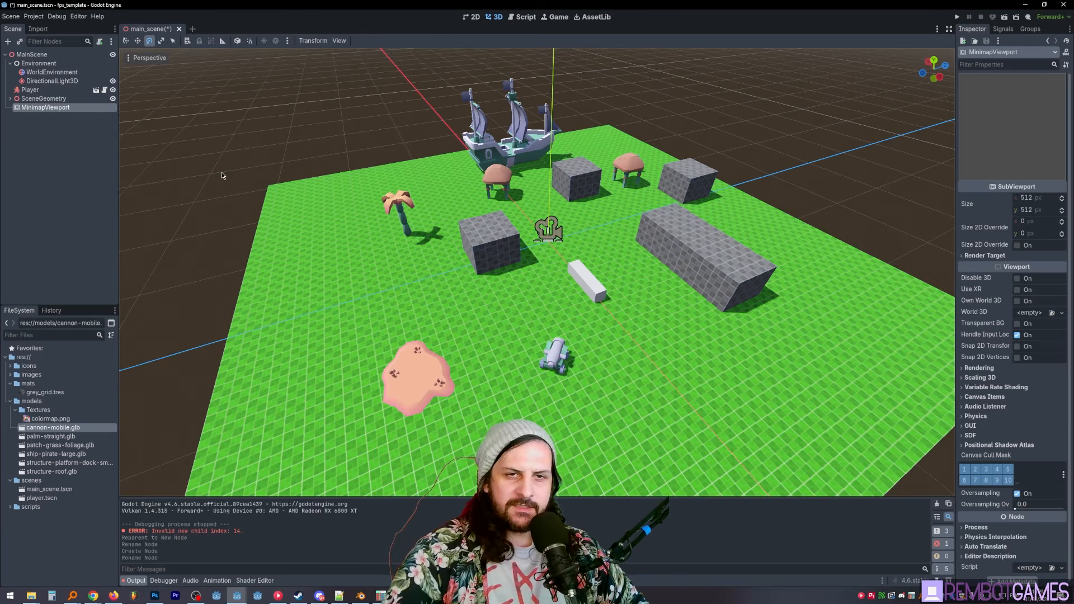
- Add a Camera3D node under MinimapViewport and set its projection to Orthogonal
key("ctrl+a")
type("cam")
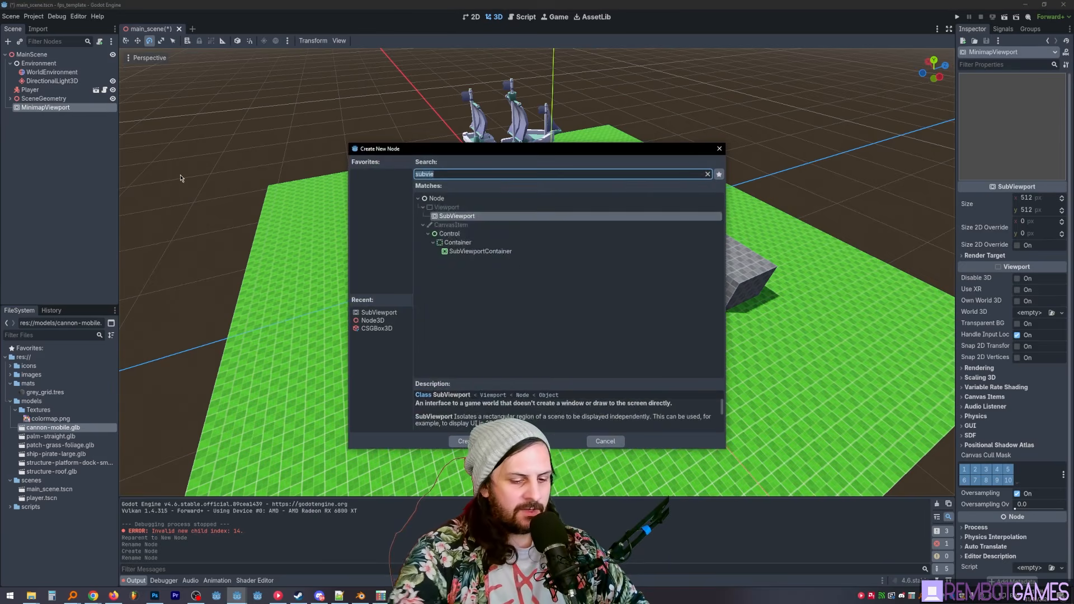
key("Return")
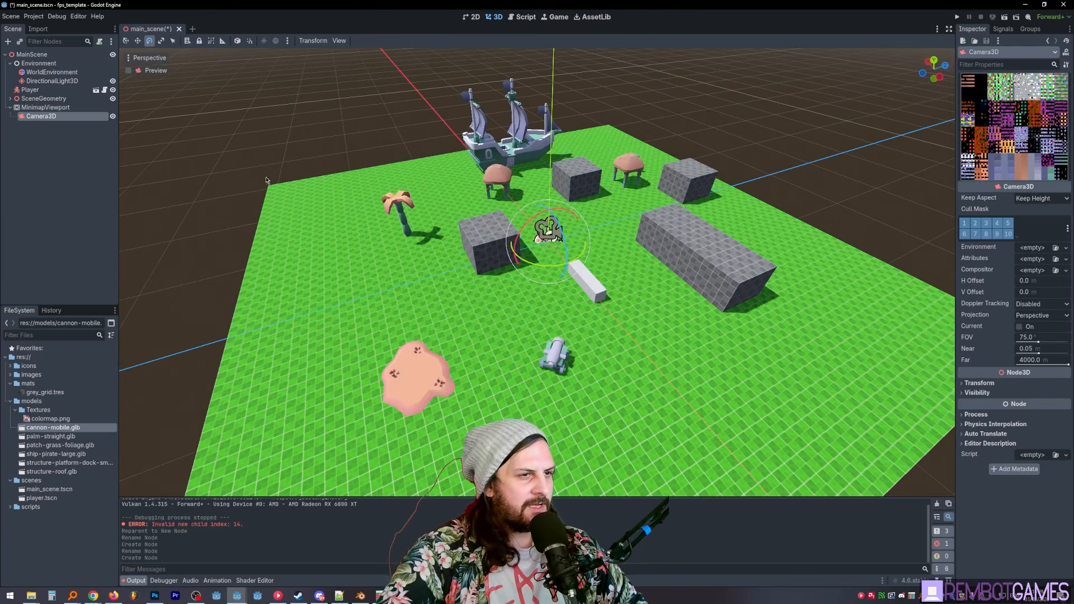
left_click_drag(956, 308, 887, 310)
left_click(1009, 317)
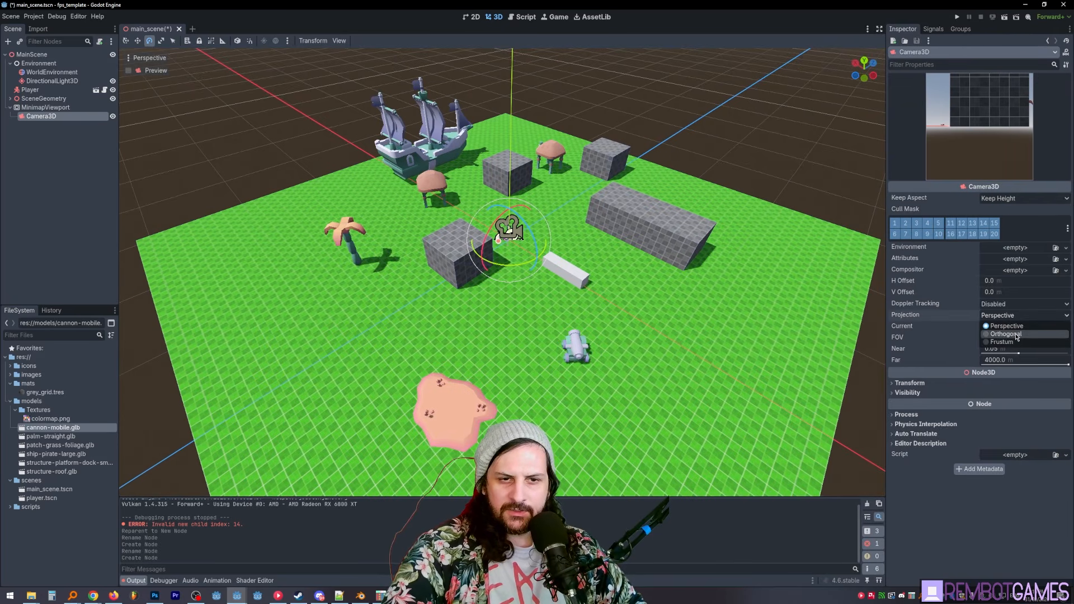
left_click(1017, 335)
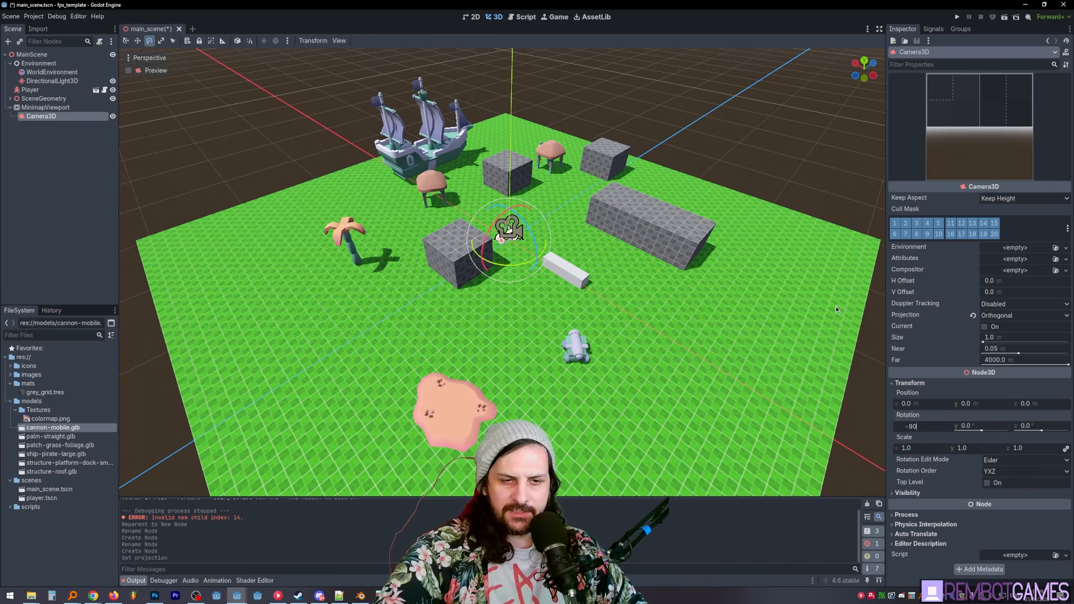
- Set the minimap camera's X rotation to -90° and its Y position to 50 m
key("Return")
middle_click_drag(608, 279, 598, 248)
left_click(978, 404)
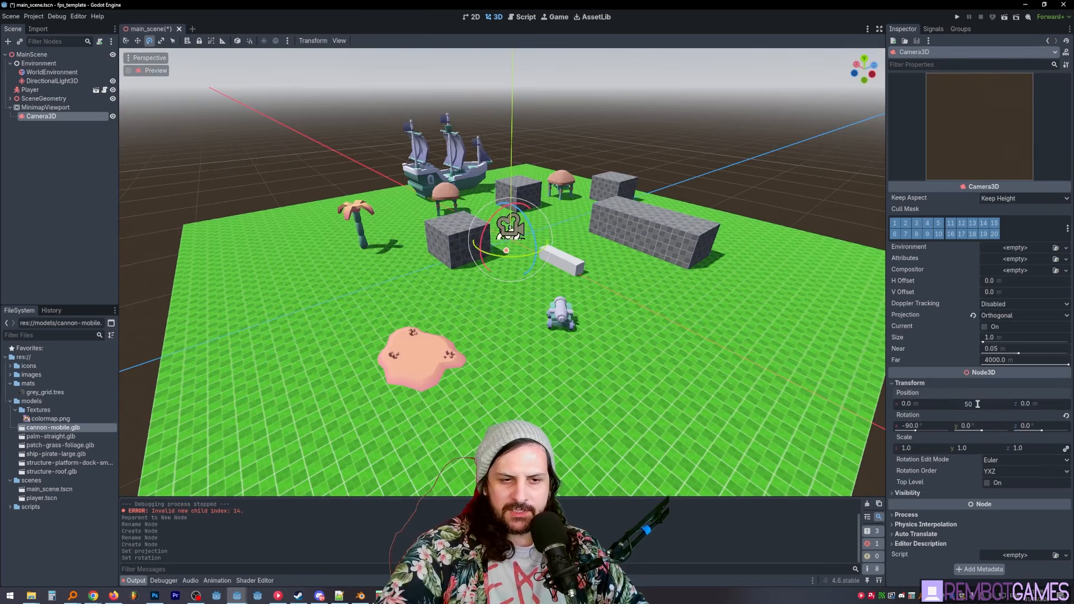
key("Return")
scroll(623, 237, "down", 10)
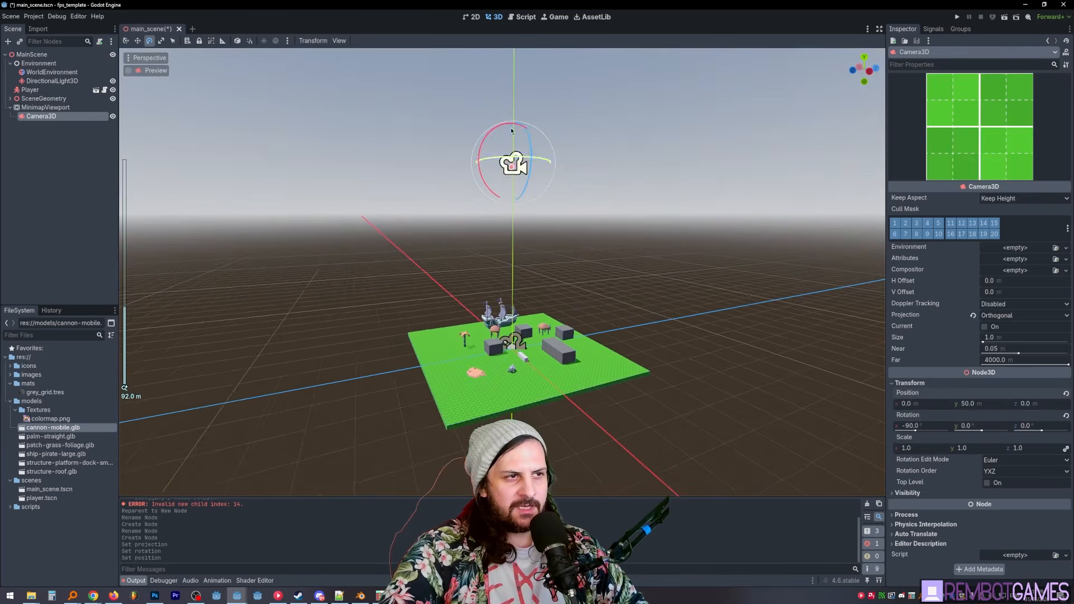
scroll(592, 240, "up", 6)
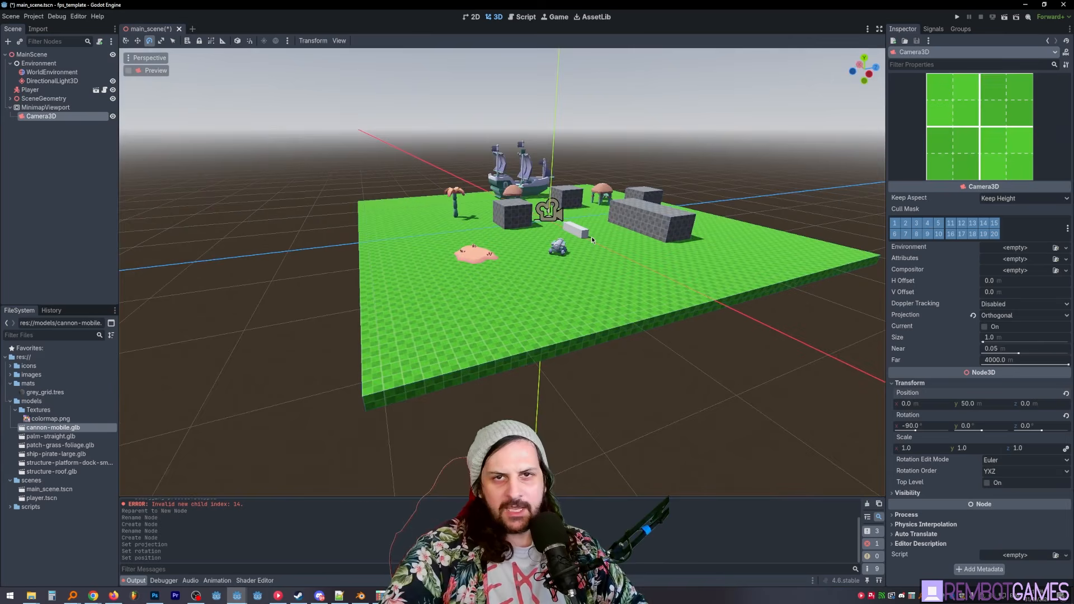
middle_click_drag(592, 236, 539, 237)
scroll(539, 237, "down", 5)
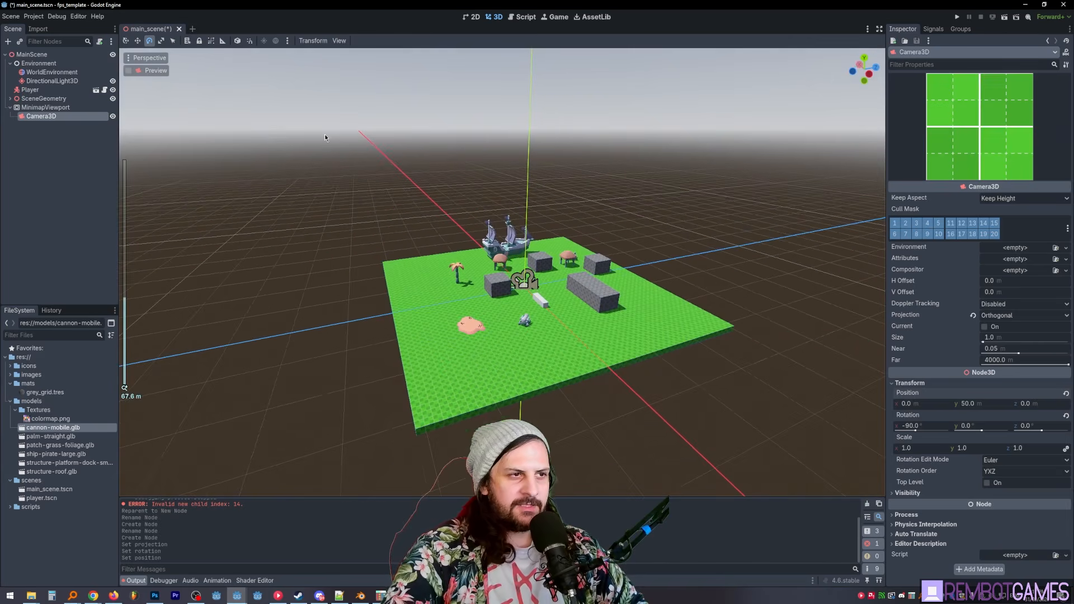
middle_click_drag(531, 196, 571, 210)
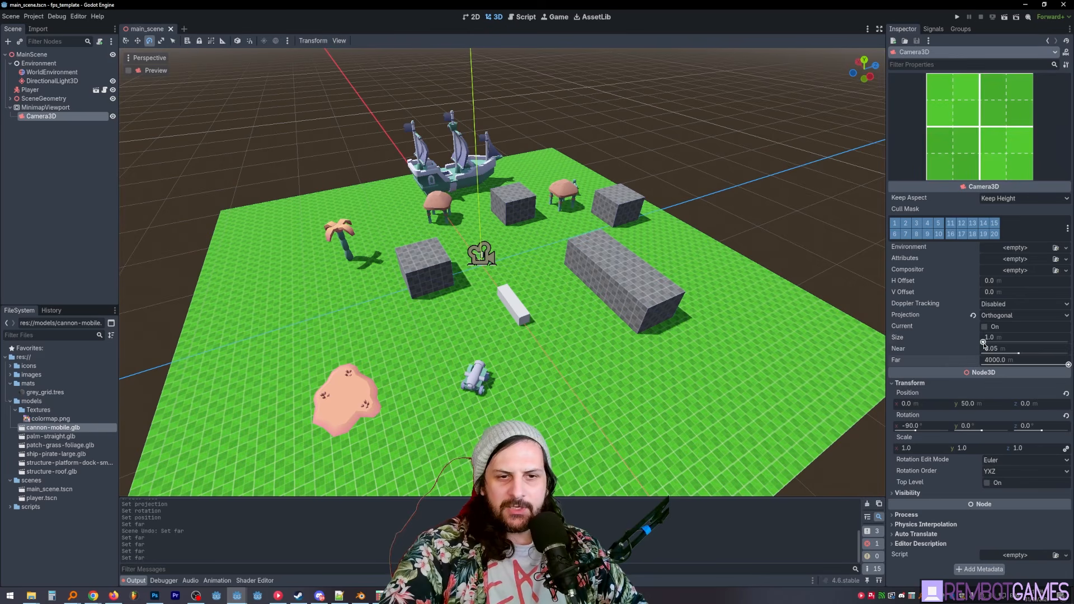
- Increase the minimap camera's orthogonal size to about 25 m and show its preview in a second viewport
mouse_move(984, 342)
left_mouse_down()
mouse_move(1025, 342)
mouse_move(985, 341)
mouse_move(1004, 341)
left_mouse_up()
left_click(339, 41)
left_click(358, 60)
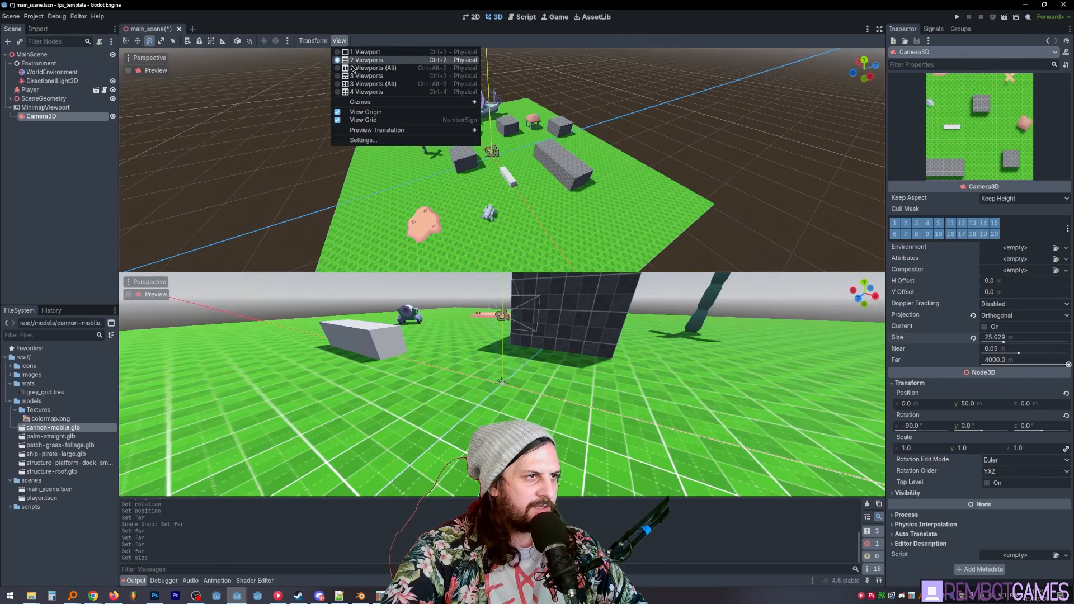
left_click(131, 308)
left_click(129, 295)
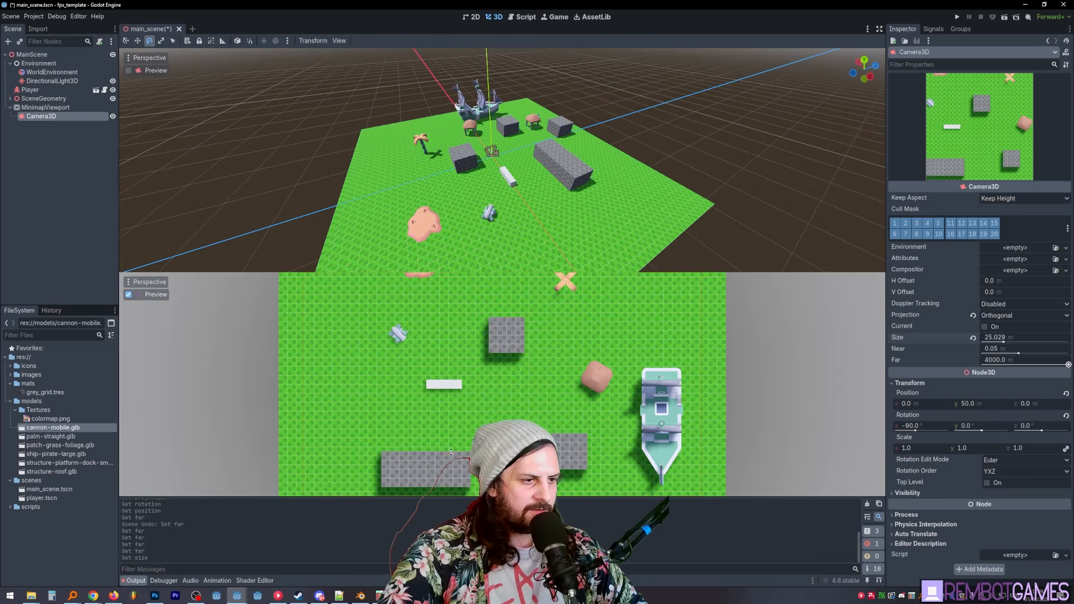
- Arrange the two viewports side by side and reduce the minimap camera's orthogonal size to about 19.7 m
left_click_drag(453, 498, 453, 454)
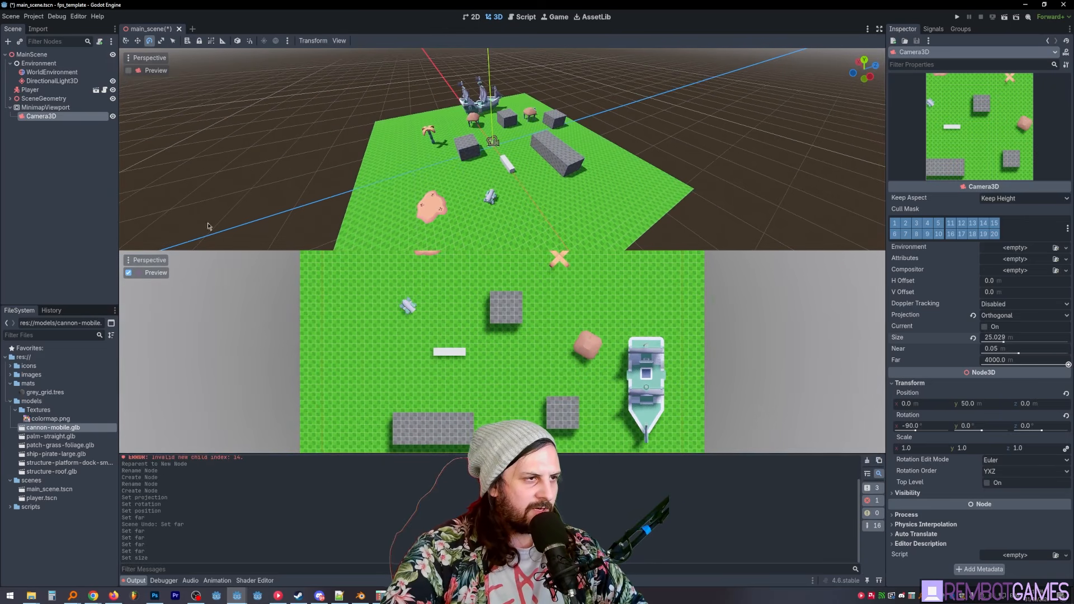
left_click(339, 40)
left_click(383, 68)
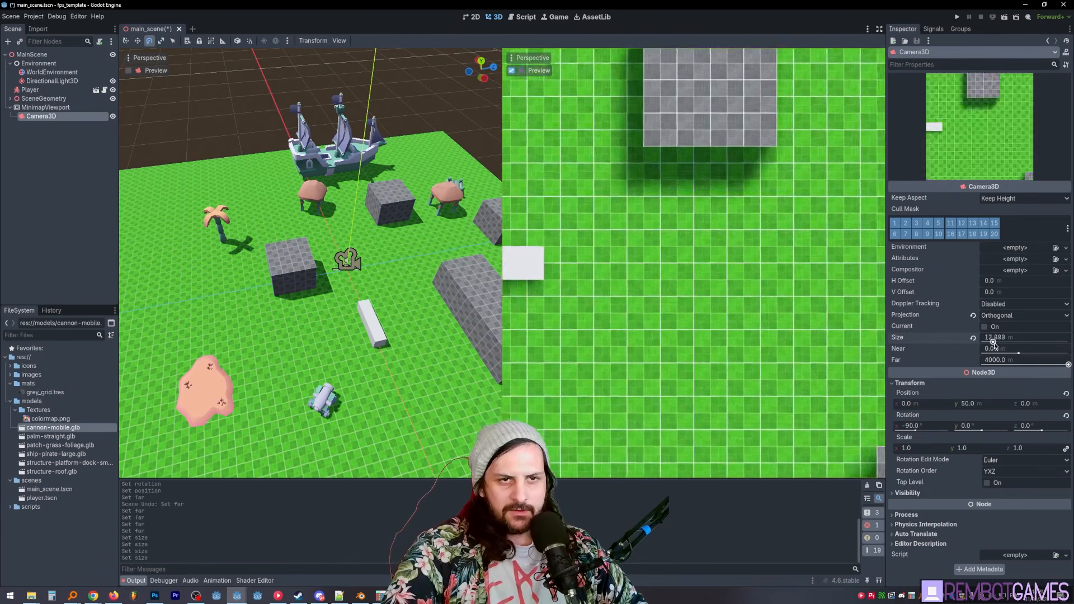
left_click_drag(995, 345, 1000, 347)
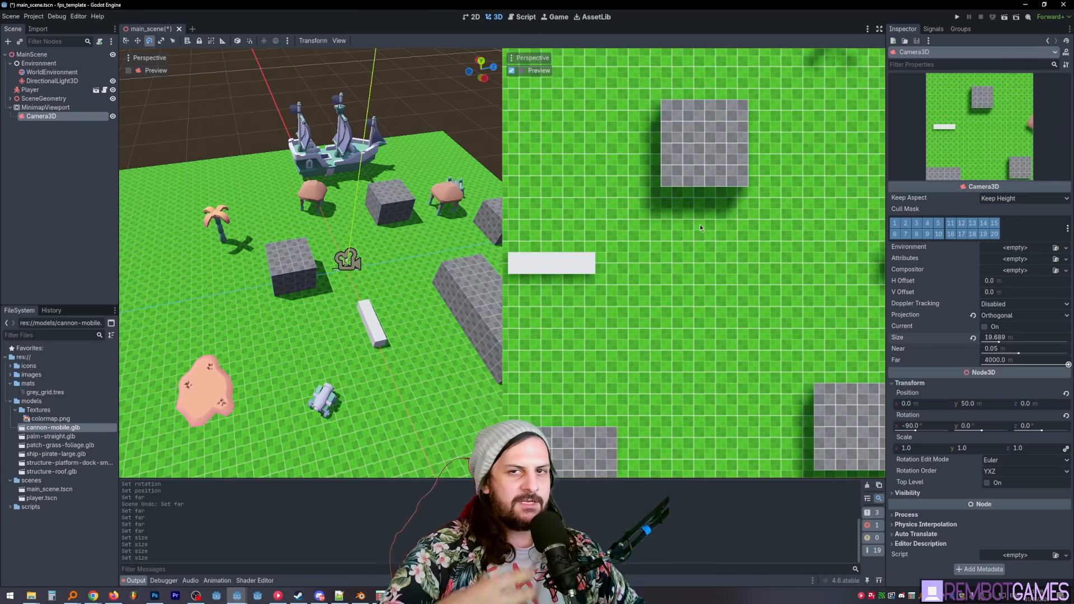
- Review the MinimapViewport and its Camera3D, clear the selection and save the main scene
left_click(44, 144)
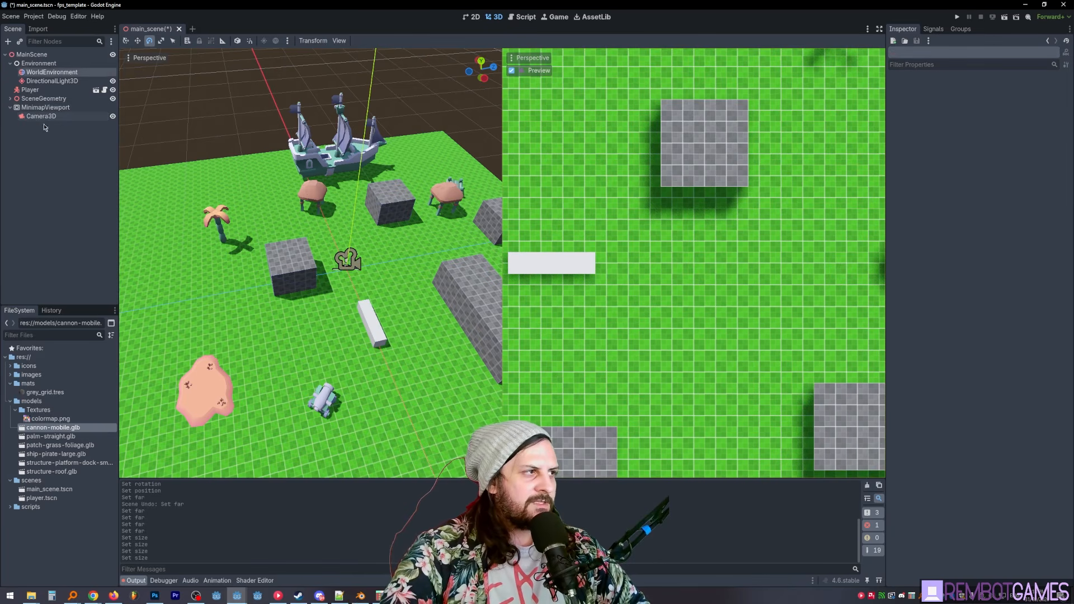
left_click(41, 108)
left_click(41, 117)
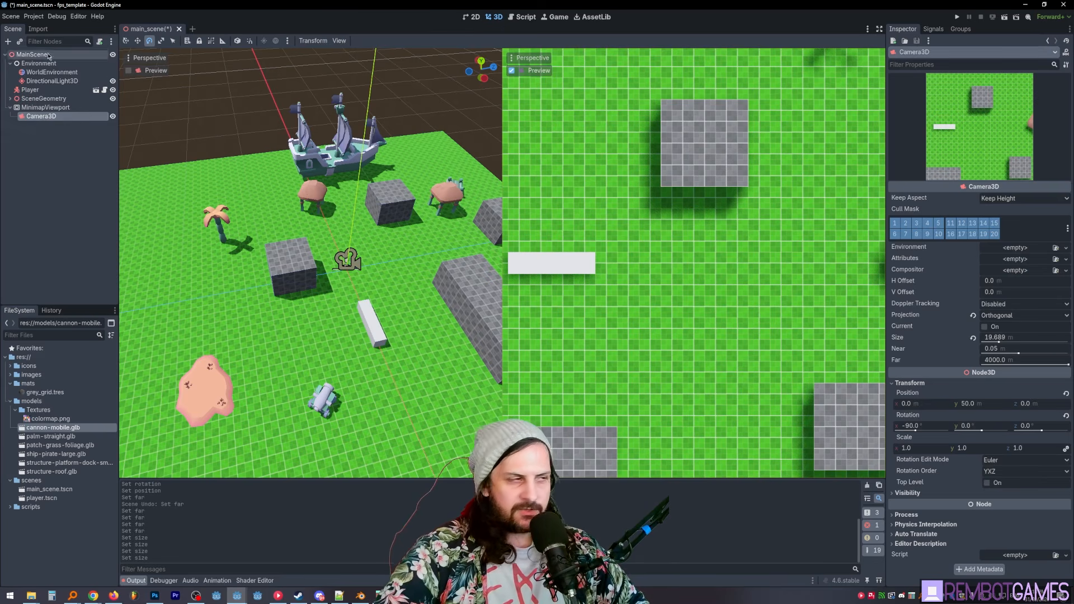
left_click(73, 145)
key("ctrl+s")
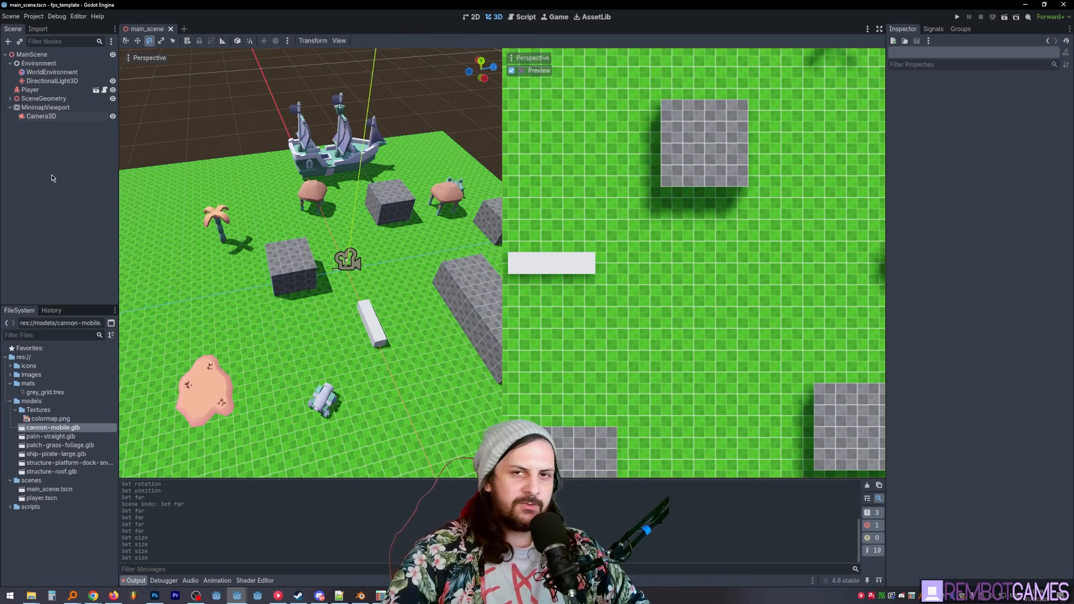
- Open the Player scene, add a Control node under Player and name it PlayerGUI
middle_click_drag(254, 257, 297, 217)
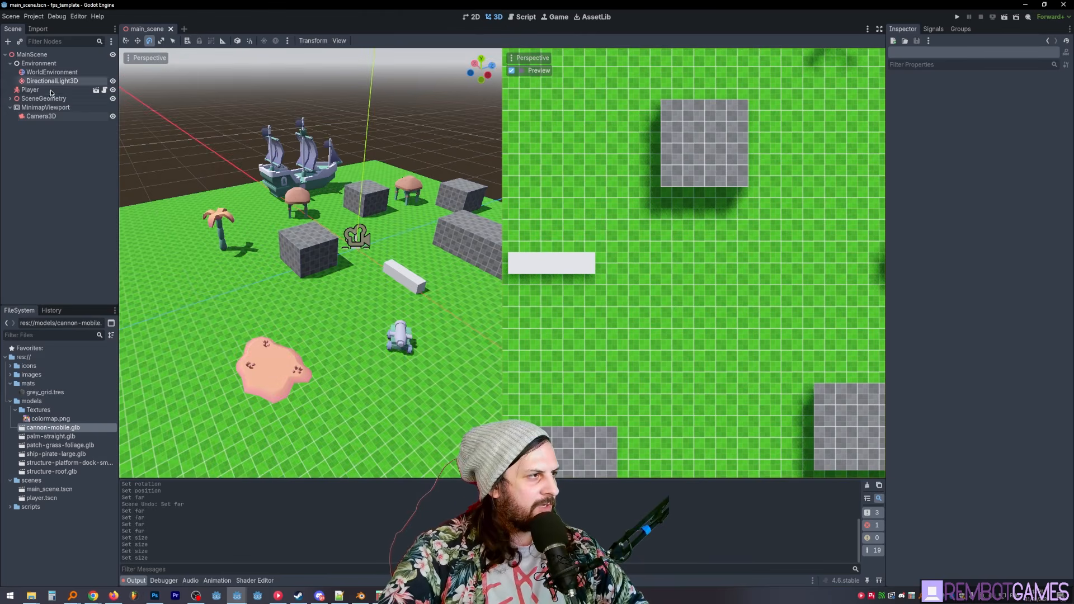
left_click(95, 89)
key("ctrl+a")
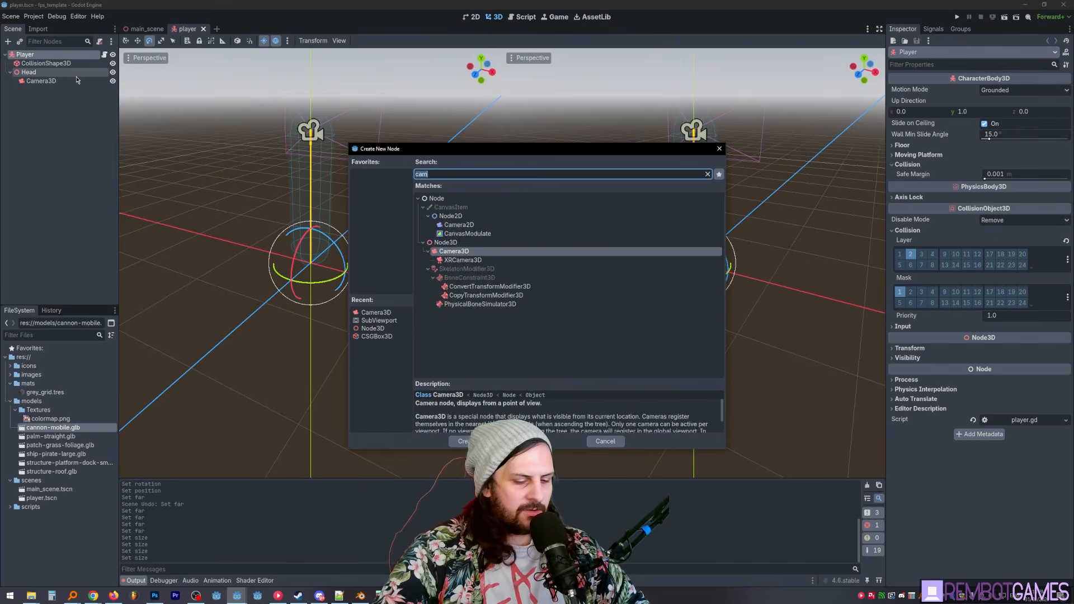
type("control")
key("Return")
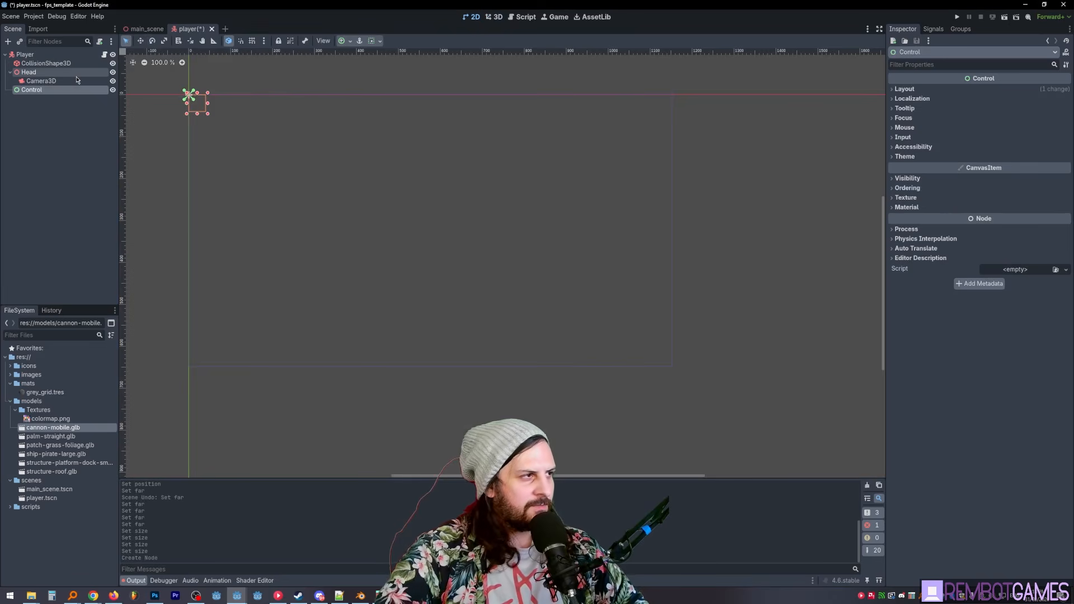
type("Player")
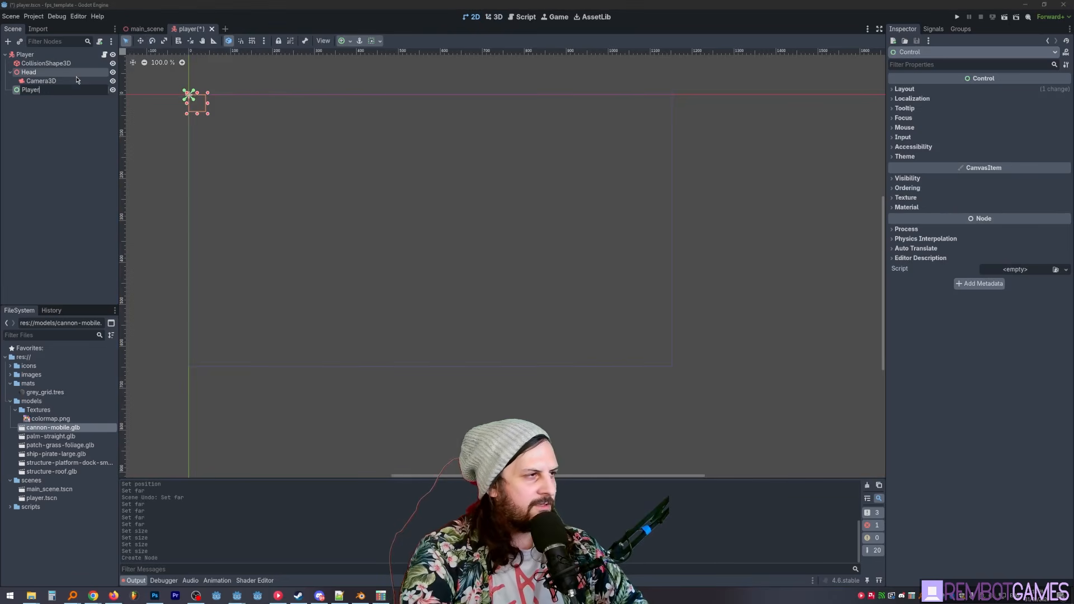
type("GUI")
key("Return")
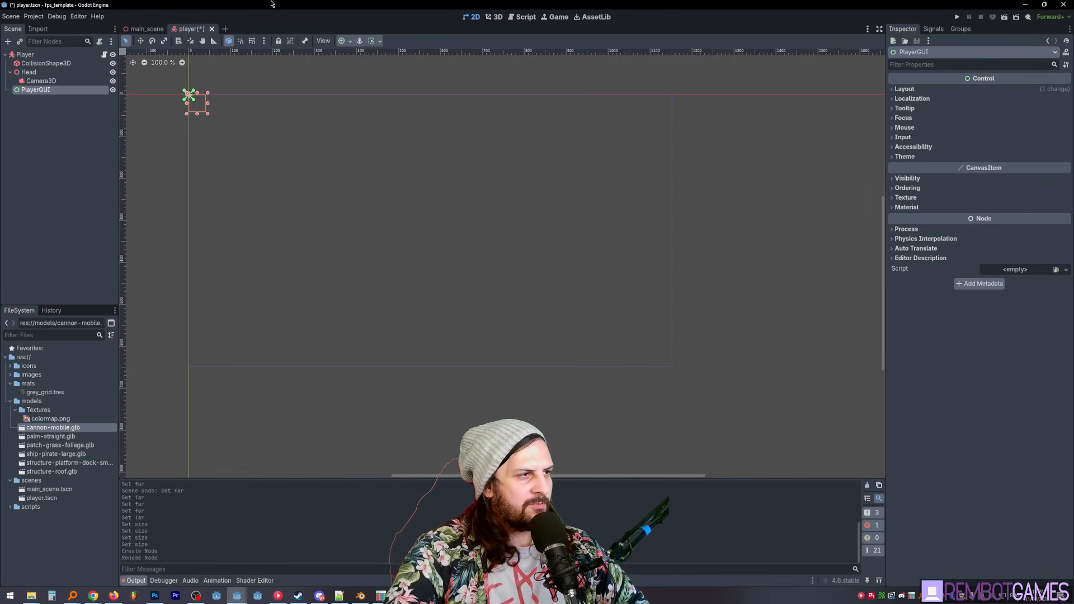
- Anchor the PlayerGUI control so it fills the entire screen rectangle
left_click(378, 42)
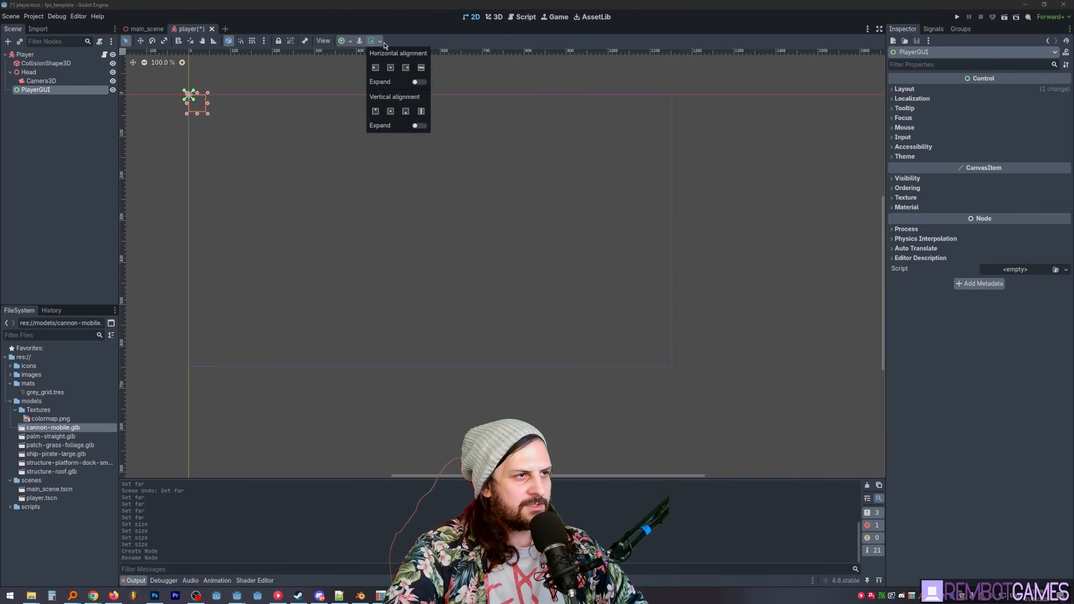
left_click(343, 41)
left_click(391, 114)
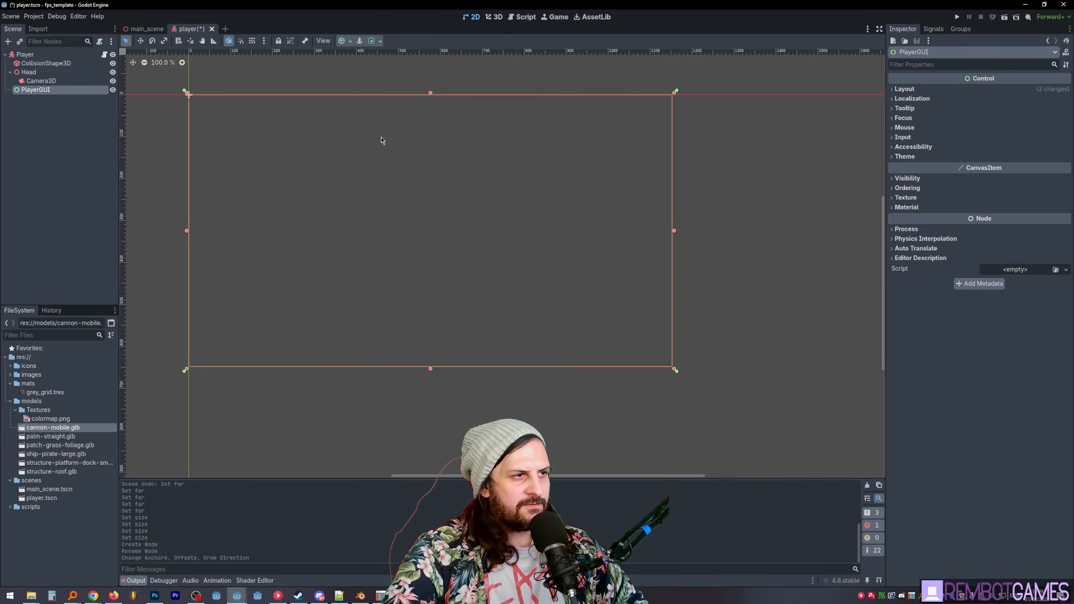
- Add a MarginContainer under PlayerGUI and anchor it to fill the entire screen rectangle
left_click(64, 91)
key("ctrl+a")
type("m")
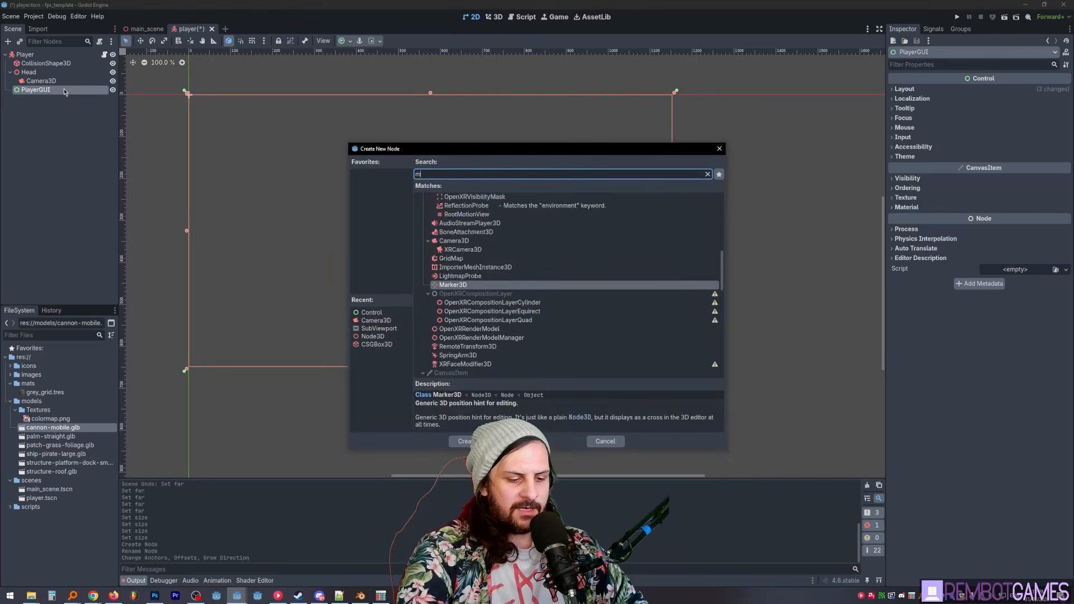
type("argin")
key("Return")
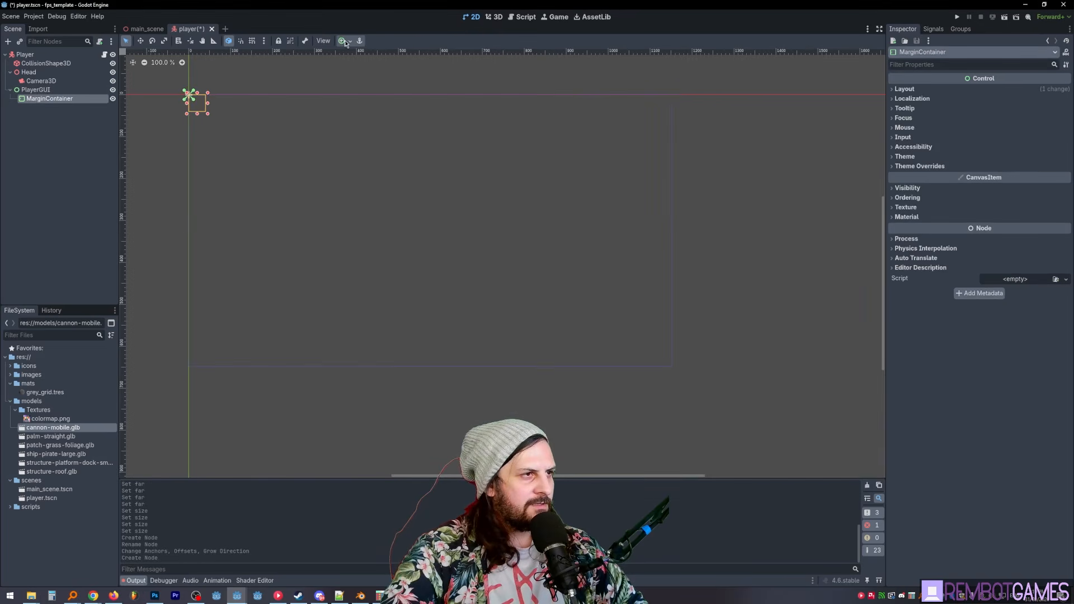
left_click(343, 41)
left_click(392, 114)
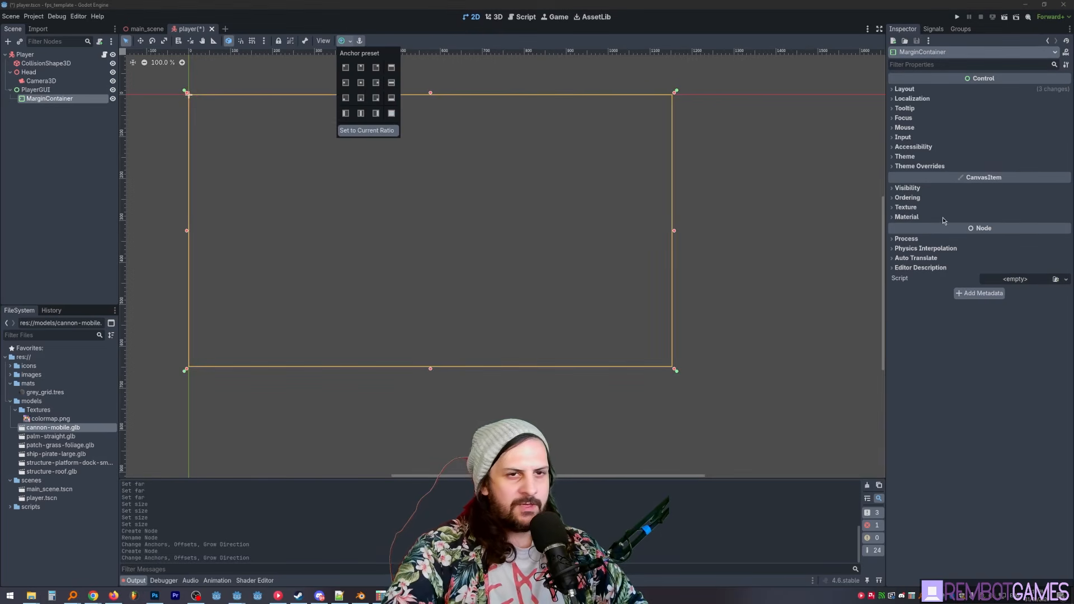
- Override the MarginContainer's left, top, right and bottom margin constants with 8 each
left_click(940, 167)
left_click(942, 176)
left_click(1002, 185)
type("8")
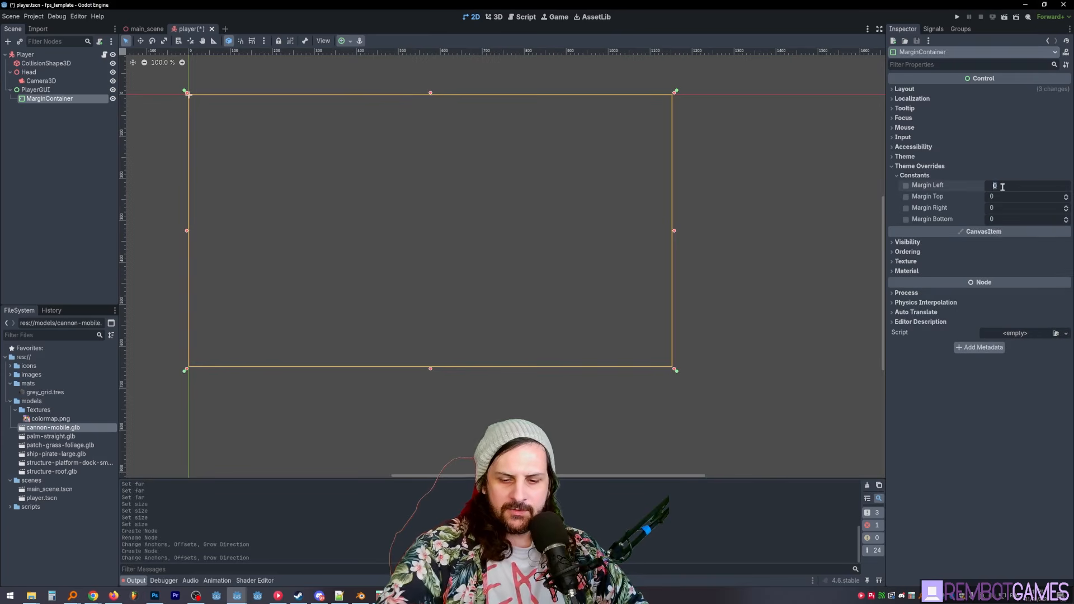
key("Tab")
type("8")
key("Tab")
type("8")
key("Tab")
key("Return")
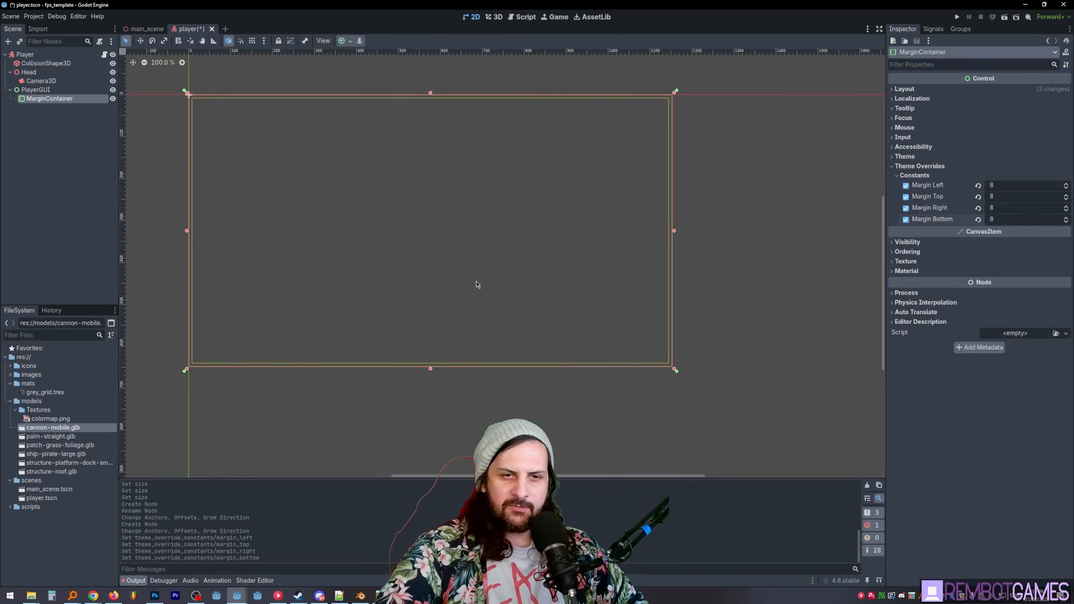
- Set the MarginContainer's left, top, right and bottom margin overrides to 16 each and save the scene
left_click(1012, 184)
type("16")
key("Tab")
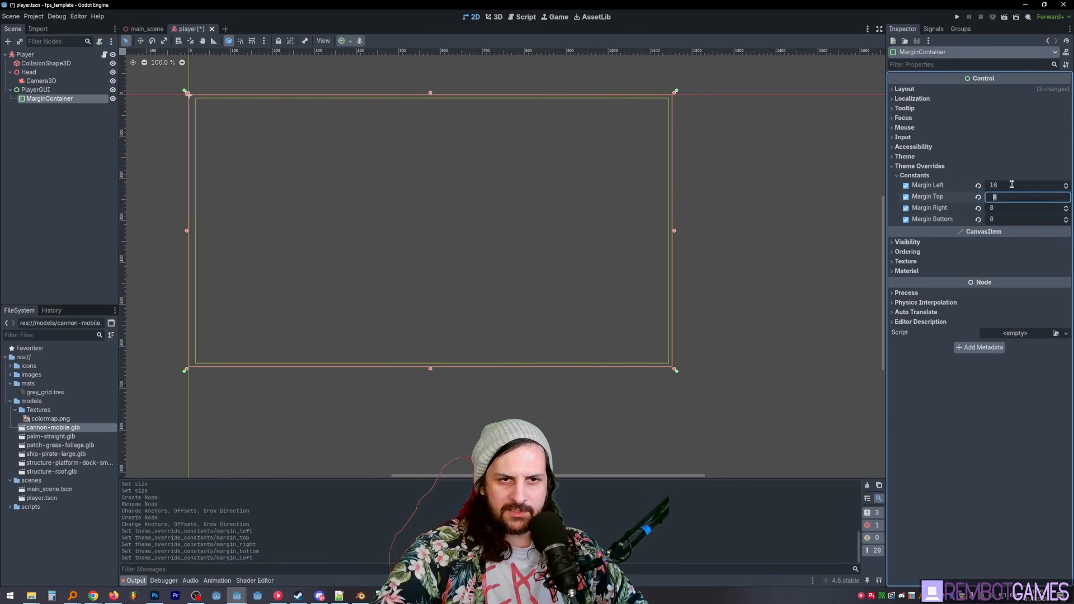
type("16")
key("Tab")
type("16")
key("Tab")
type("16")
key("Return")
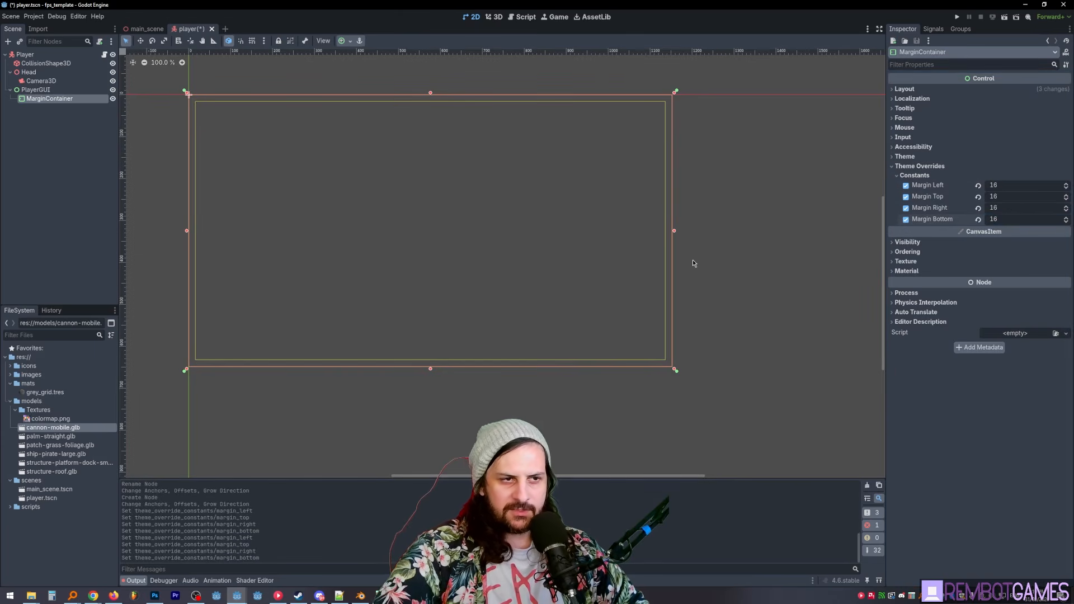
key("ctrl+s")
middle_click_drag(703, 240, 724, 253)
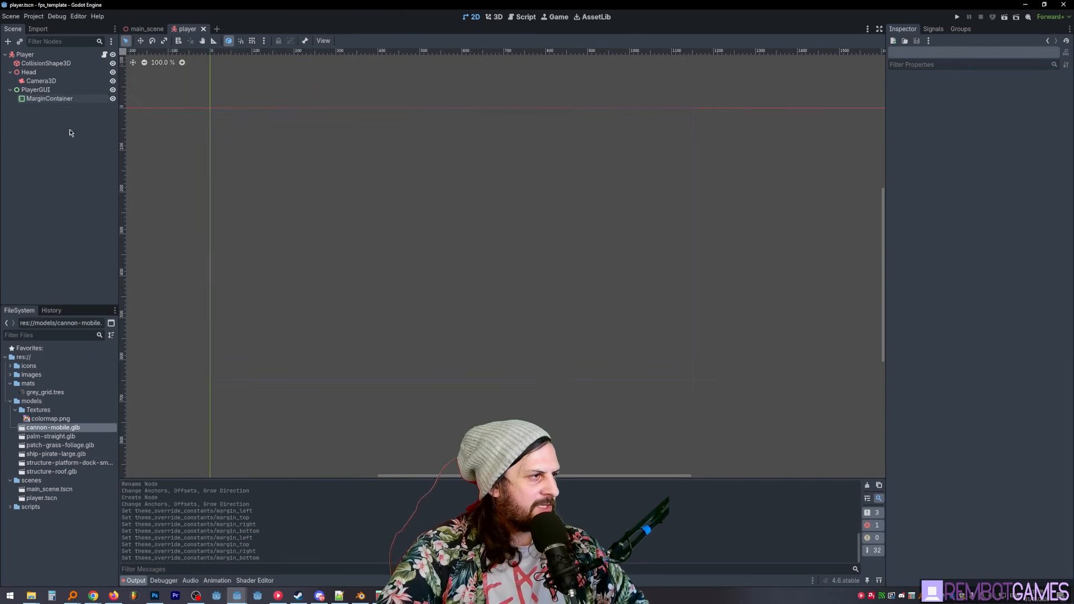
- Add a TextureRect node under the MarginContainer and name it MinimapRect
key("ctrl+a")
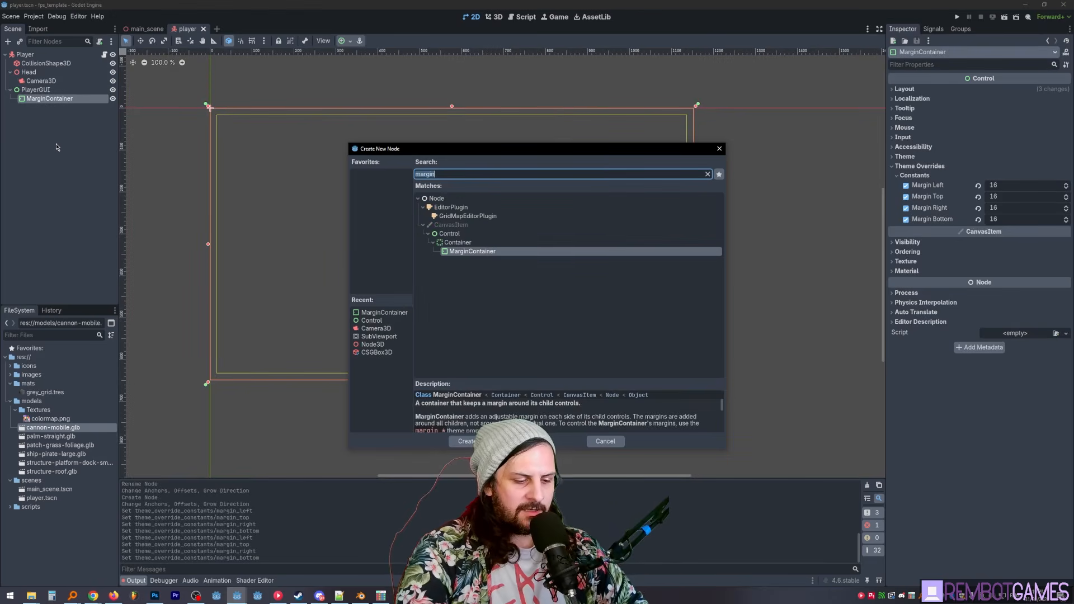
type("texture")
key("Return")
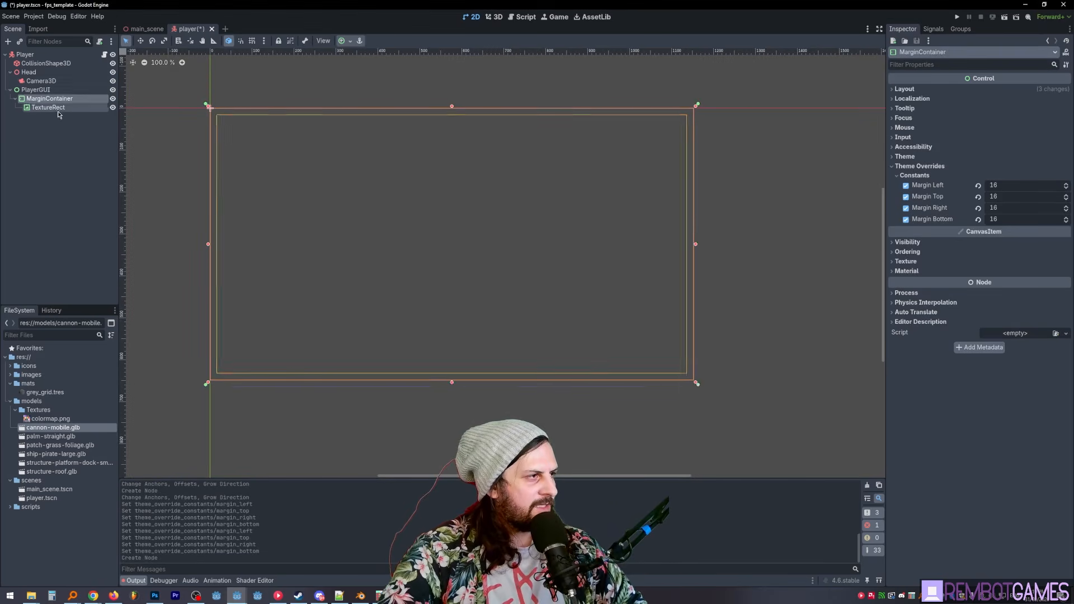
left_click(58, 111)
key("F2")
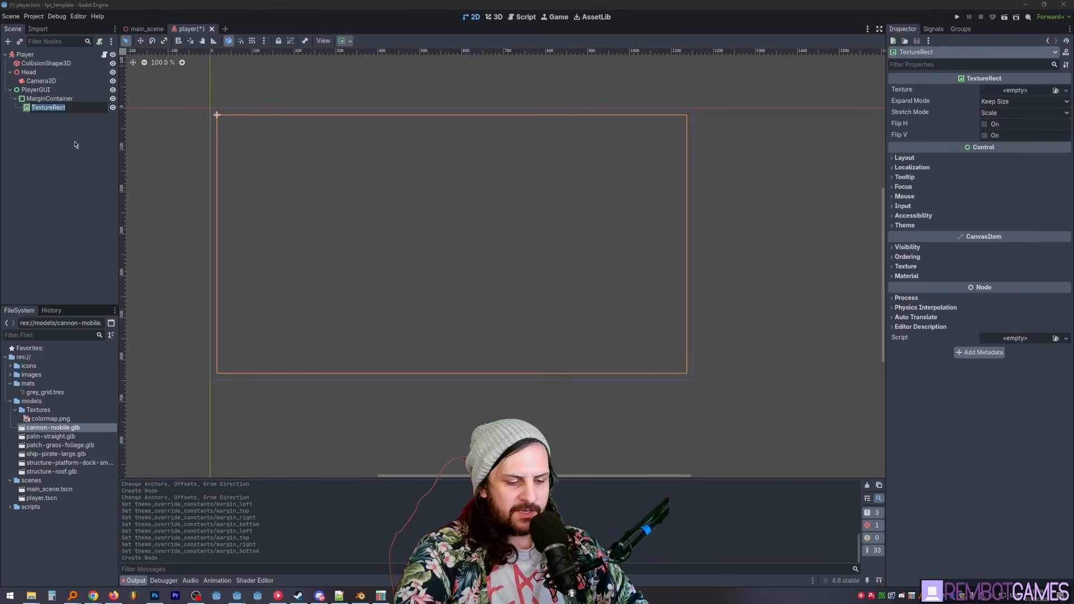
type("MinimapR")
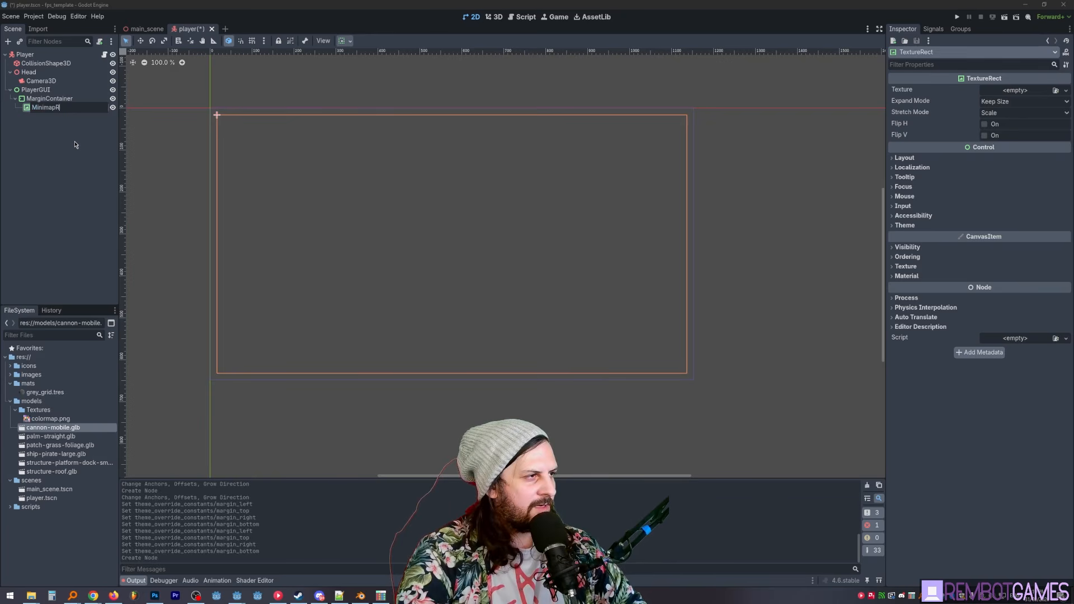
type("ect")
key("Return")
- Enable unique-name access for the MinimapRect node and save the scene
key("ctrl+u")
key("ctrl+s")
left_click(75, 143)
left_click(57, 101)
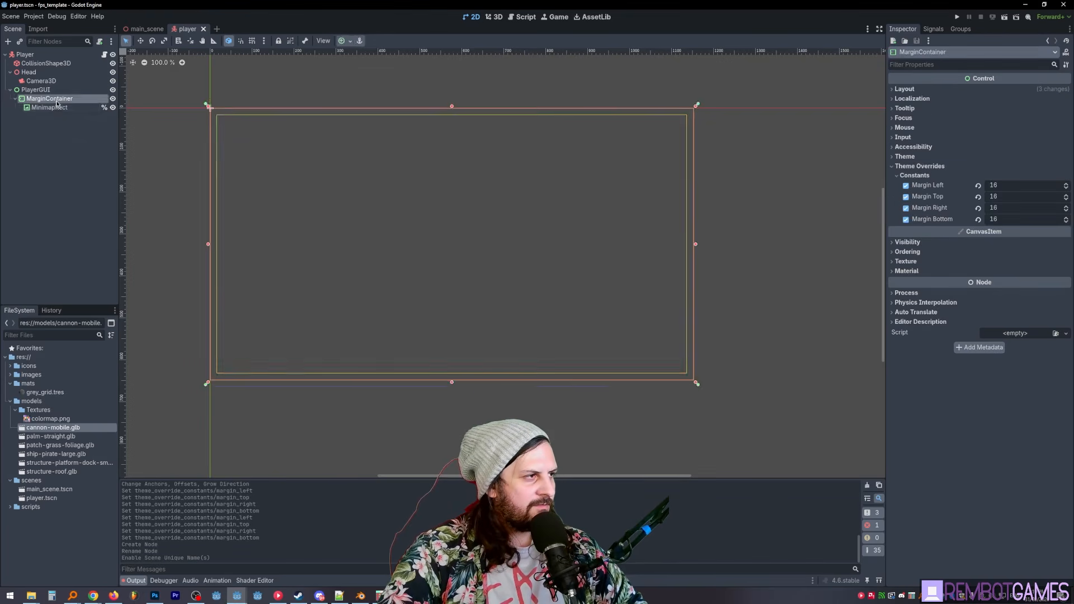
- Align MinimapRect to the bottom left of its container using the vertical and horizontal sizing options
left_click(58, 107)
left_click(904, 157)
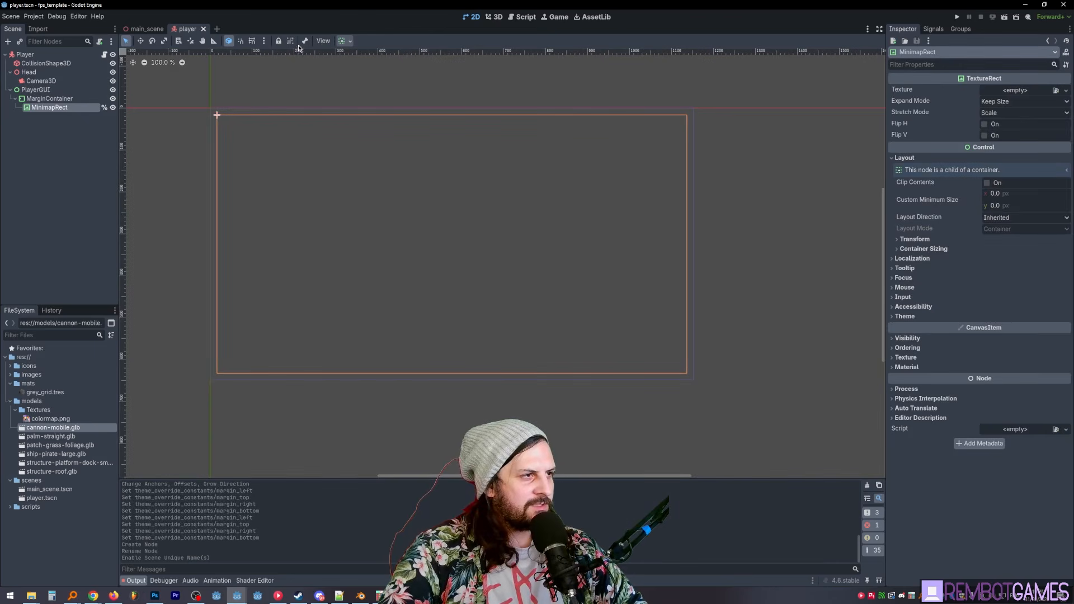
left_click(348, 43)
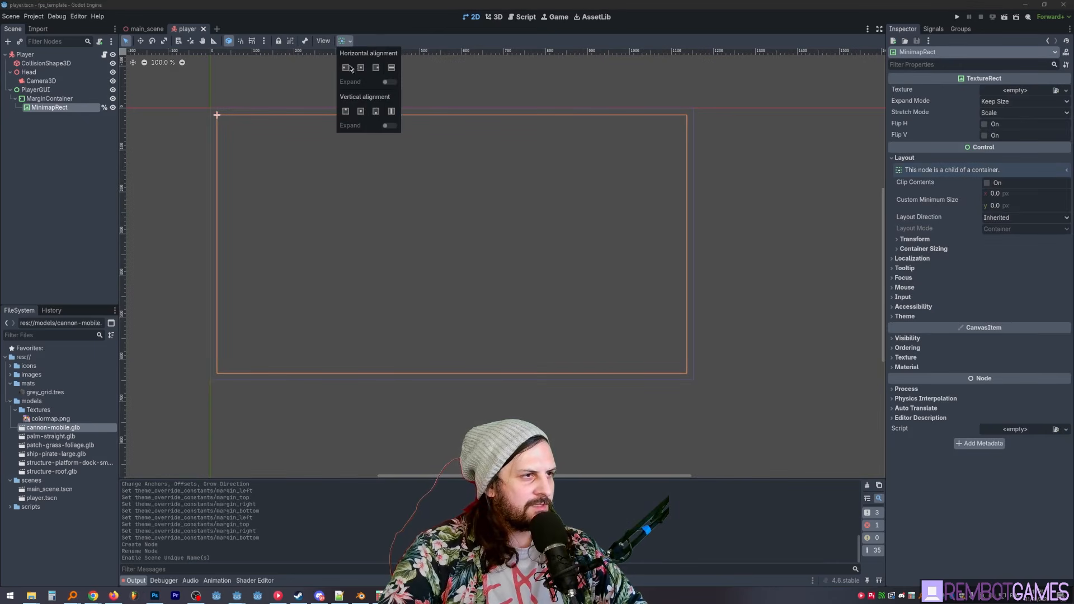
left_click(376, 112)
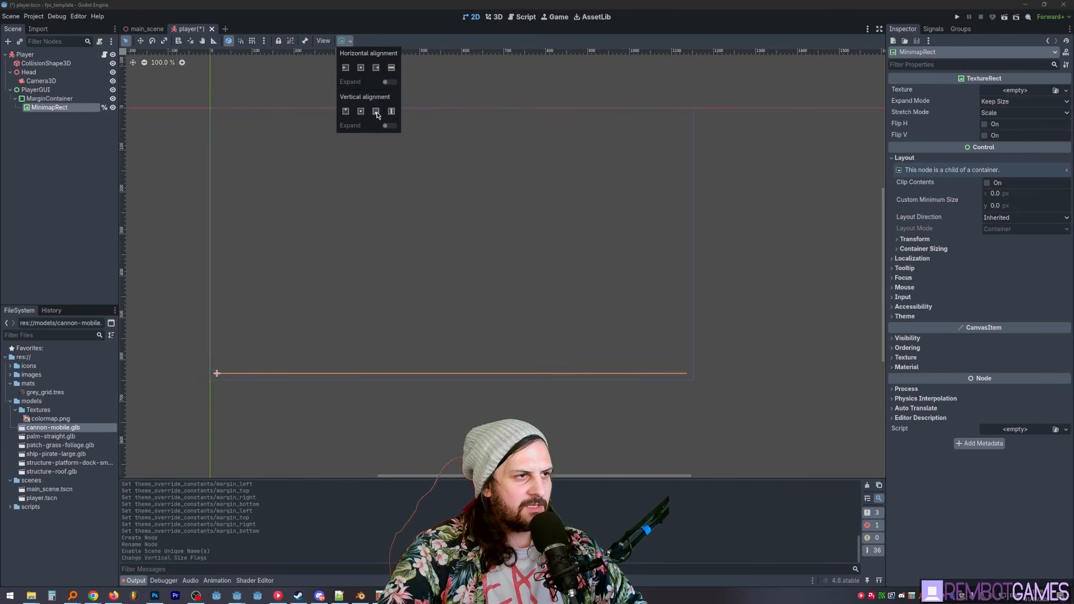
left_click(345, 68)
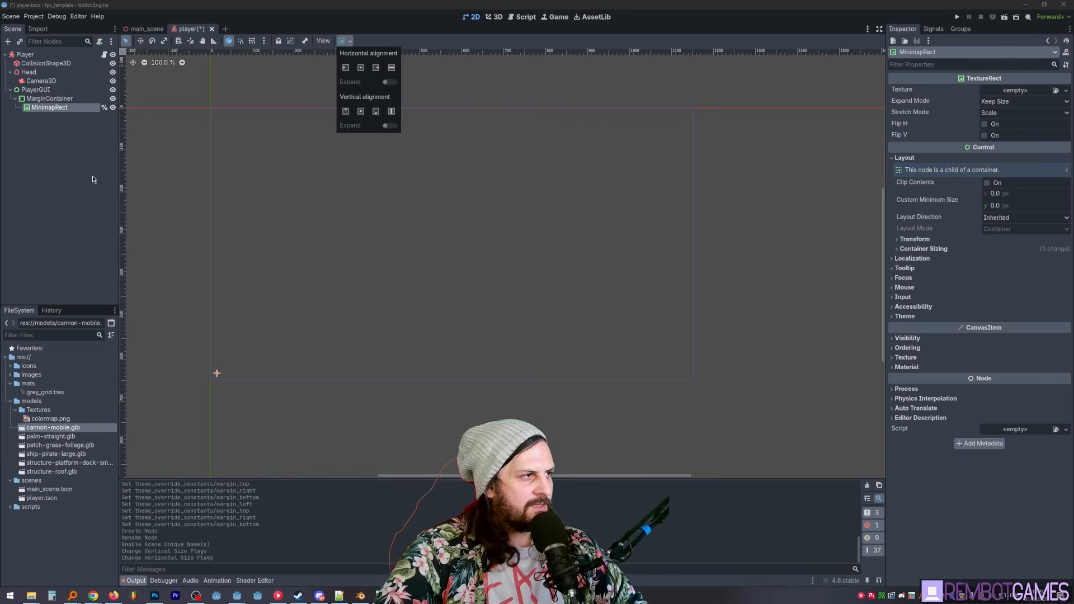
left_click(932, 241)
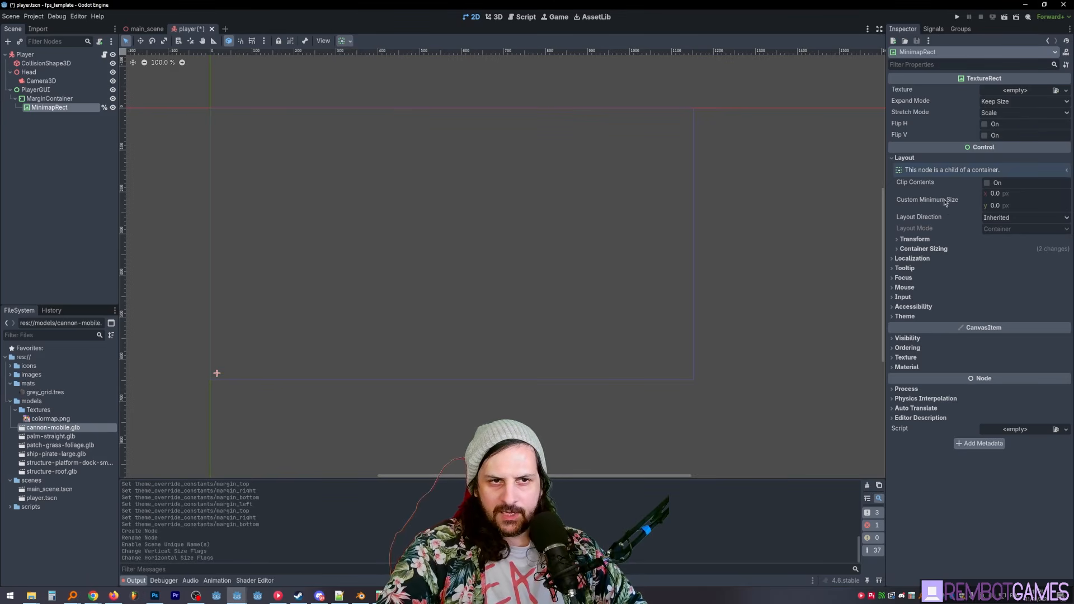
- Set MinimapRect's custom minimum size to 256 by 256 px and save the scene
left_click(995, 194)
type("2")
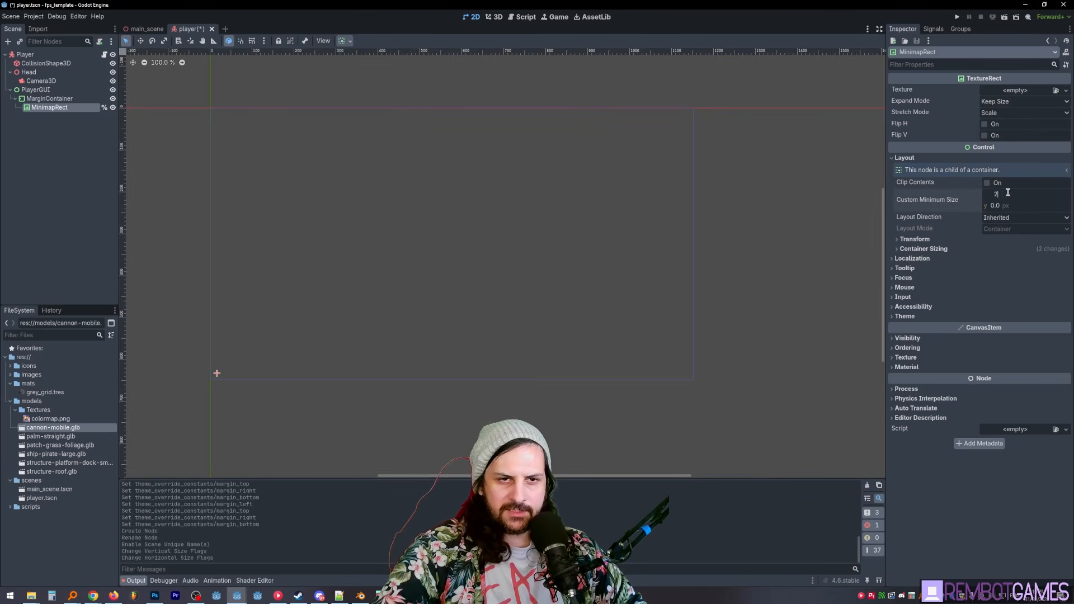
type("56")
key("Tab")
type("256")
key("Return")
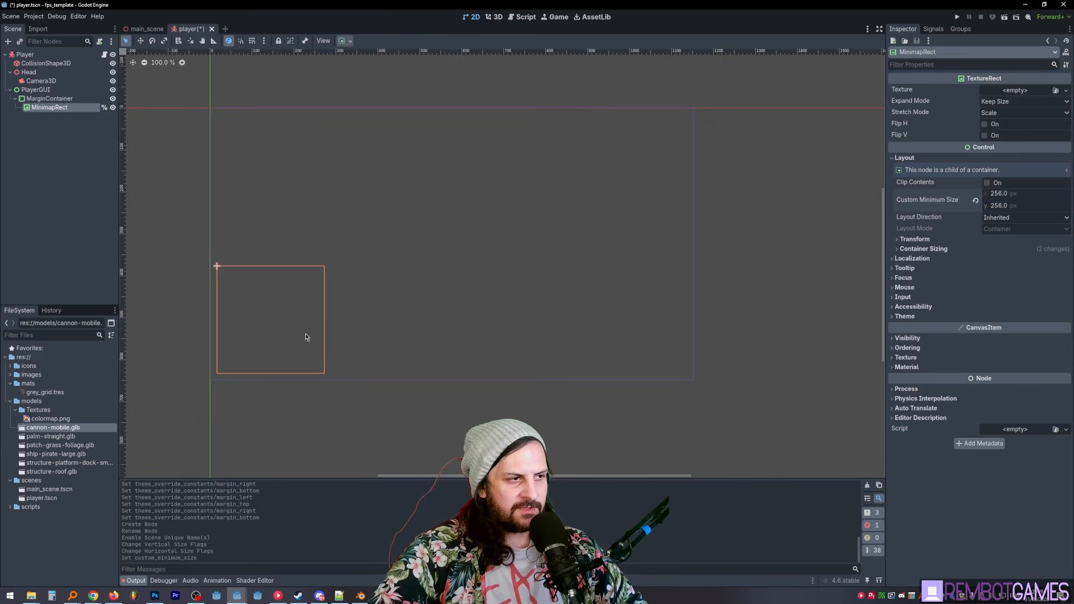
left_click(47, 107)
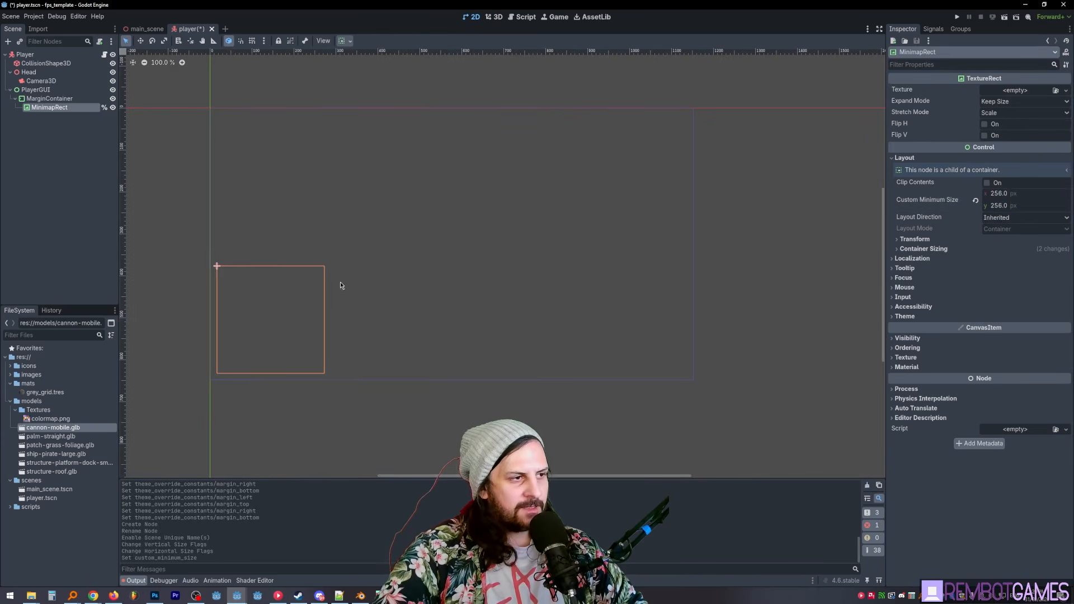
middle_click_drag(292, 264, 282, 280)
key("ctrl+s")
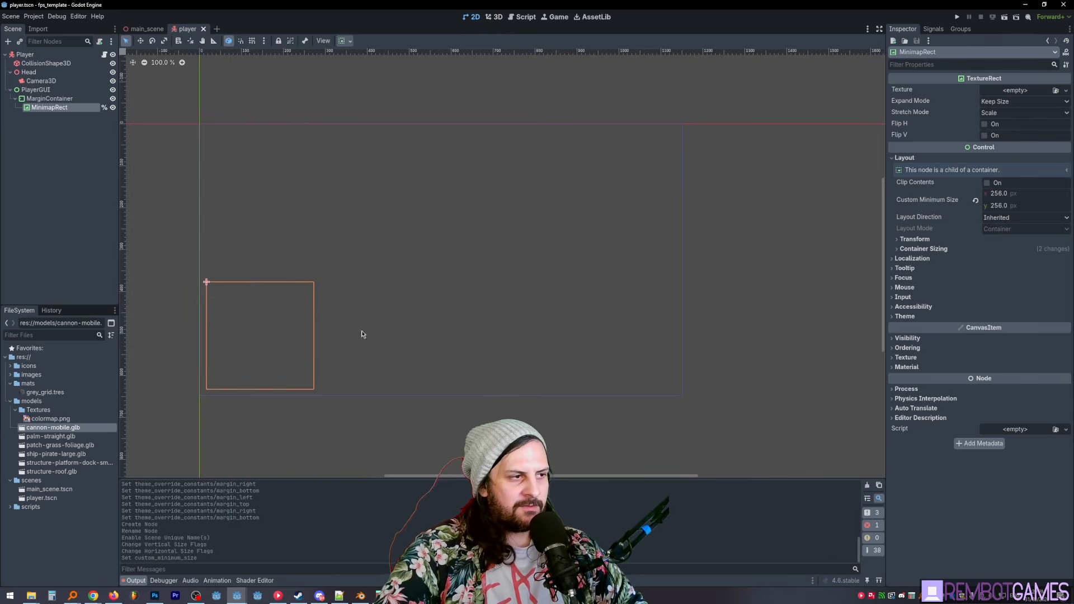
- In main_scene, set the MinimapViewport's size to 256 by 256 px and save the scene
key("ctrl+Tab")
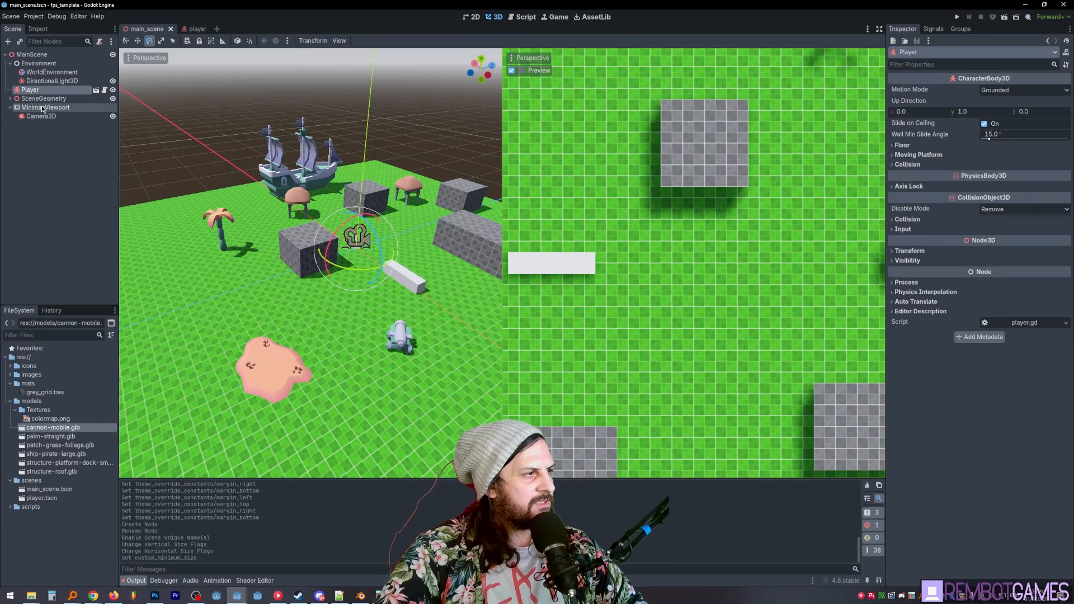
left_click(59, 109)
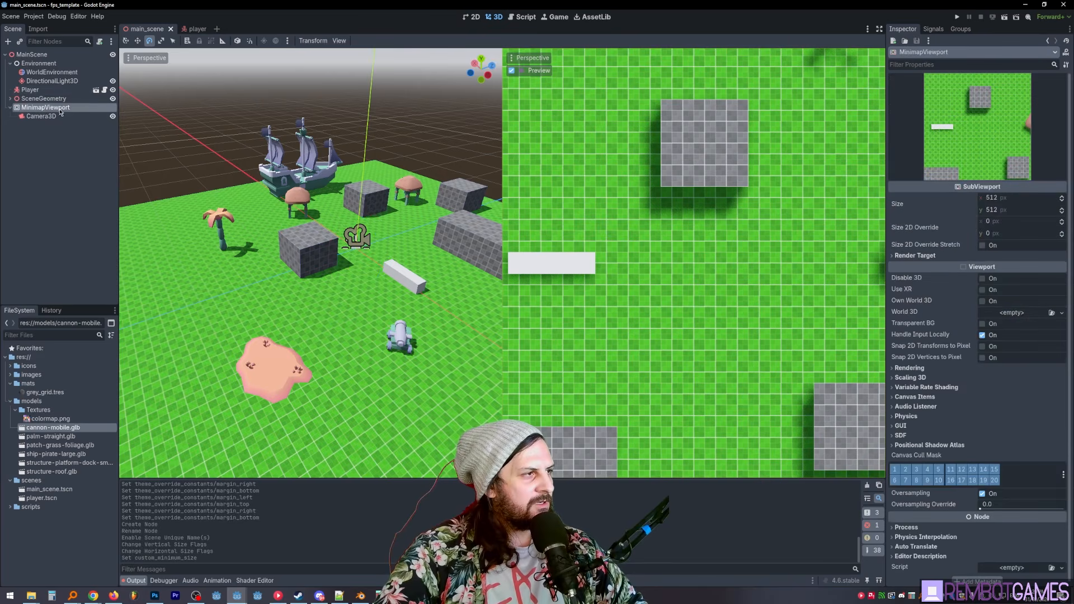
left_click(1012, 201)
type("256")
key("Tab")
type("256")
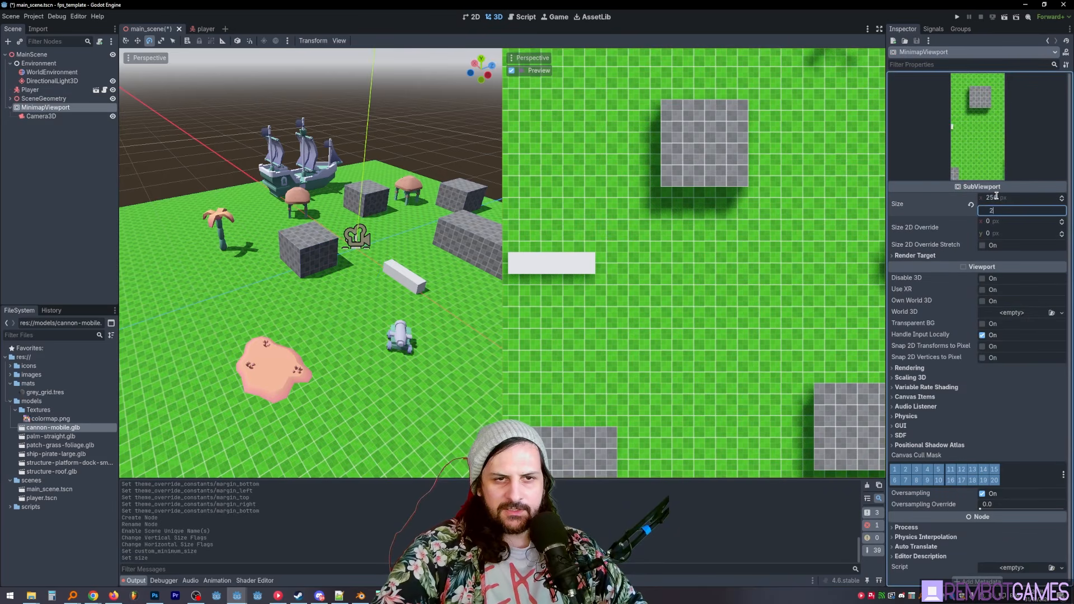
key("Return")
key("ctrl+s")
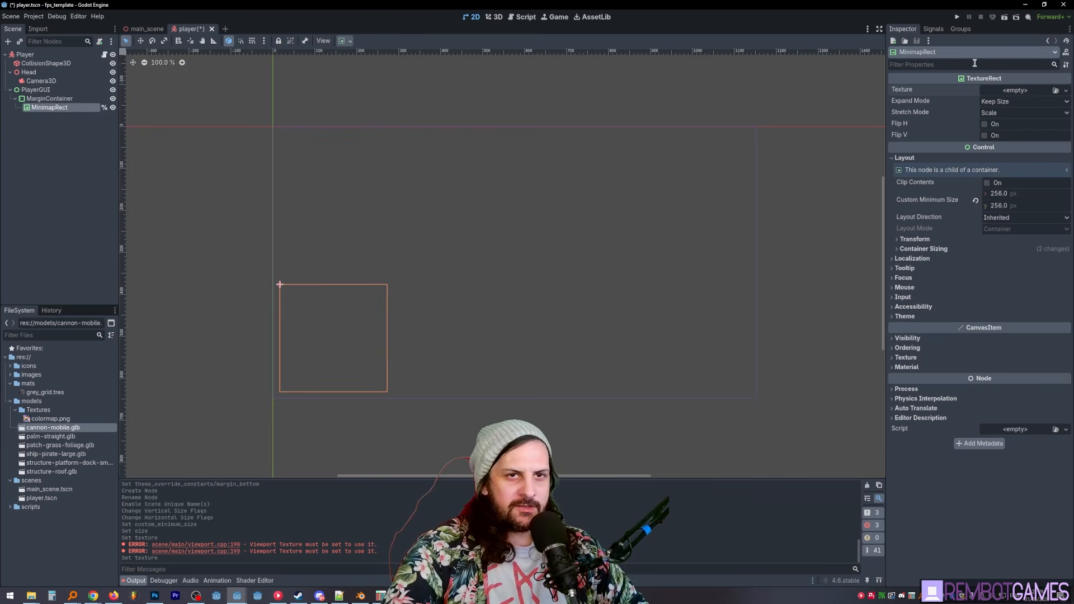
- Assign a new PlaceholderTexture2D as MinimapRect's texture in the player scene and save the scene
left_click(1012, 90)
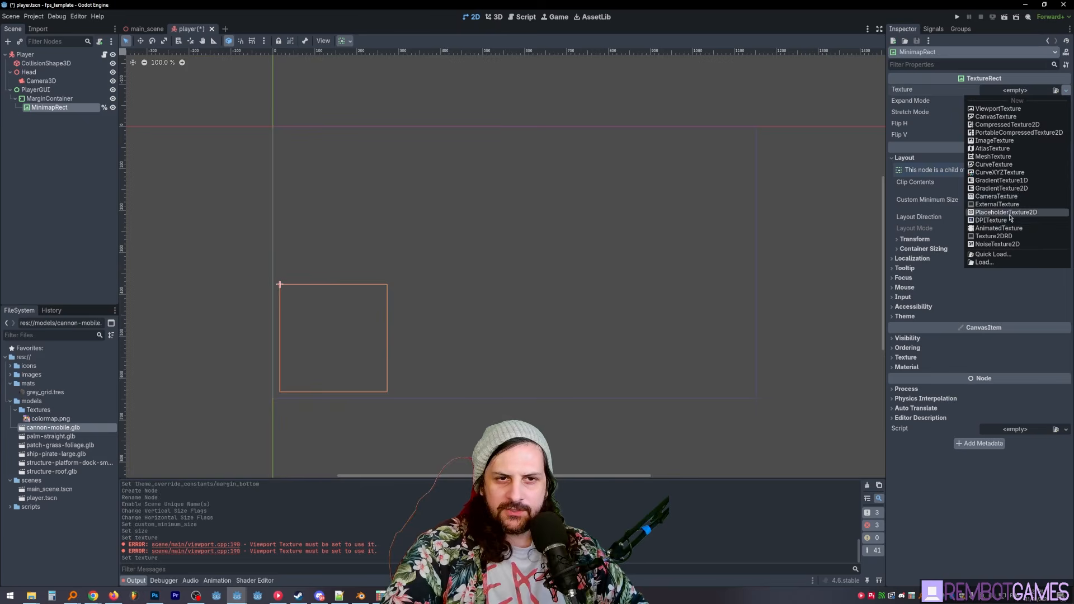
left_click(1027, 223)
middle_click_drag(428, 293, 402, 298)
left_click(388, 212)
key("ctrl+s")
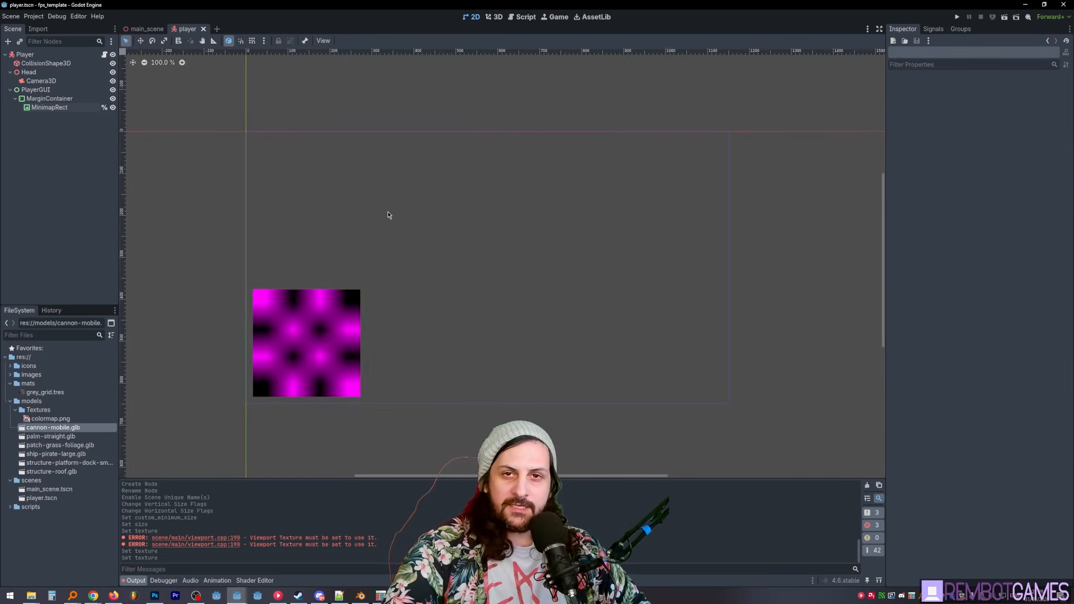
- Attach a new script named player_gui.gd in the scripts folder to PlayerGUI and add blank lines below its extends line
left_click(36, 89)
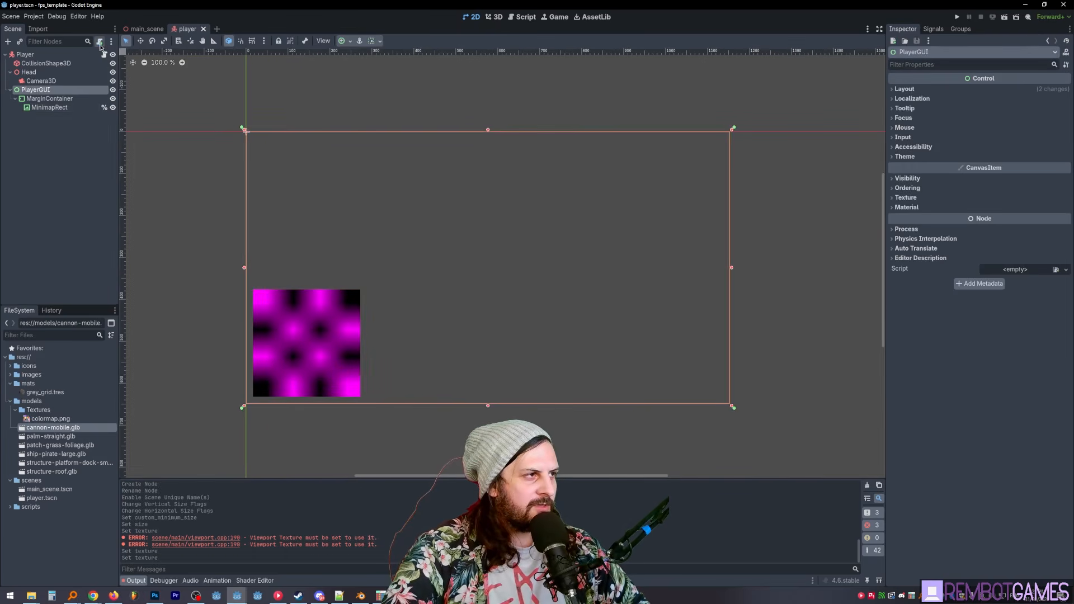
left_click(99, 41)
left_click(628, 292)
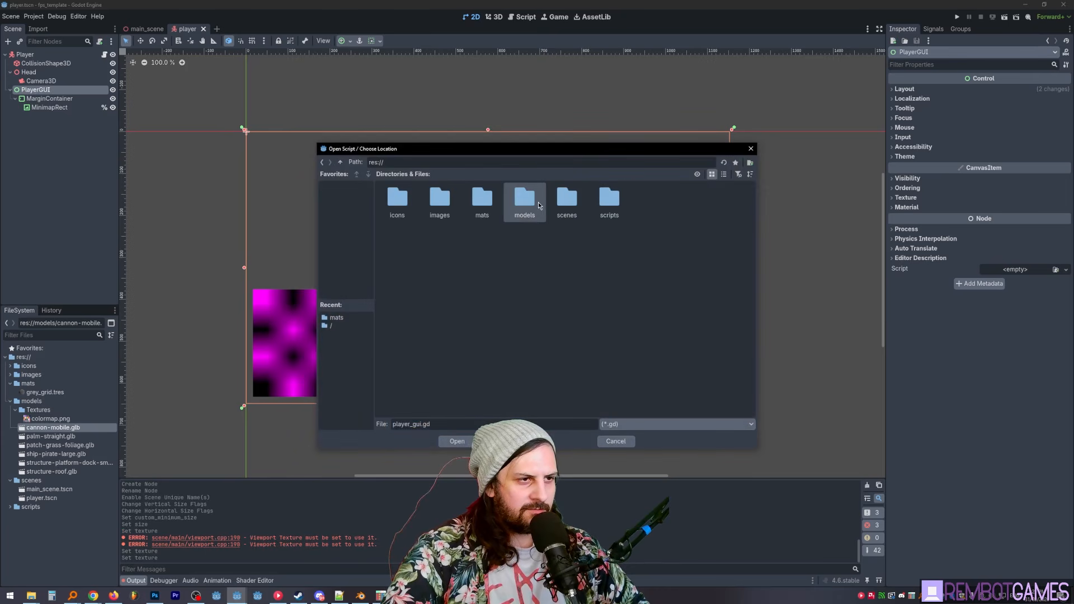
double_click(611, 201)
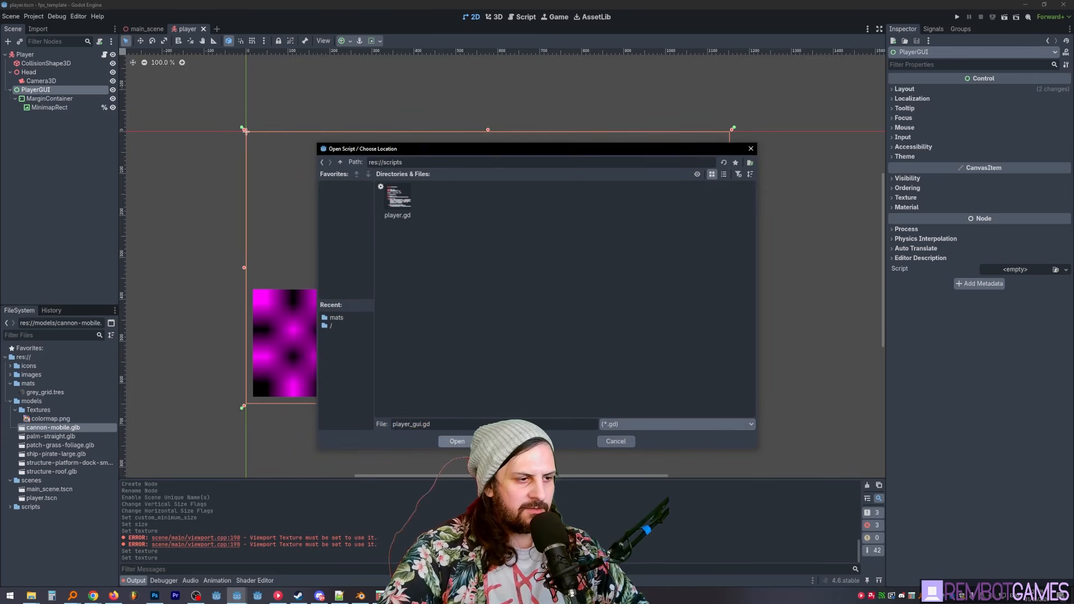
left_click(457, 441)
left_click(497, 362)
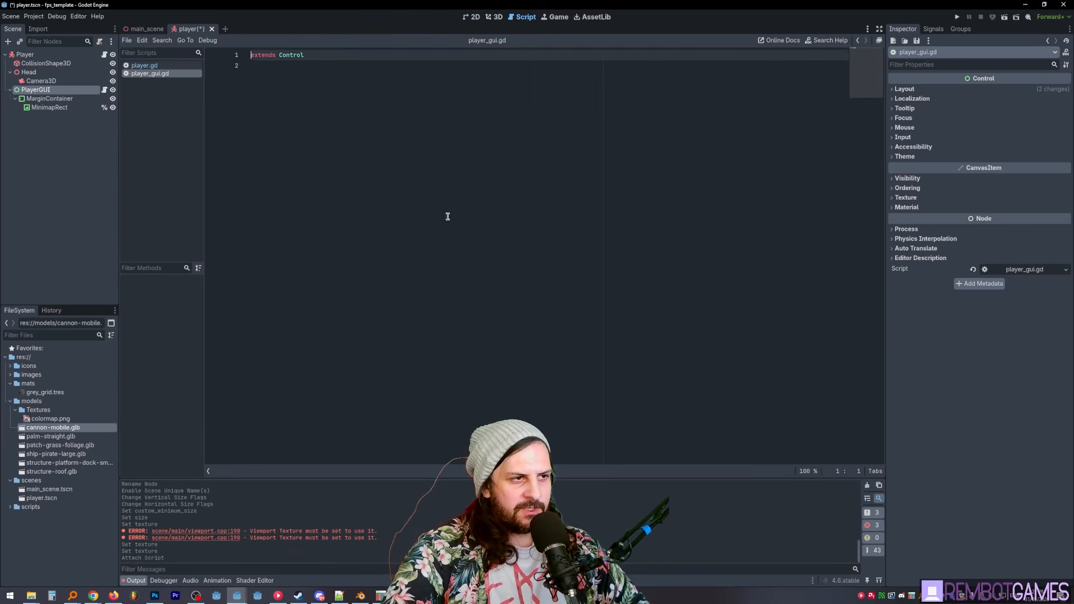
left_click(343, 83)
key("Return")
key("Return")
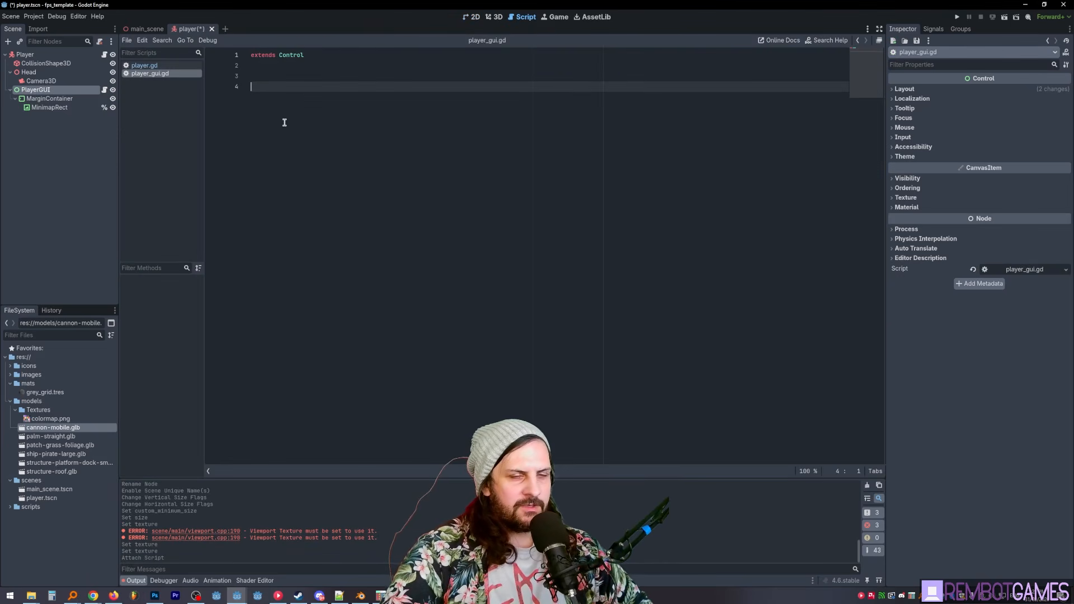
- Open the Player node's player.gd script and review its code
left_click(104, 54)
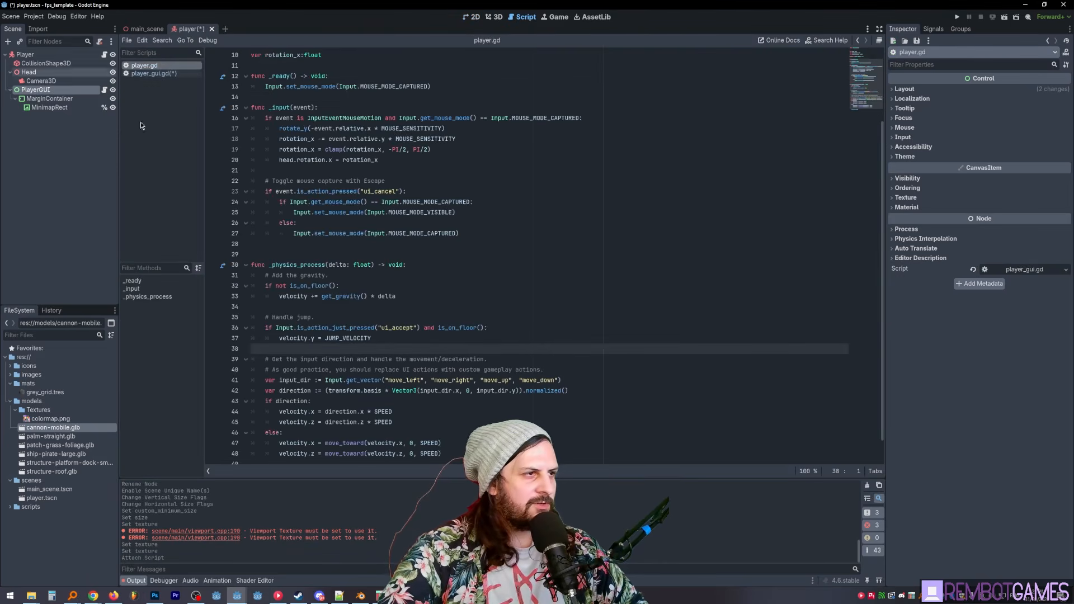
scroll(390, 158, "down", 1)
scroll(390, 159, "up", 4)
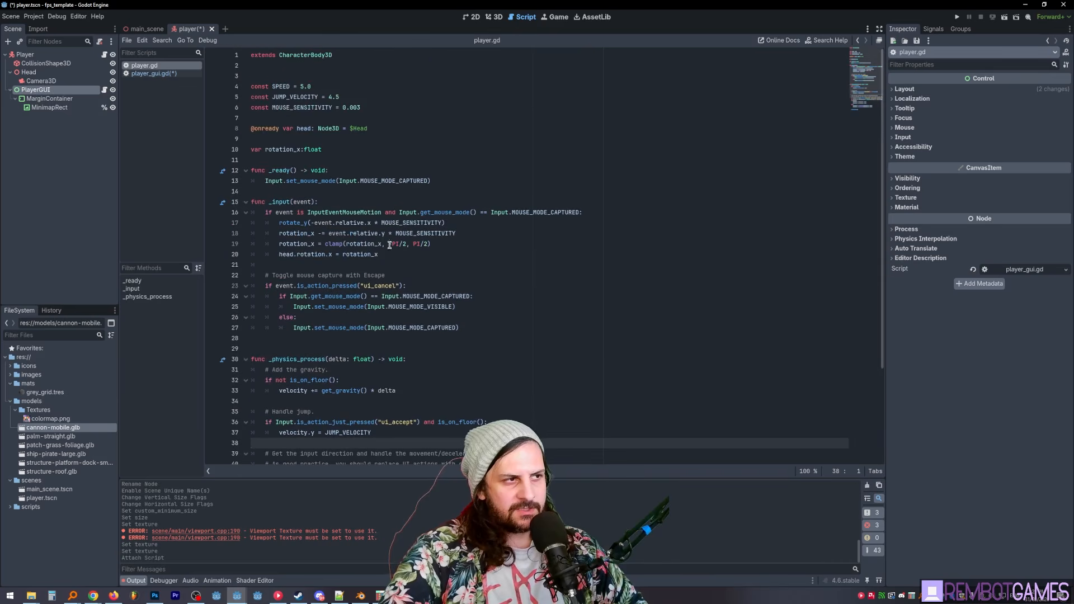
left_click(344, 118)
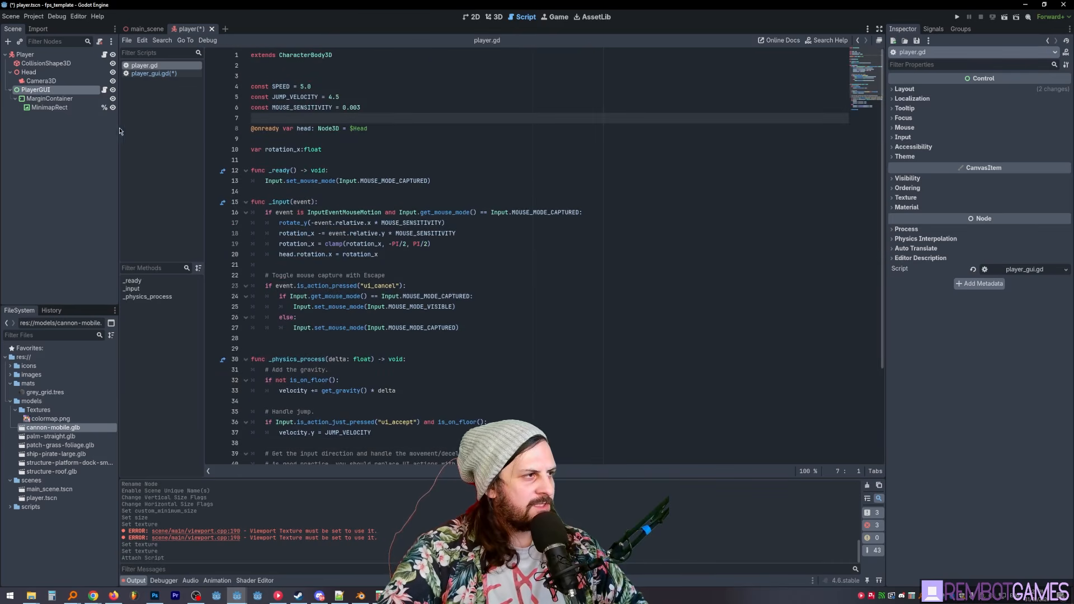
- Declare the exported variable minimap_rect:TextureRect in player_gui.gd and save the script
left_click(154, 73)
type("@expo")
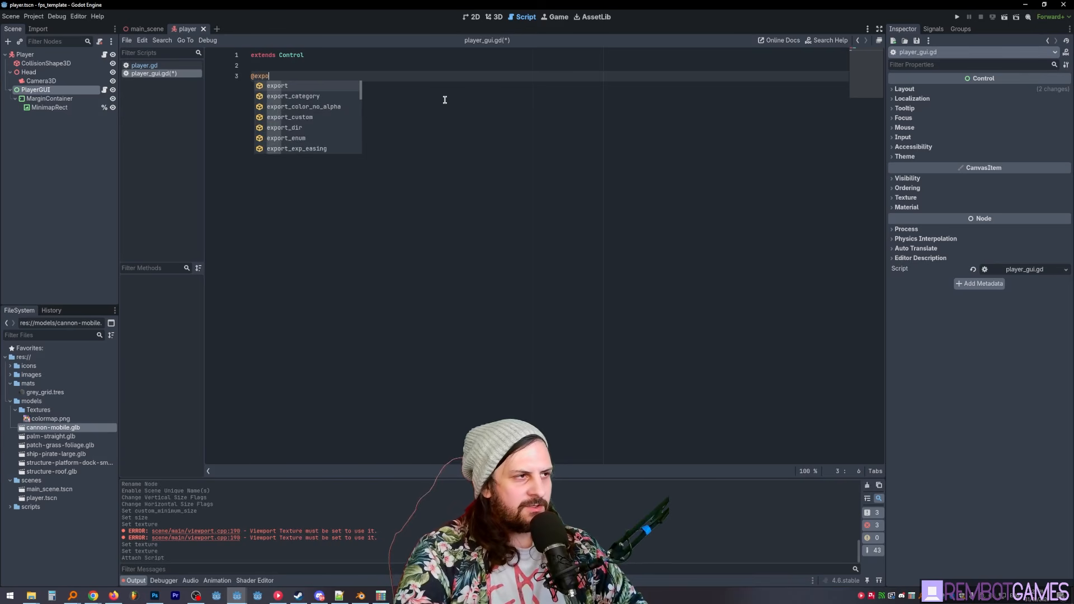
type("rt var")
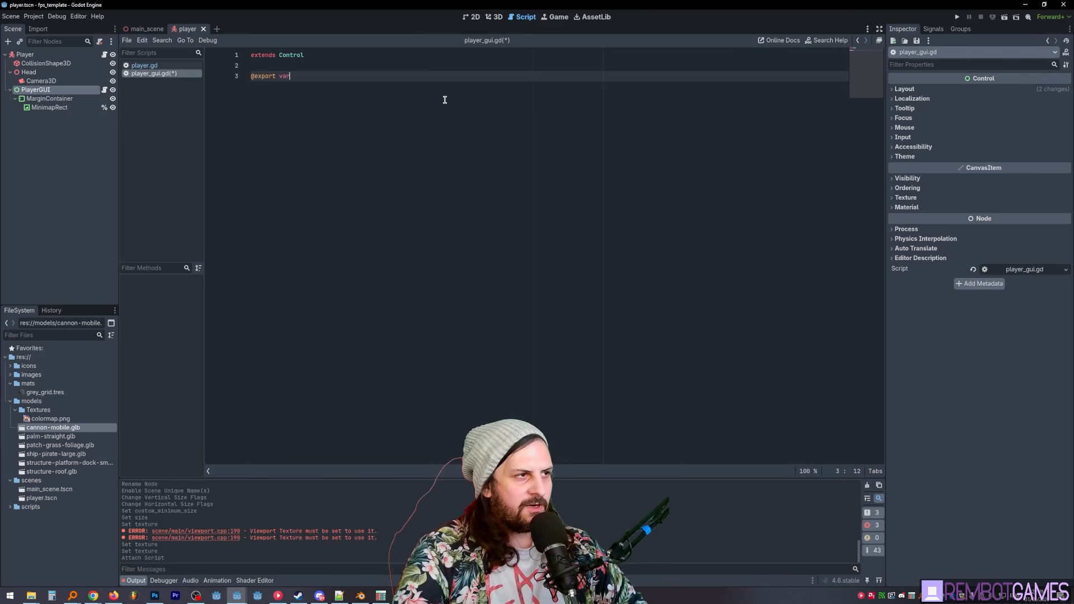
type(" minimap_rect:")
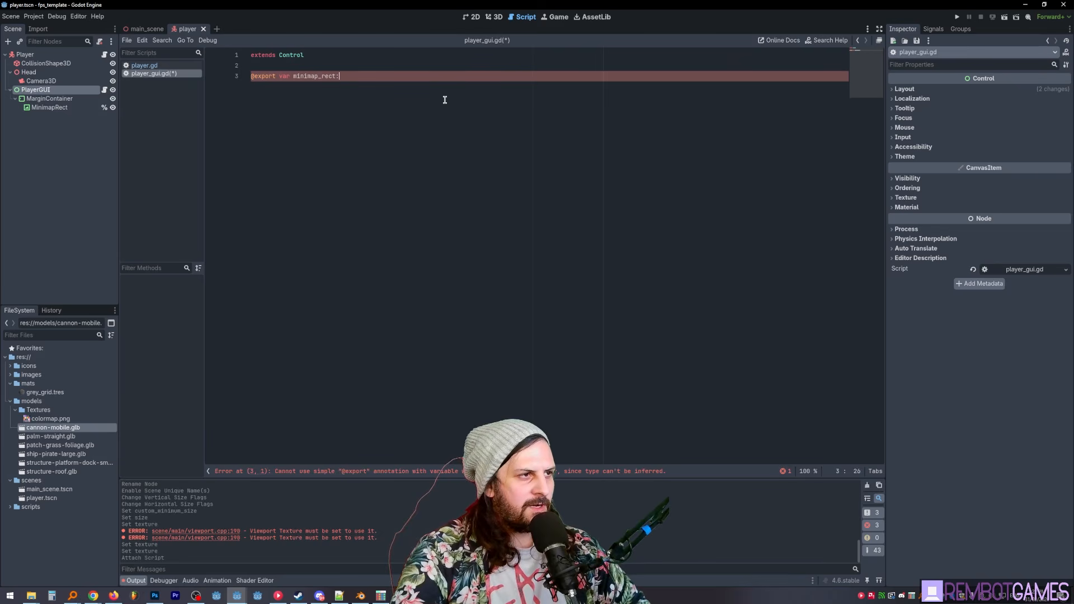
type("TextureRect")
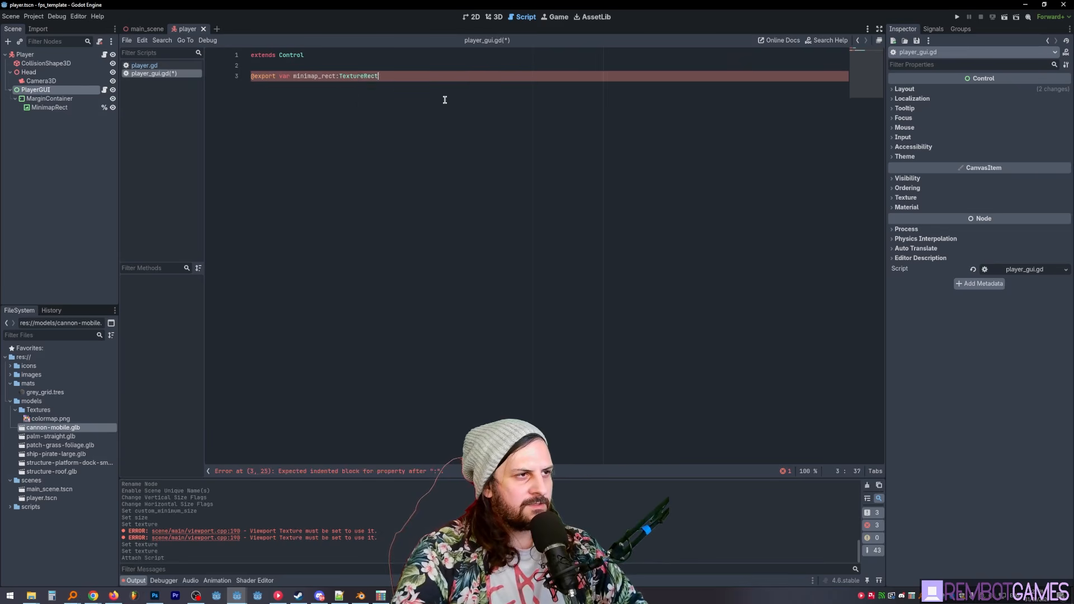
key("Return")
key("ctrl+s")
- Assign the MinimapRect node to PlayerGUI's exported Minimap Rect property and save the player scene
left_click_drag(336, 76, 254, 77)
left_click(339, 83)
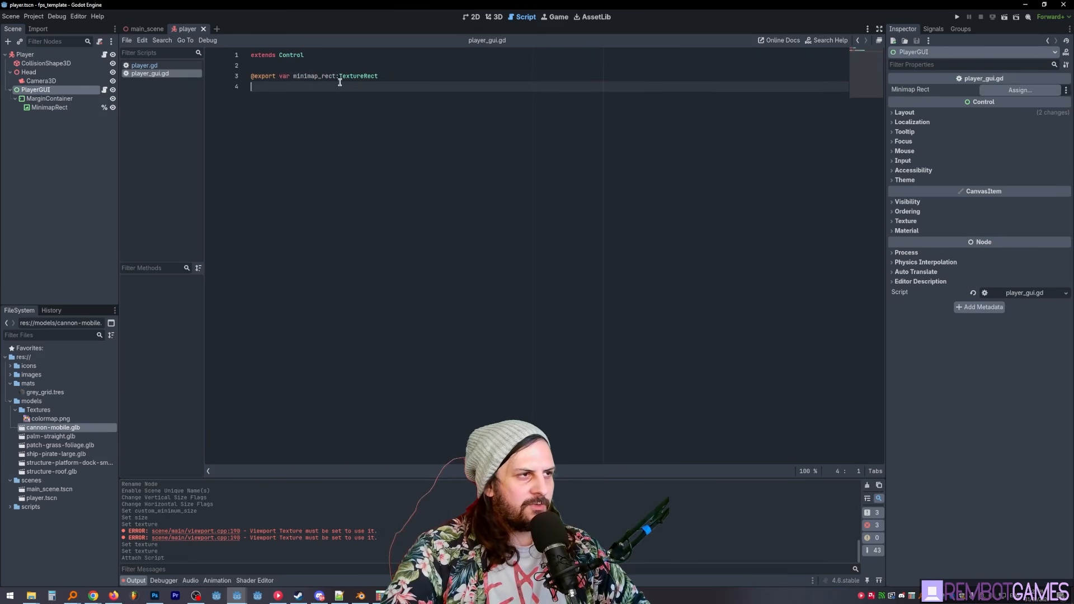
double_click(308, 76)
left_click(309, 98)
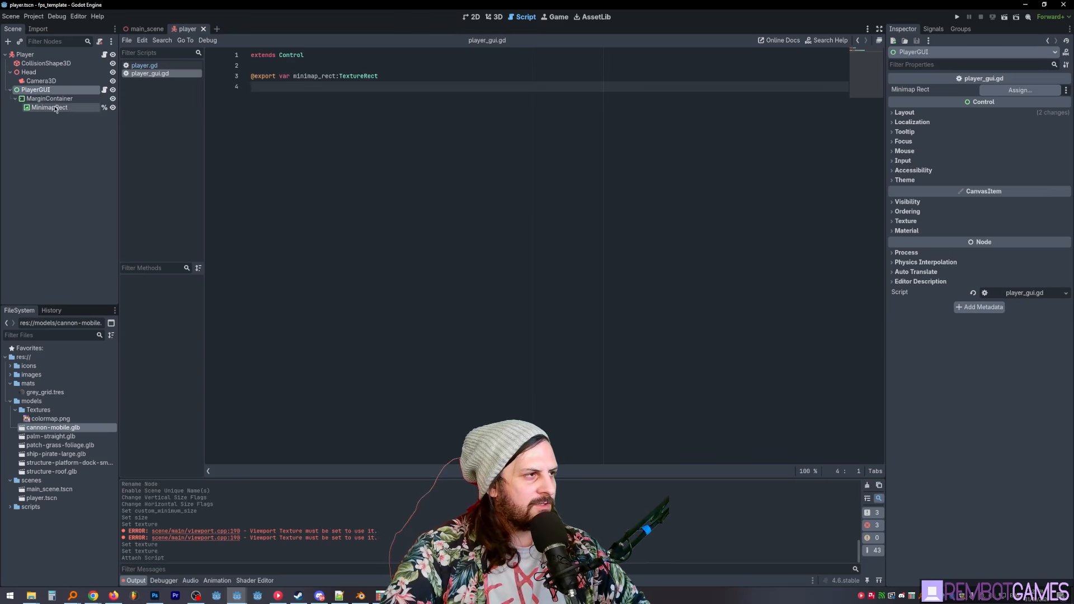
left_click_drag(46, 112, 1012, 90)
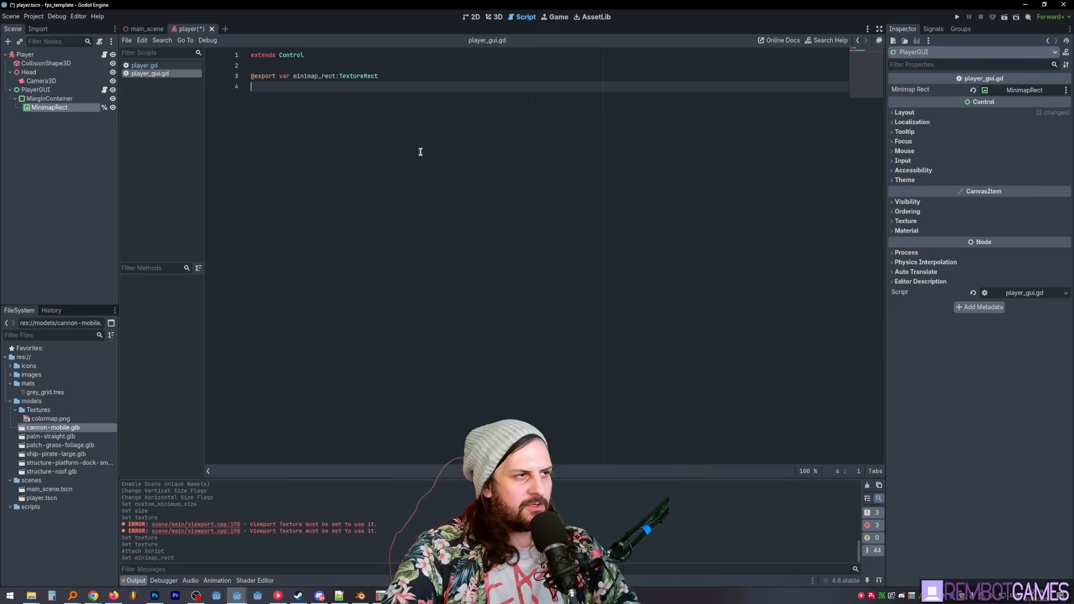
key("ctrl+s")
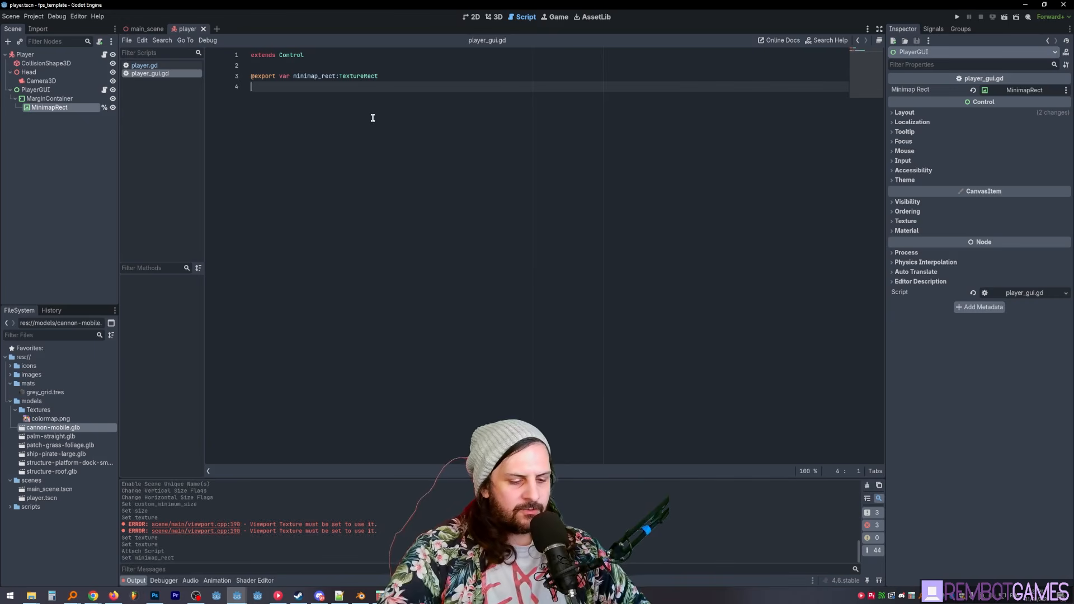
- Add a _ready() -> void function below the export variable in player_gui.gd and enlarge the code text
key("Return")
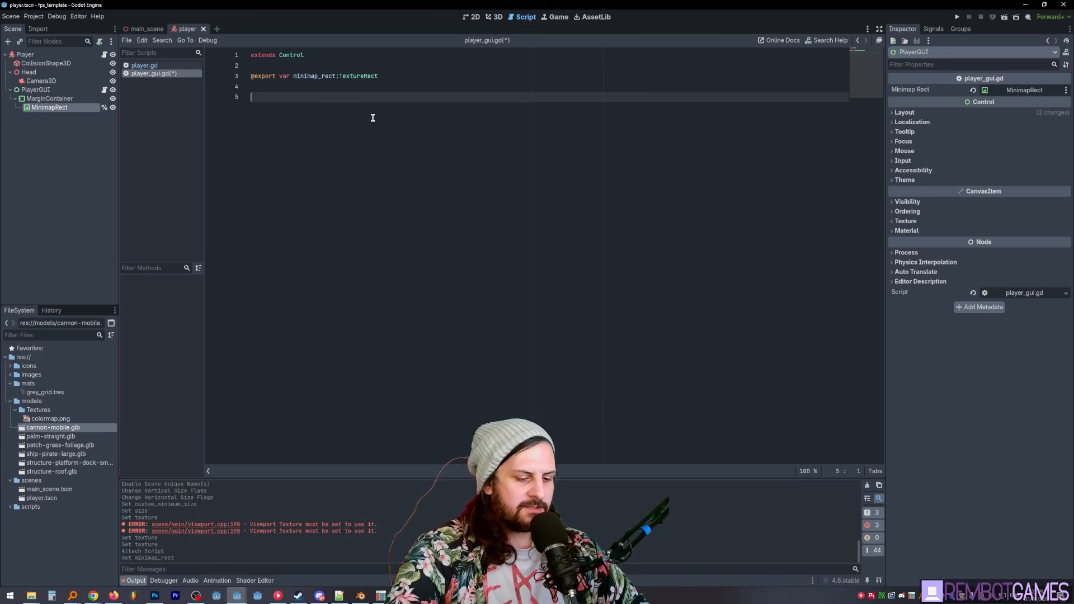
scroll(384, 226, "up", 6, "ctrl")
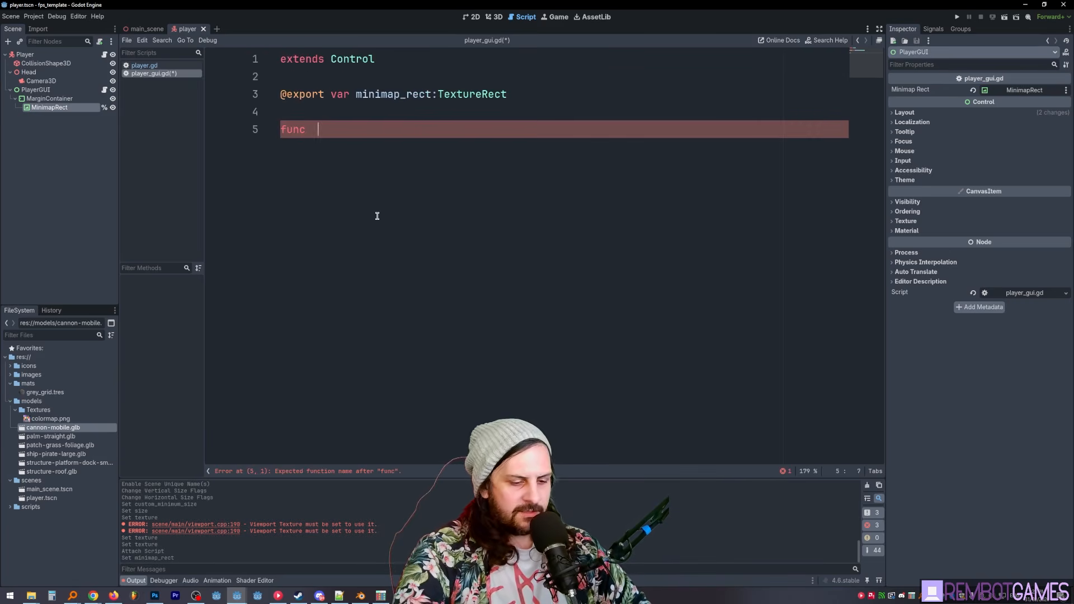
type("_ready")
key("Return")
key("Return")
- In _ready, write get_tree().current_scene.get_node("MinimapViewport") to fetch the minimap viewport from the running scene
type("get_t")
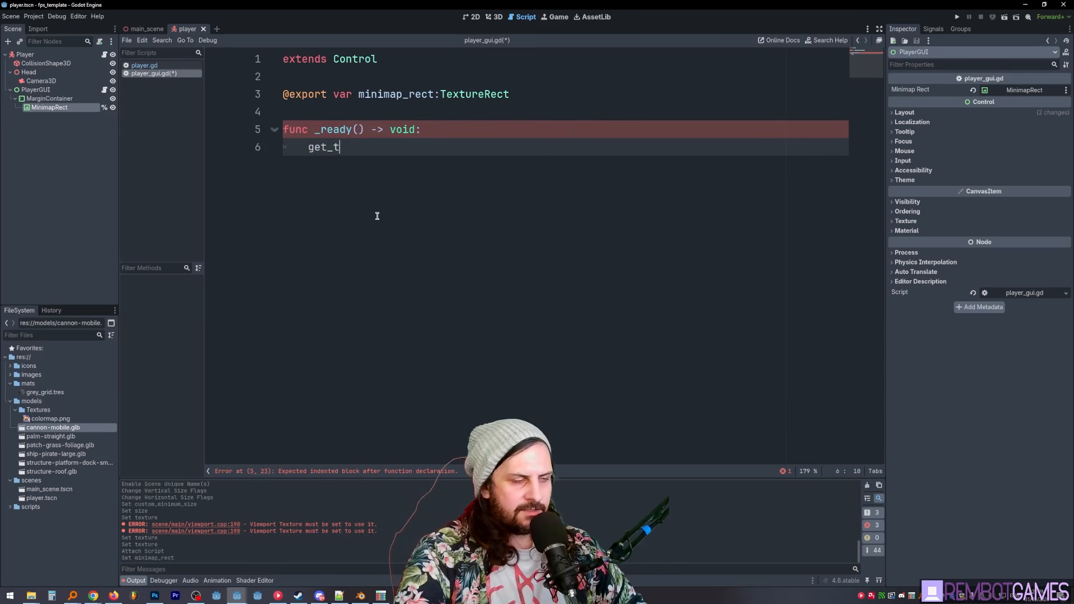
type("ree().current_scene")
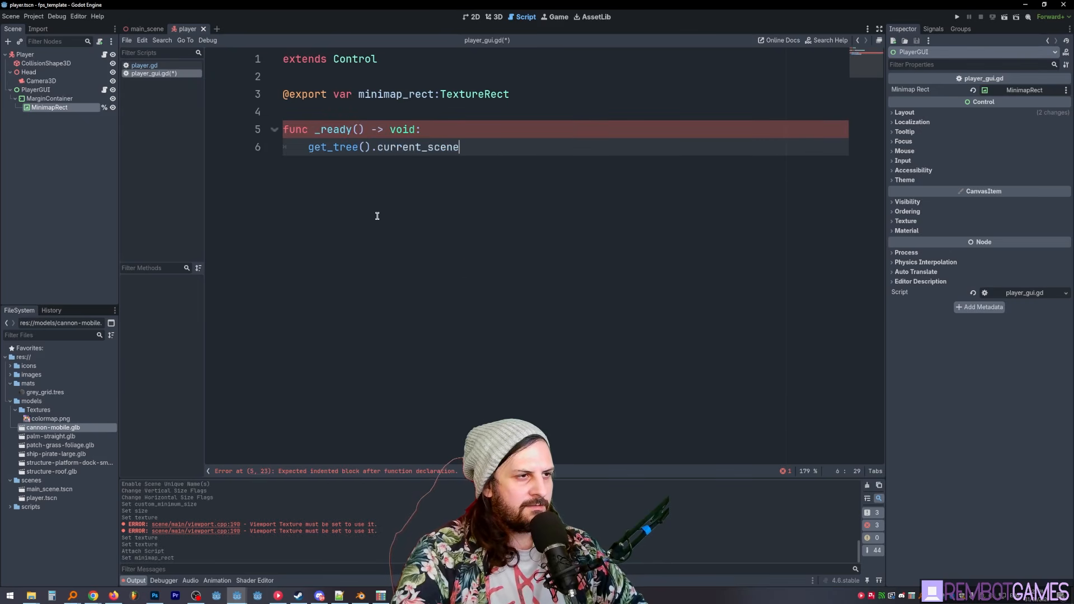
type(".")
type("get_node")
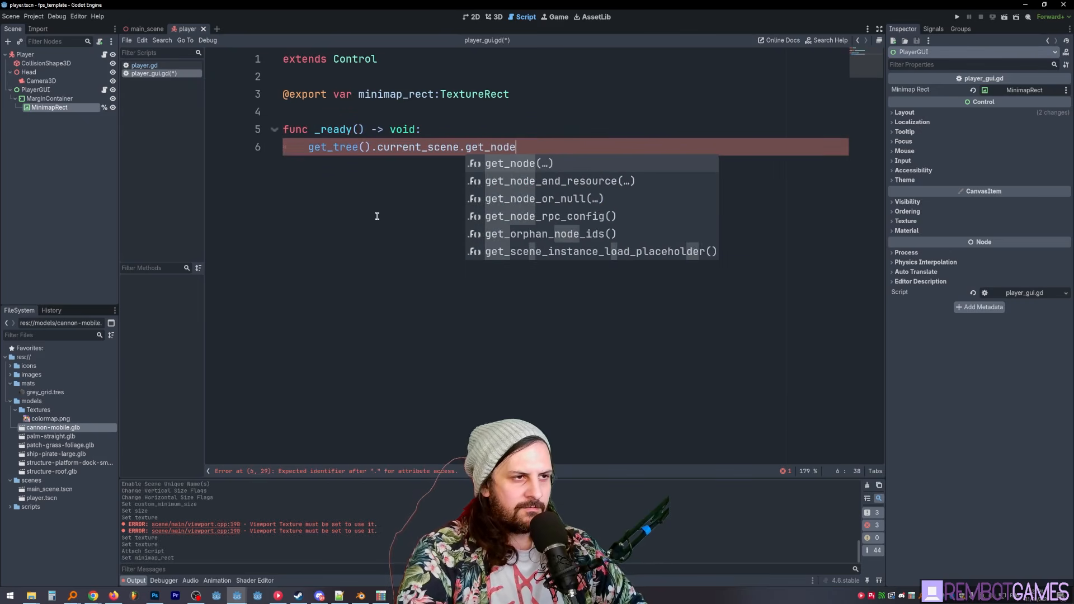
key("Return")
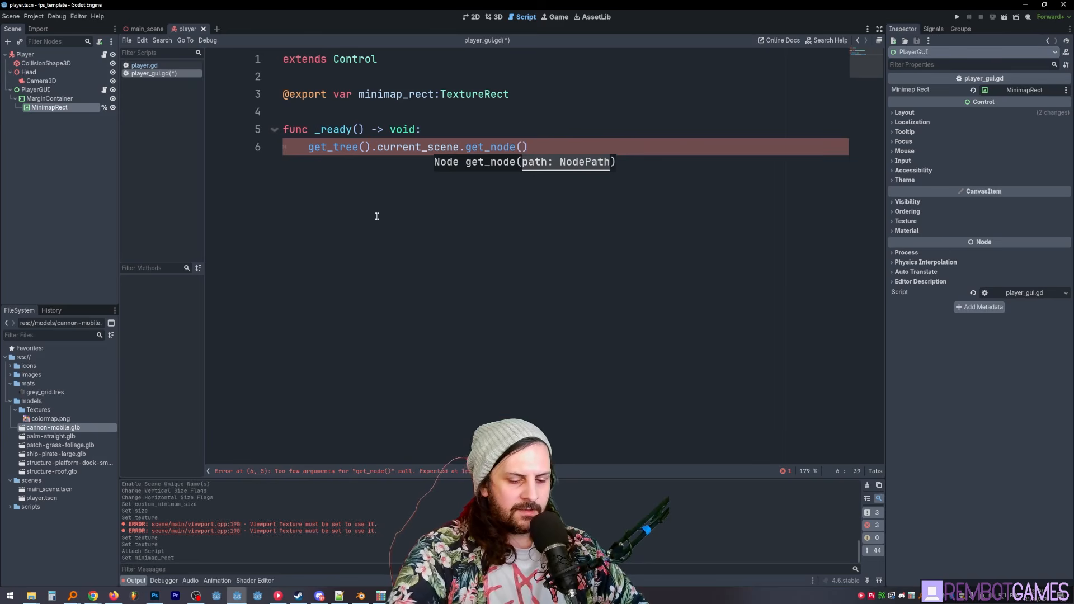
type("\"")
type("MinimapViewpor")
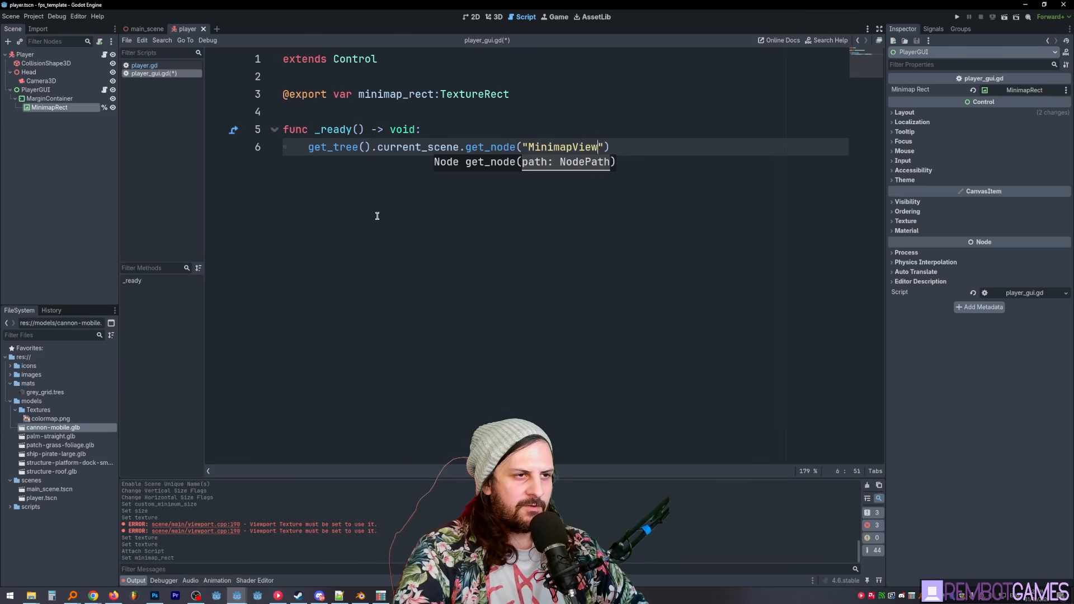
type("t")
key("End")
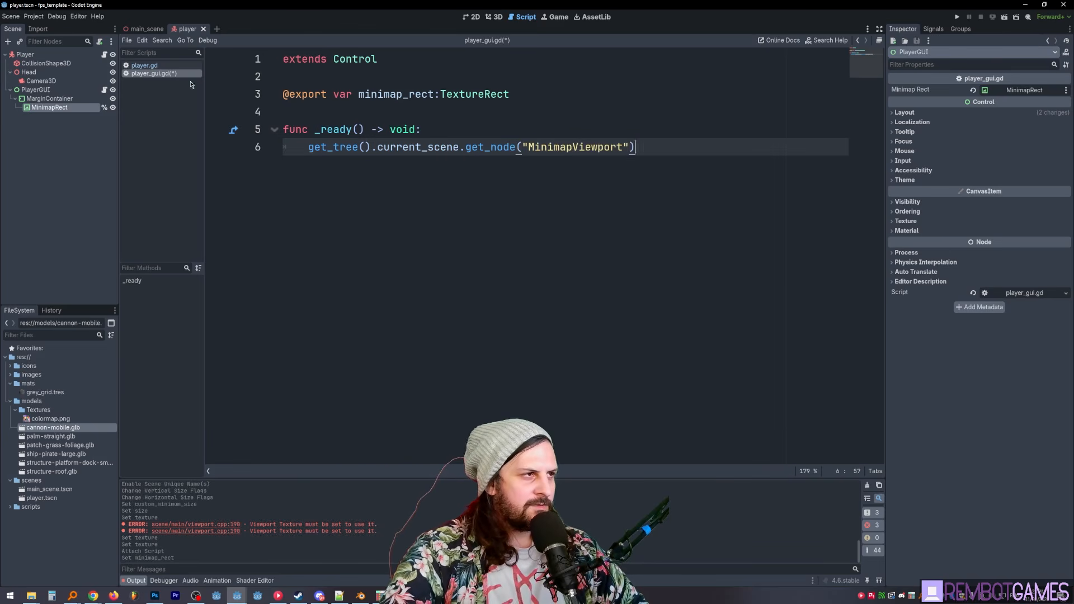
- In main_scene, make the Camera3D under MinimapViewport the current camera, and save the script and scene
left_click(146, 29)
left_click(44, 99)
left_click(34, 108)
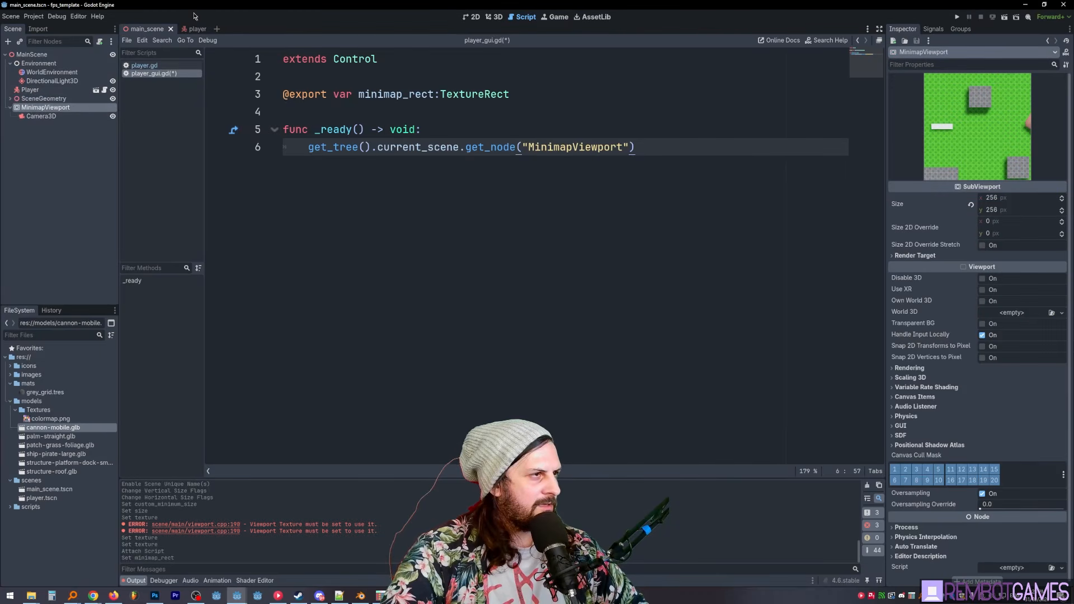
key("ctrl+s")
left_click(40, 117)
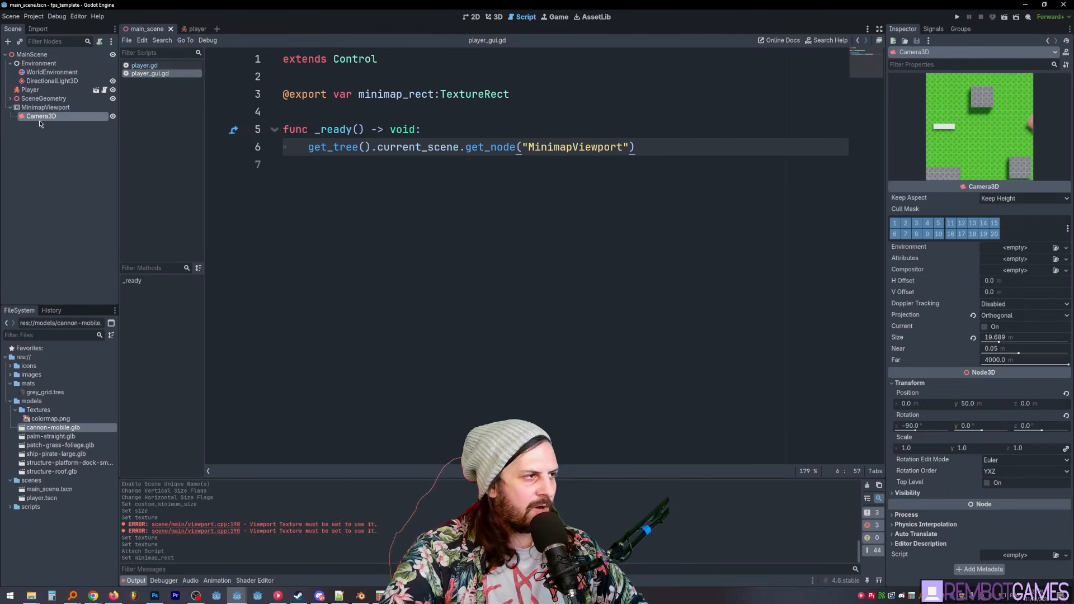
left_click(985, 326)
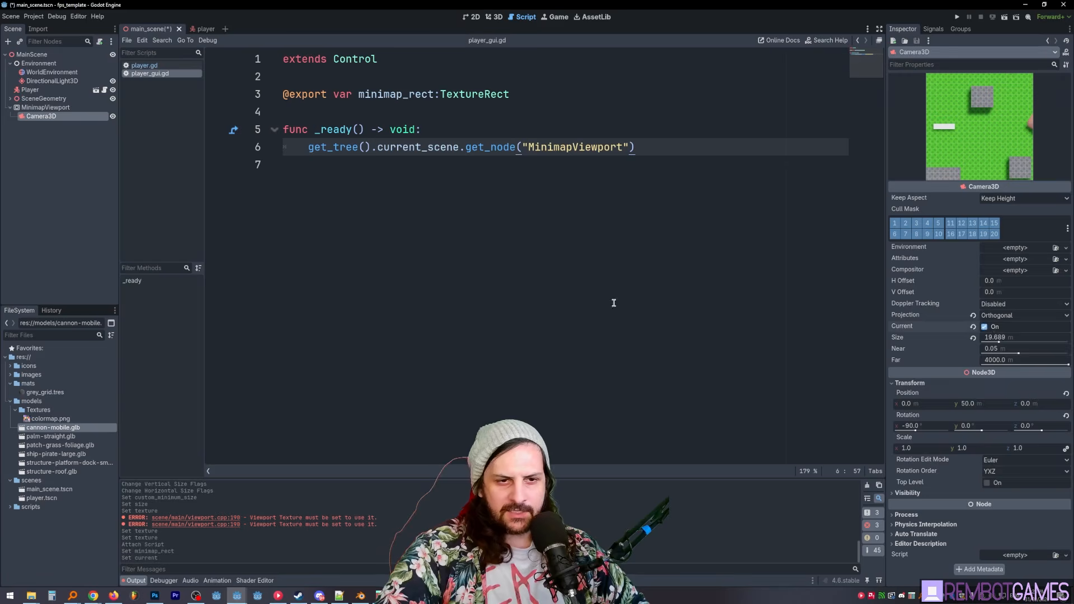
left_click(62, 107)
left_click(56, 116)
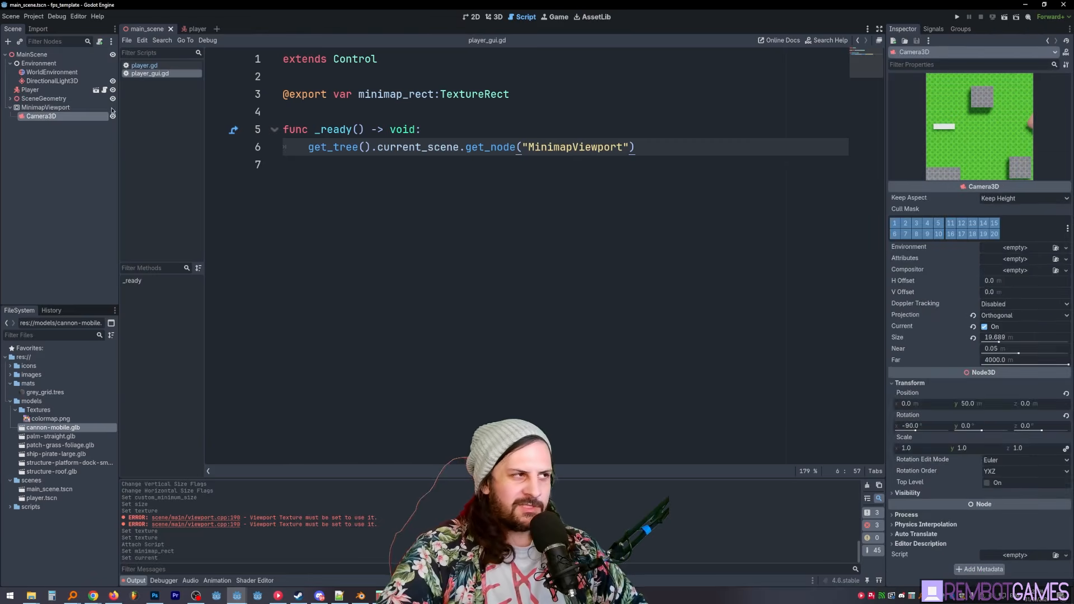
- Return to PlayerGUI's script in the player scene and add an "if minimap_rect:" condition below the get_node line
left_click(66, 109)
left_click(96, 90)
left_click(104, 90)
left_click(370, 106)
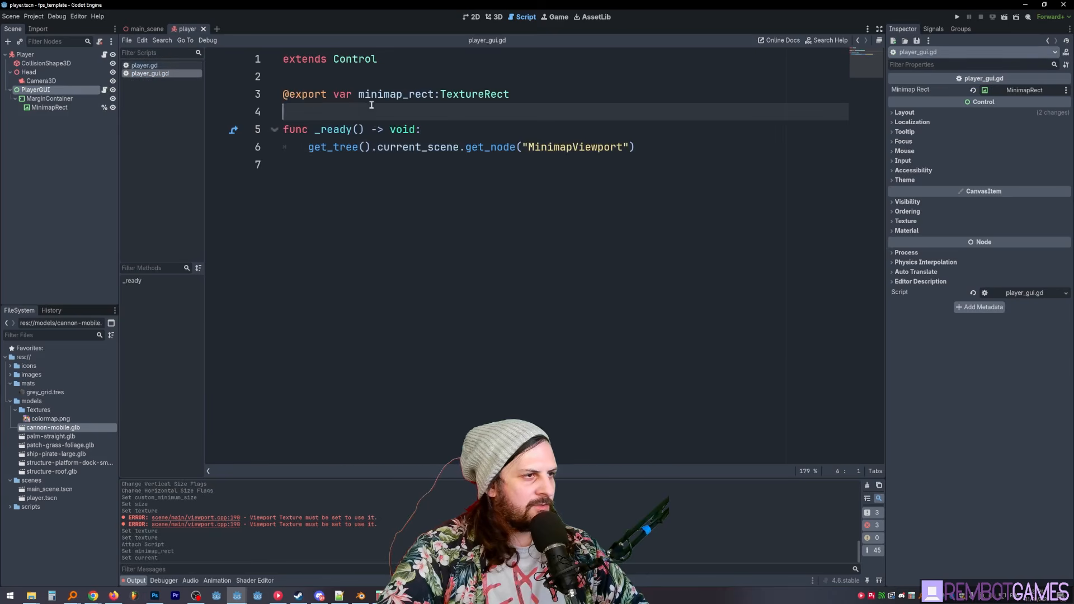
left_click(484, 167)
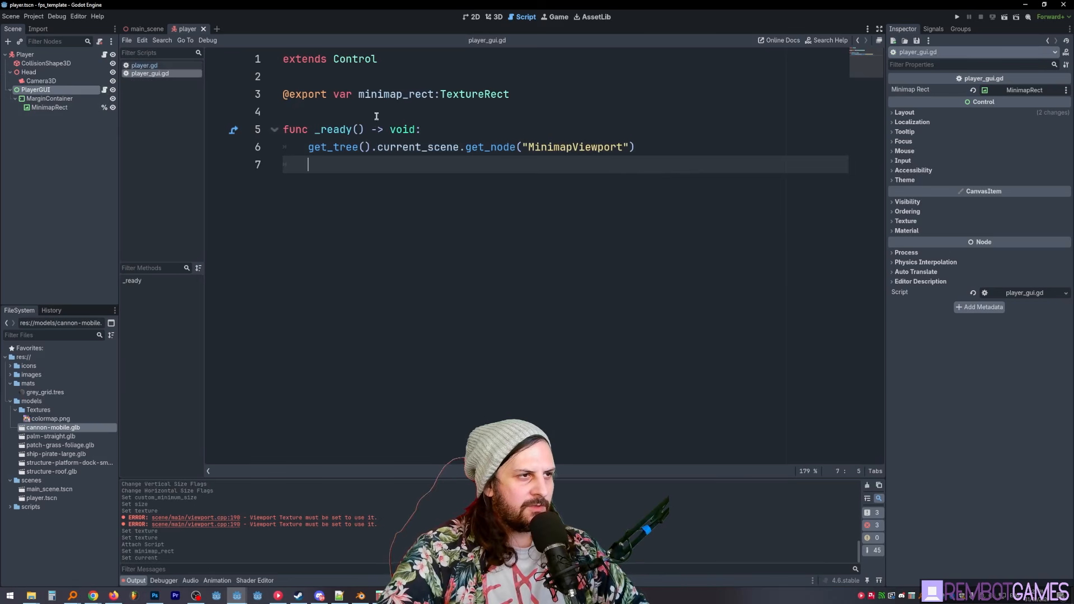
double_click(382, 94)
key("ctrl+c")
left_click(386, 167)
type("if")
key("ctrl+v")
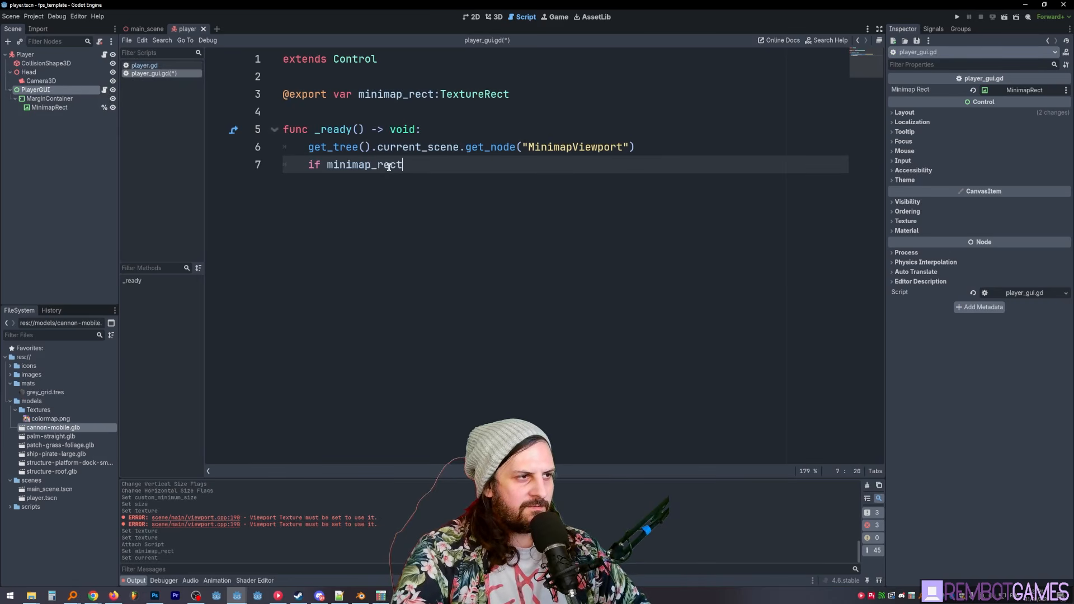
type(":")
key("Return")
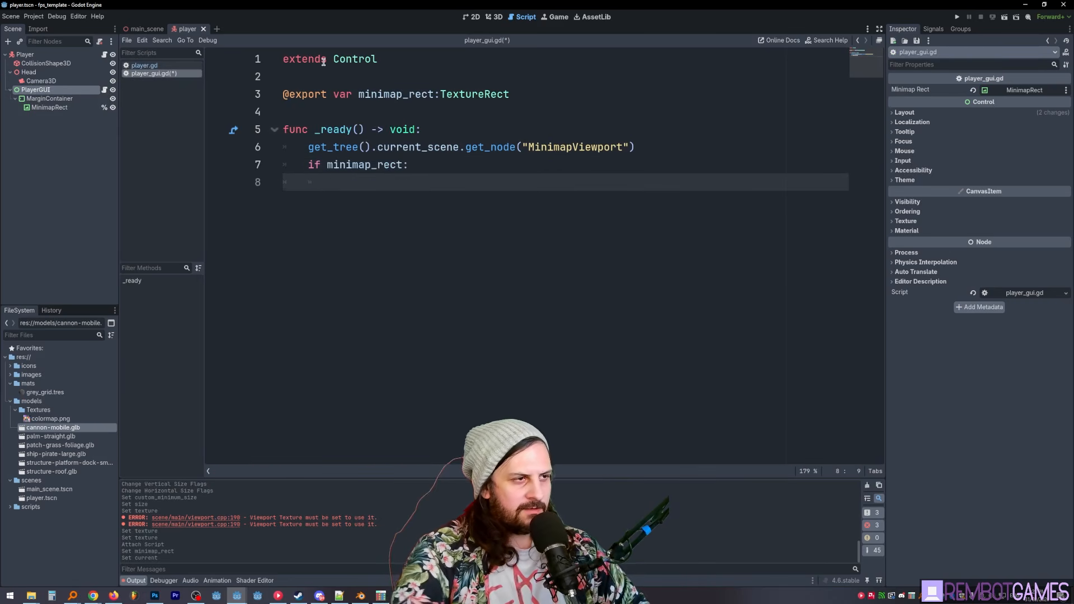
- Inside the if block, start an assignment to minimap_rect.texture
key("ctrl+v")
type(".text")
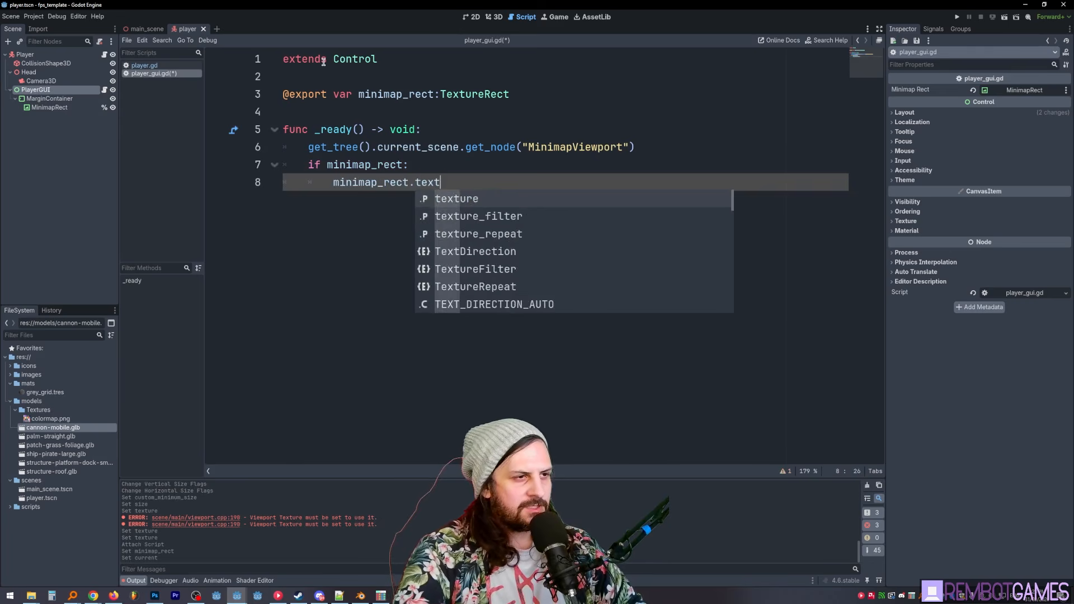
key("Return")
type("=")
- Store the get_node result in a new local variable declared as minimap_viewport:SubViewport
left_click(662, 148)
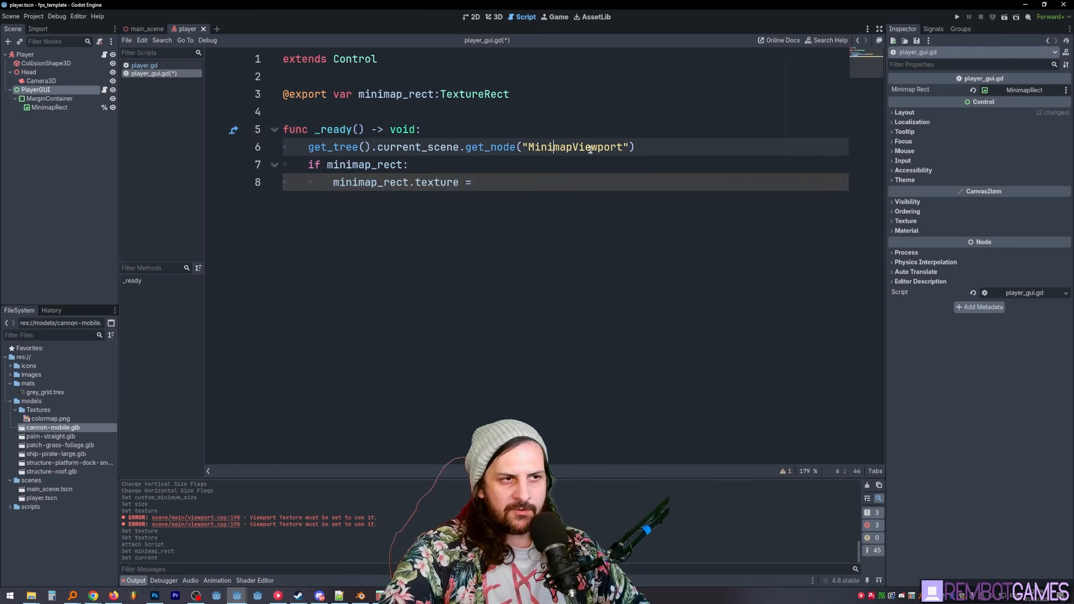
key("Home")
type("var minimap")
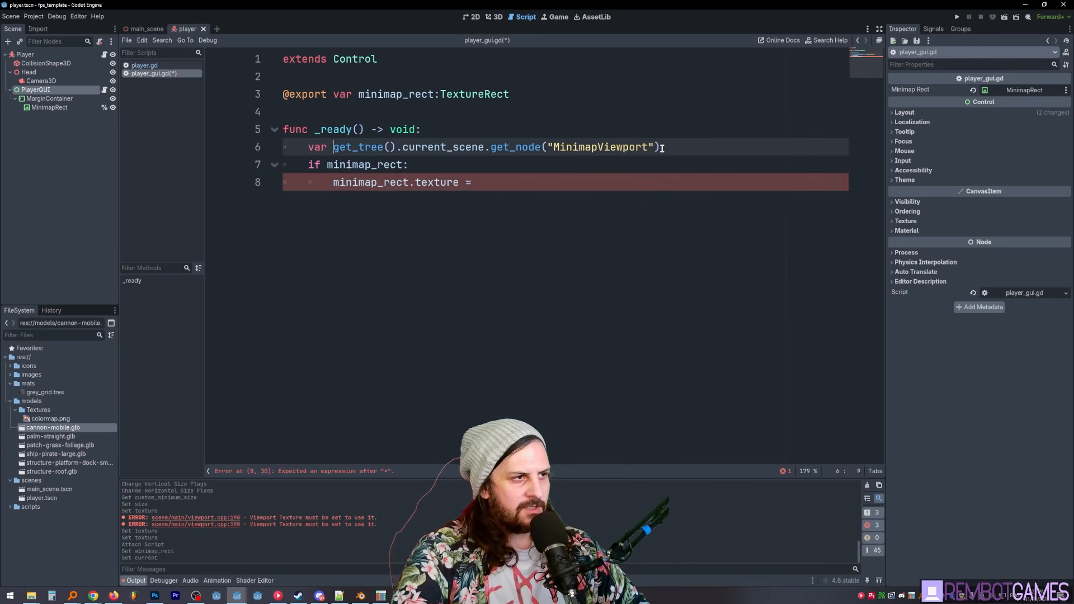
type("_viewport")
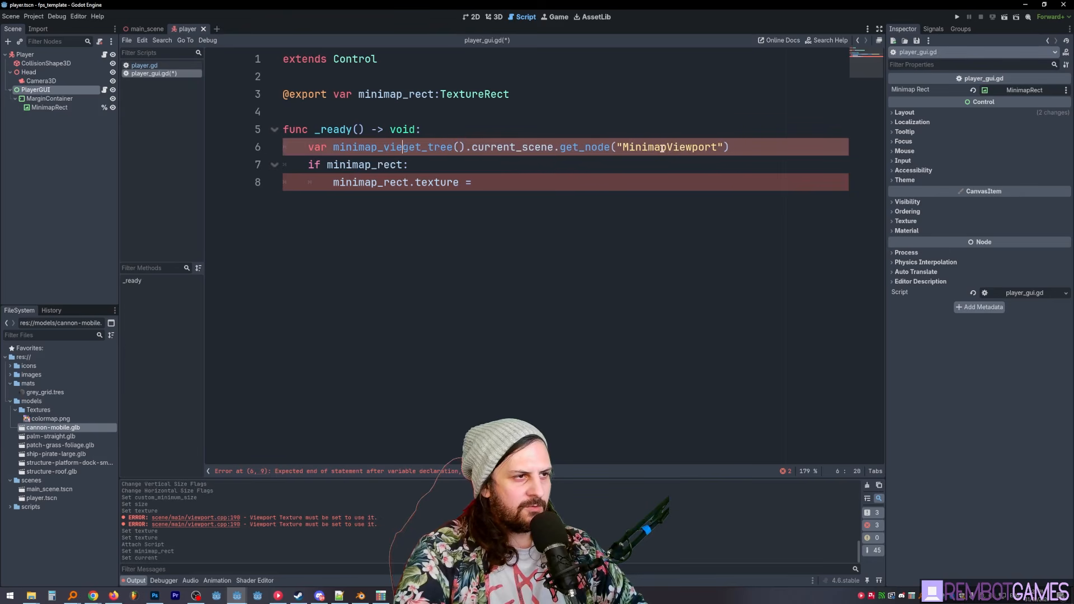
type(":SubViewport =")
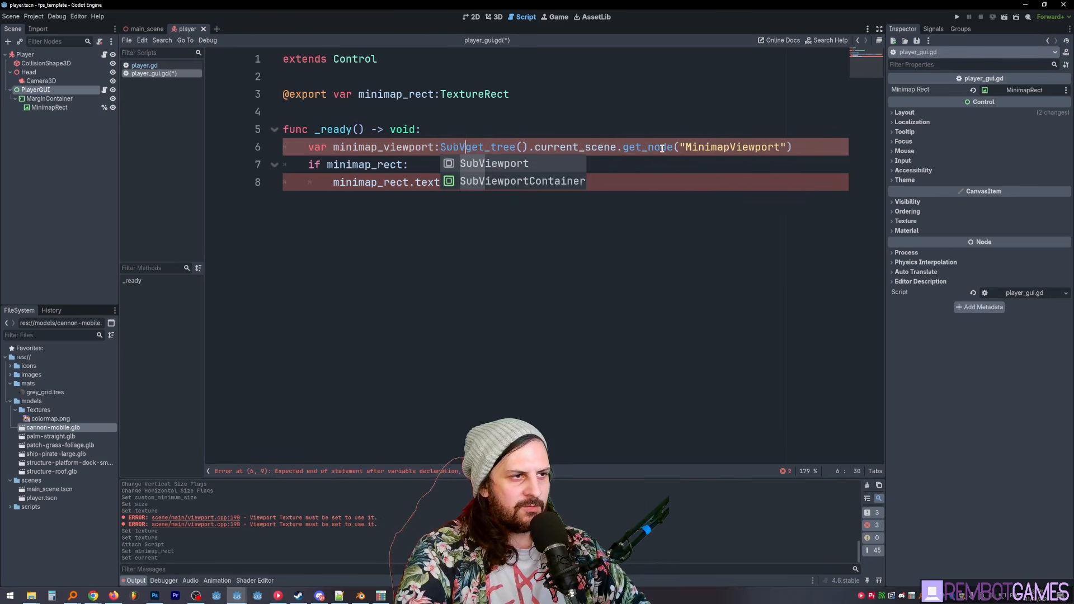
- Complete the minimap_rect.texture assignment with minimap_viewport.get_texture()
left_click(533, 202)
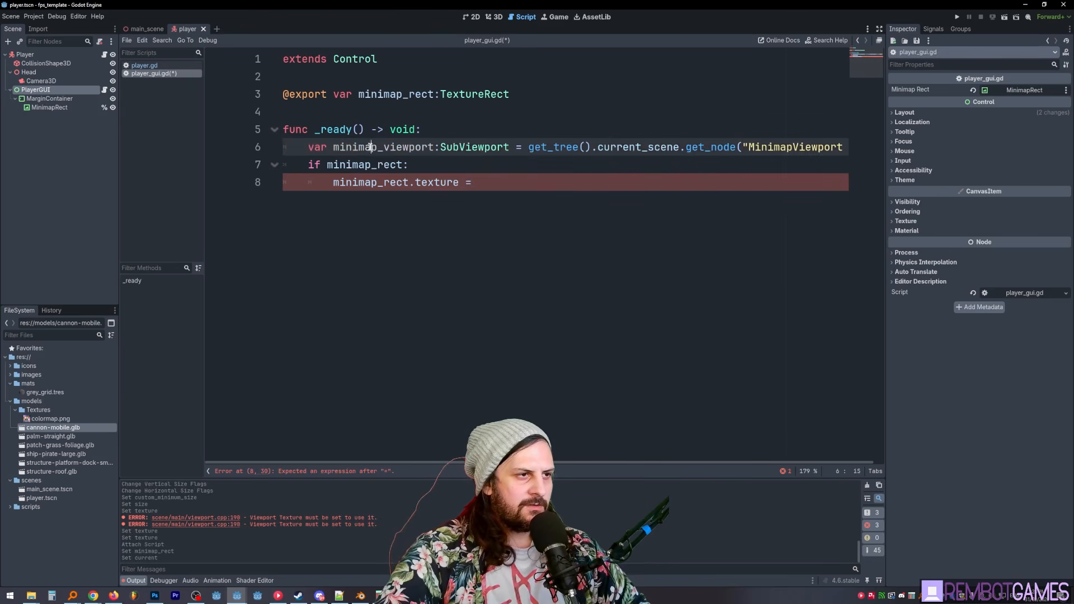
type("minimap_viewport.get_t")
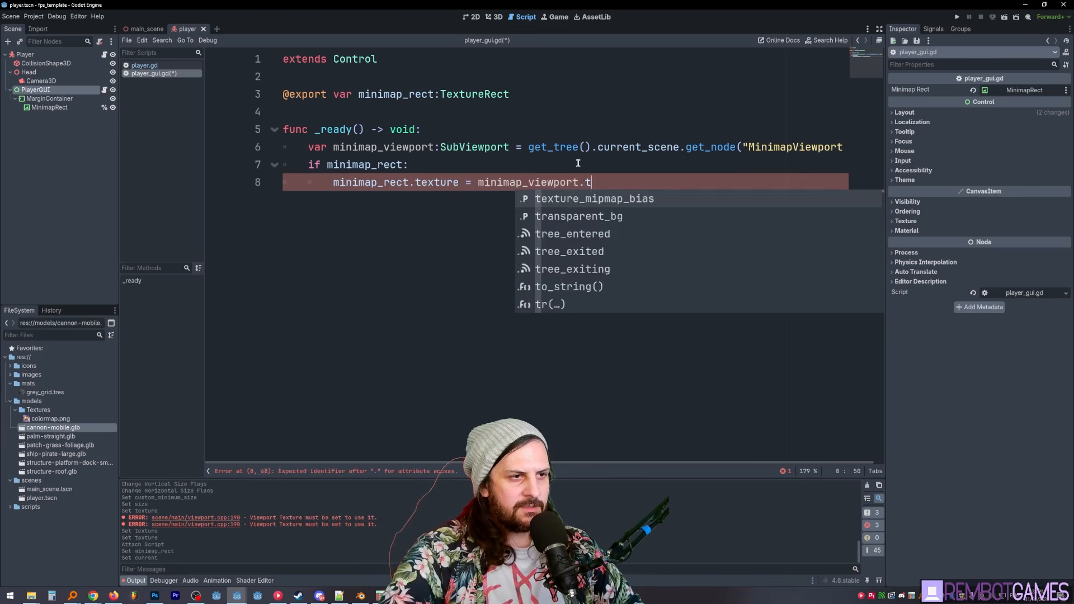
type("extu")
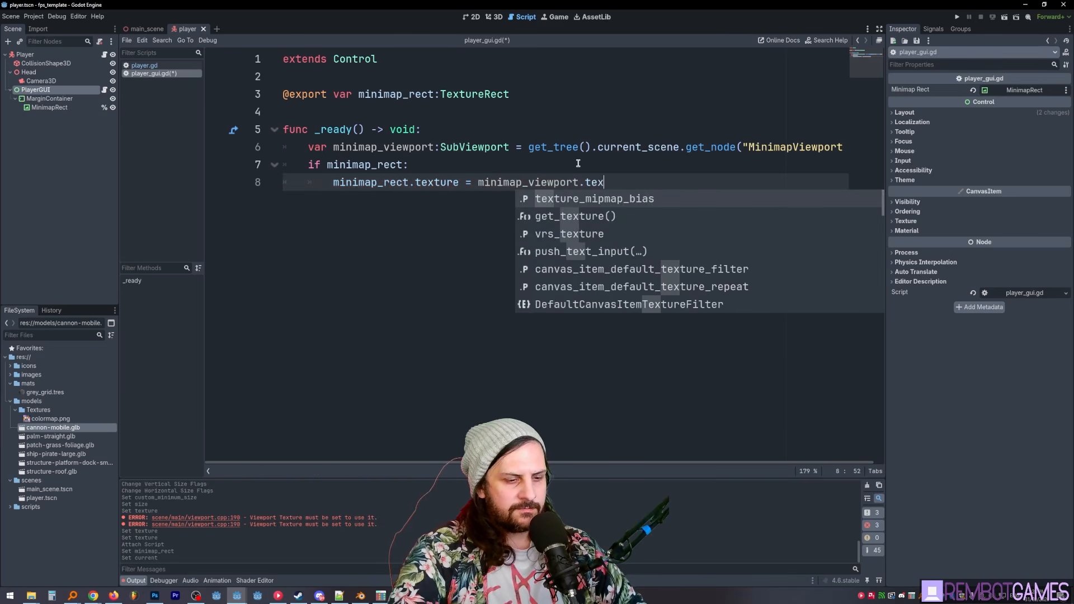
type("re")
key("Down")
key("Return")
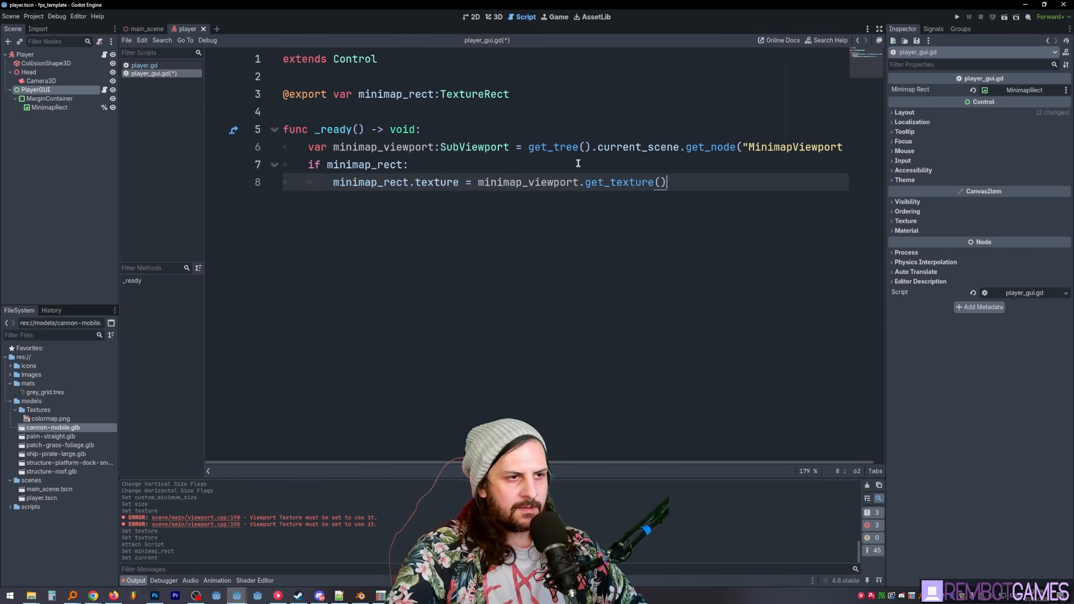
- Run the project and walk the player around to check the minimap in the game
key("F5")
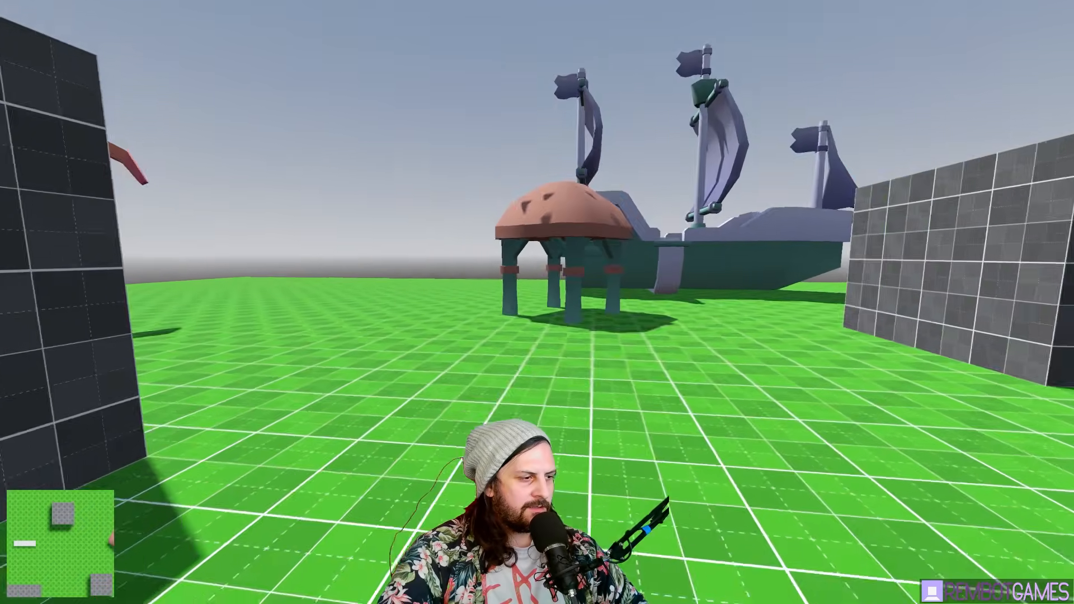
key("w")
- Walk the player up to the large block to check the minimap, and close the running game
key("w")
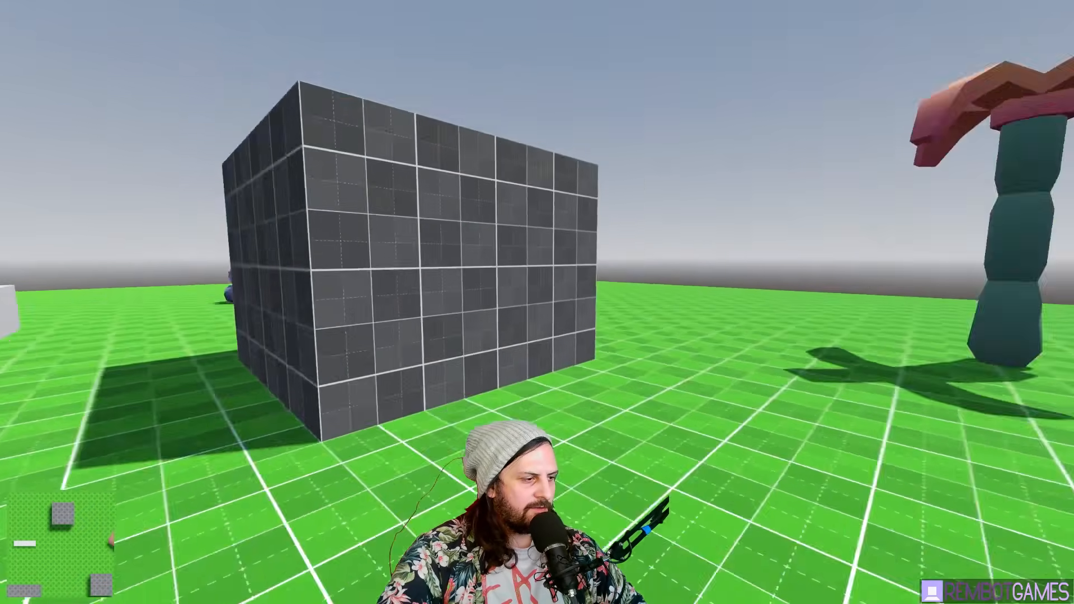
key("w")
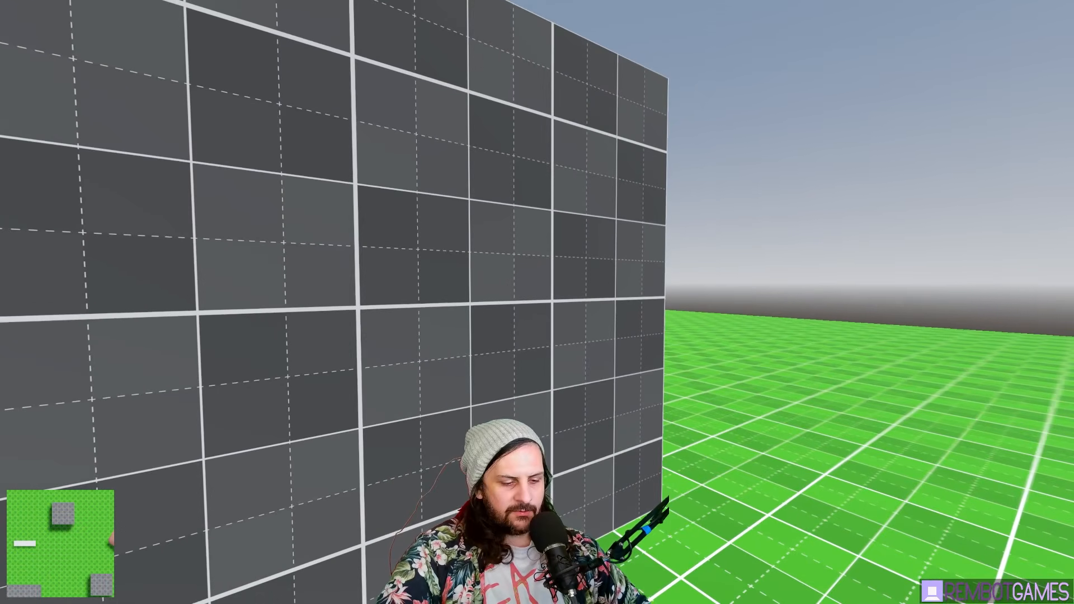
key("Escape")
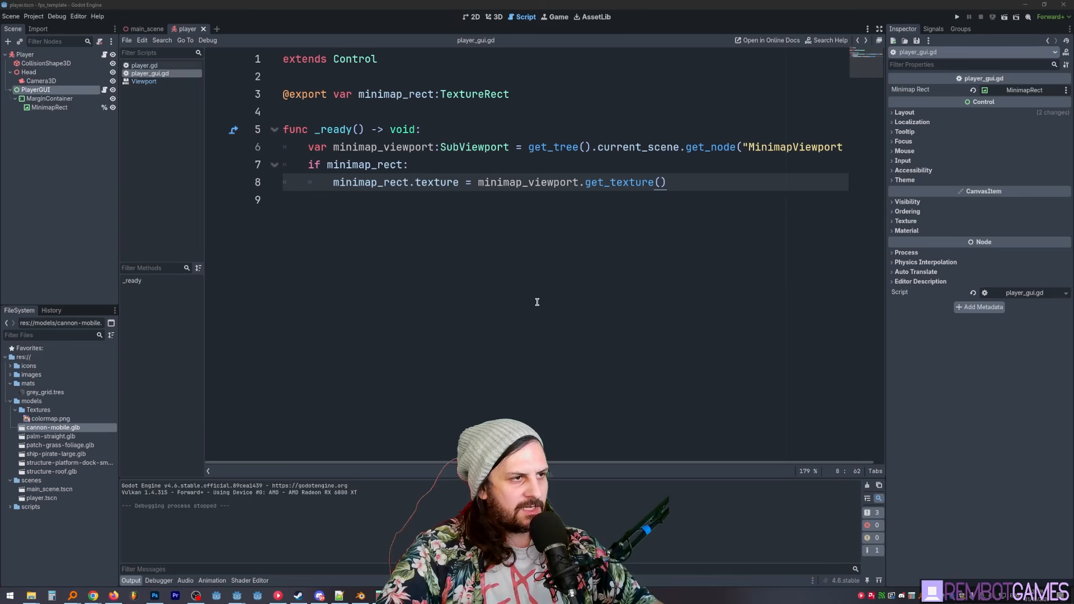
- In the project's display window settings, set the viewport width to 1280 and the viewport height to 720
left_click(33, 17)
left_click(50, 28)
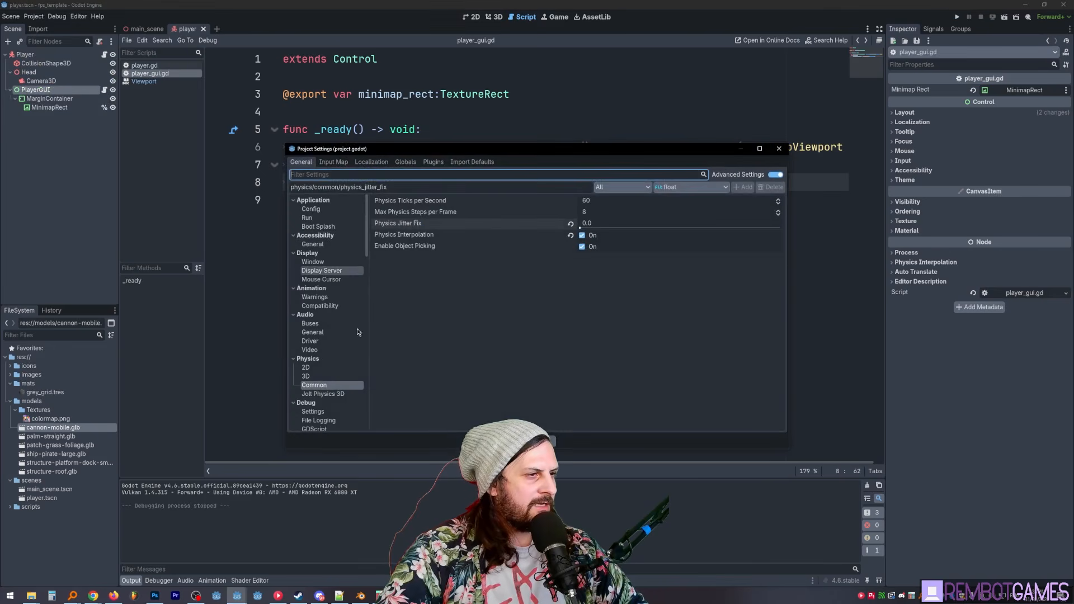
left_click(323, 263)
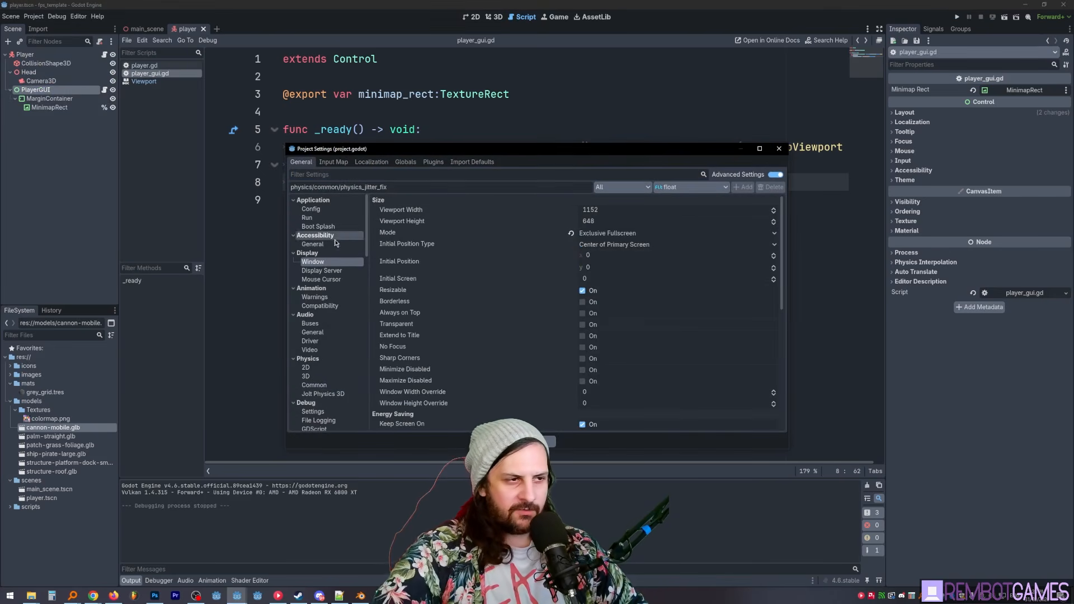
left_click(611, 211)
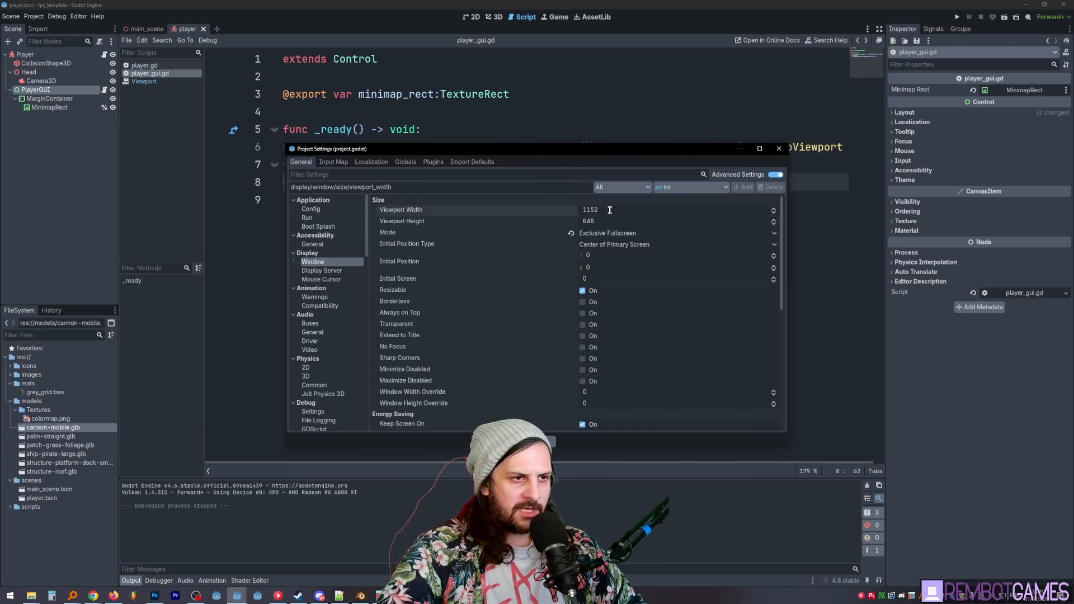
type("128")
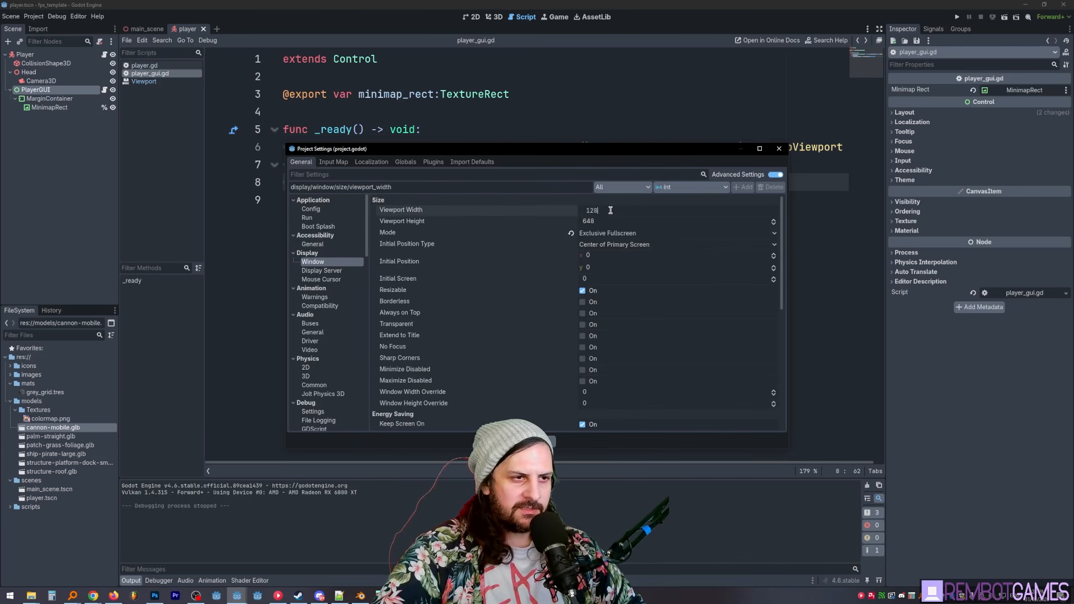
type("0")
key("Tab")
type("720")
key("Escape")
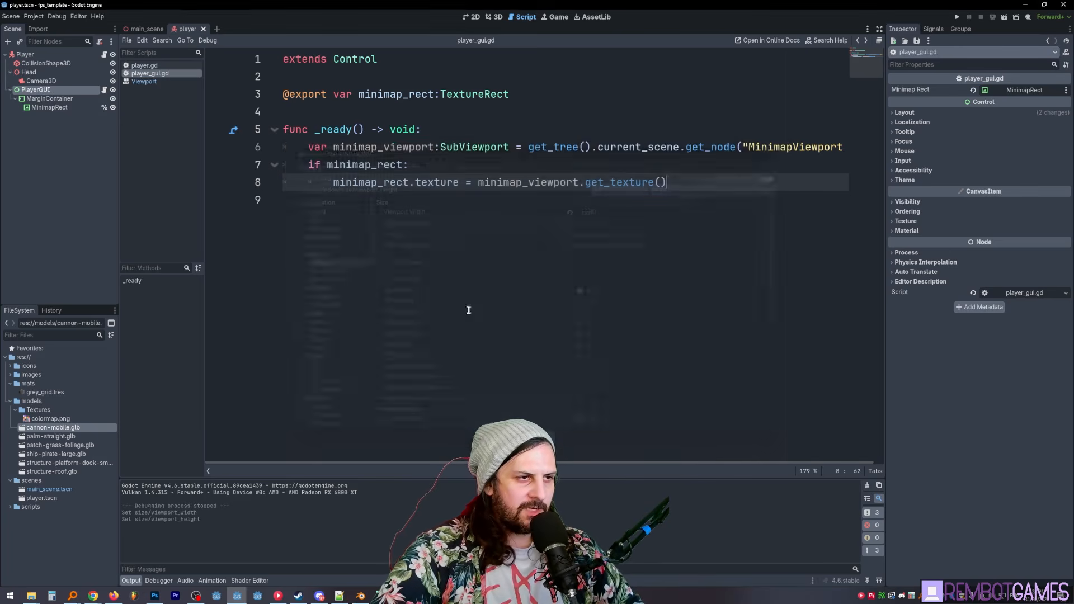
- Run the project, walk around the block to check the minimap's size on screen, and stop the game
key("F5")
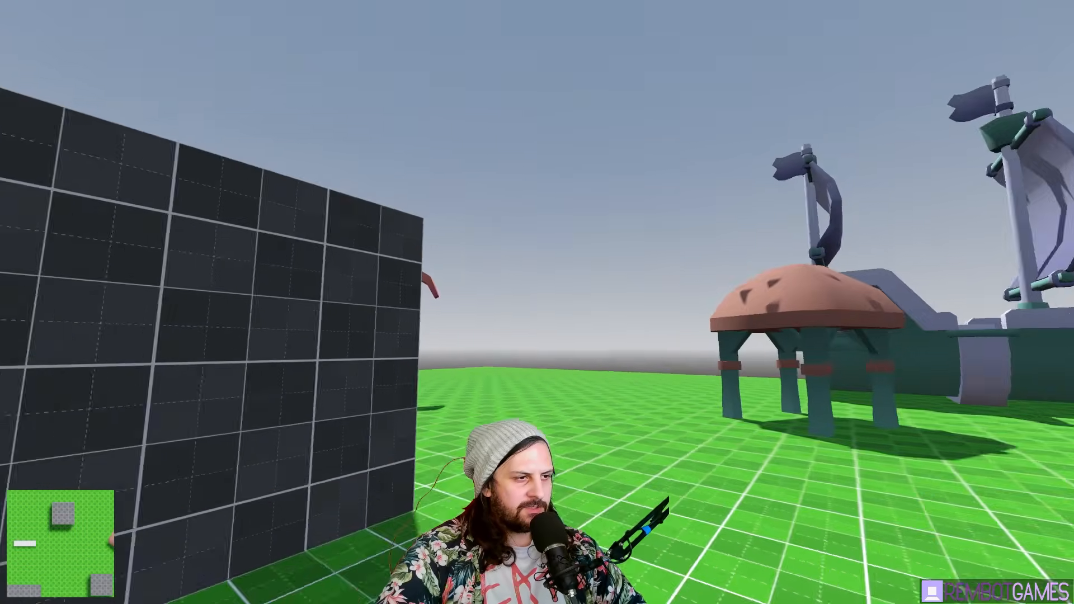
key("w")
key("d")
key("s")
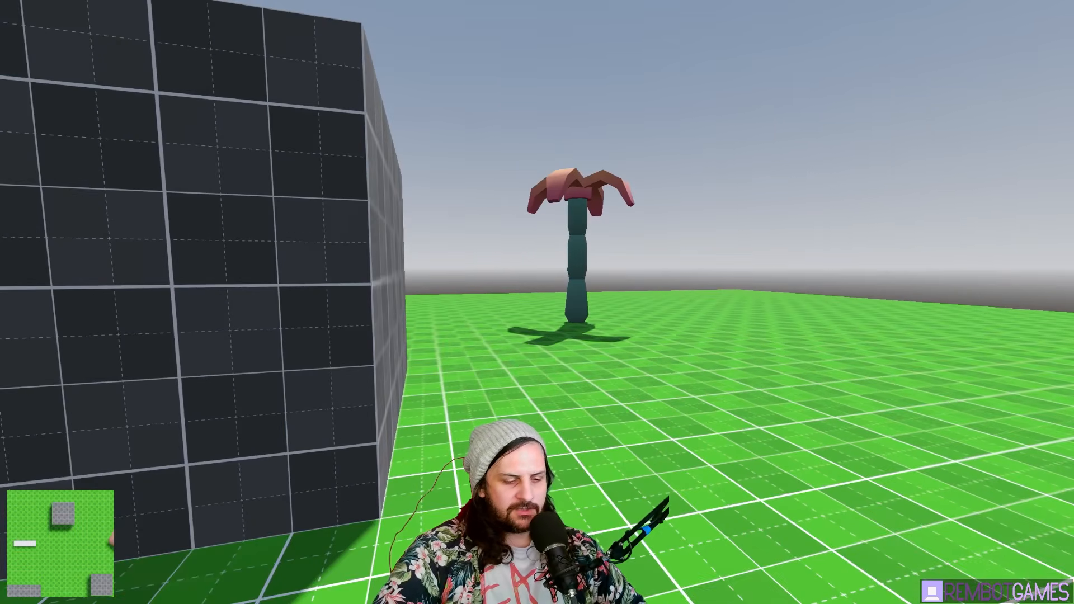
key("F8")
- Set the window stretch mode to canvas_items in the project settings
scroll(472, 288, "down", 8)
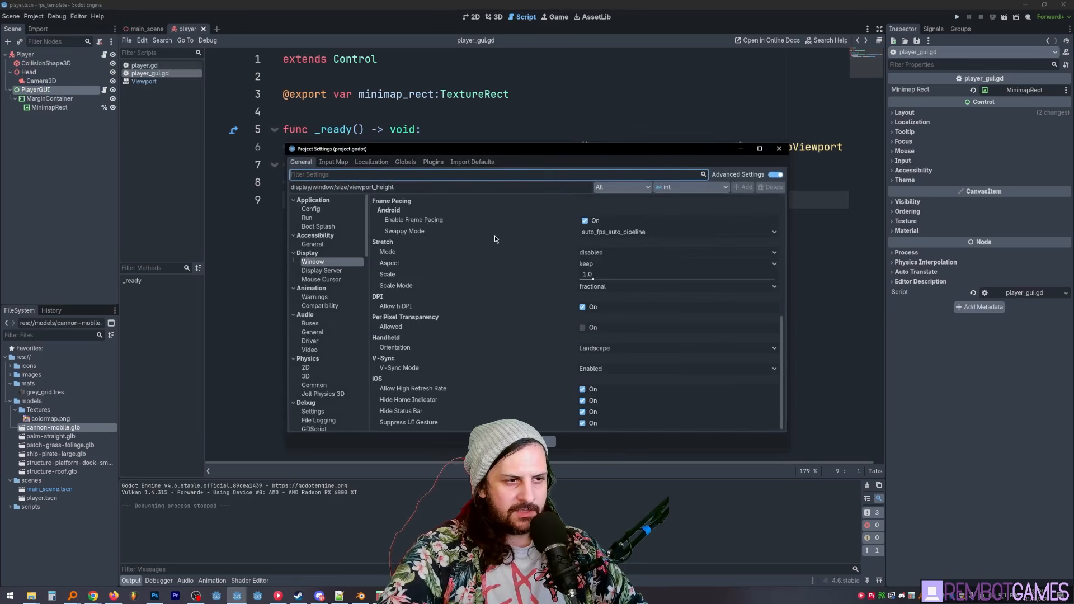
scroll(495, 236, "up", 2)
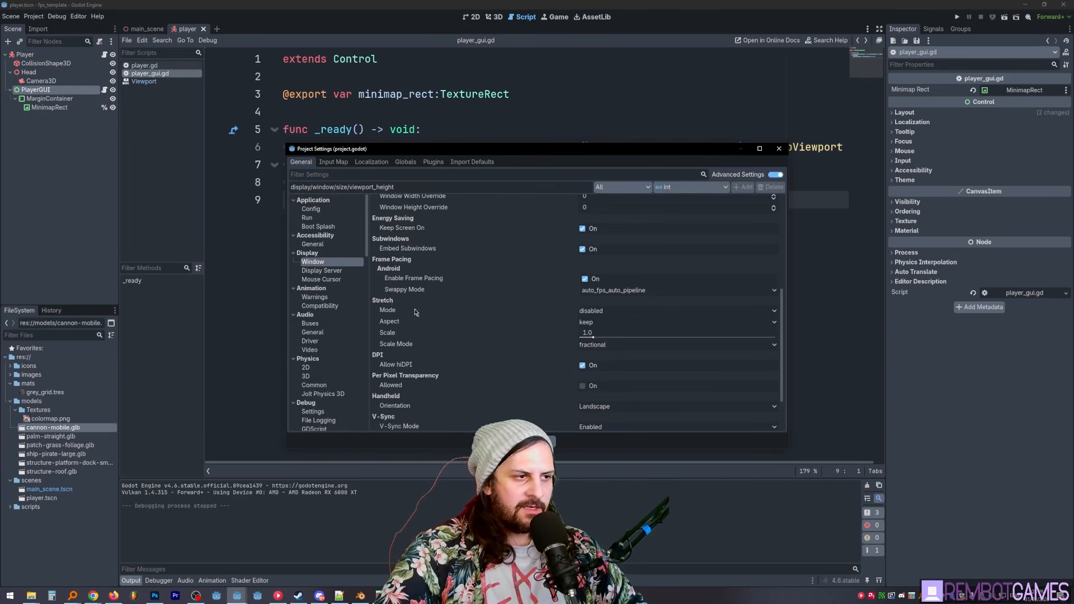
scroll(391, 306, "down", 1)
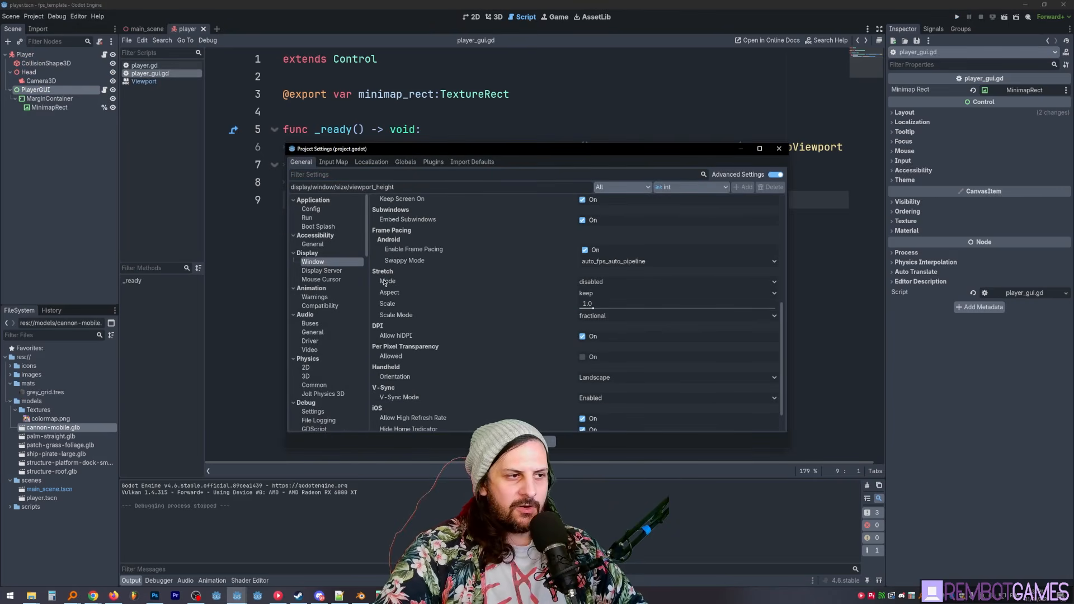
left_click(621, 282)
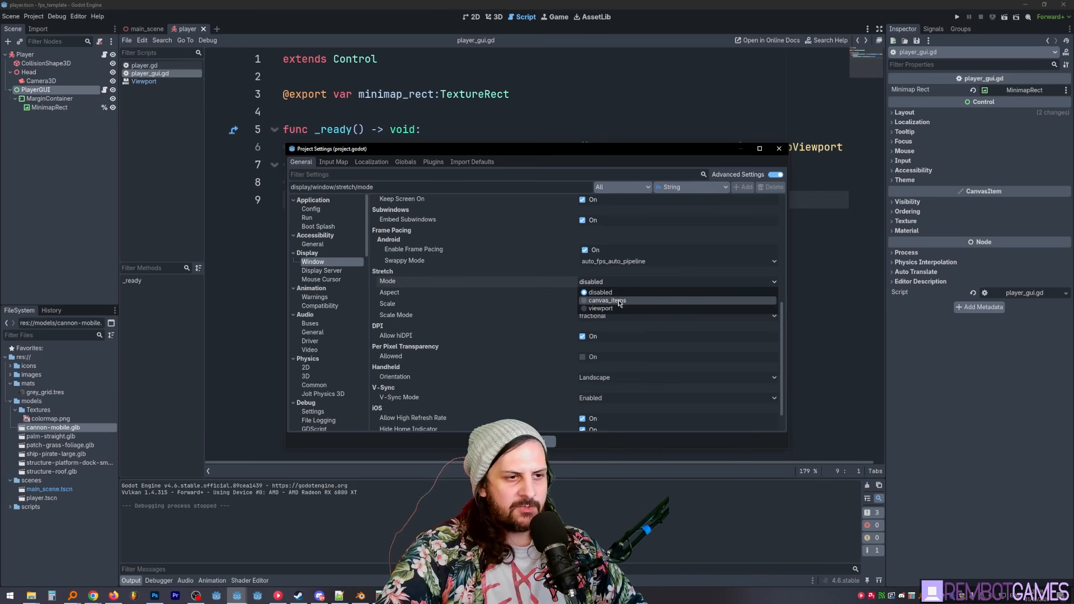
left_click(619, 304)
key("Escape")
- Run the project and move around to check how the minimap scales, leaving the game for the editor
key("F5")
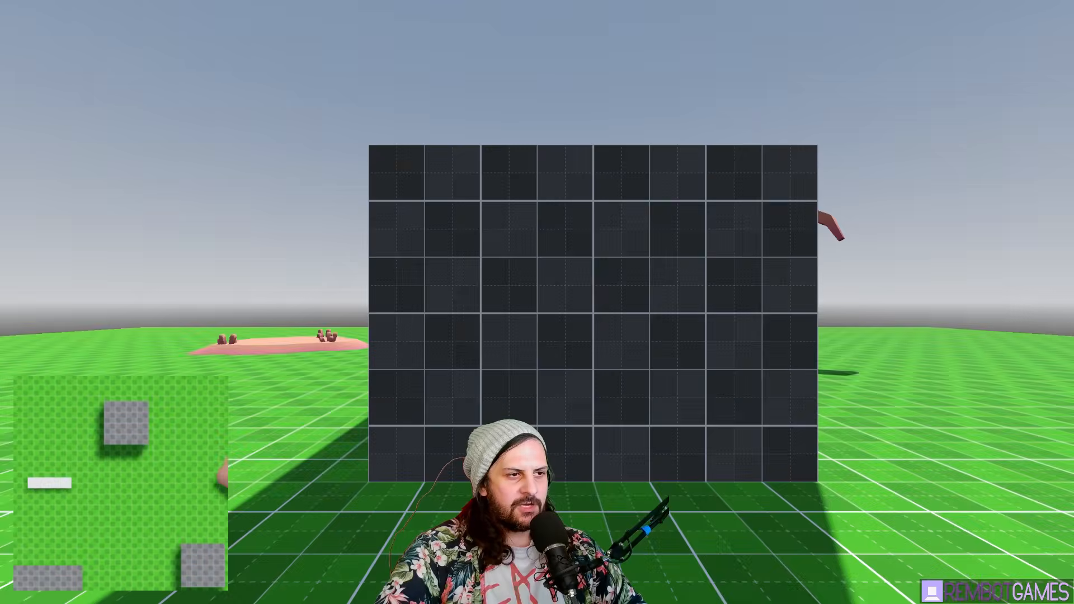
key("w")
key("d")
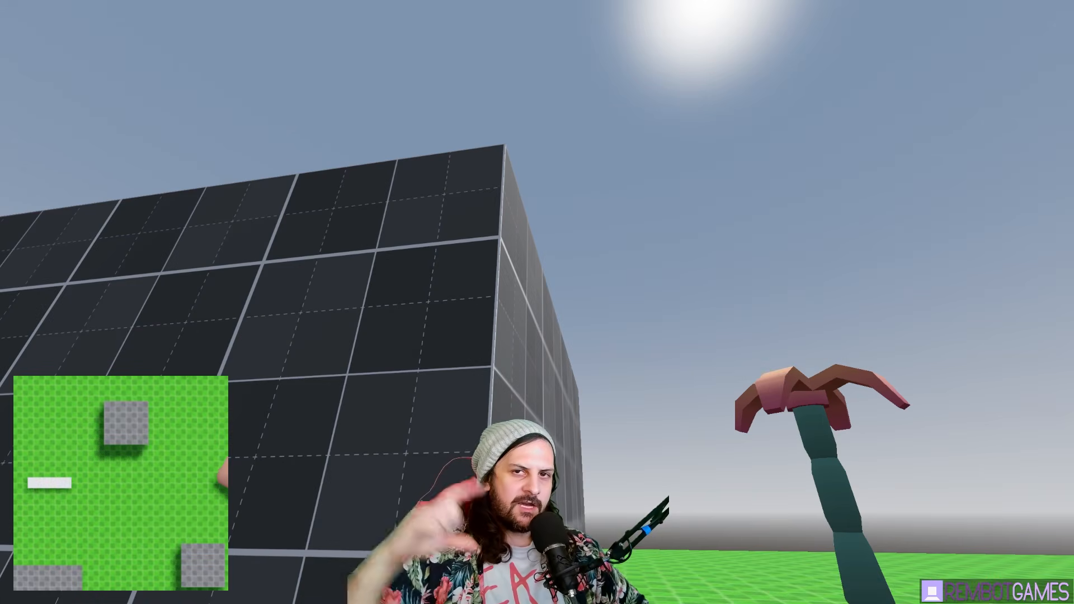
key("alt+Tab")
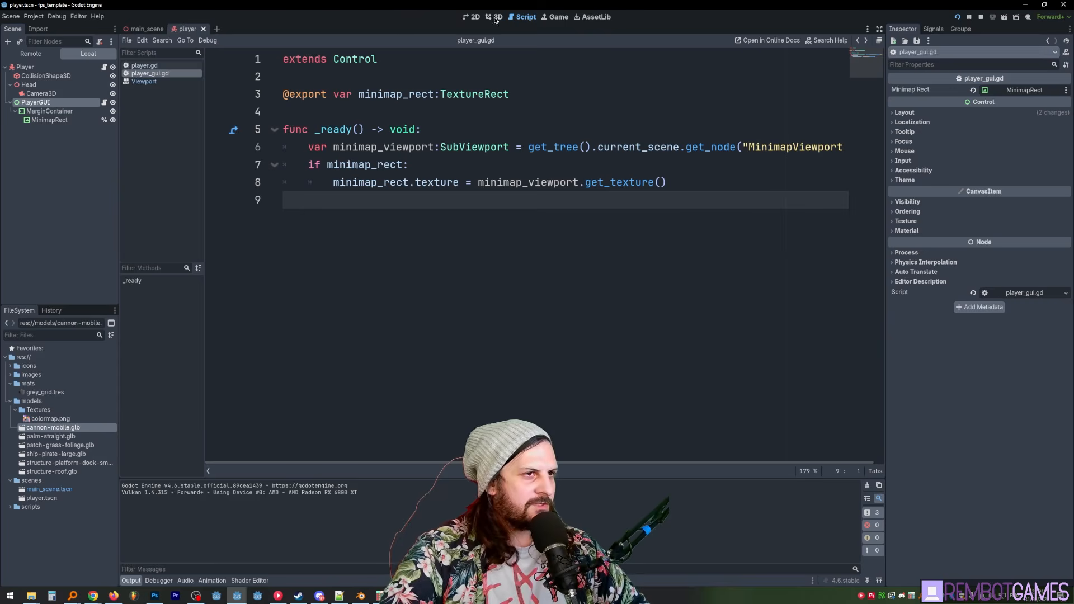
- Examine the player GUI layout in the 2D view, comparing the PlayerGUI and MarginContainer bounds with the project's viewport size
left_click(471, 17)
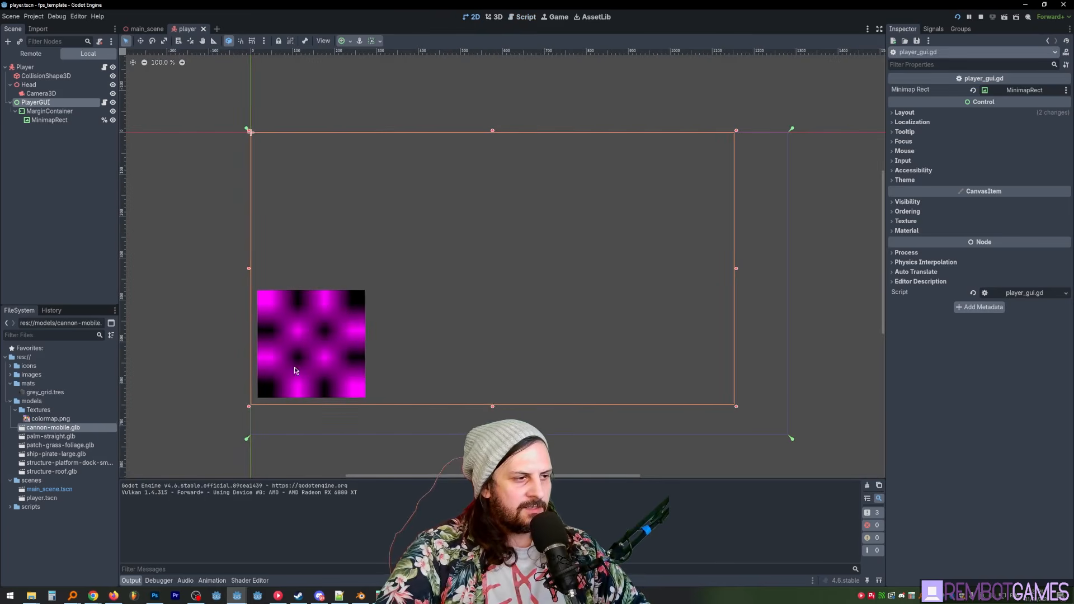
left_click(163, 294)
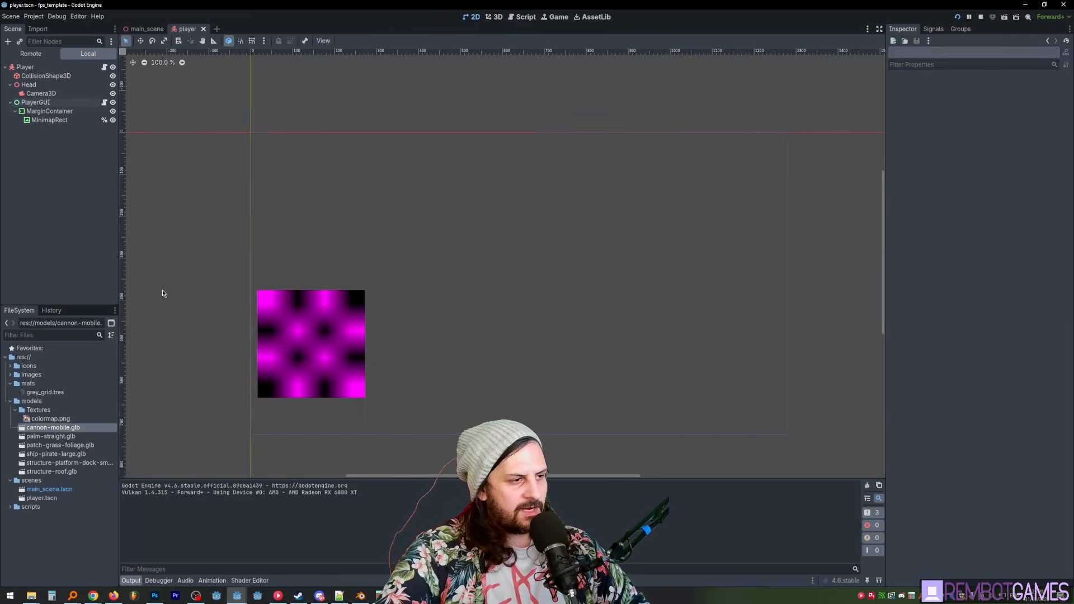
left_click(394, 316)
left_click(69, 199)
left_click(51, 112)
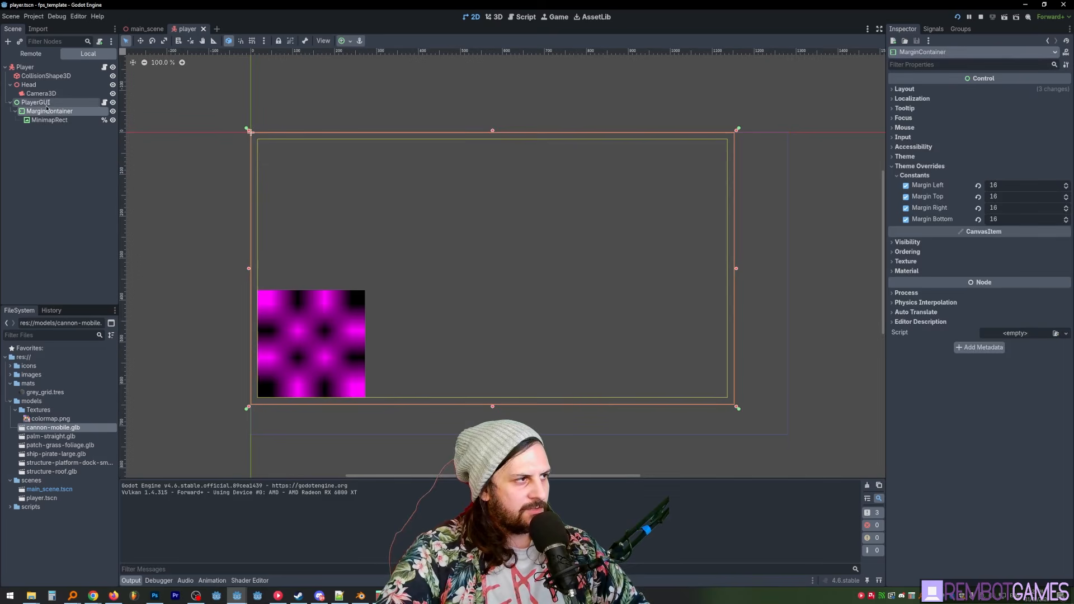
left_click(46, 103)
left_click(51, 111)
left_click(33, 17)
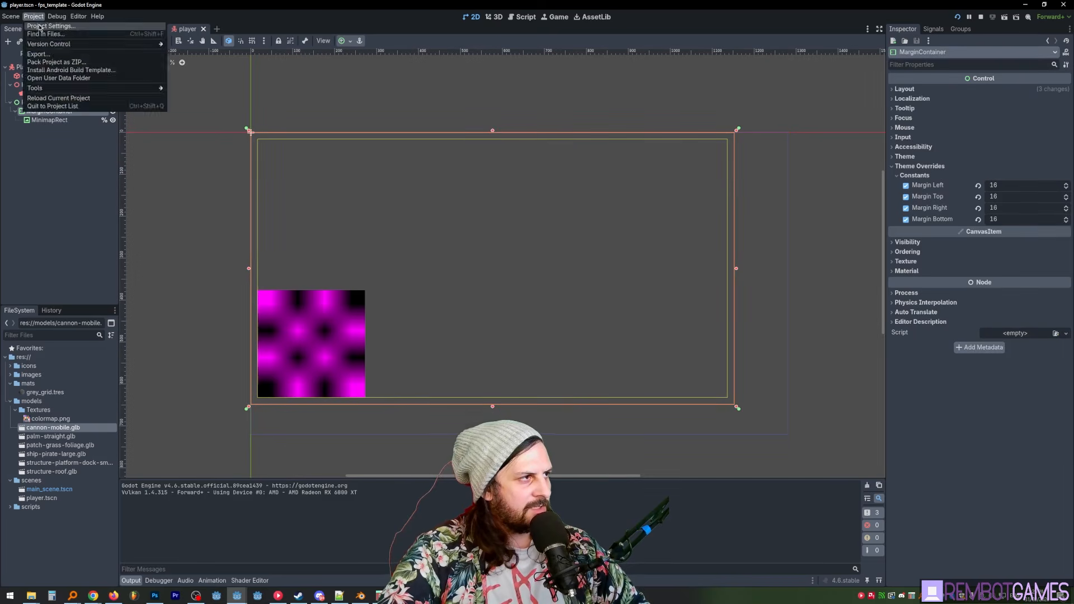
left_click(45, 26)
left_click(536, 442)
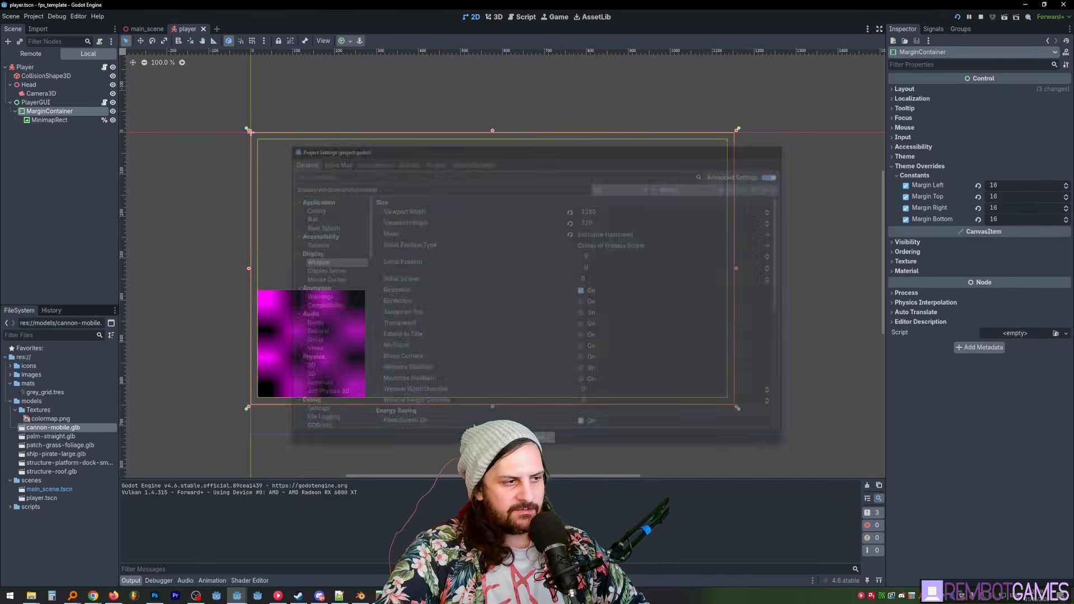
left_click(38, 201)
- Re-anchor the PlayerGUI control so it fills the full viewport area, and check its child nodes
left_click(36, 103)
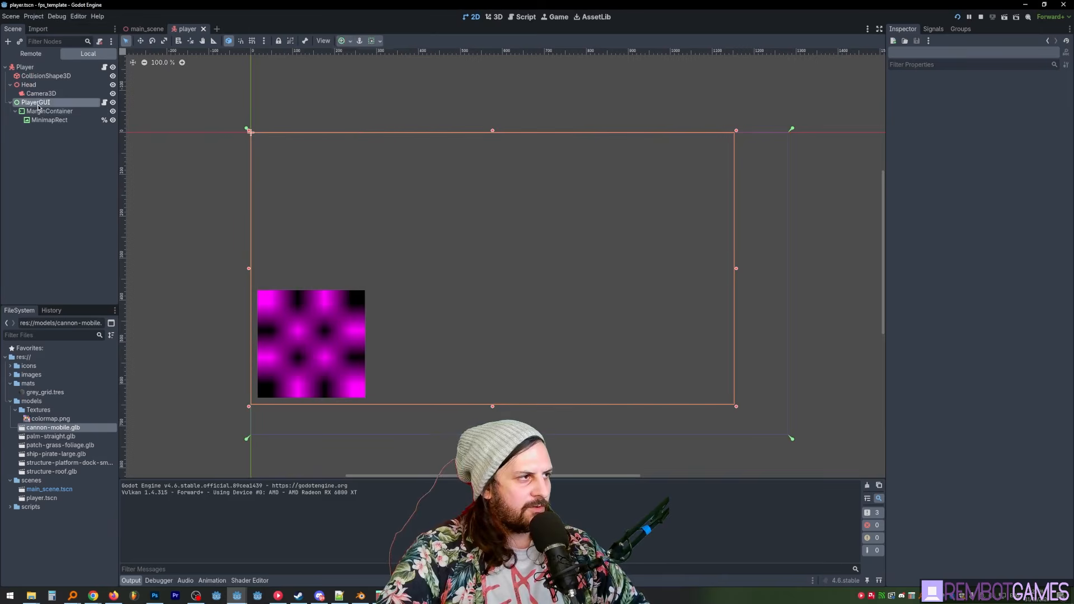
left_click(350, 41)
left_click(391, 116)
left_click(67, 112)
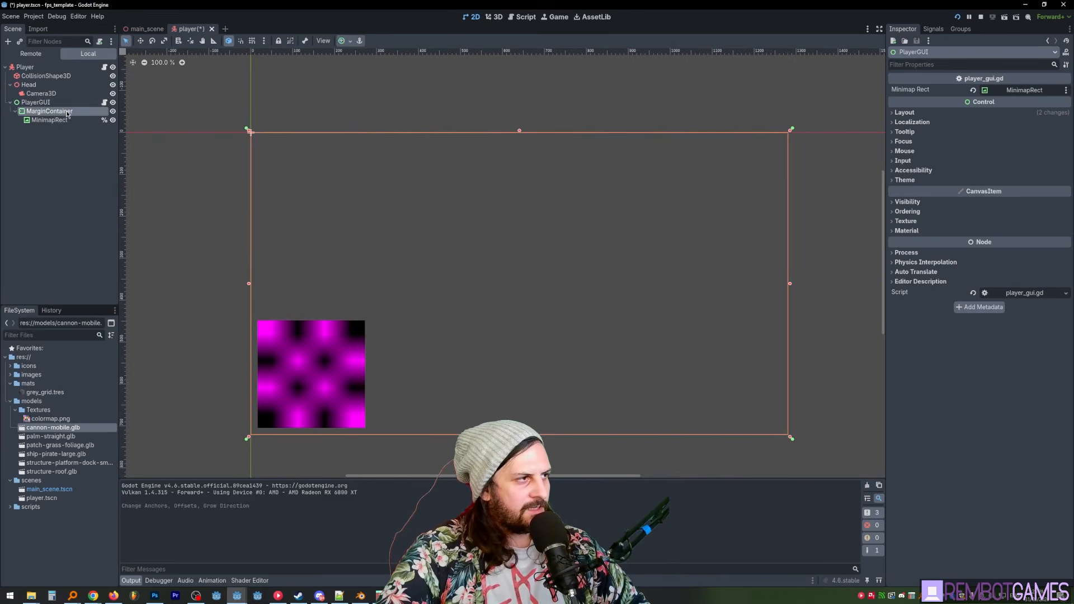
left_click(64, 121)
left_click(62, 165)
left_click(54, 104)
left_click(64, 174)
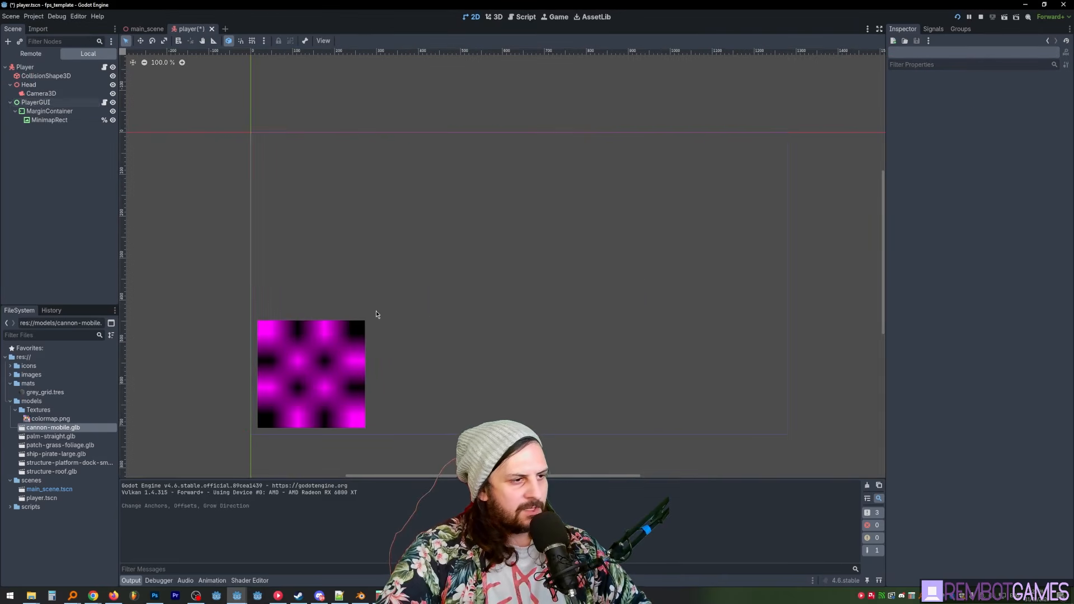
- Run the project, walk toward the block to check the re-anchored minimap, and stop the game
key("F5")
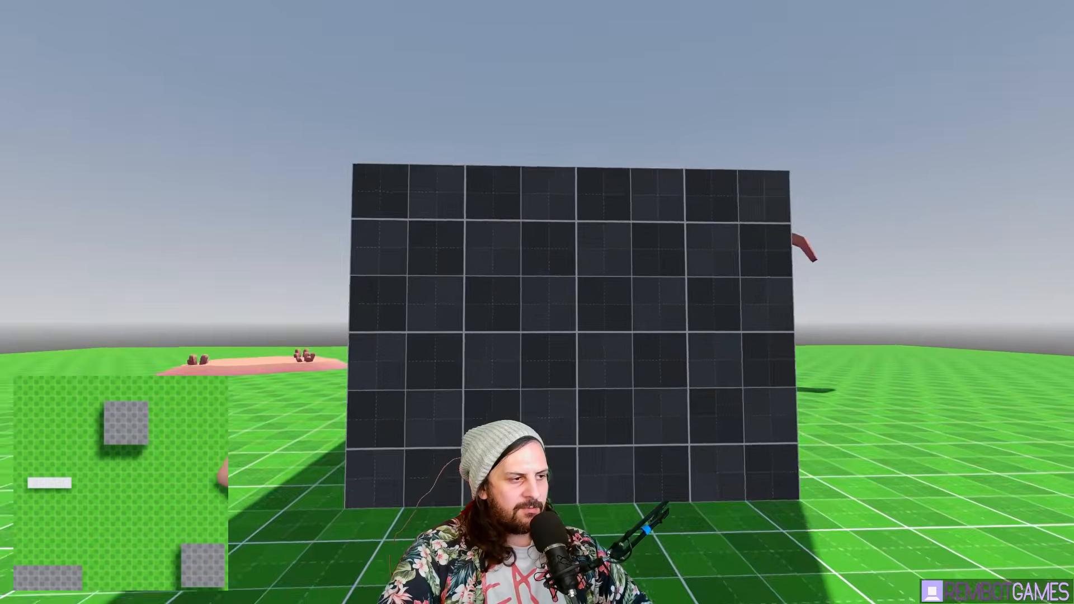
key("w")
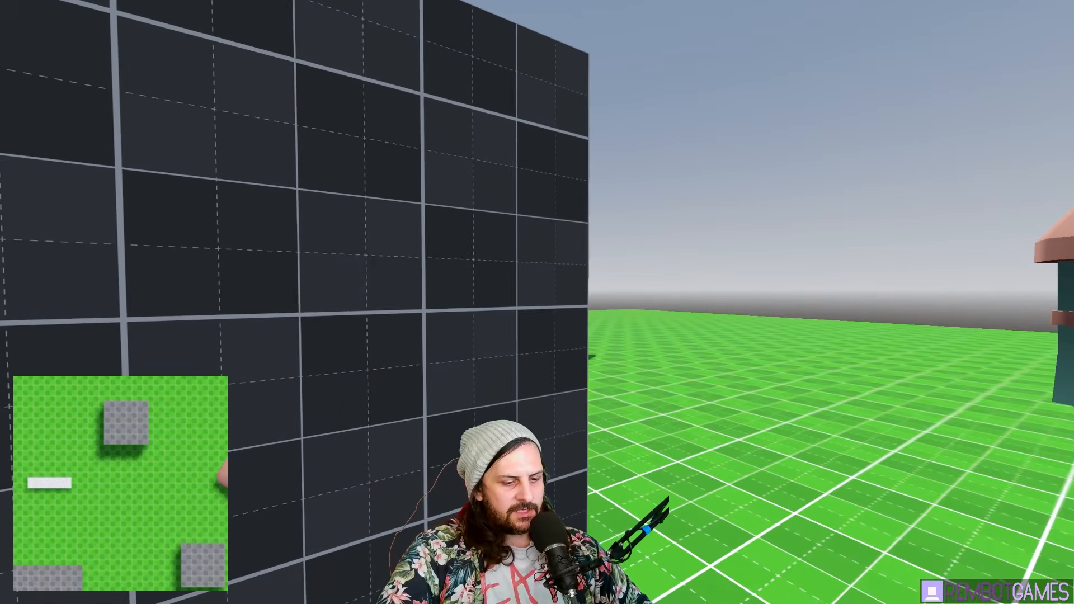
key("F8")
- Set the window stretch mode to viewport in the project settings
left_click(38, 18)
left_click(53, 29)
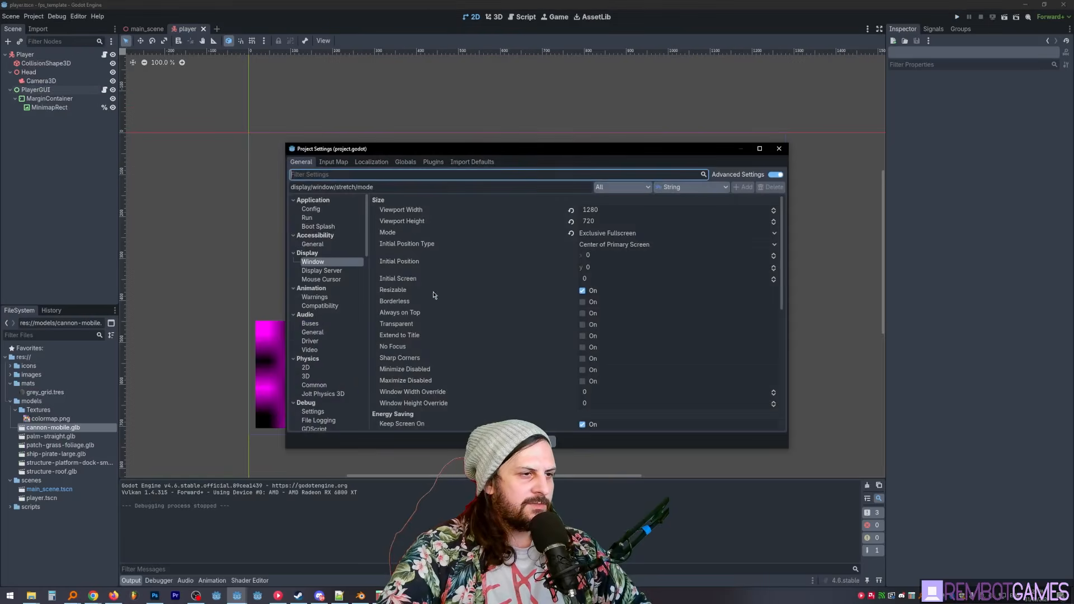
scroll(612, 319, "down", 10)
left_click(622, 275)
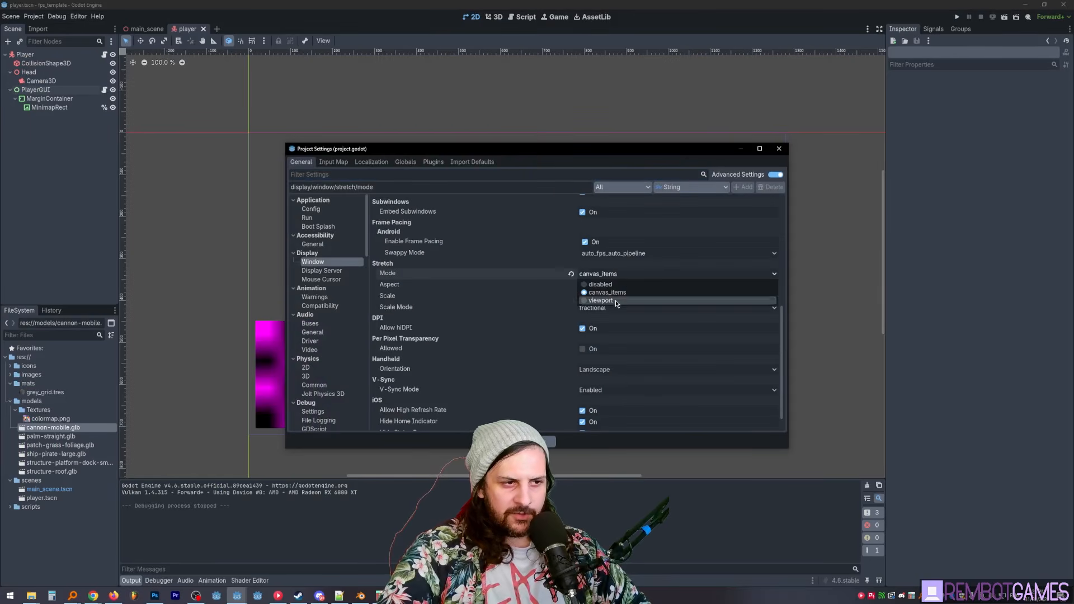
left_click(615, 305)
key("Escape")
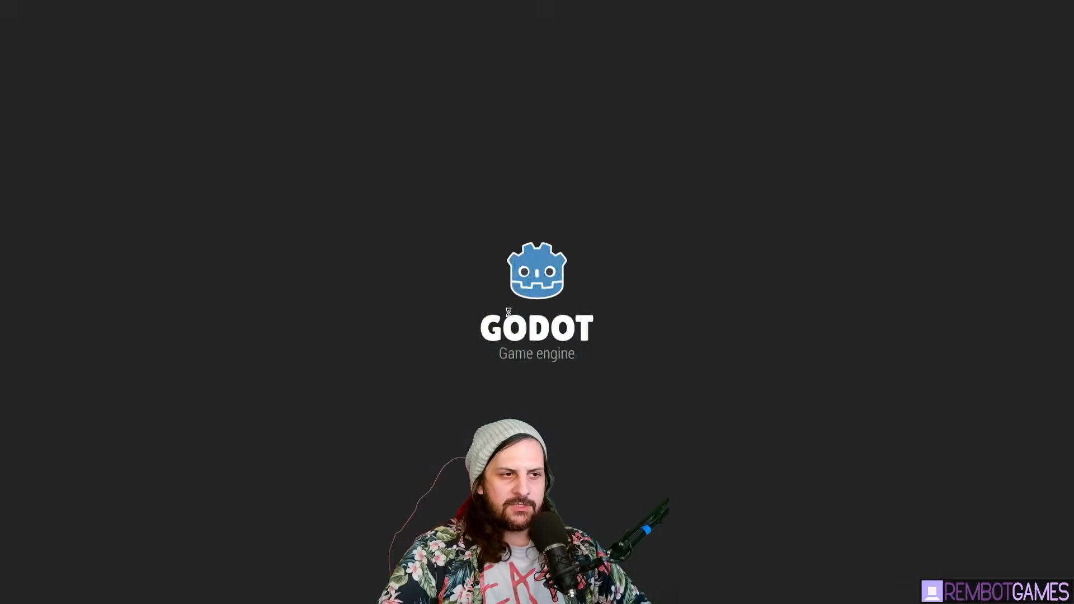
- Walk past the block to the palm tree in the running game to judge the rendering, and stop the game
key("d")
key("w")
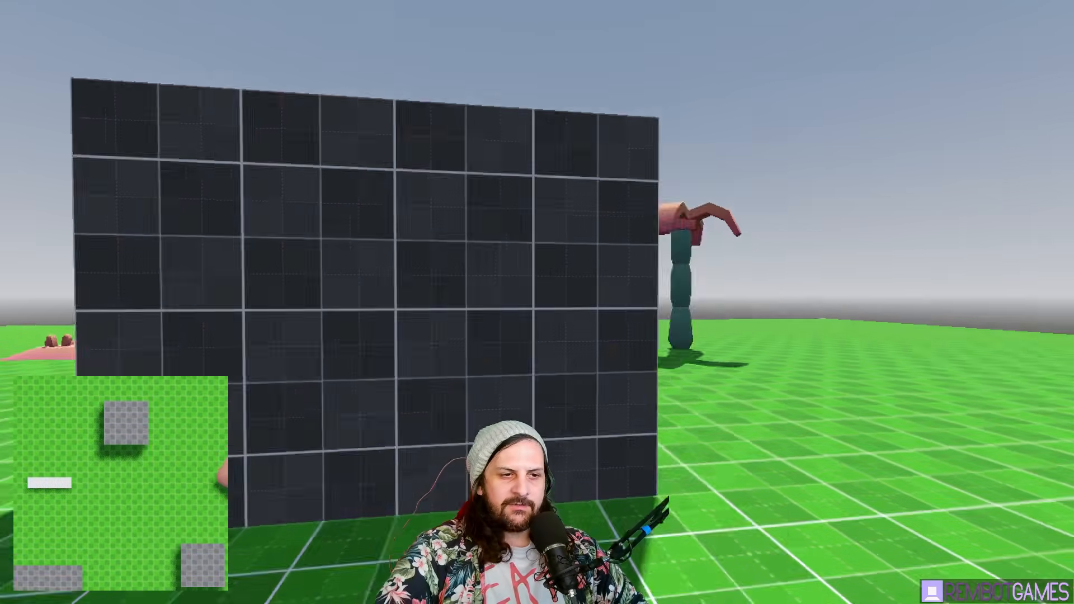
key("w")
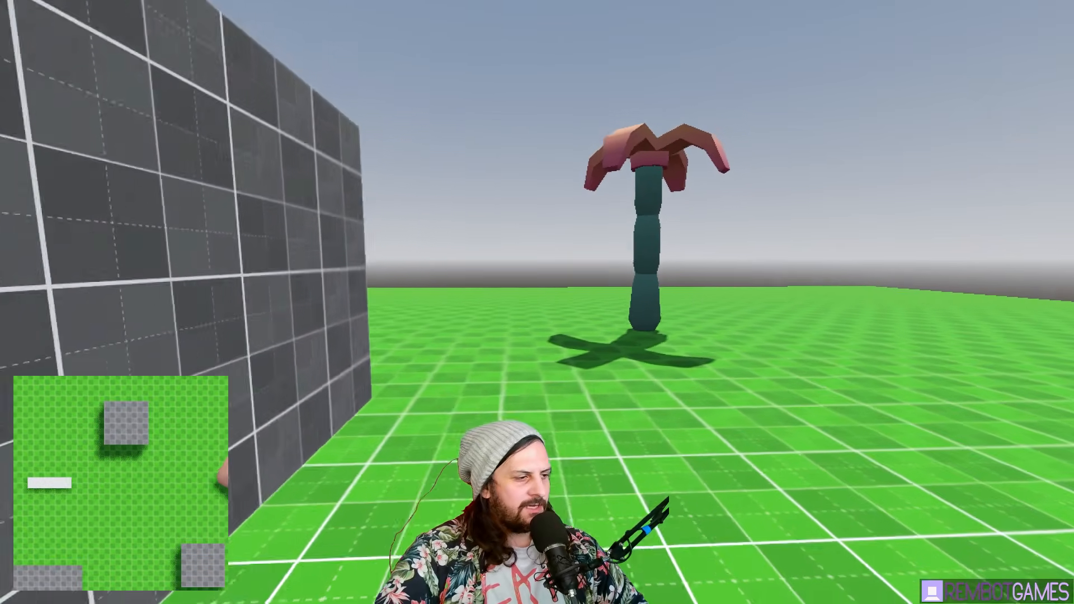
key("s")
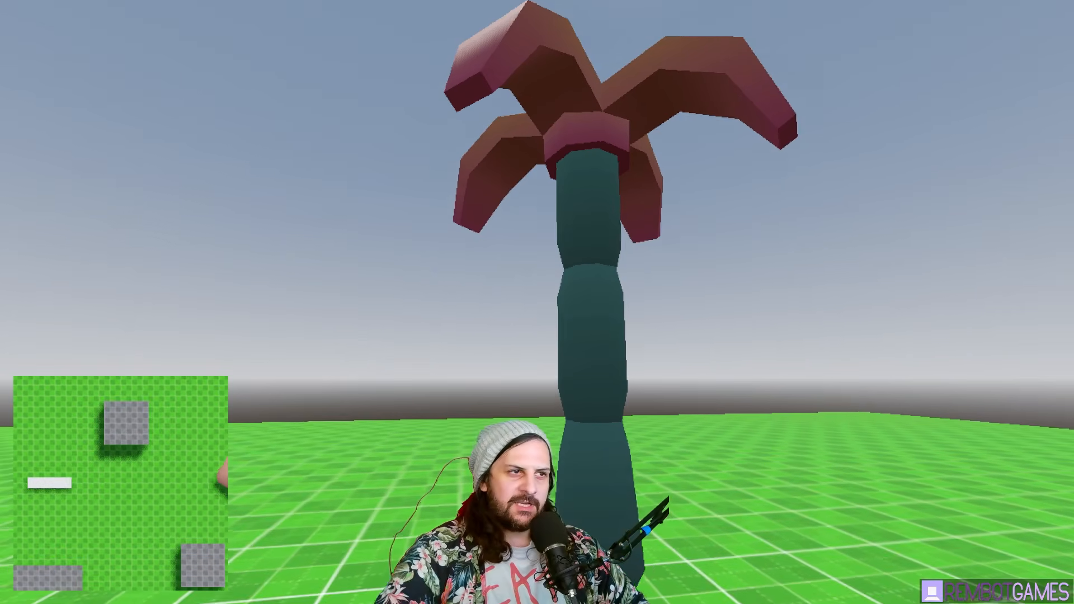
key("w")
key("s")
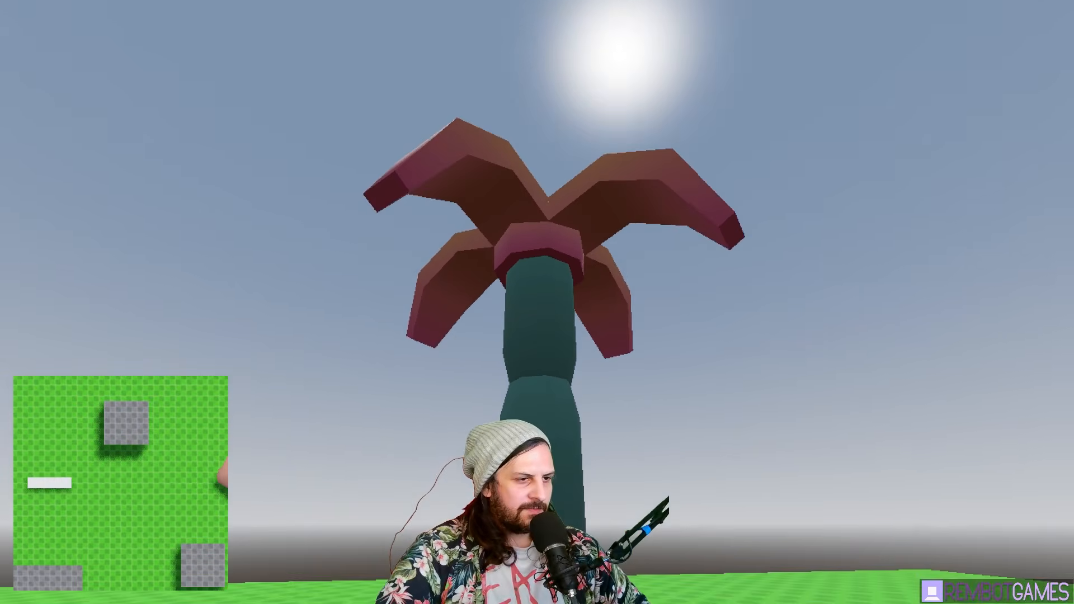
key("F8")
- Set the window viewport size to 640 by 480 in the project settings
left_click(34, 17)
left_click(53, 30)
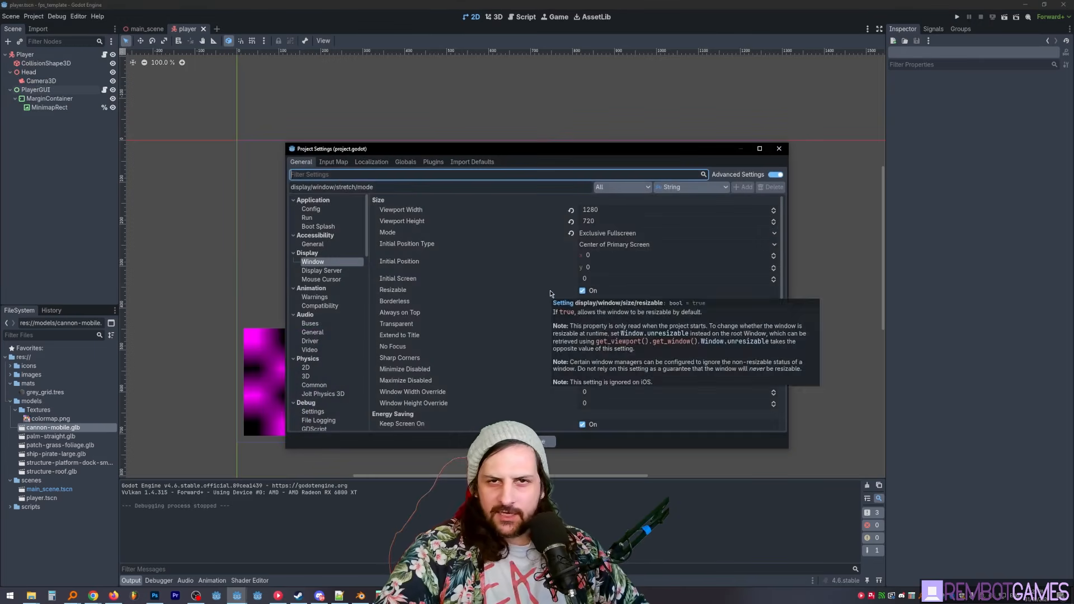
left_click(624, 210)
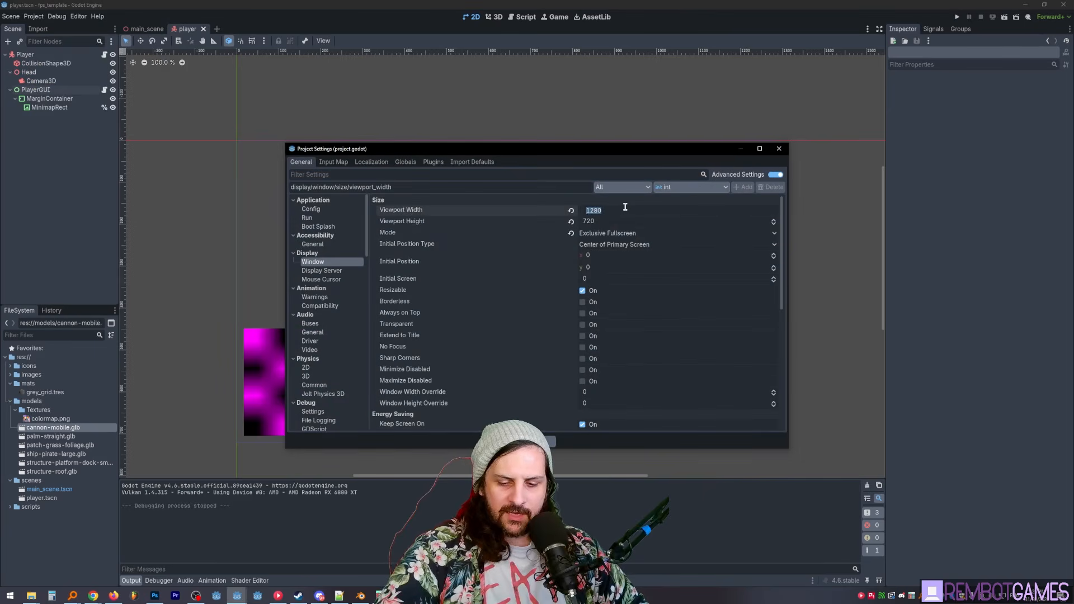
key("Tab")
type("4")
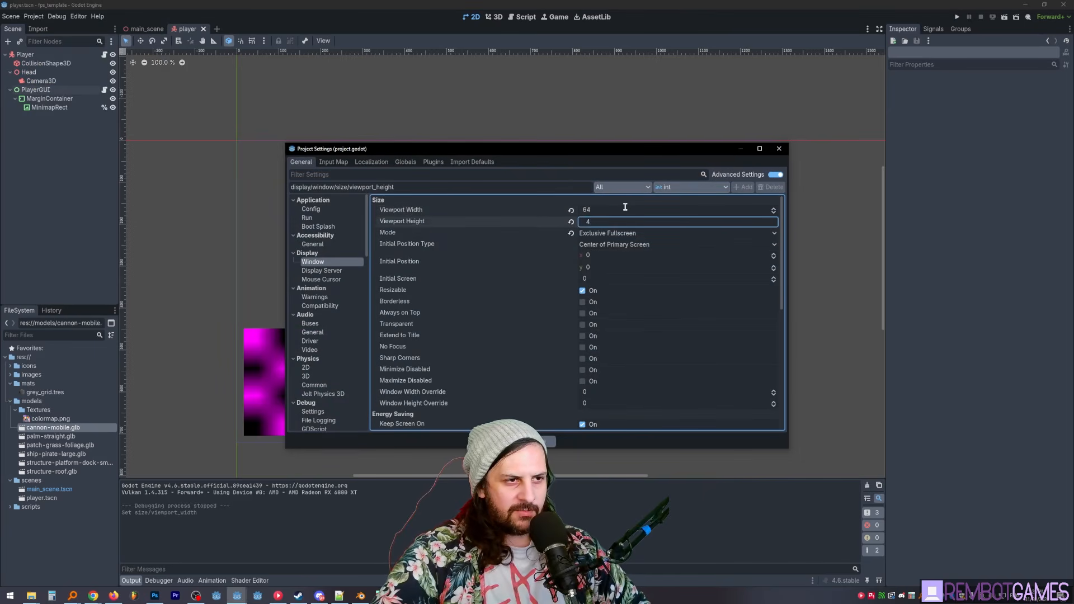
left_click(625, 208)
type("6")
type("40")
key("Tab")
type("480")
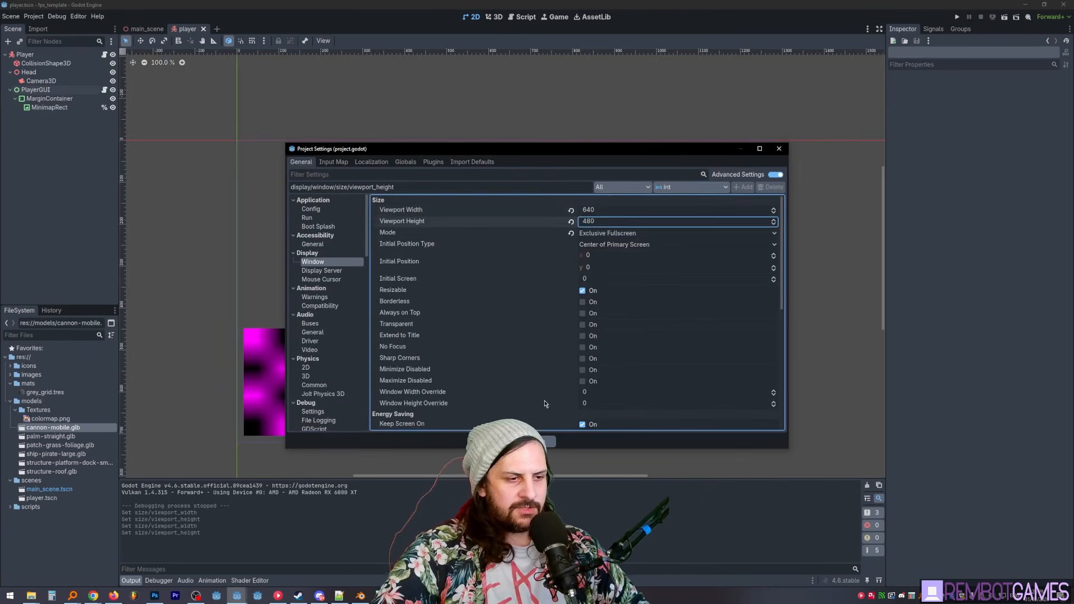
left_click(541, 440)
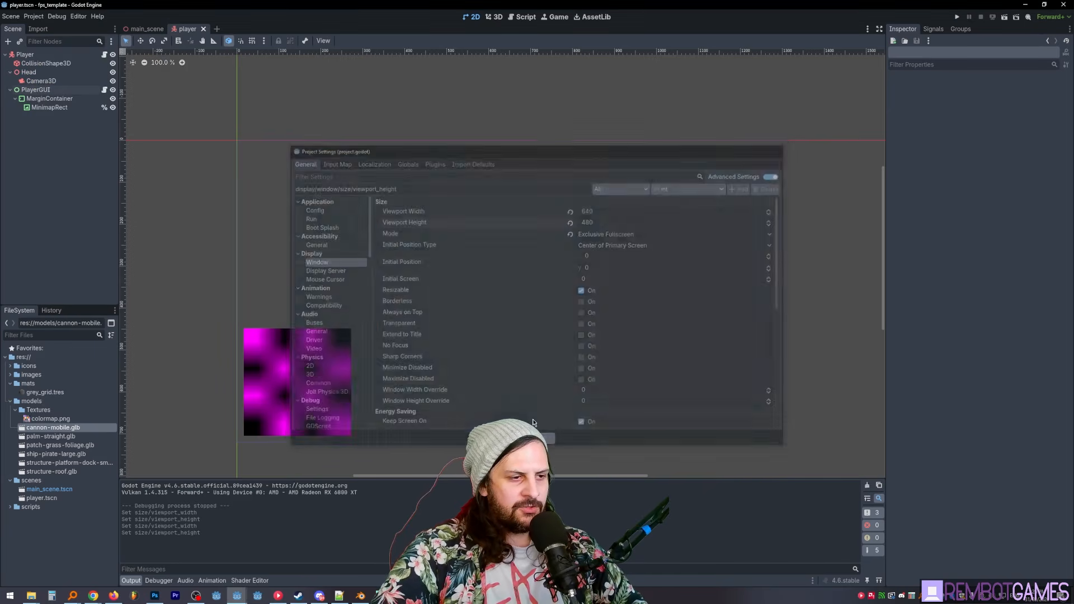
- Run the project, walk toward the palm tree to judge the low-resolution rendering and minimap, and stop the game
key("F5")
key("d")
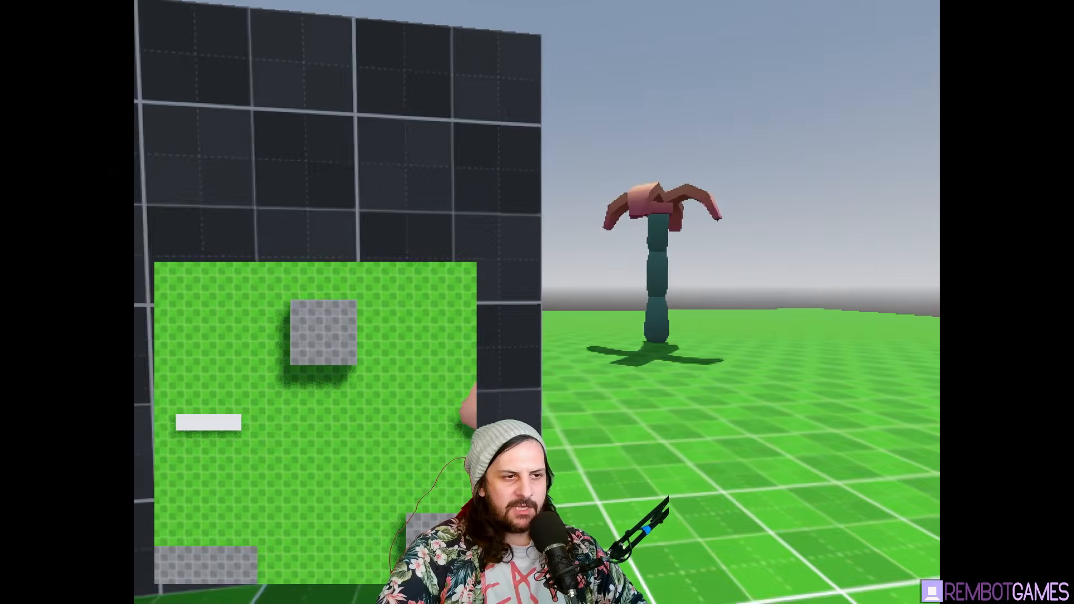
key("w")
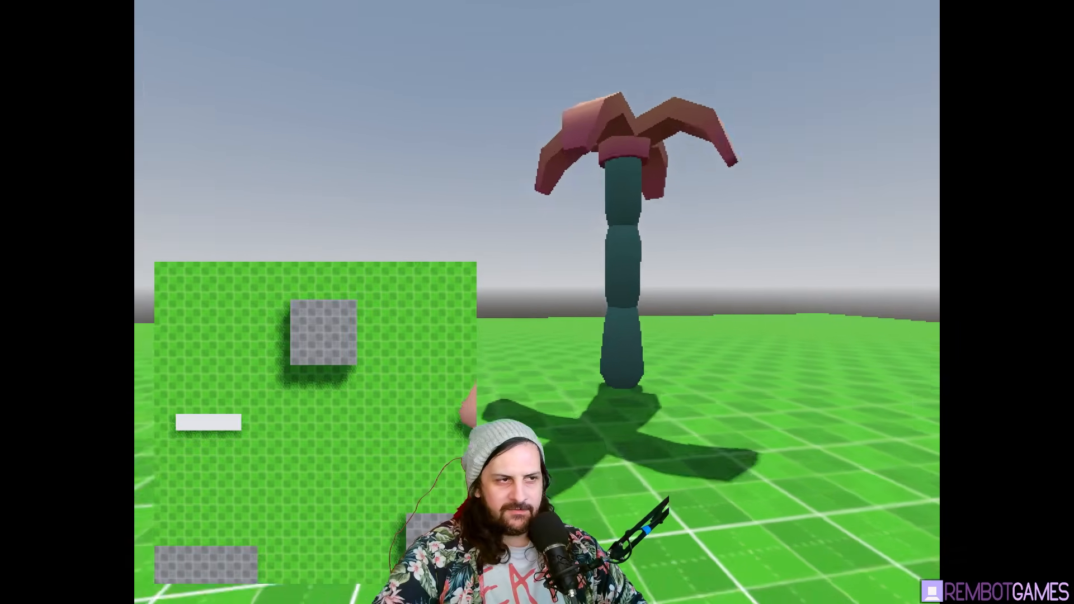
key("F8")
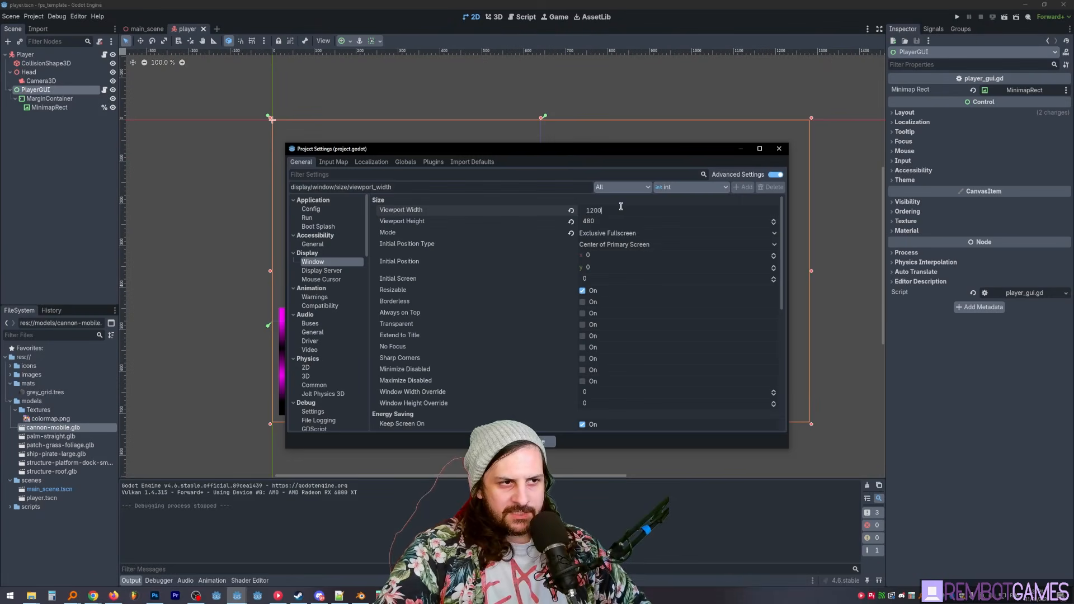
- Set the window viewport size to 1280 by 800 in the project settings
left_click(603, 220)
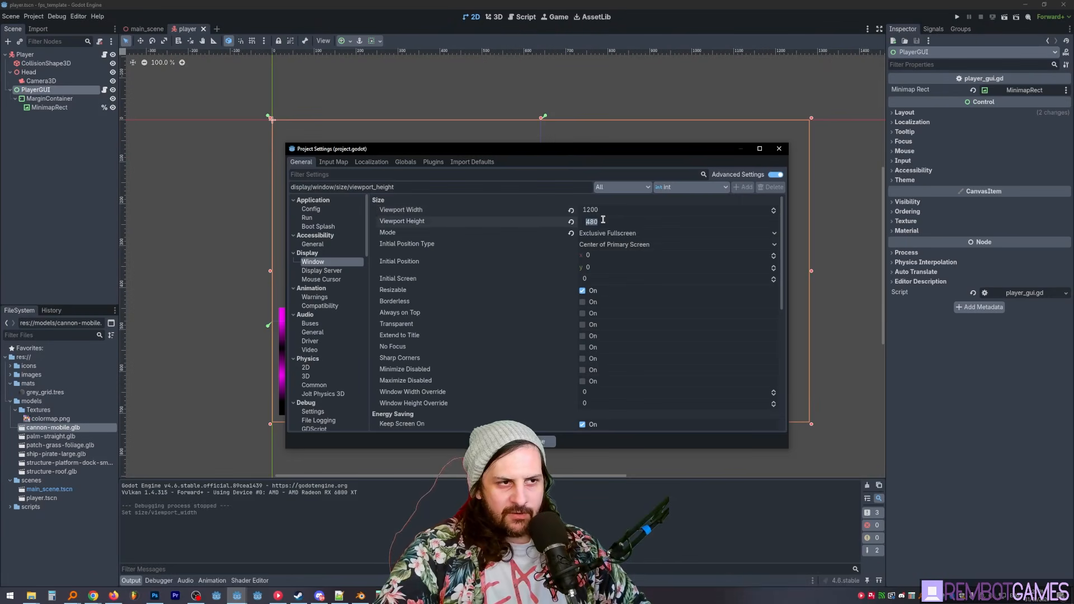
left_click(606, 210)
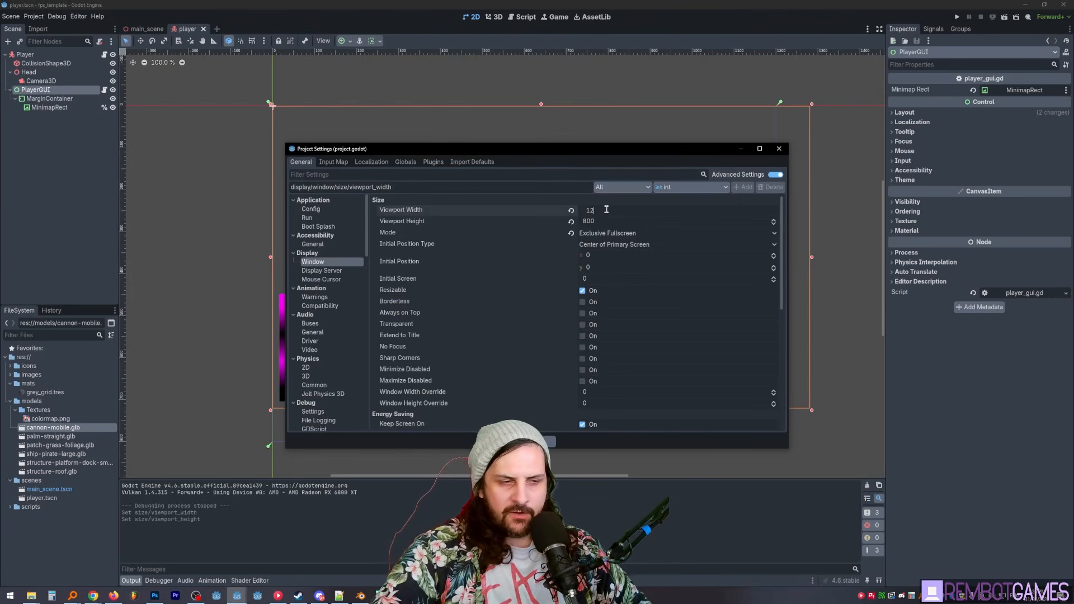
key("Tab")
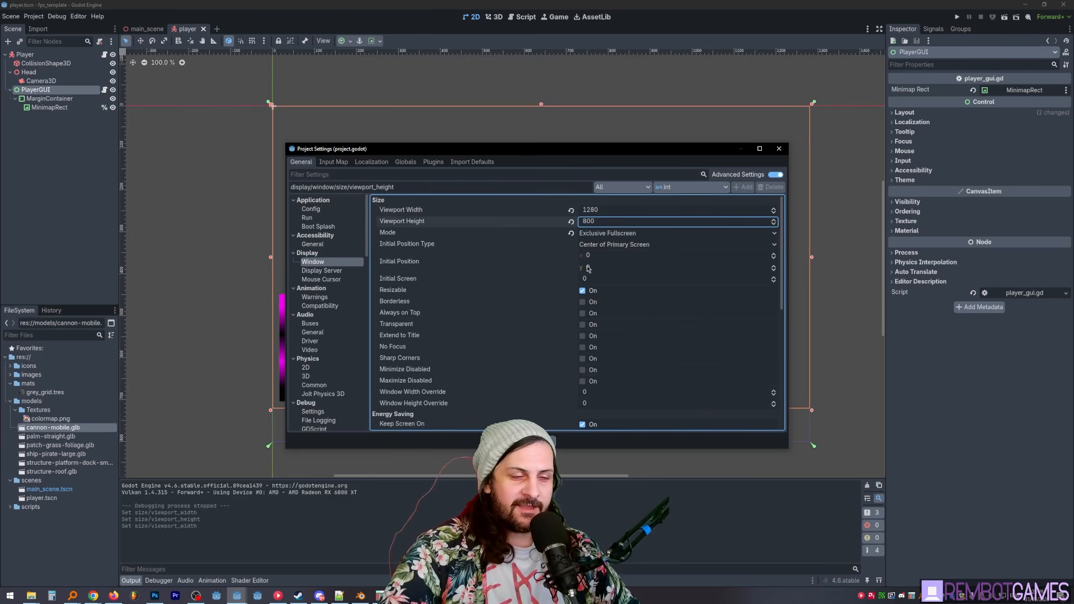
left_click(538, 441)
- Anchor the PlayerGUI control to the full rectangle of the resized viewport
middle_click_drag(438, 309, 433, 306)
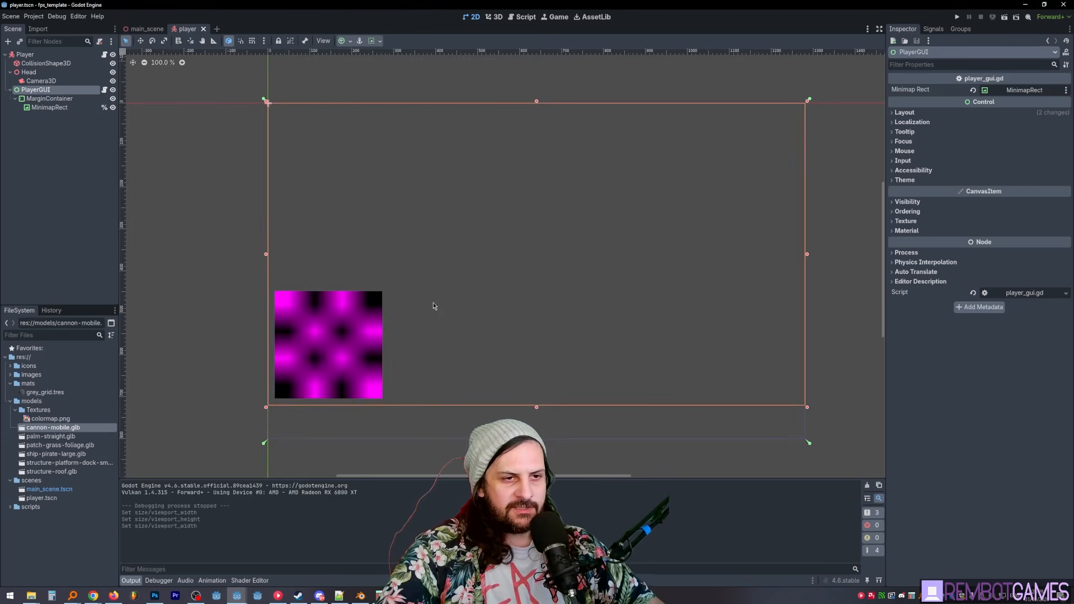
left_click(351, 42)
left_click(392, 113)
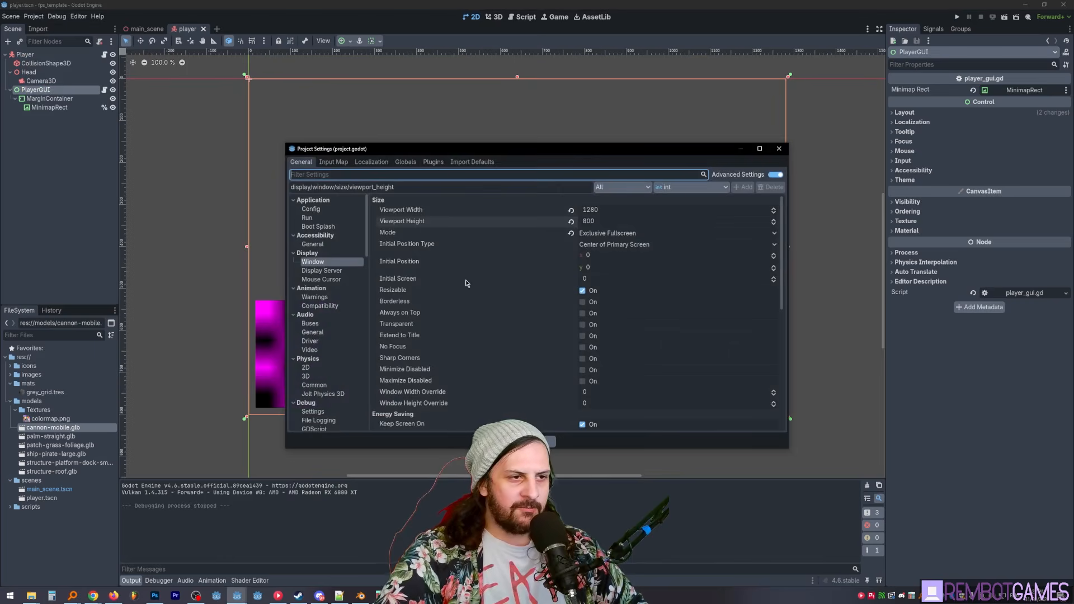
- Review the window stretch settings, and run the project to check the minimap at the new viewport size
scroll(467, 284, "down", 5)
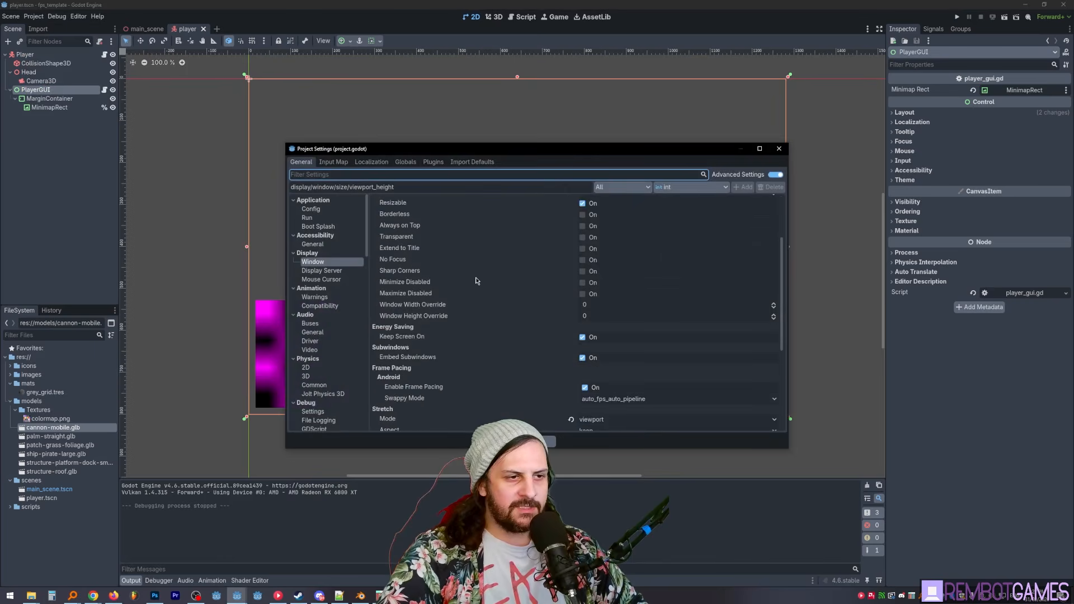
left_click(536, 441)
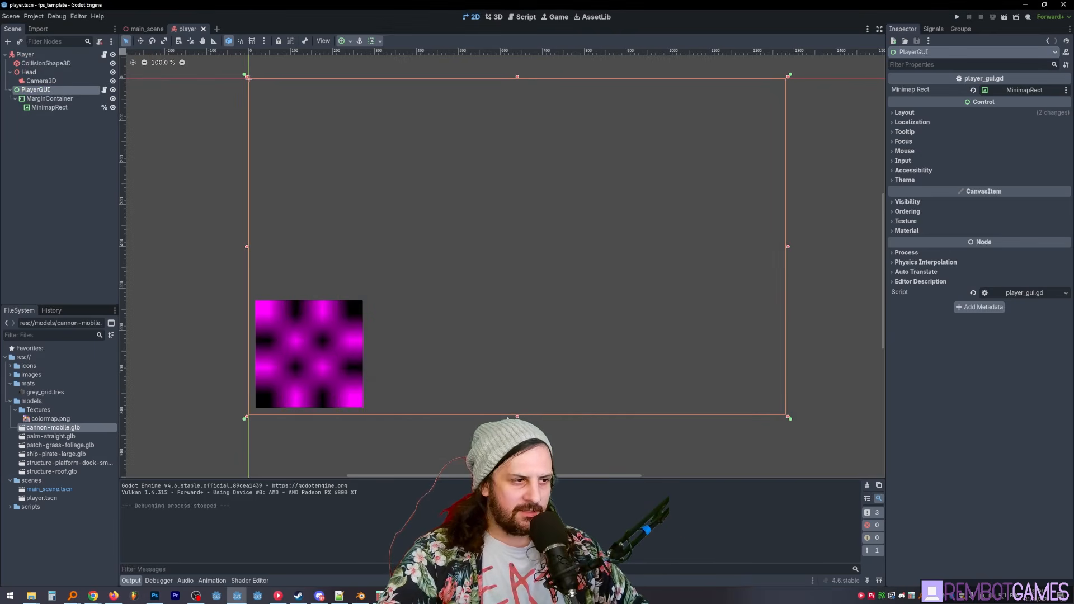
middle_click_drag(503, 319, 481, 334)
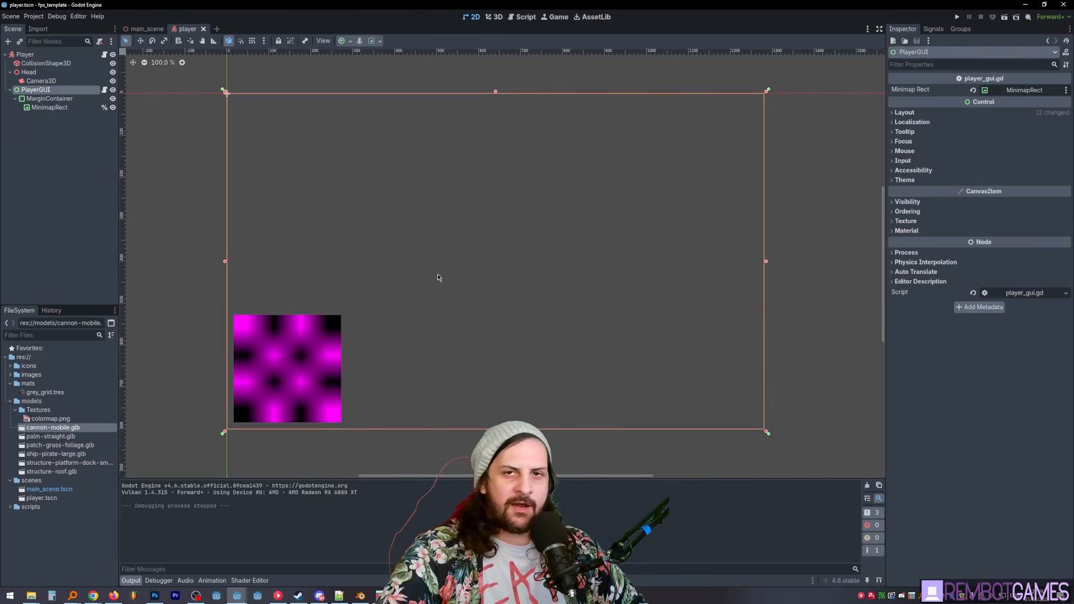
key("F5")
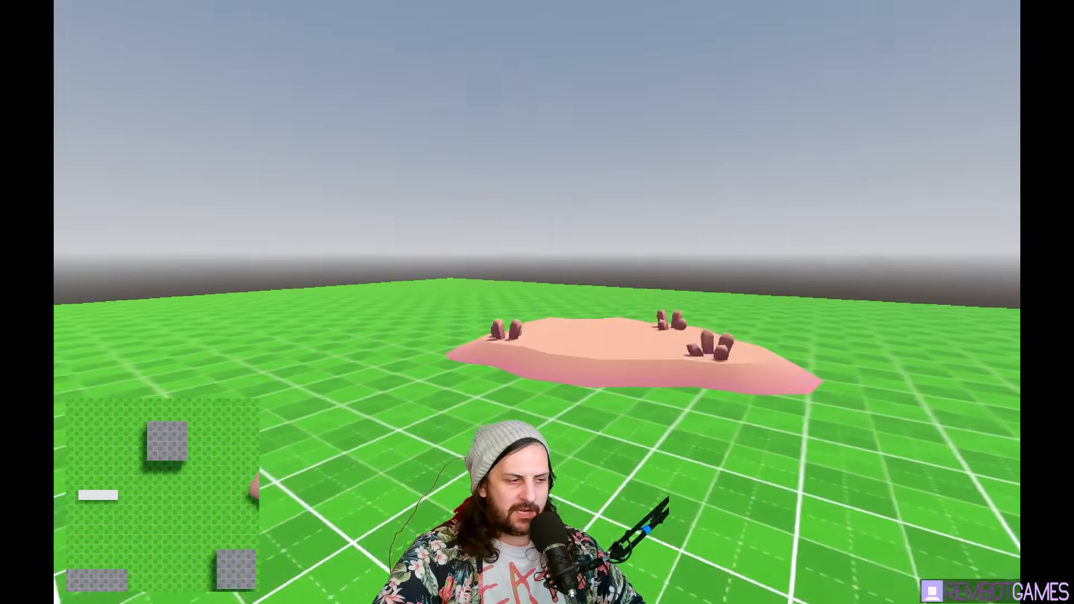
key("F8")
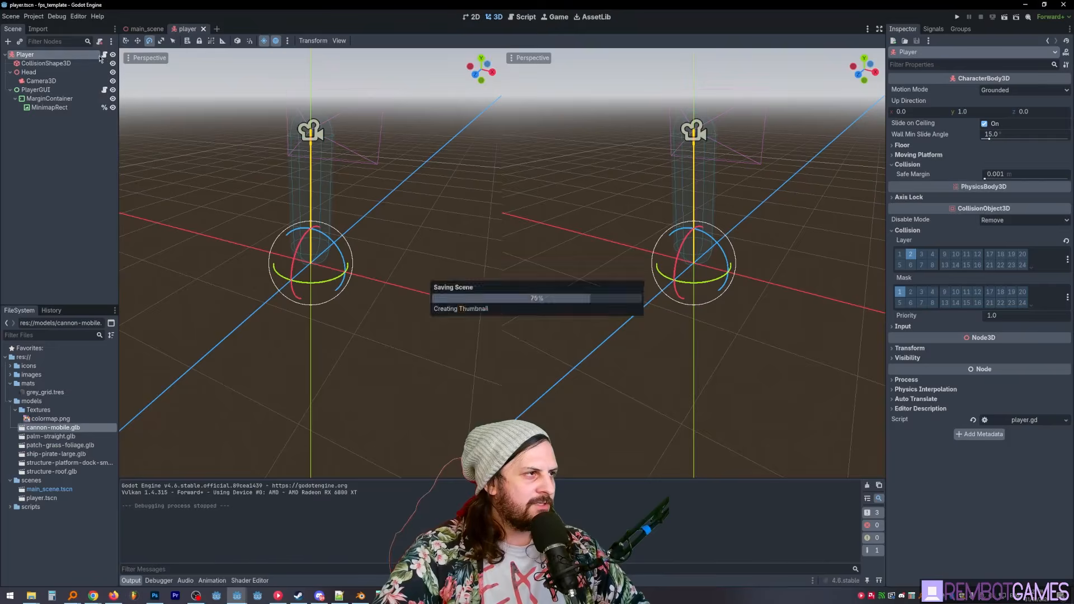
- Add the Player root node to a new global group named player
left_click(104, 54)
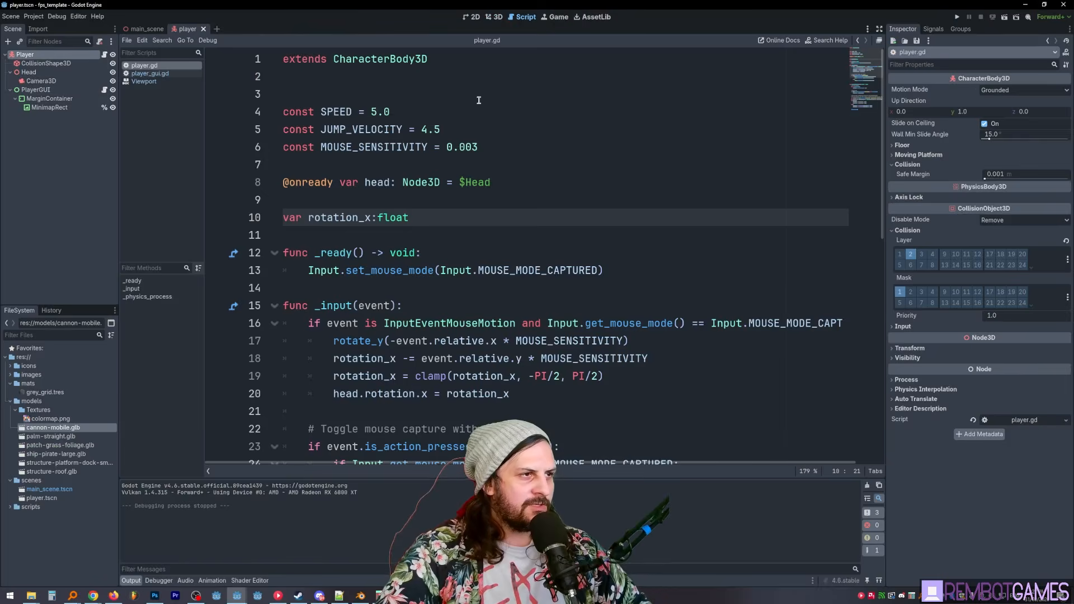
left_click(960, 29)
left_click(894, 41)
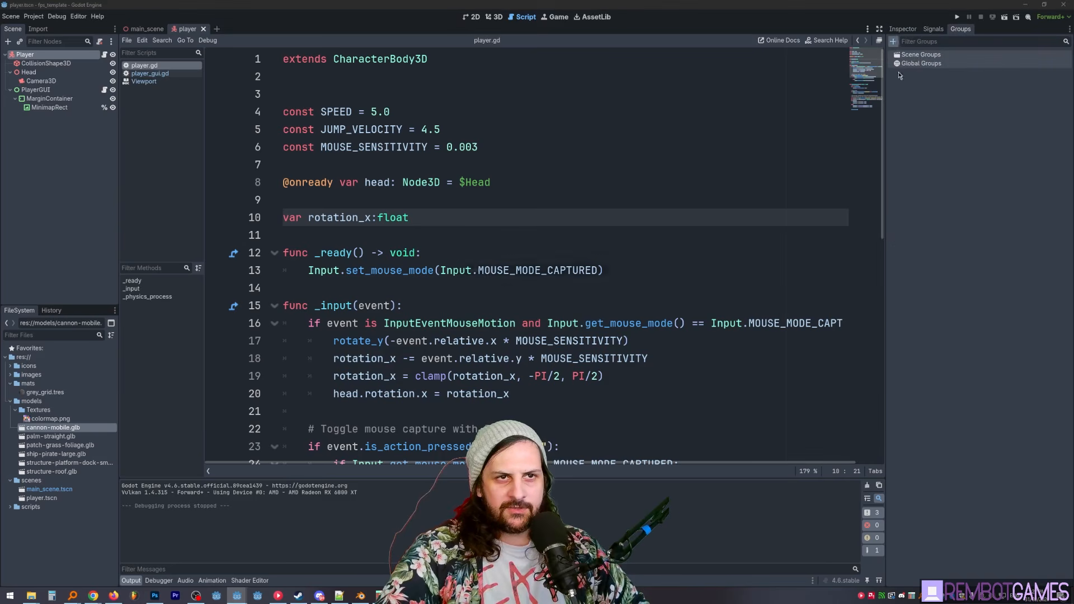
type("player")
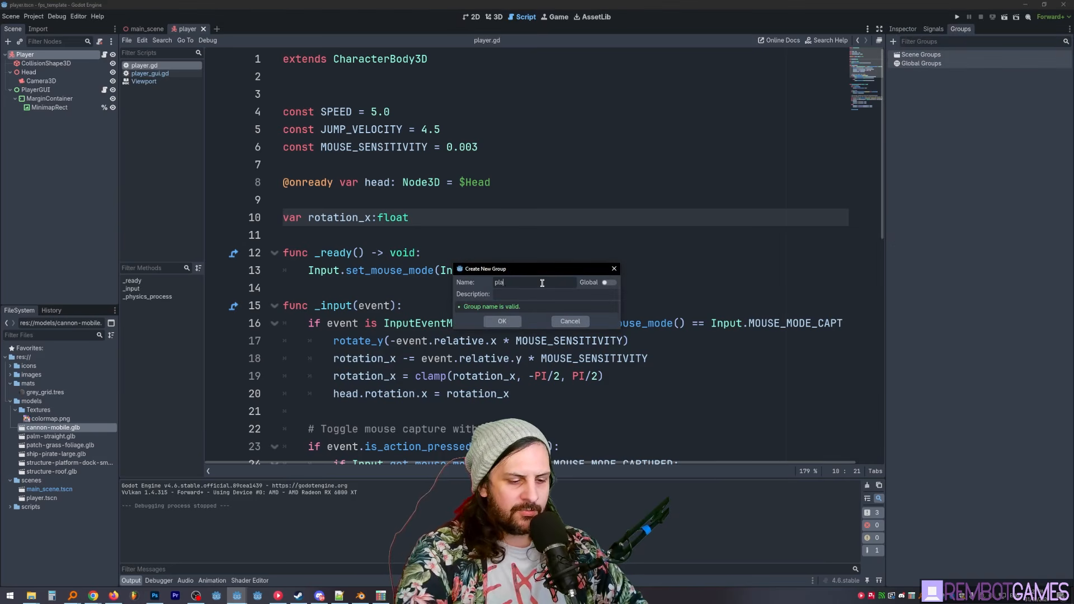
left_click(609, 285)
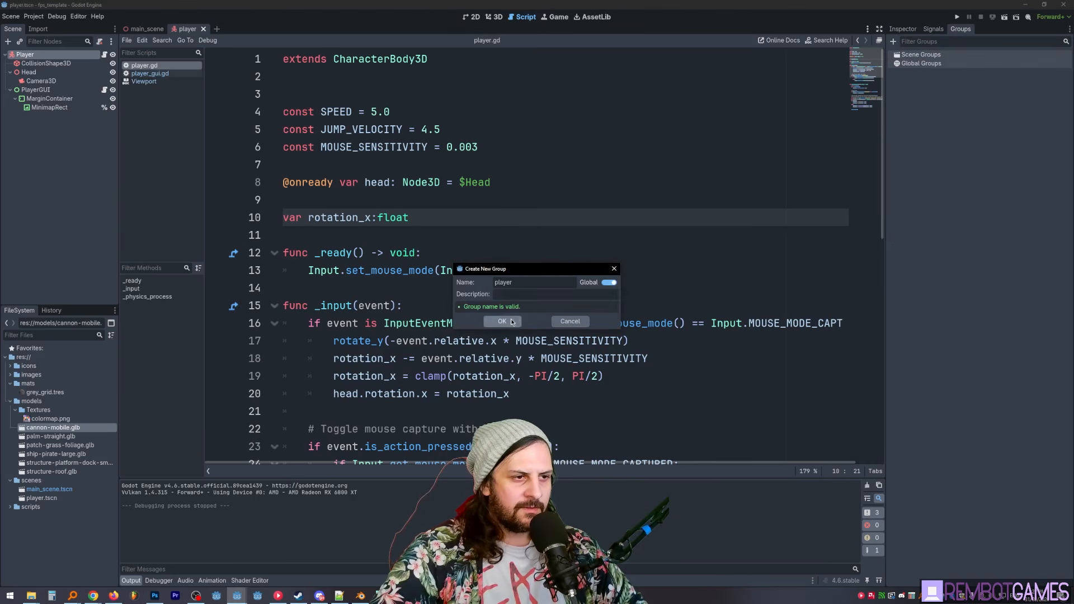
left_click(505, 321)
- In the main scene, rename the Camera3D under MinimapViewport to MinimapCam
key("ctrl+Tab")
left_click(495, 18)
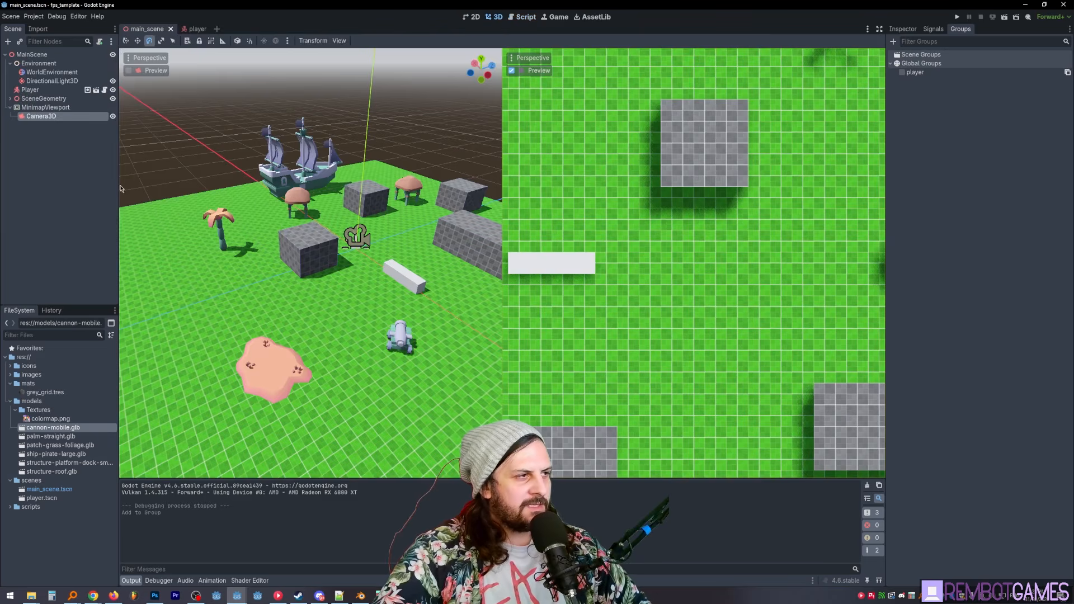
double_click(96, 116)
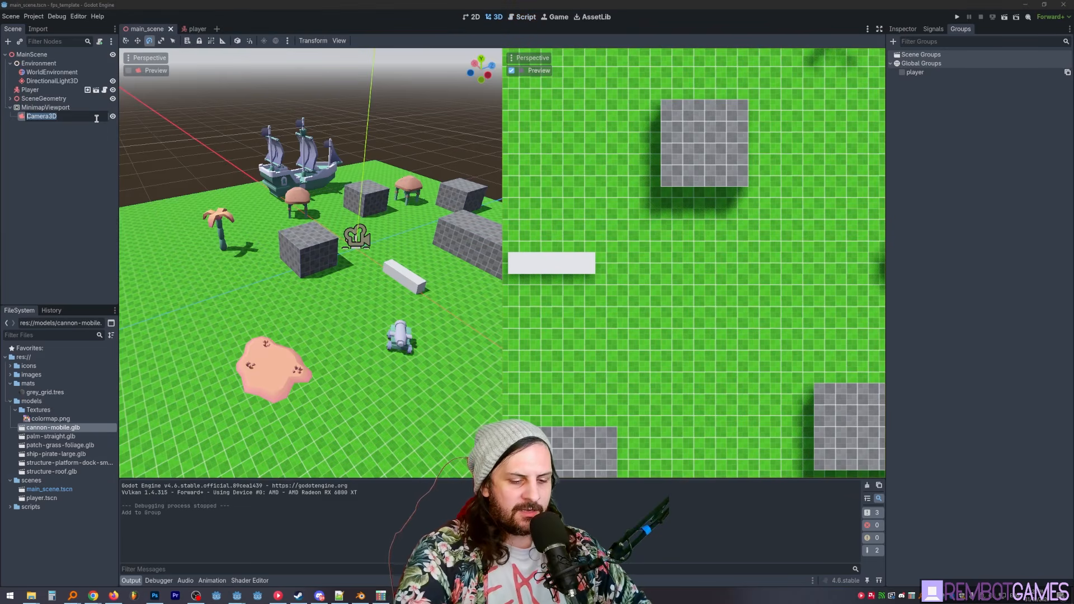
type("Minimap")
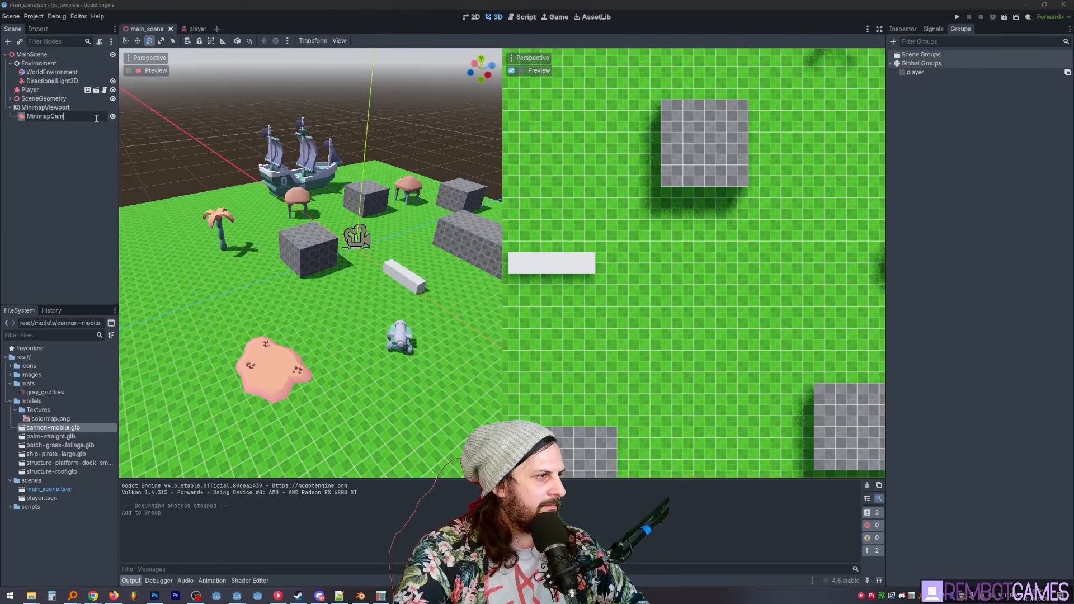
type("Cam")
key("Return")
- Attach a new GDScript to MinimapCam, saved as minimap_cam.gd in the res://scripts folder
left_click(99, 42)
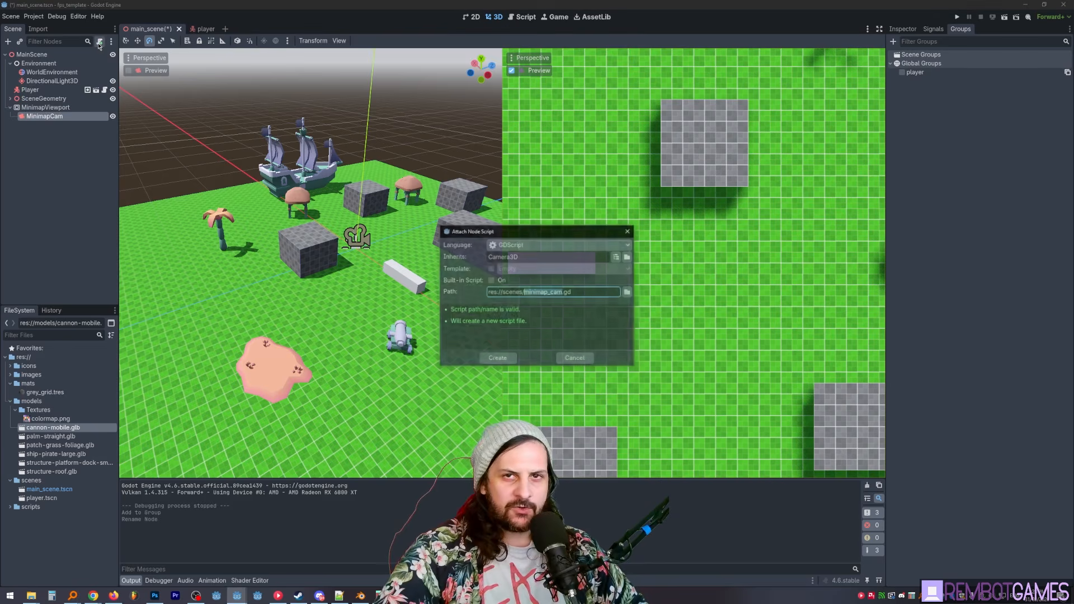
left_click(628, 292)
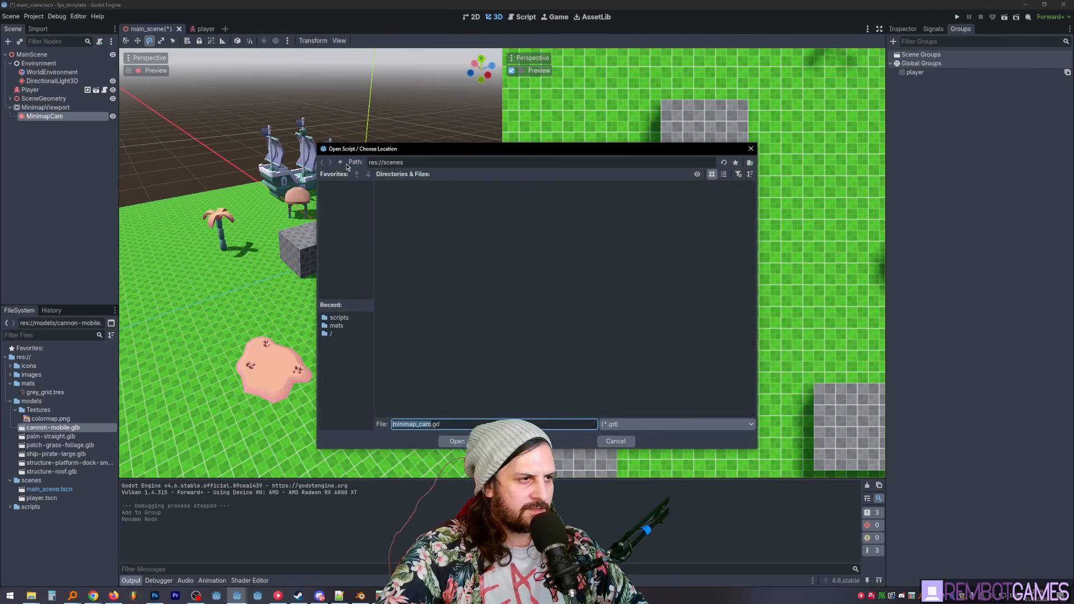
left_click(339, 318)
left_click(452, 443)
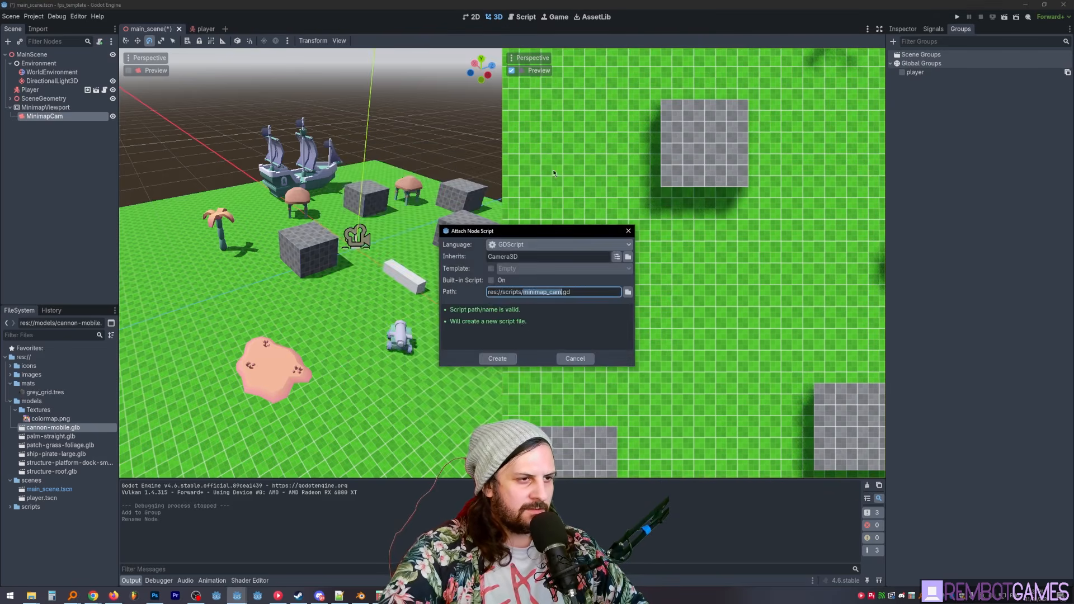
left_click(497, 357)
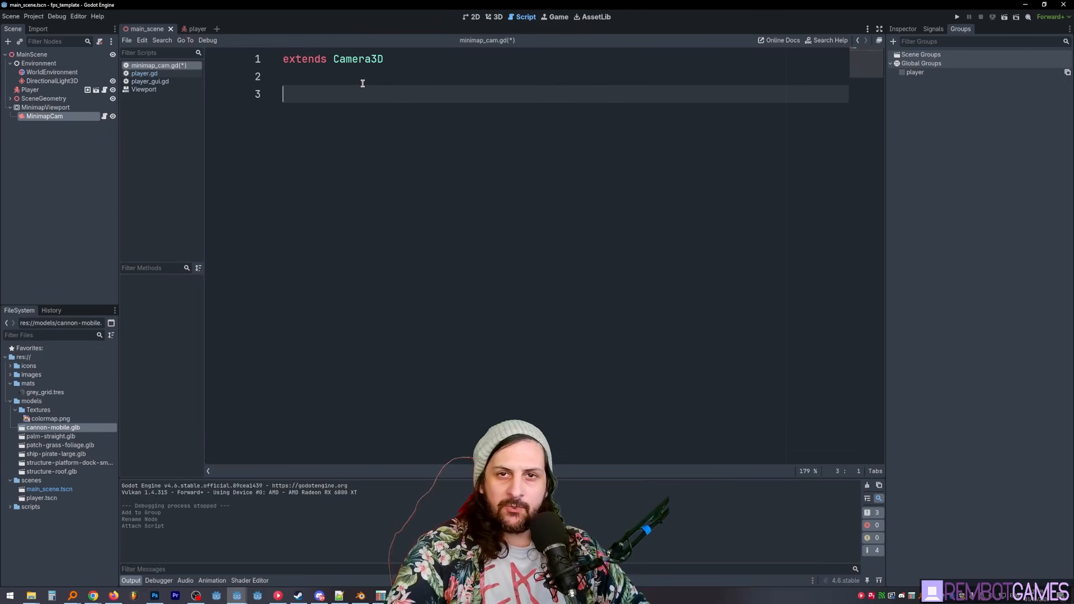
- Declare the variable player:Player in minimap_cam.gd
type("va")
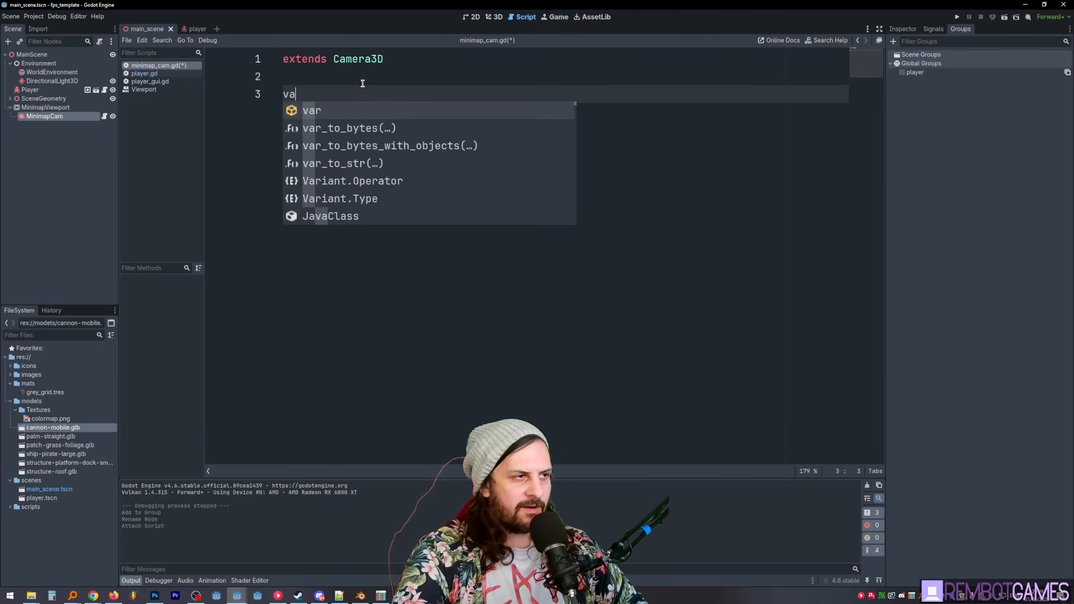
type("r player:Player")
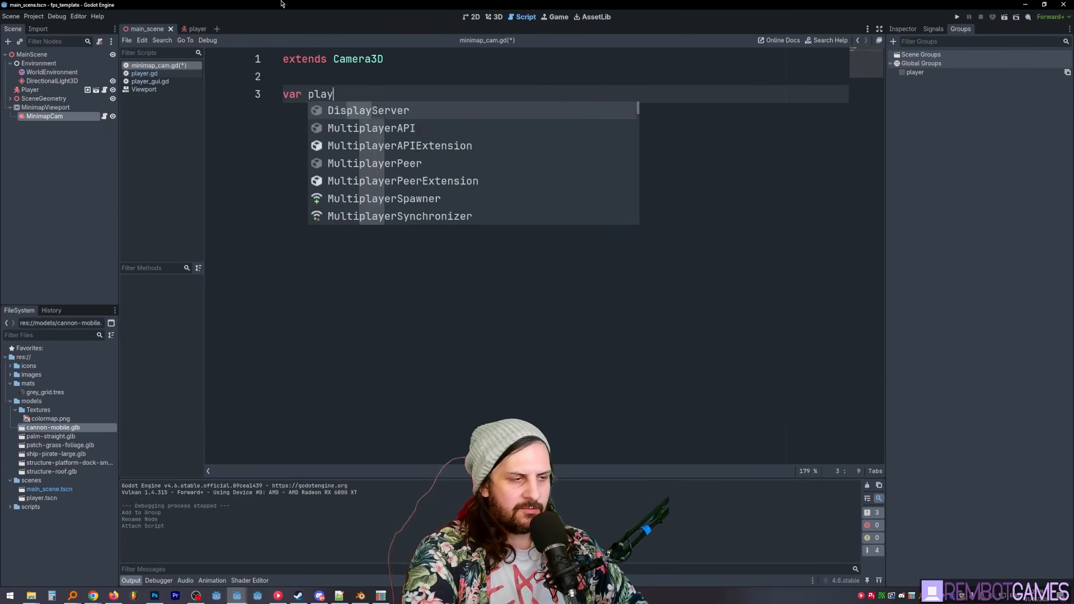
left_click(367, 93)
left_click(407, 94)
- Add class_name Player below the extends line in player.gd, and save the script
left_click(163, 74)
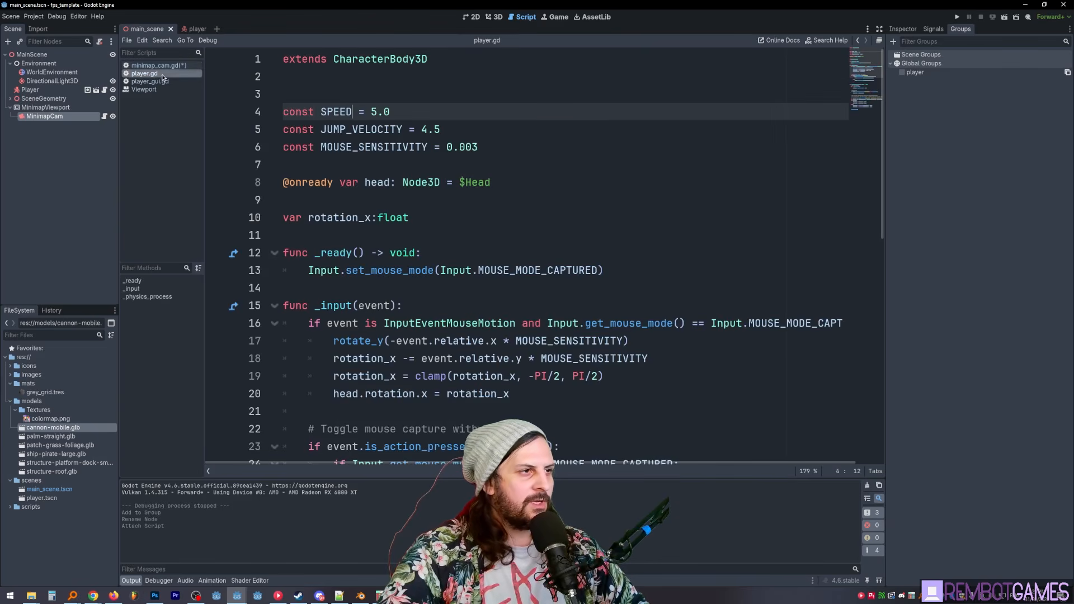
left_click(416, 76)
type("class_name Player")
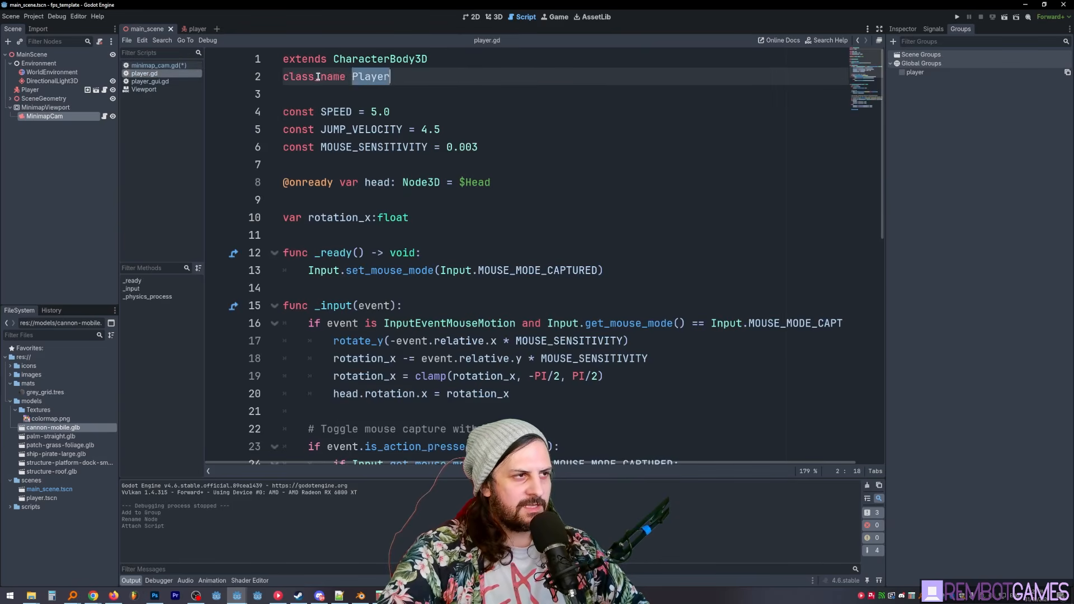
key("ctrl+s")
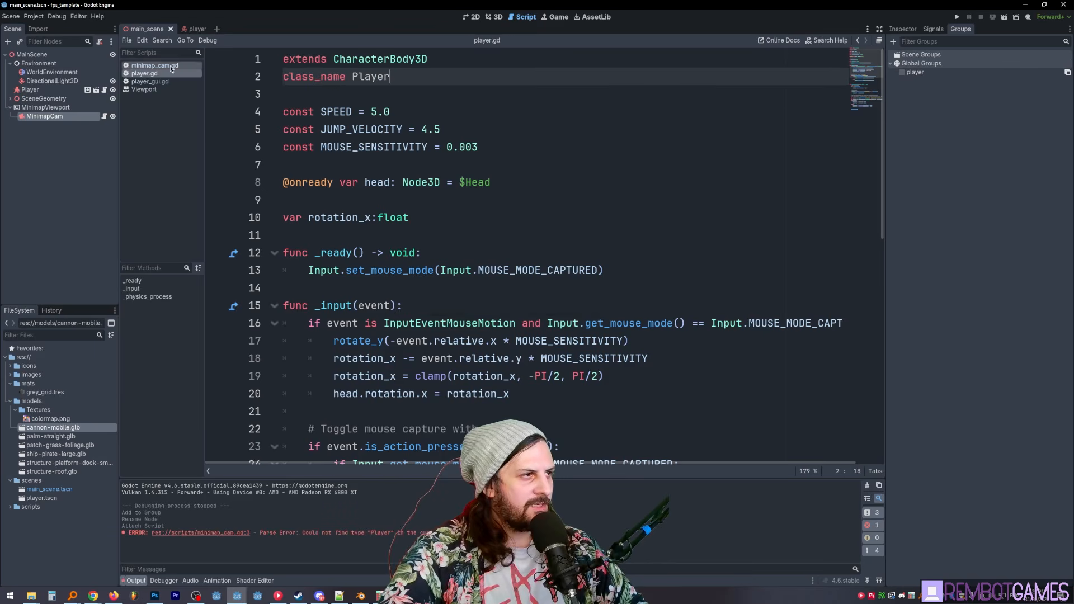
- Add a _ready() -> void function below the player variable in minimap_cam.gd
key("alt+Left")
key("Return")
key("Return")
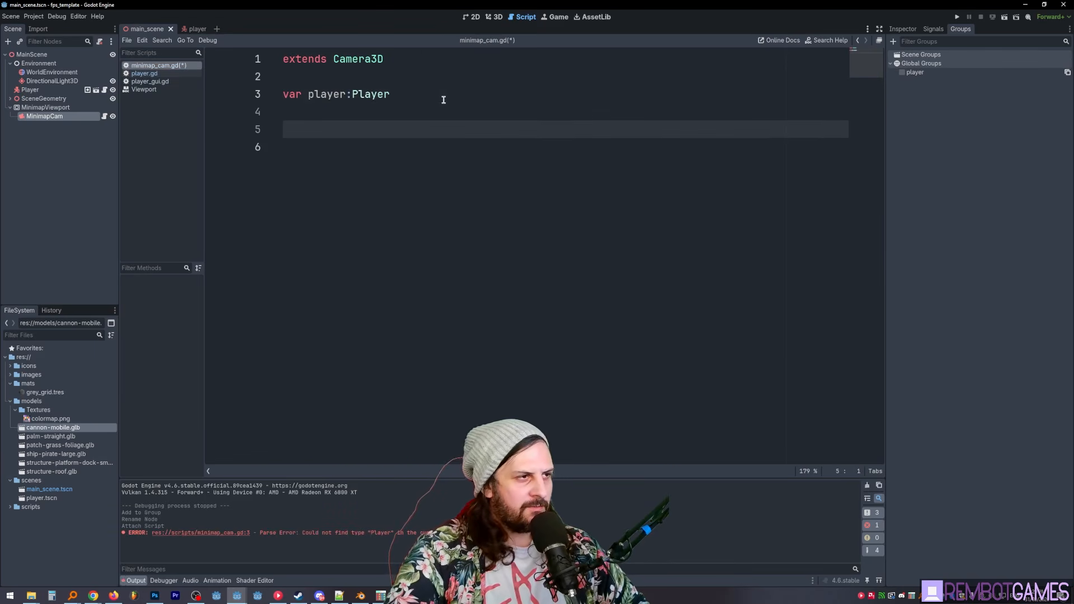
type("func _re")
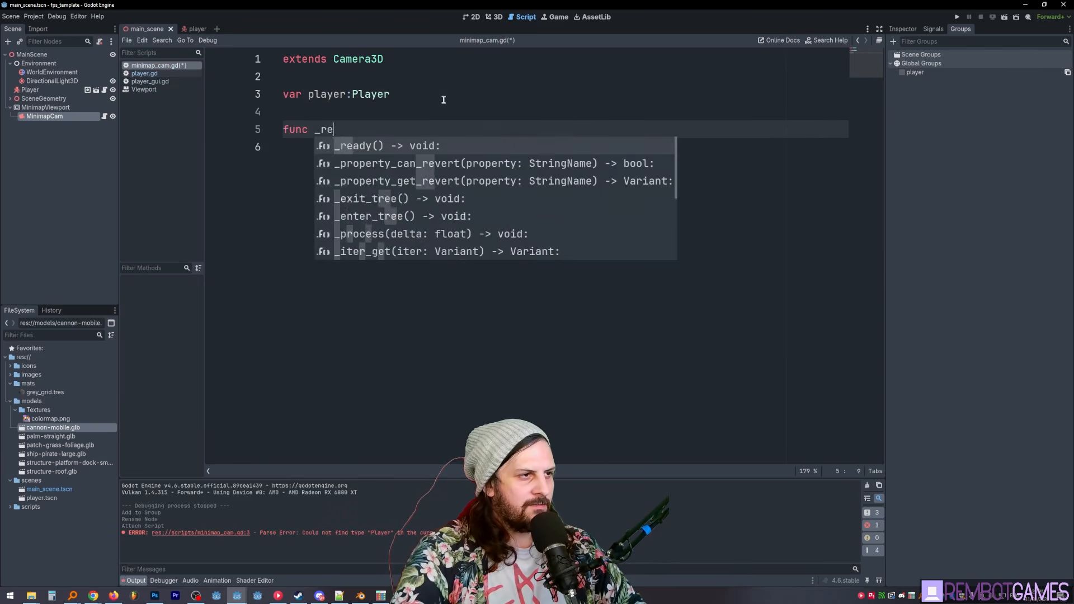
key("Return")
key("Return")
- In _ready, assign player the result of get_tree().get_first_node_in_group("player")
type("pl")
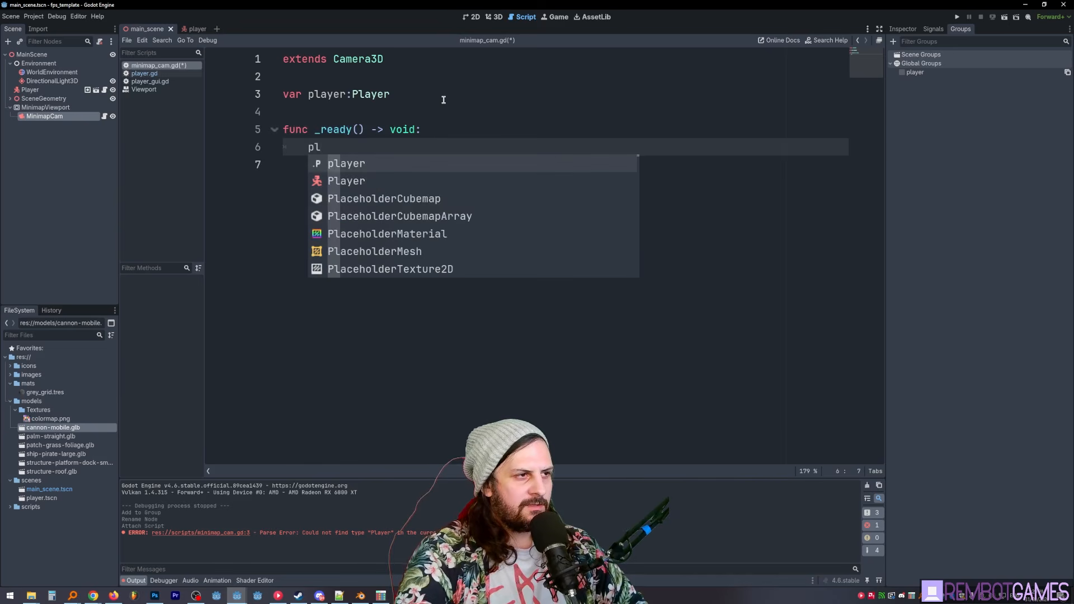
key("Return")
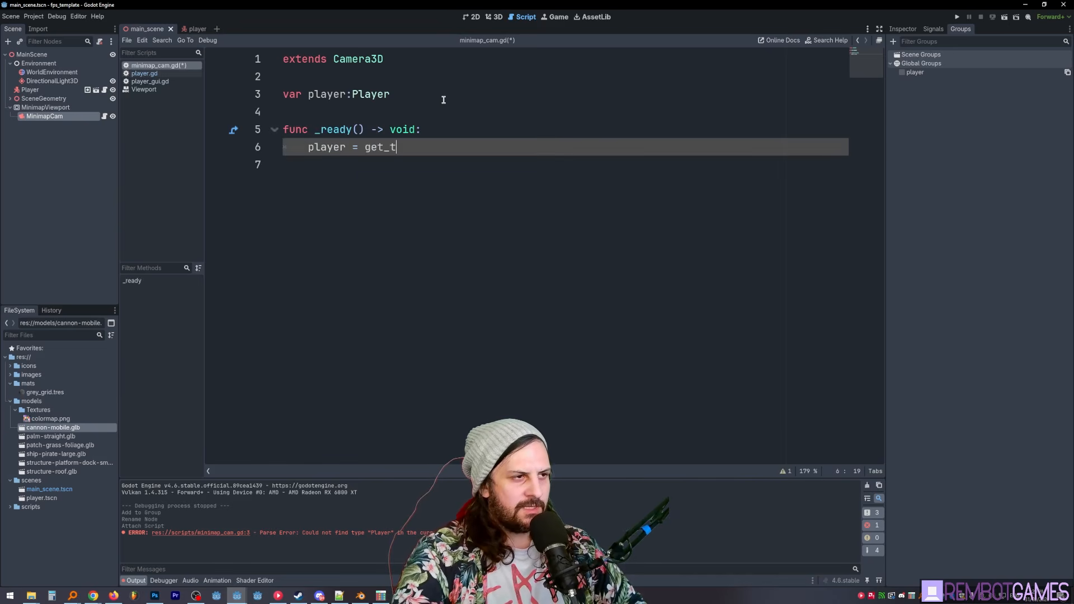
type(".firs")
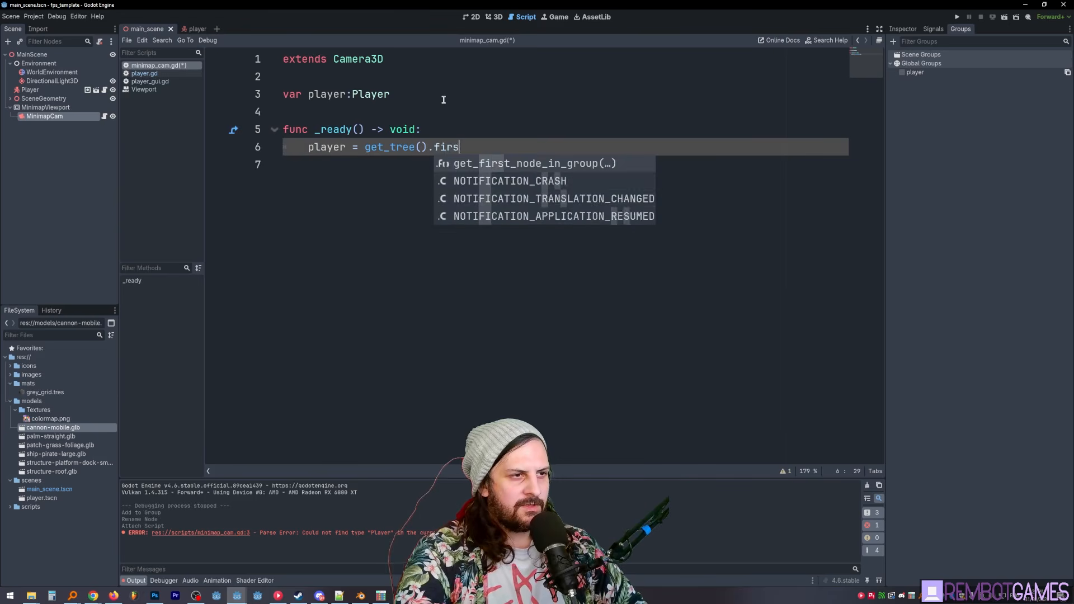
key("Return")
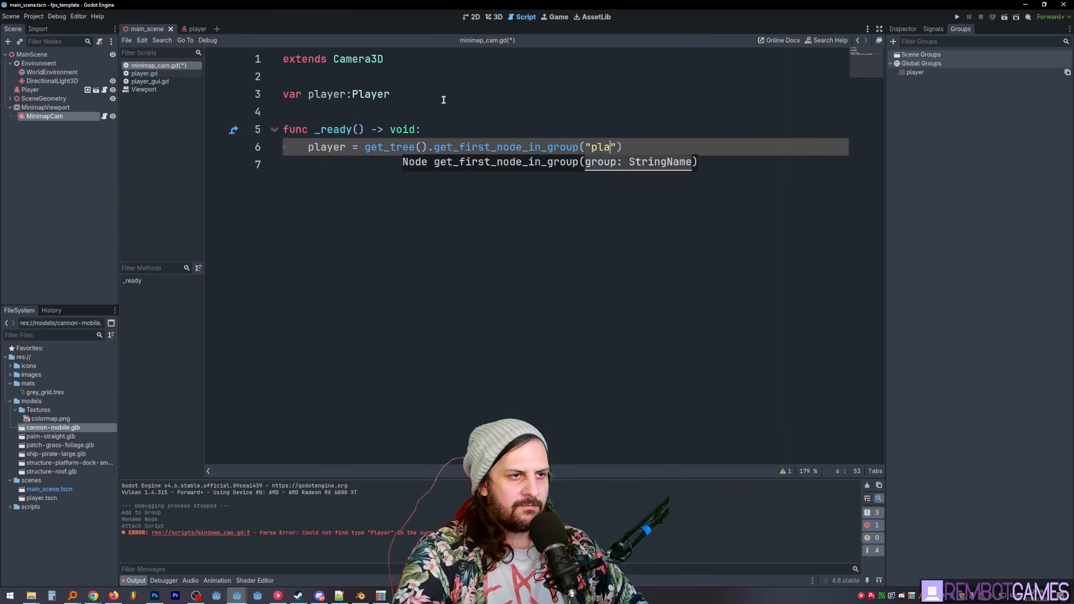
type("\"player")
- Add a _physics_process(delta: float) -> void function below _ready in minimap_cam.gd
key("Down")
key("Return")
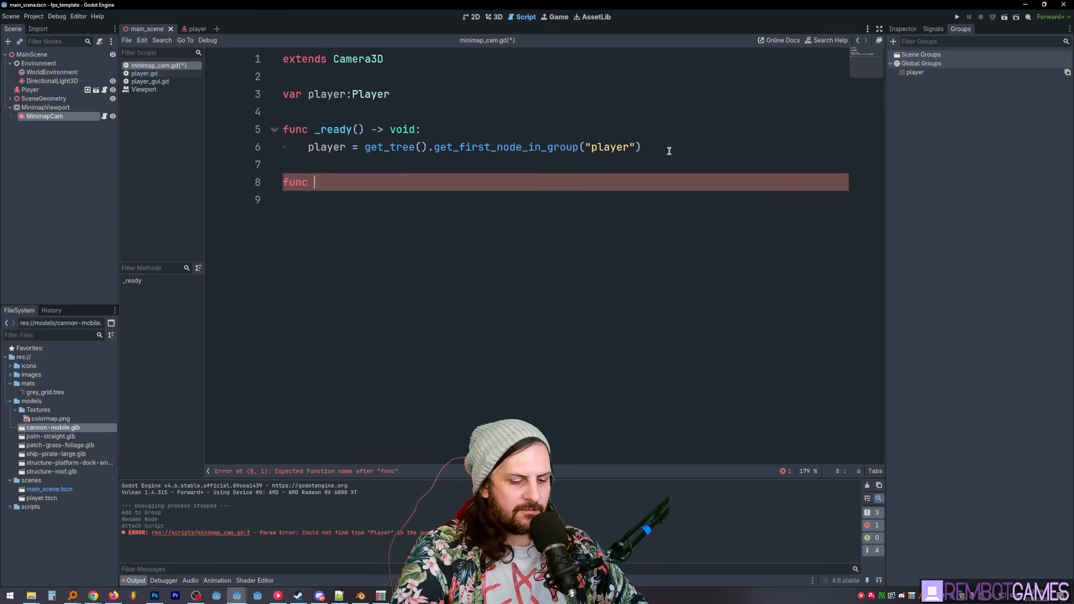
type("_phy")
key("Return")
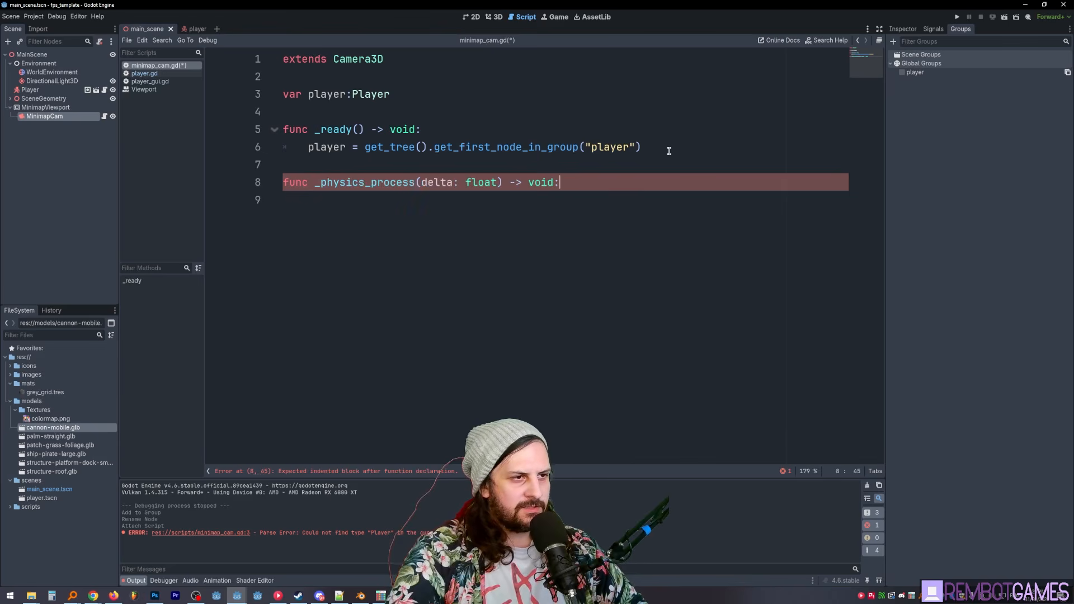
key("Return")
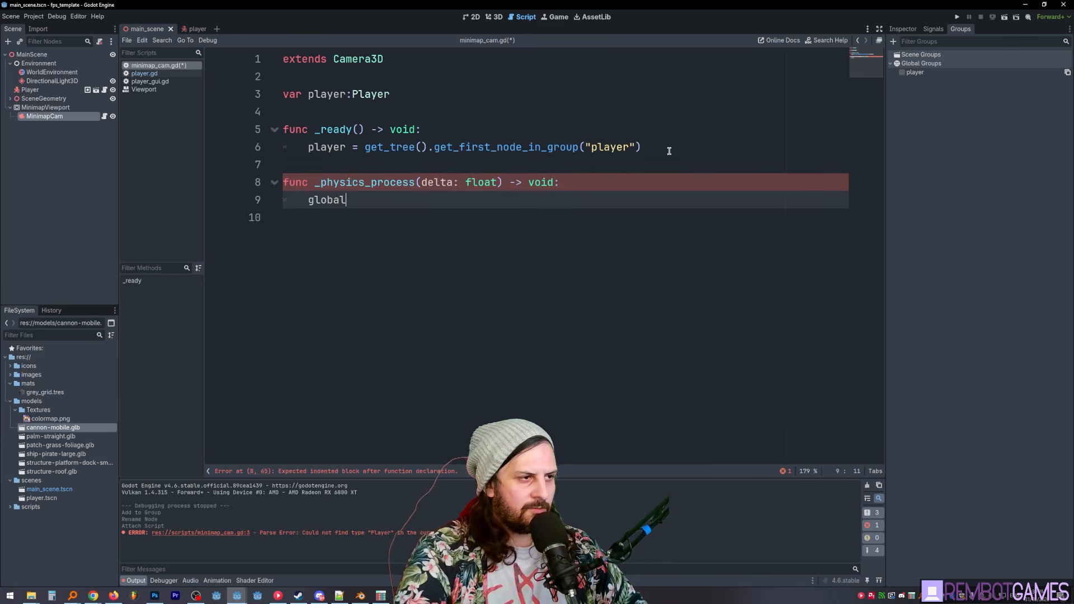
- In _physics_process, start assigning global_position a Vector3 constructor spread over several lines
type("global_position = player")
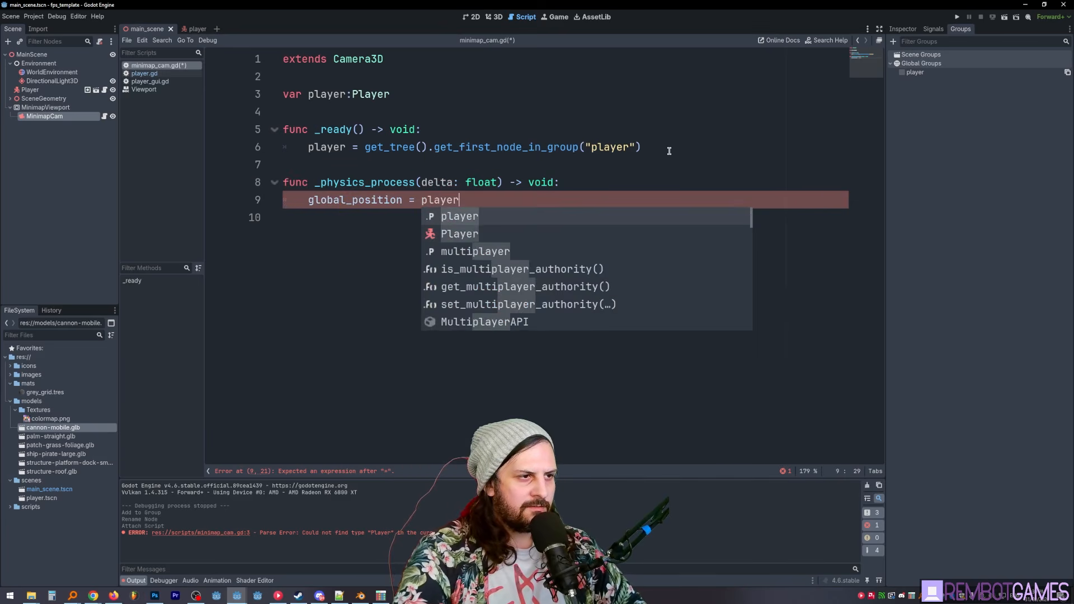
key("ctrl+BackSpace")
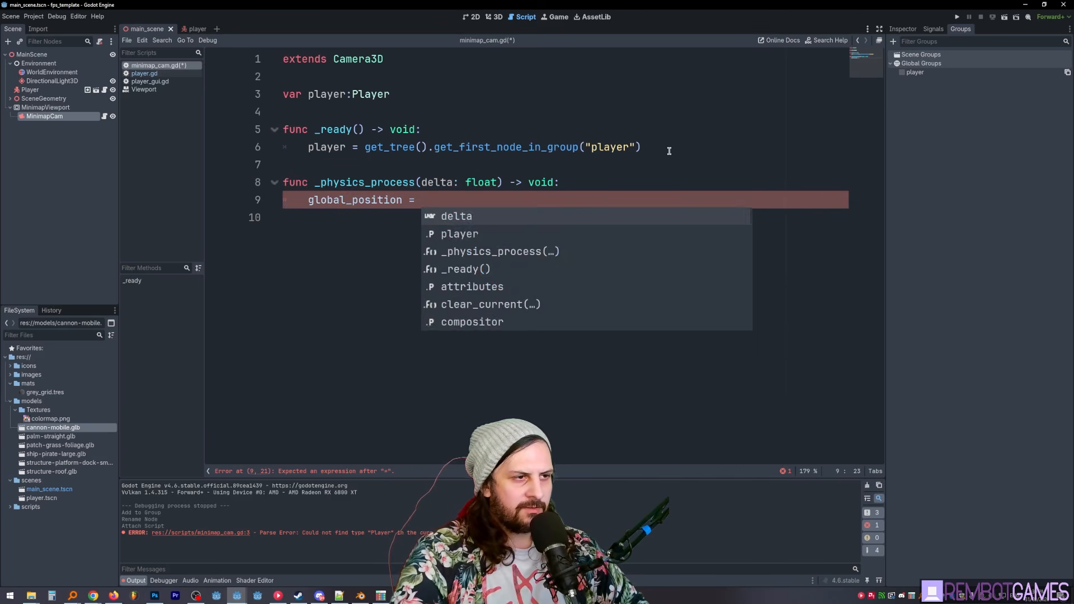
type("Vectro")
key("BackSpace")
key("BackSpace")
type("or")
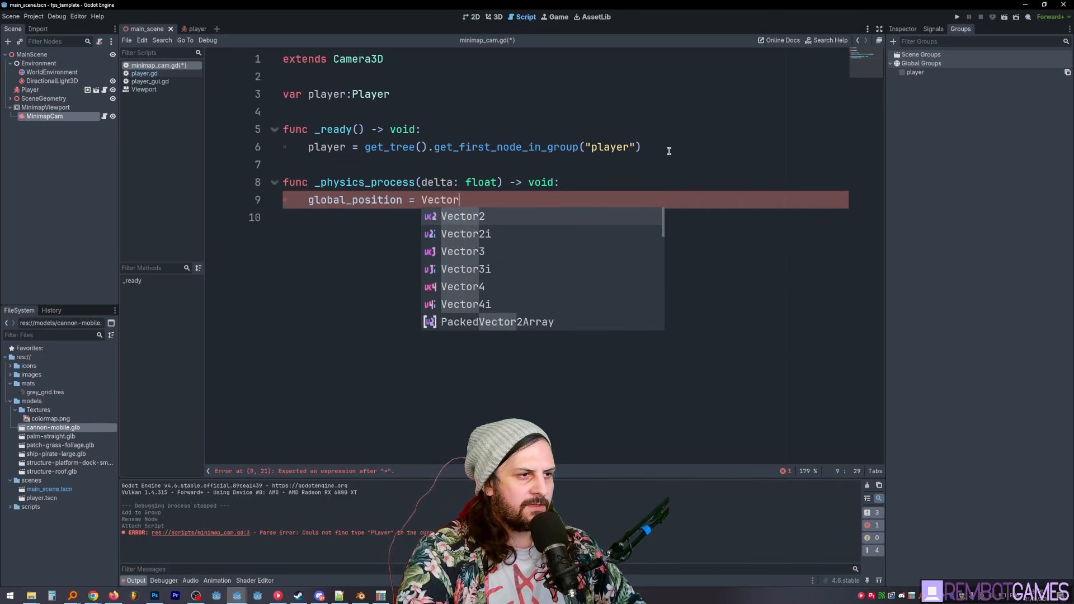
type("3(")
key("Return")
- Enter player.global_position.x and 50.0 as the Vector3's x and y components, each on its own line
type("player")
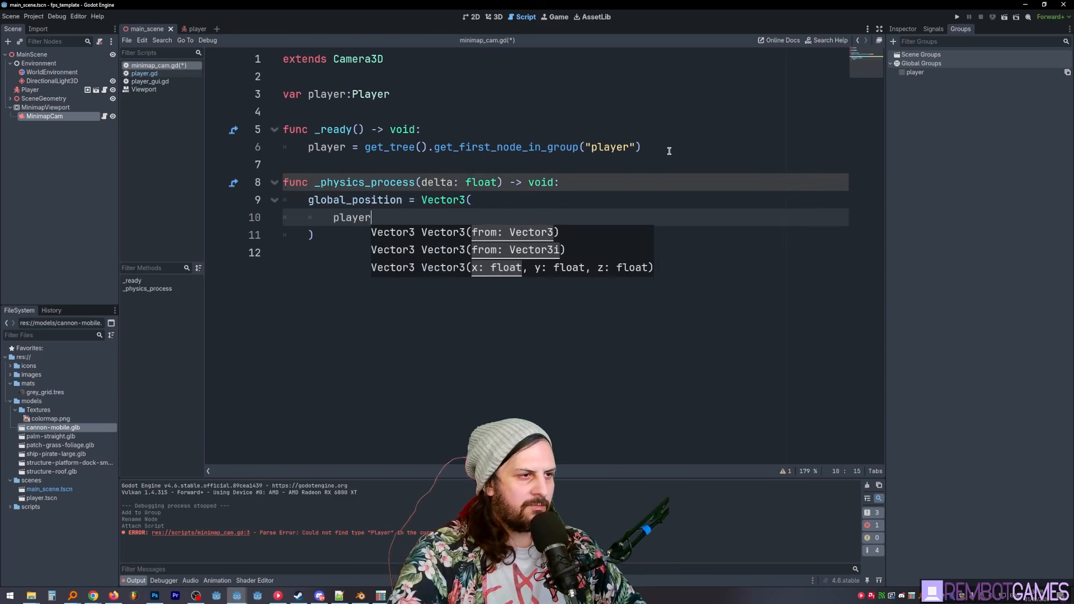
type(".global")
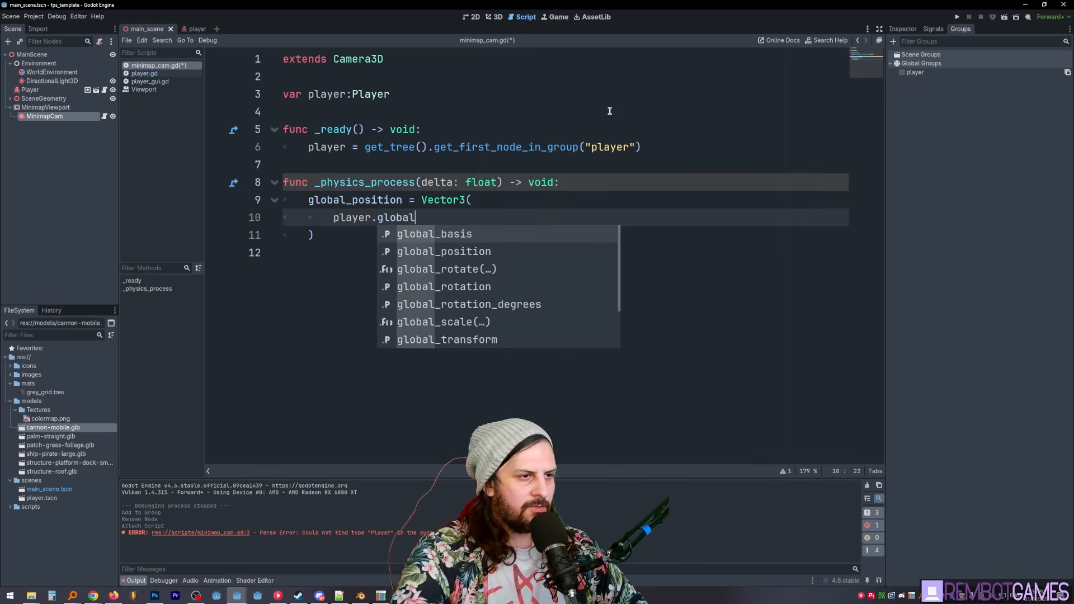
key("Down")
key("Return")
type("/x")
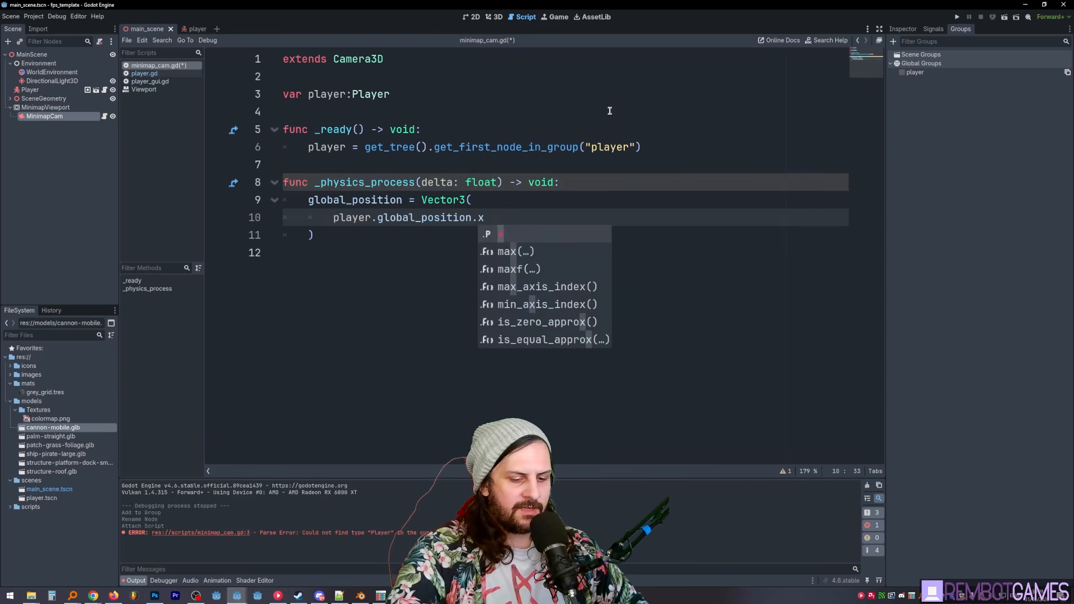
type(",")
key("Return")
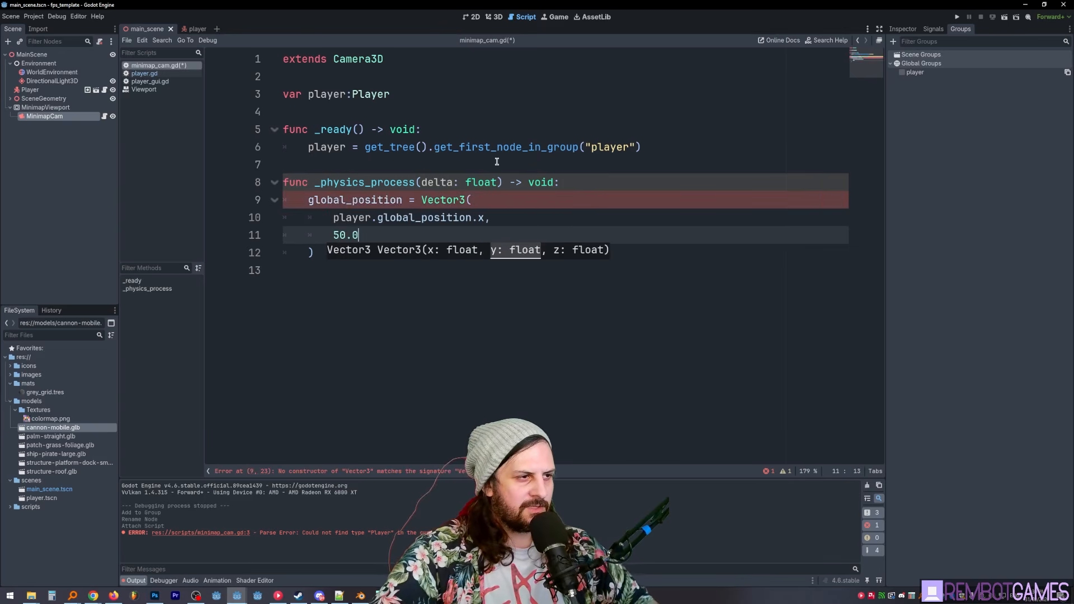
left_click(416, 230)
key("Return")
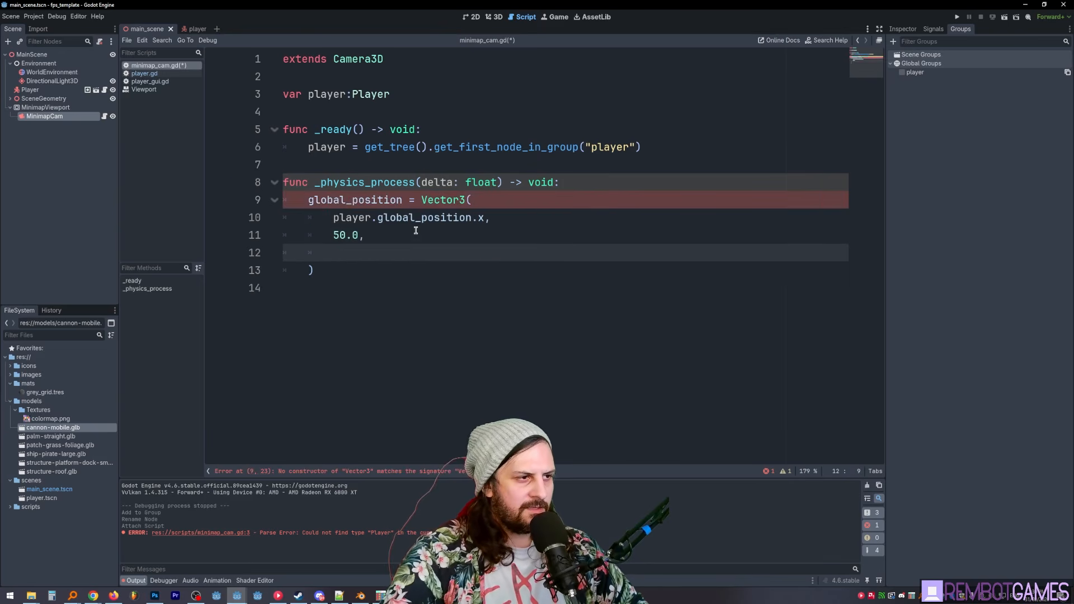
- Duplicate the x component line as the Vector3's third component and change it to player.global_position.z
key("Up")
key("Up")
key("shift+End")
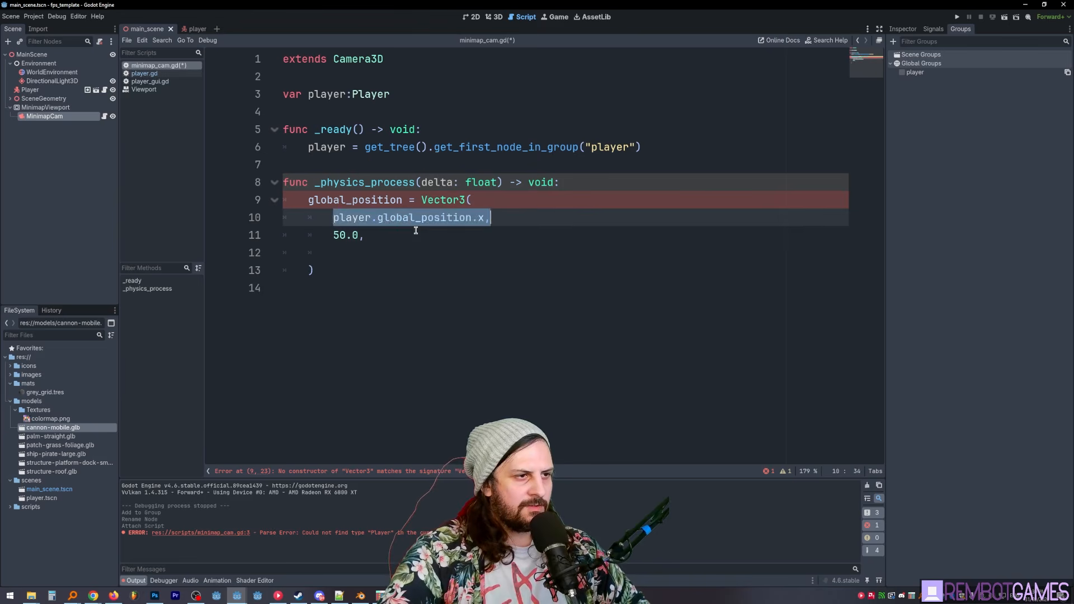
key("ctrl+c")
key("Down")
key("Down")
key("ctrl+v")
key("Left")
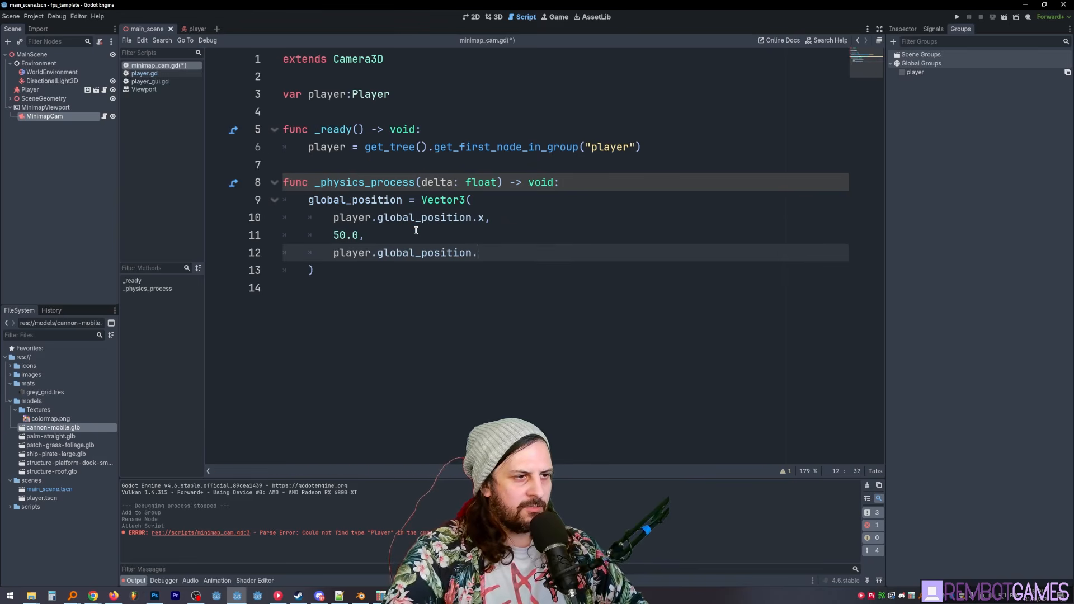
type("z")
key("Escape")
- Run the project and walk around the level to check whether the minimap follows the player
key("F5")
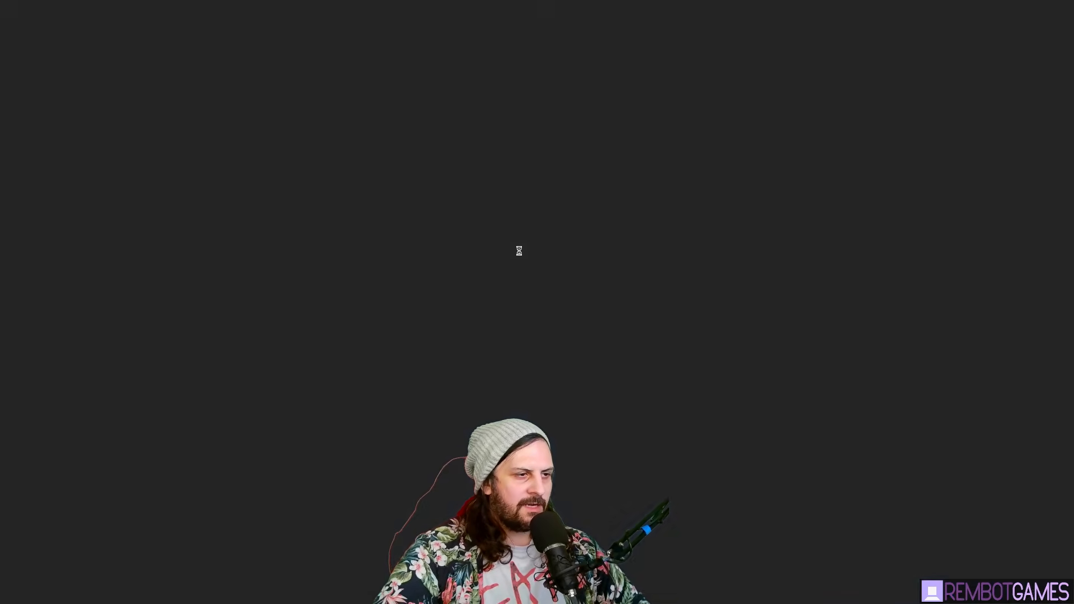
key("w")
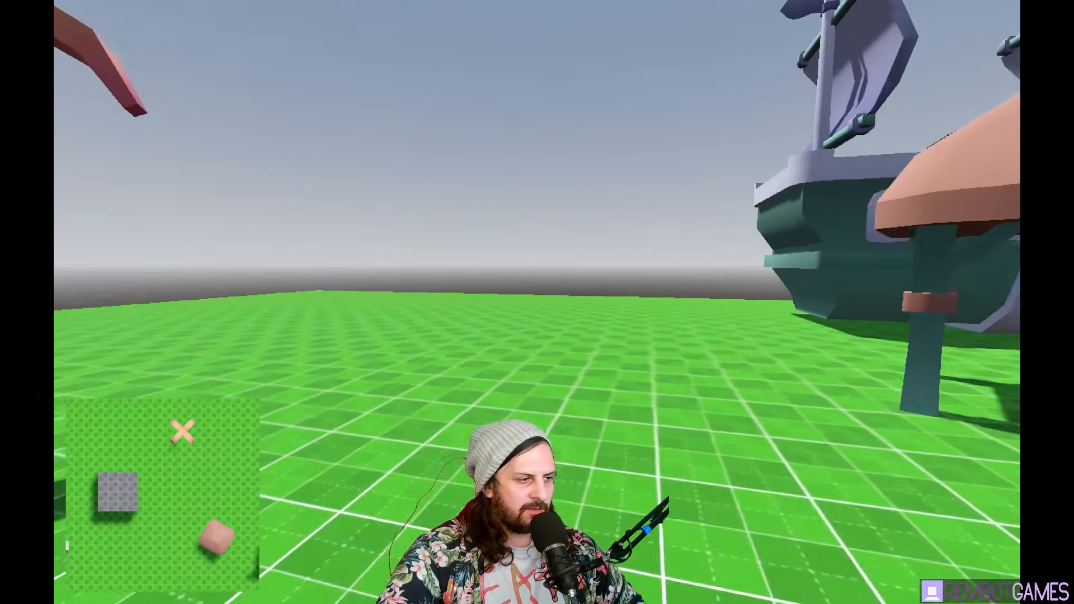
key("w")
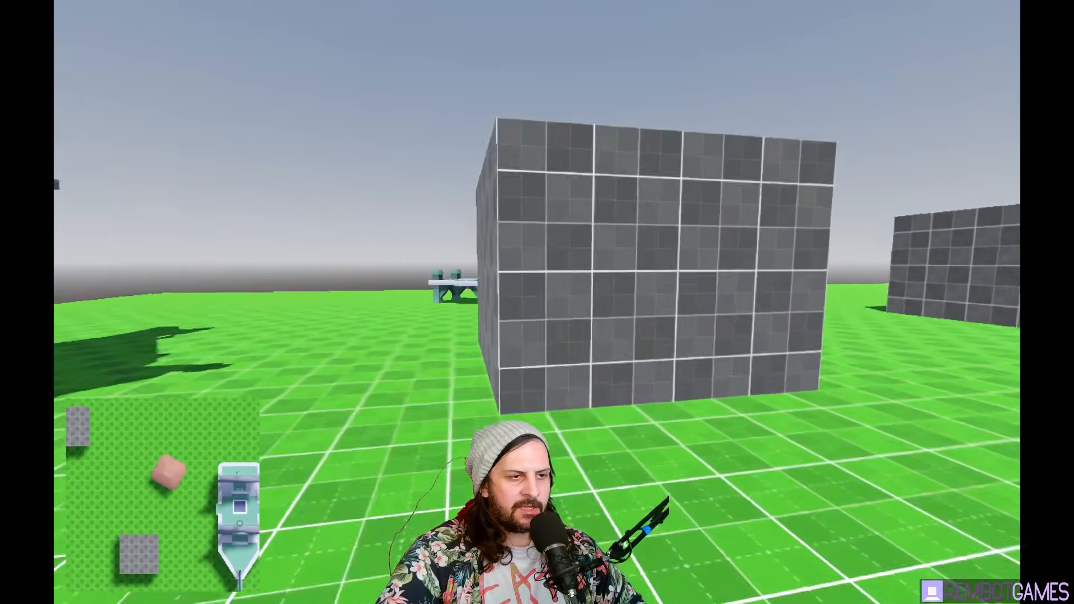
key("w")
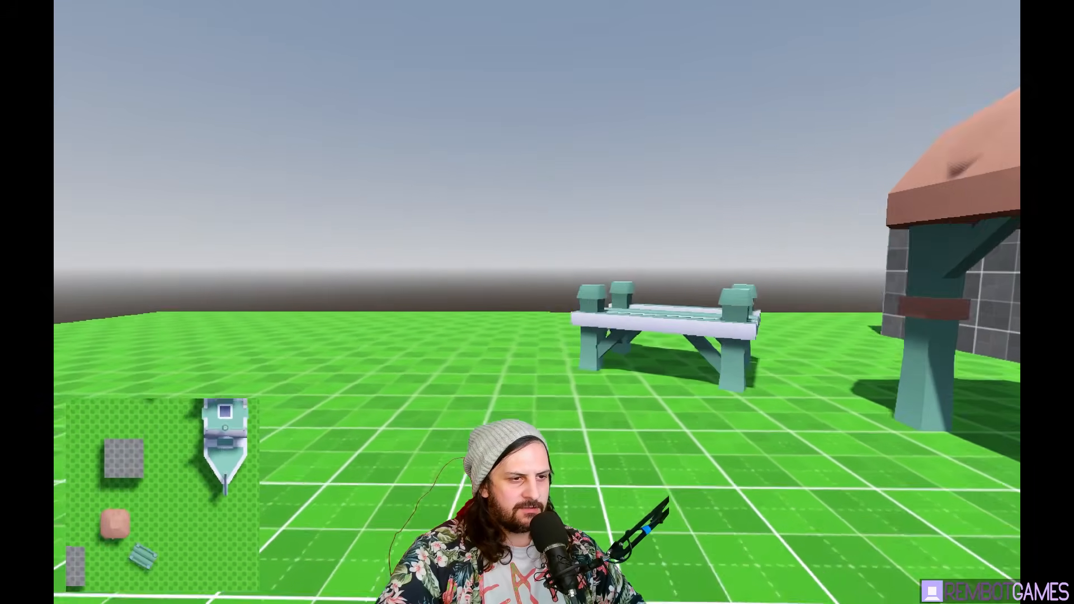
key("w")
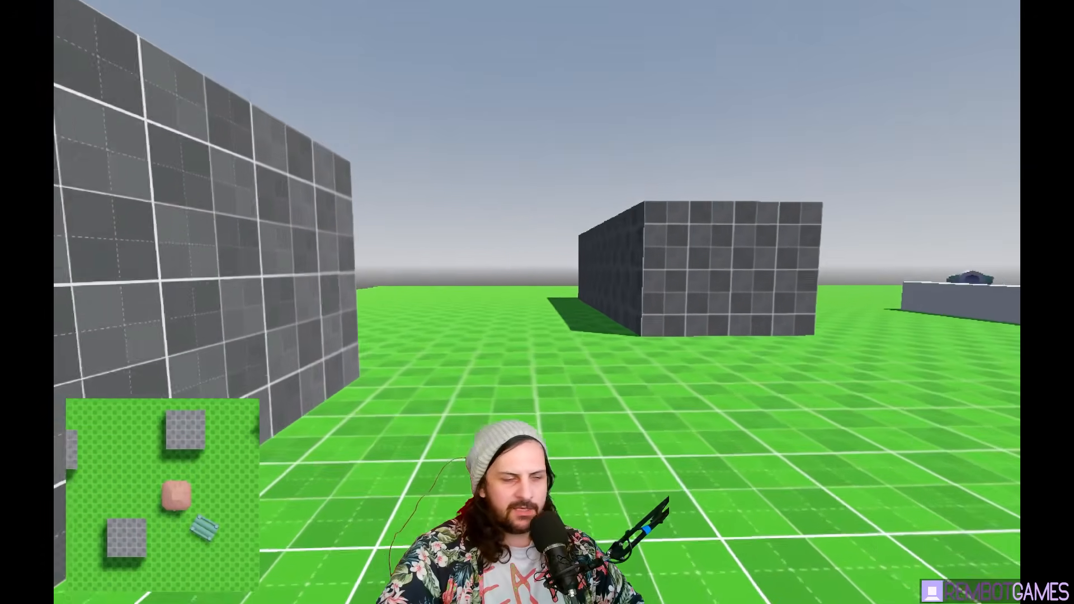
key("w")
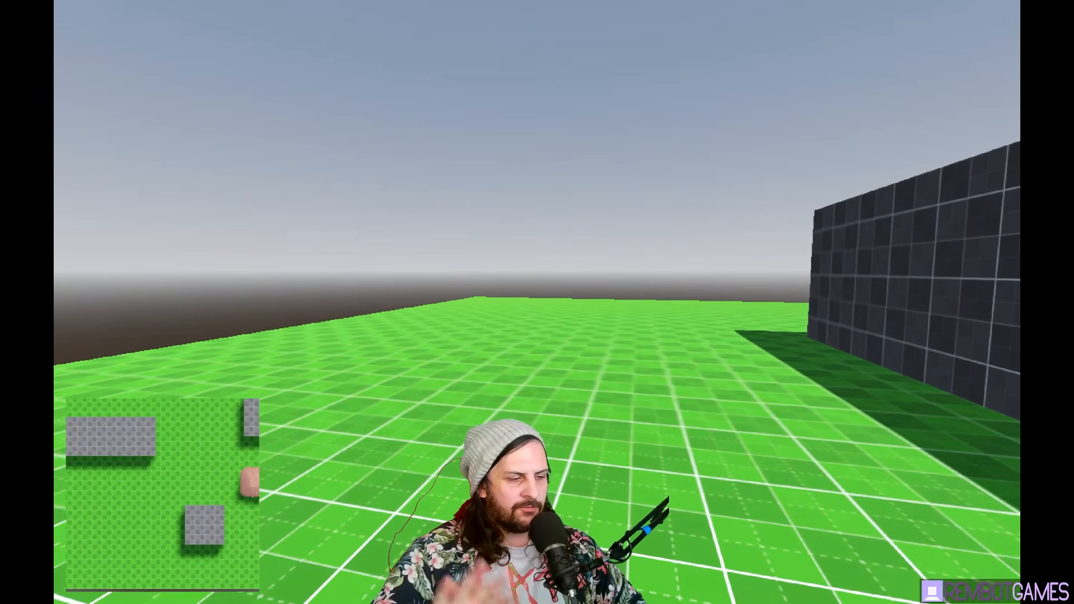
key("w")
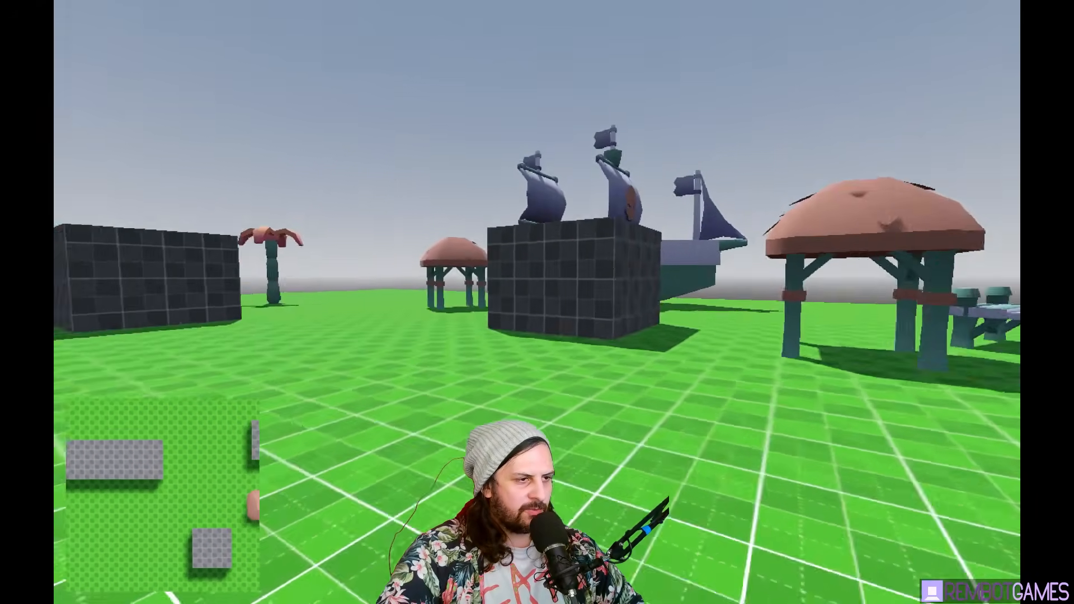
key("w")
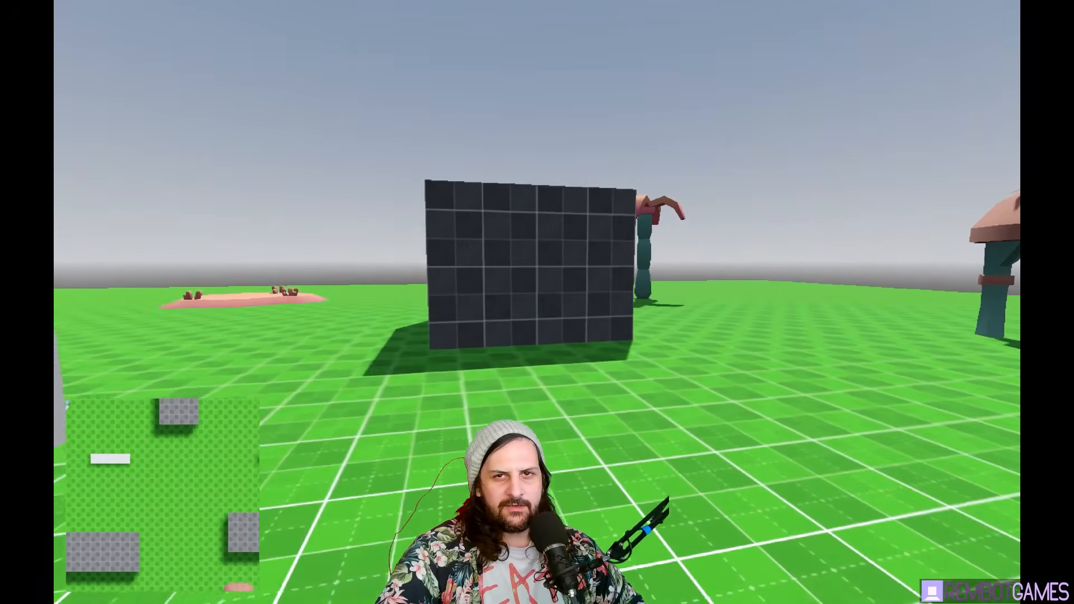
key("w")
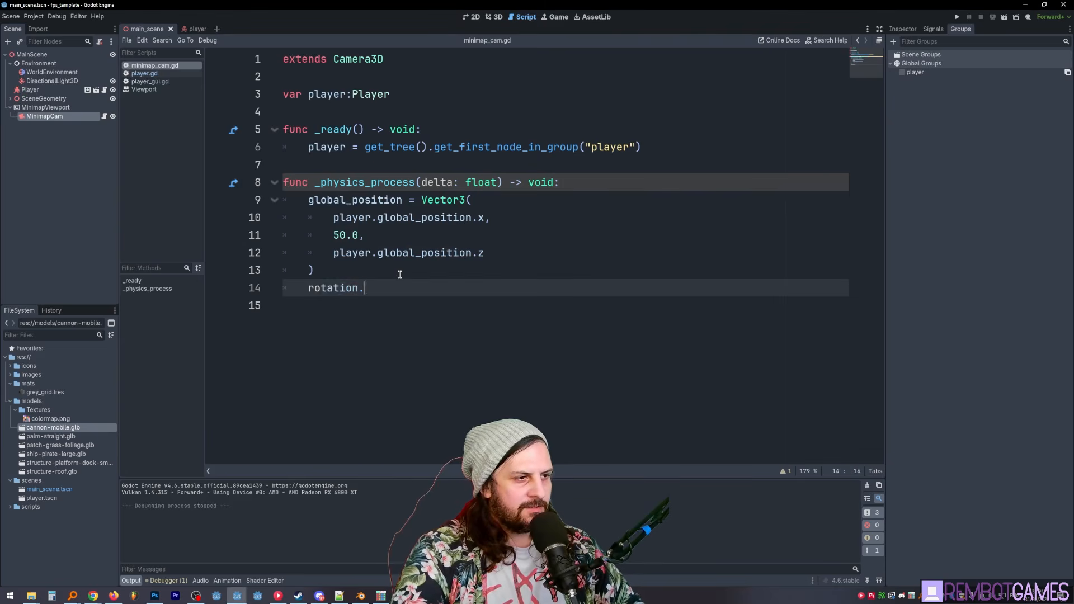
- Add rotation.y = player.rotation.y at the end of _physics_process, and run the game to test the minimap's rotation while moving
type("y")
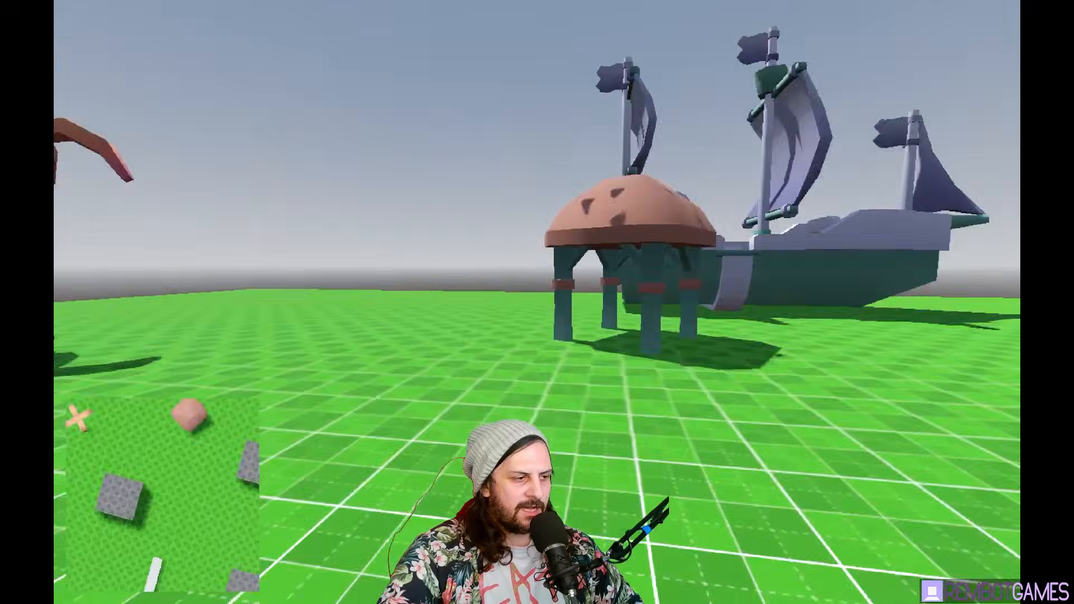
key("w")
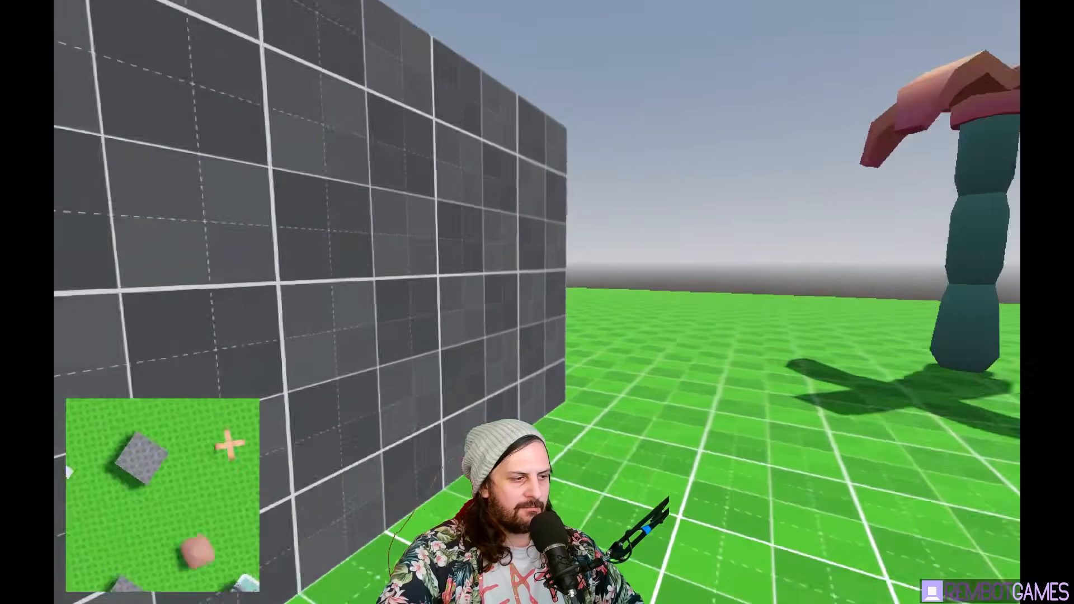
key("d")
key("d")
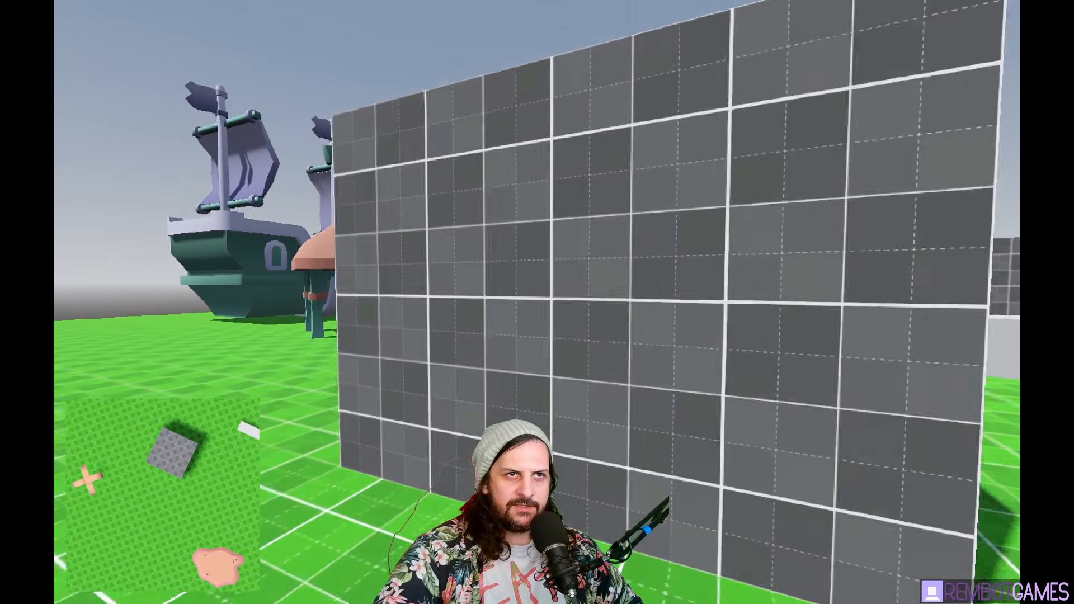
key("a")
key("w")
key("w")
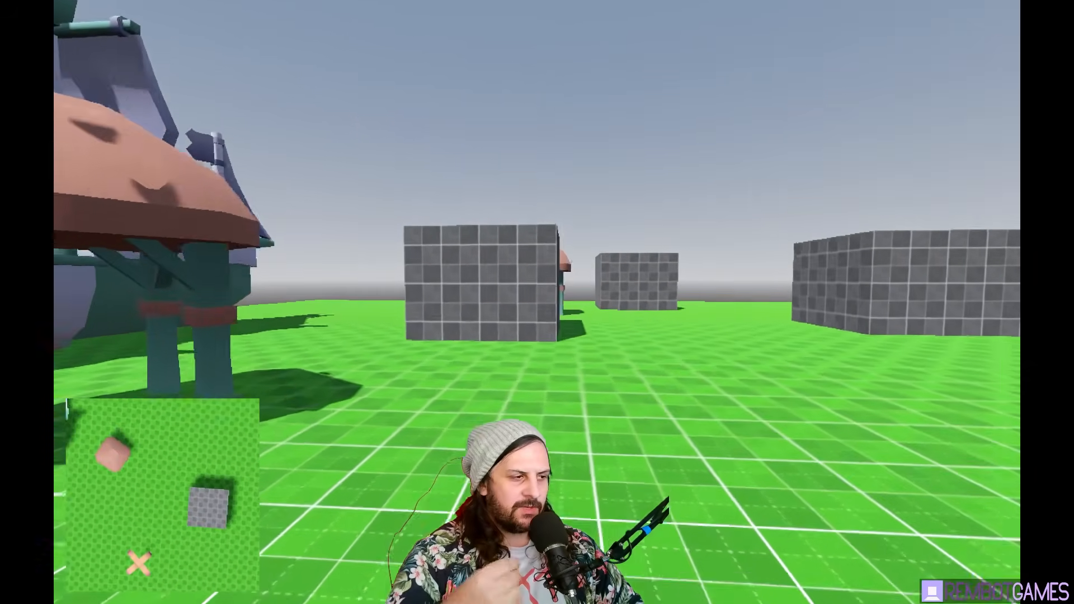
key("w")
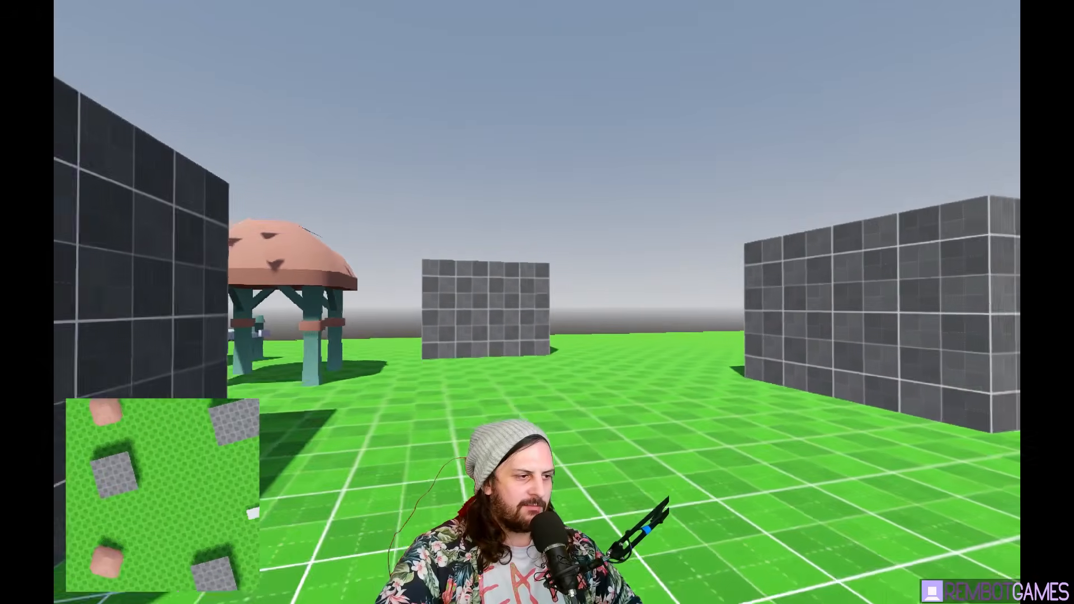
key("Escape")
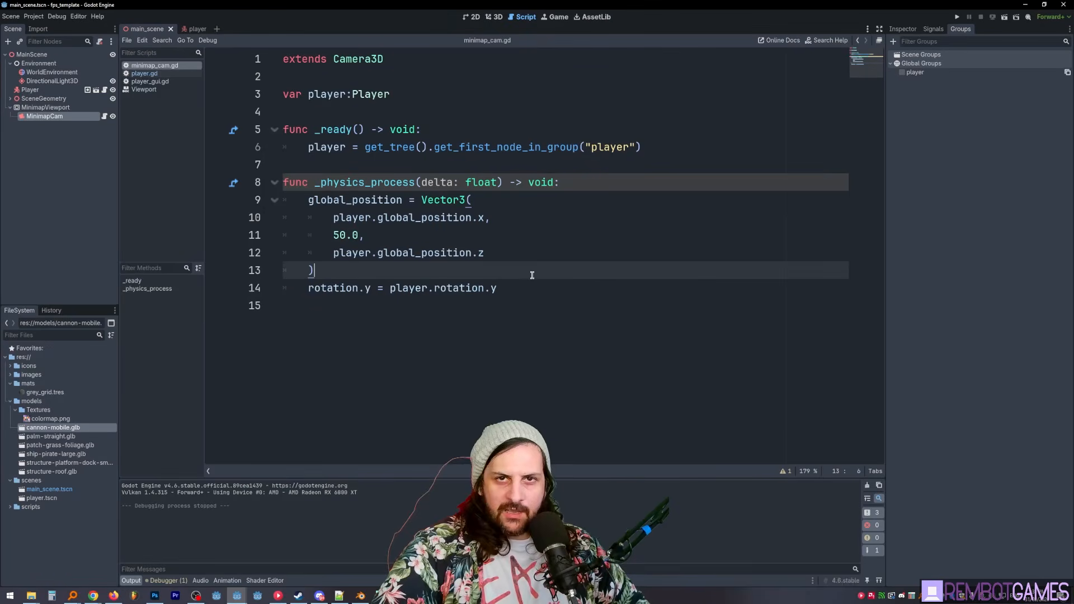
- Add a Node3D as a child of the Player root in the player scene
left_click(516, 293)
left_click(517, 256)
left_click(198, 29)
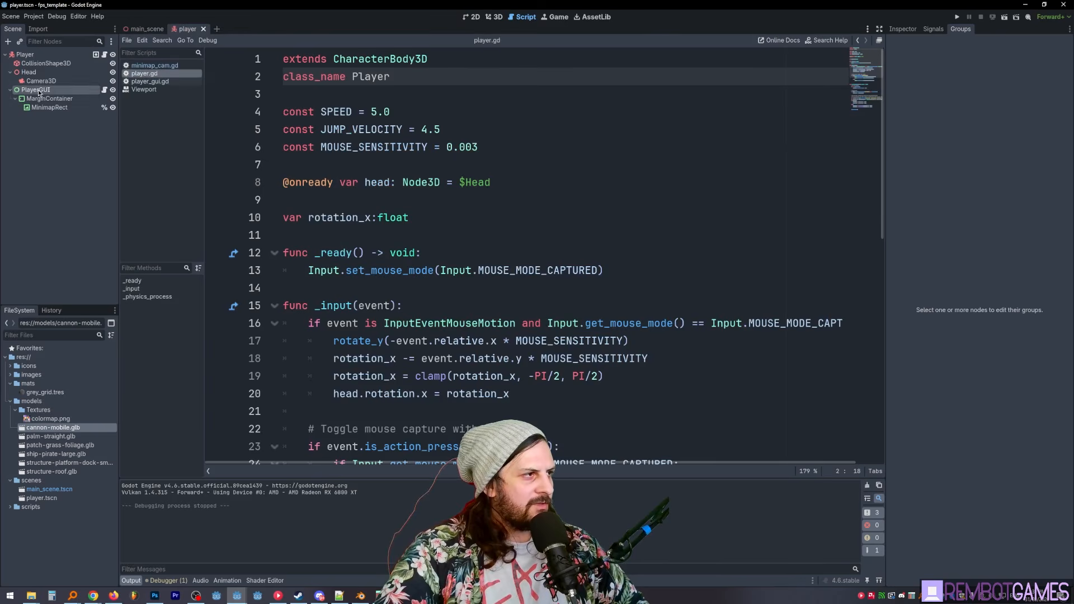
left_click(26, 55)
key("ctrl+a")
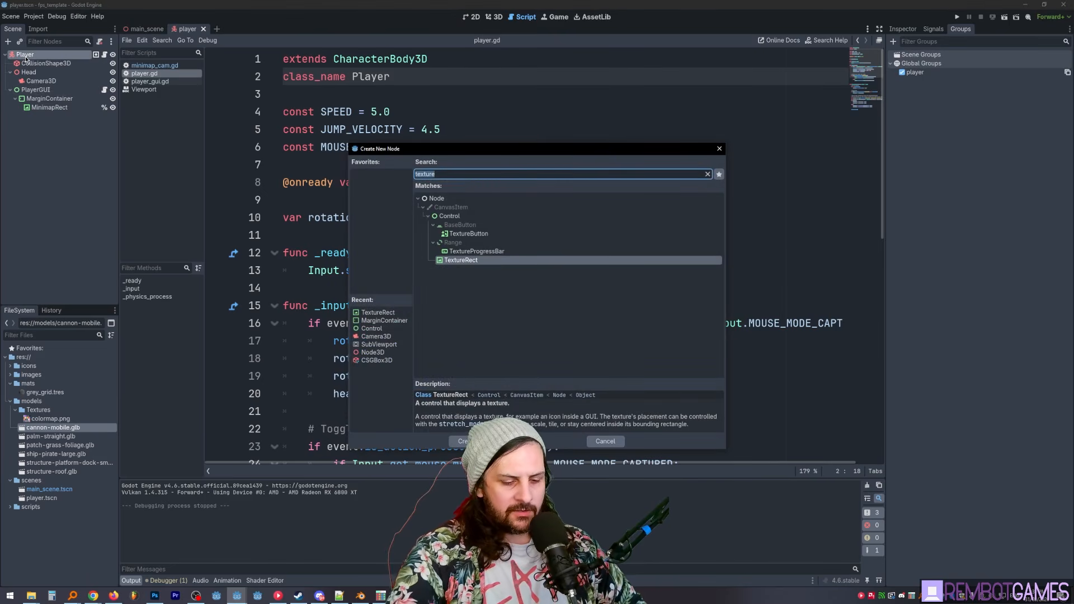
type("node3d")
key("Return")
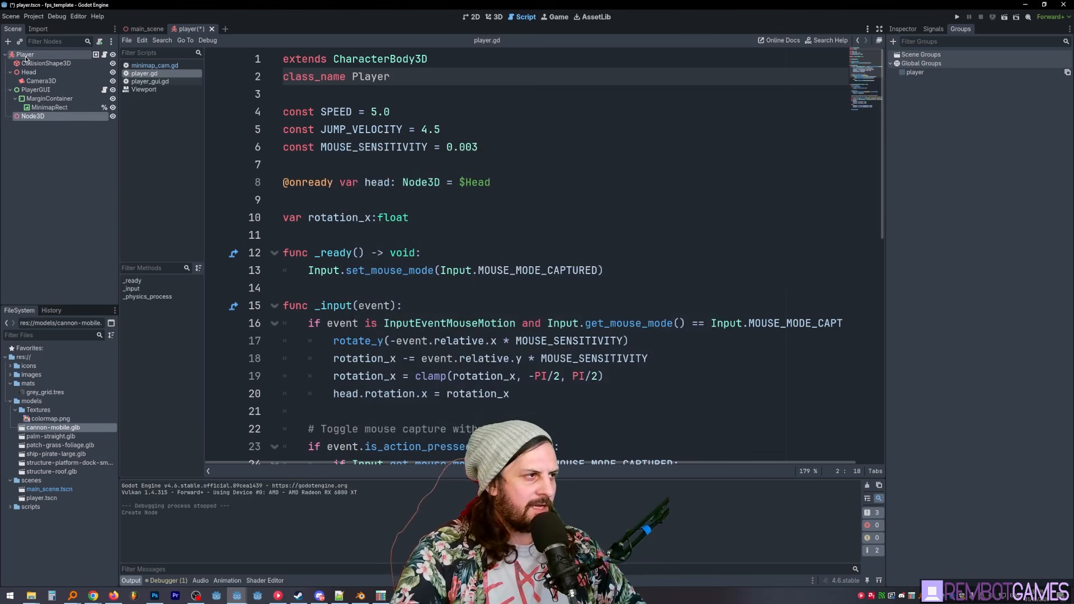
- Rename the new Node3D under Player to IconComponent
key("F2")
type("Icon")
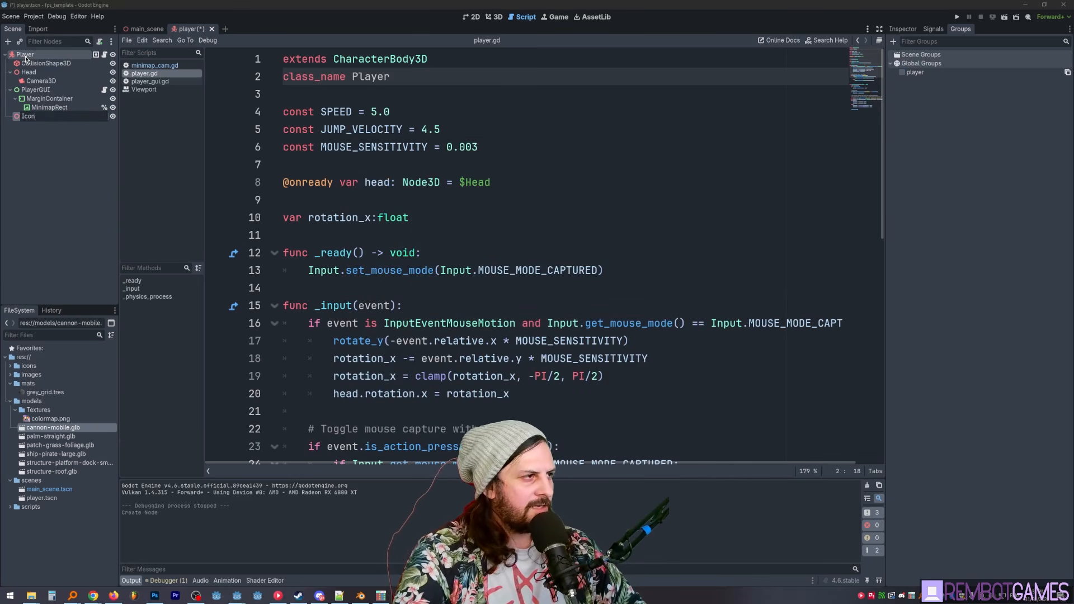
type("Component")
key("Return")
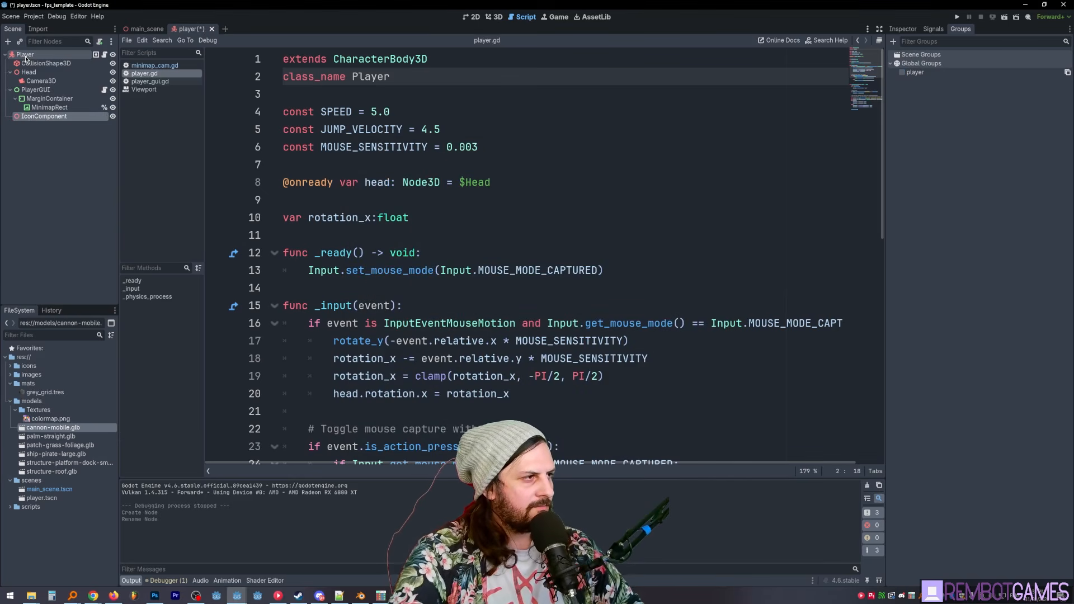
- Attach a new script icon_component.gd to IconComponent, stored in the scripts folder, and save the scene
left_click(100, 42)
left_click(628, 292)
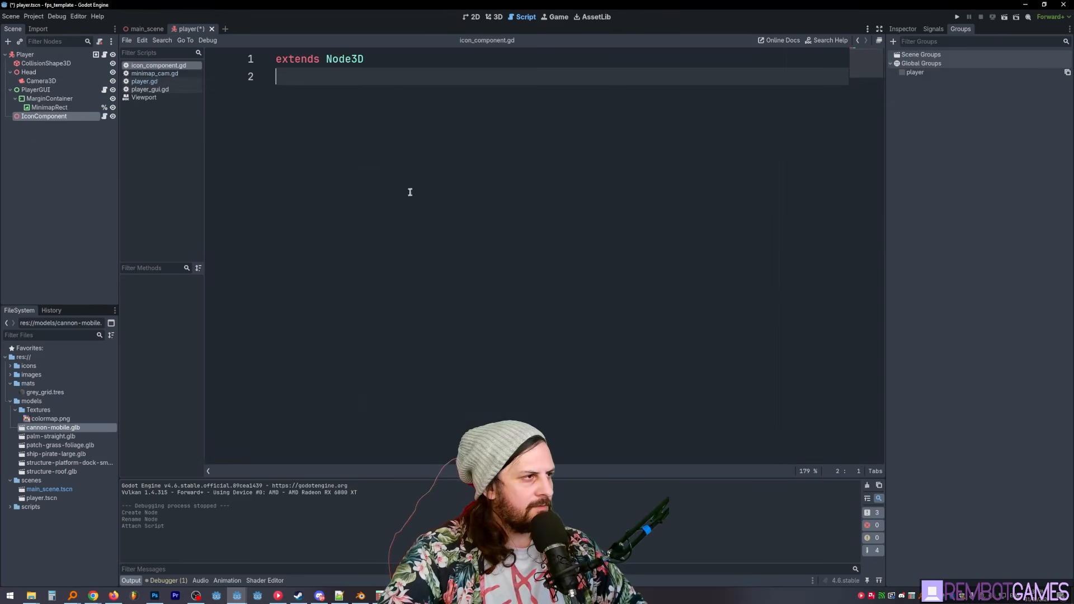
key("ctrl+s")
- Save the IconComponent branch as its own scene, icon_component.tscn, in the scenes folder and open it for editing
left_click(63, 180)
left_click(55, 118)
right_click(55, 116)
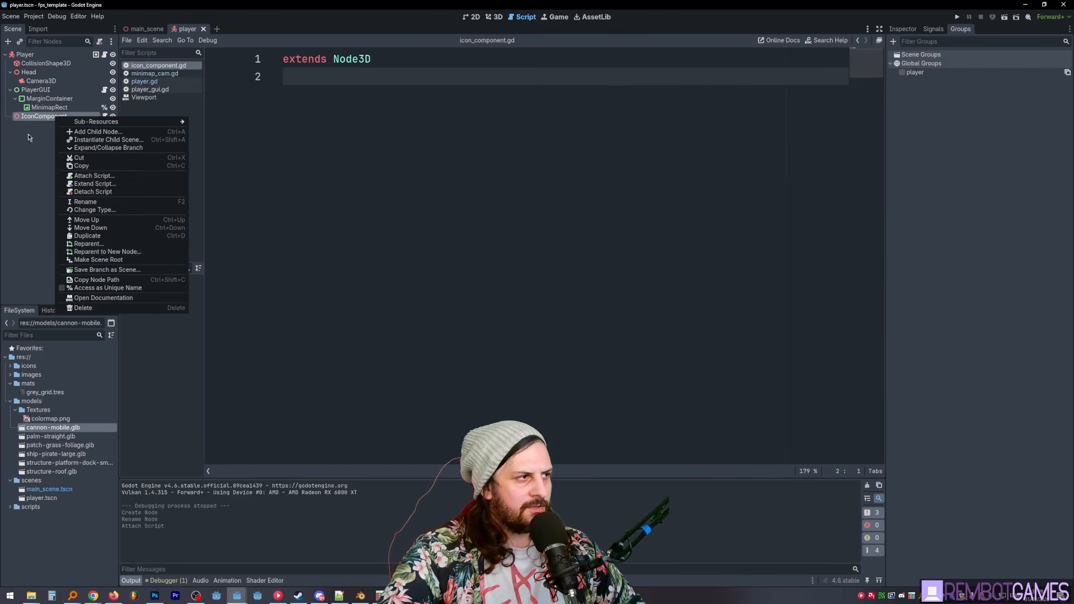
left_click(106, 270)
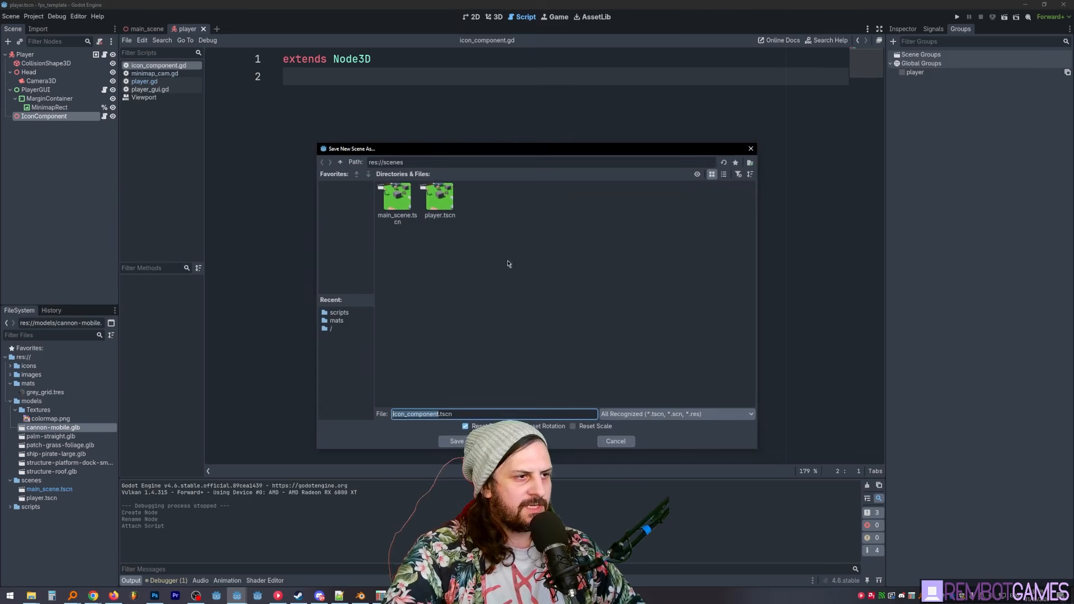
left_click(455, 442)
left_click(96, 117)
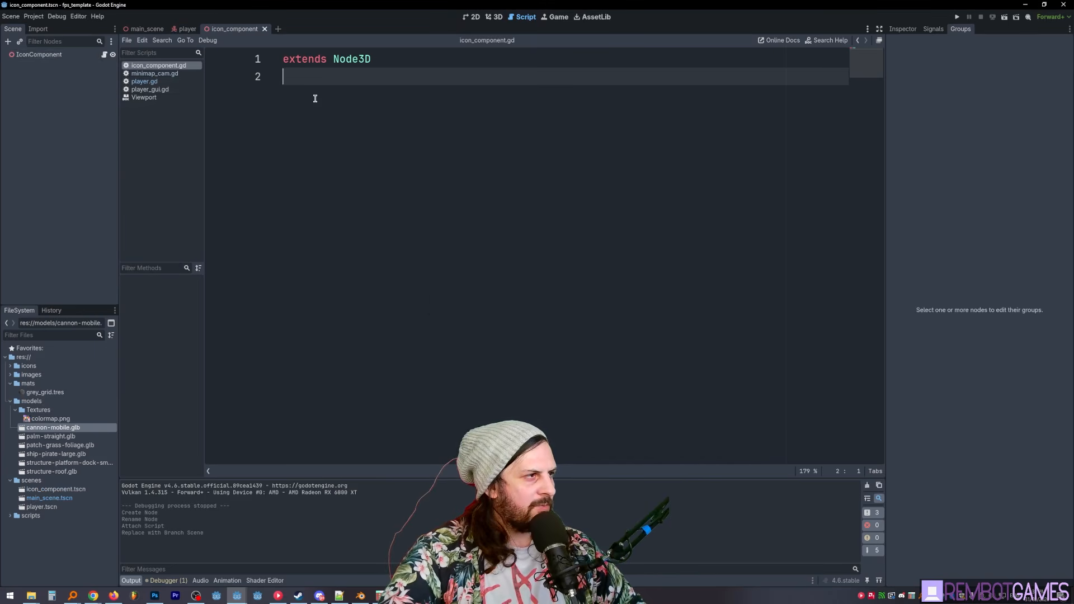
- Show the icon_component scene in a single 3D viewport and add a Sprite3D as a child of IconComponent
left_click(60, 56)
left_click(491, 19)
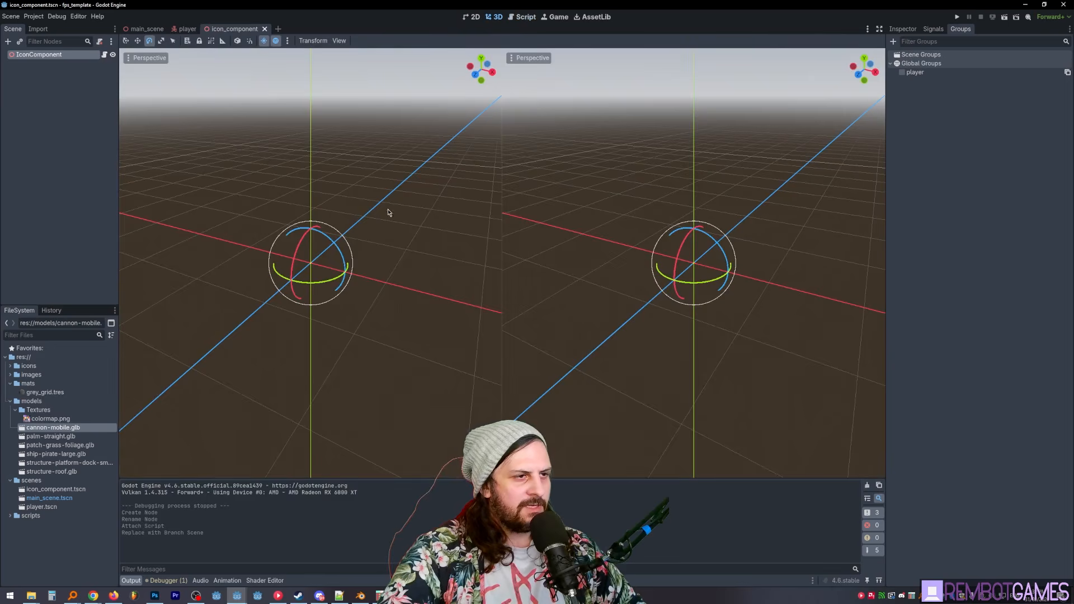
key("ctrl+1")
key("ctrl+a")
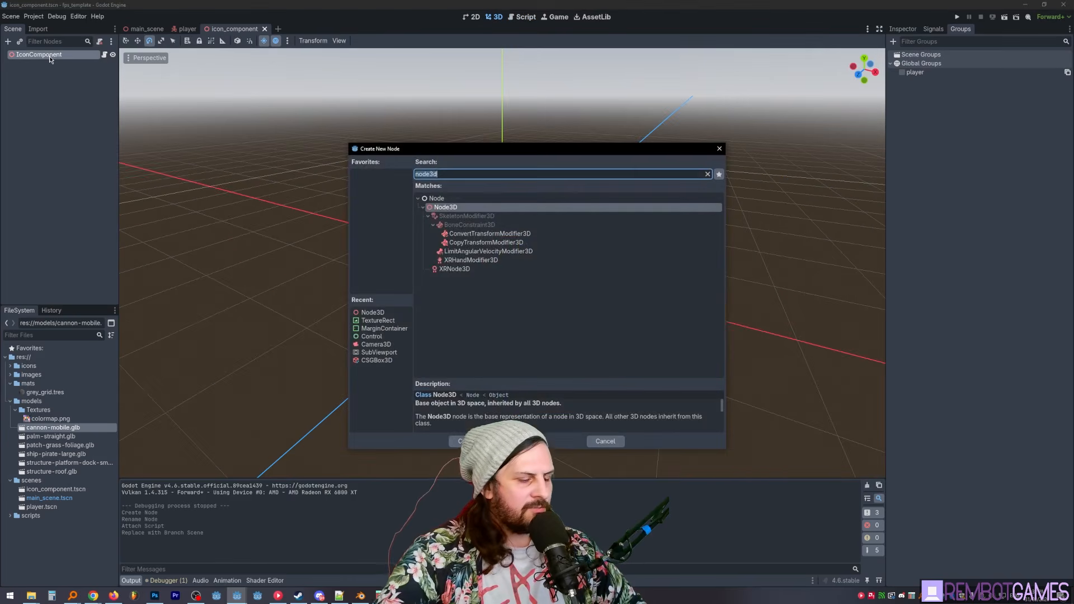
type("spirte")
key("BackSpace")
key("BackSpace")
key("BackSpace")
key("BackSpace")
type("rite")
key("Return")
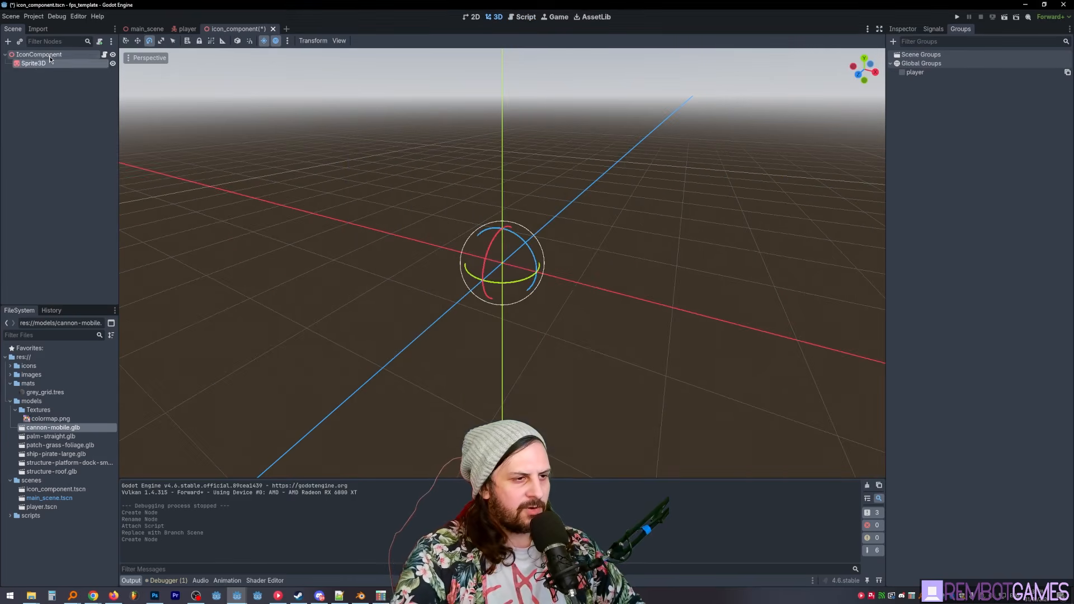
- Rename the Sprite3D to IconSprite and save the scene
key("F2")
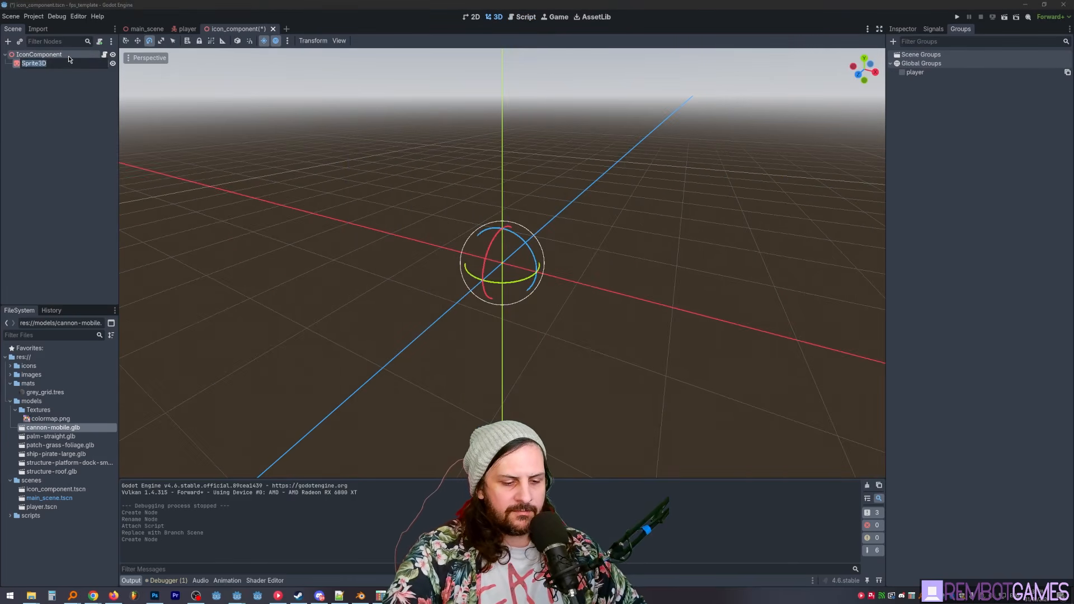
type("IconSprite")
key("Return")
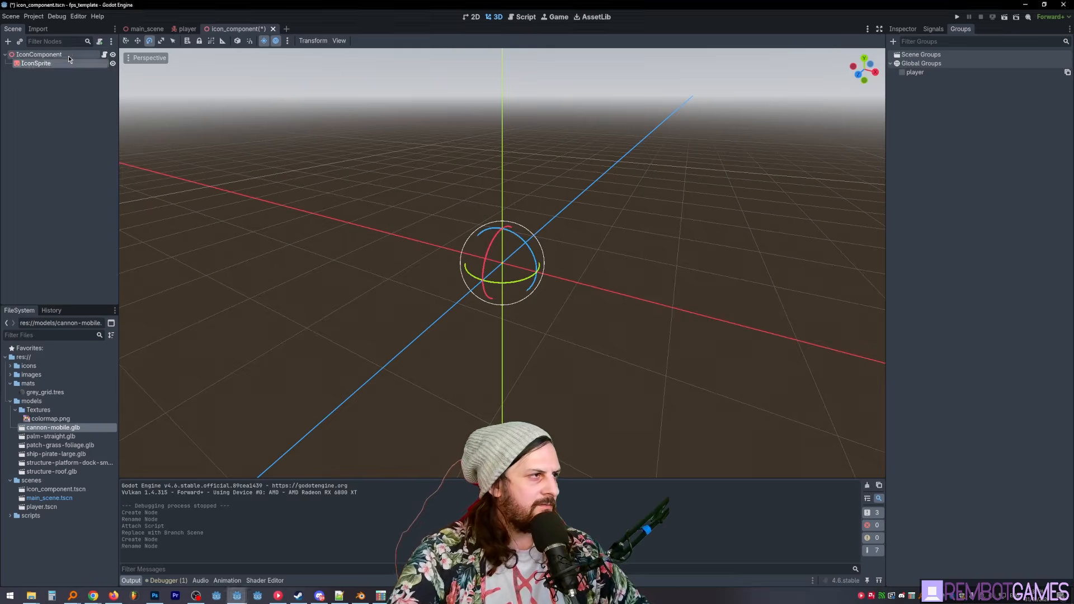
key("ctrl+s")
left_click(104, 55)
key("Return")
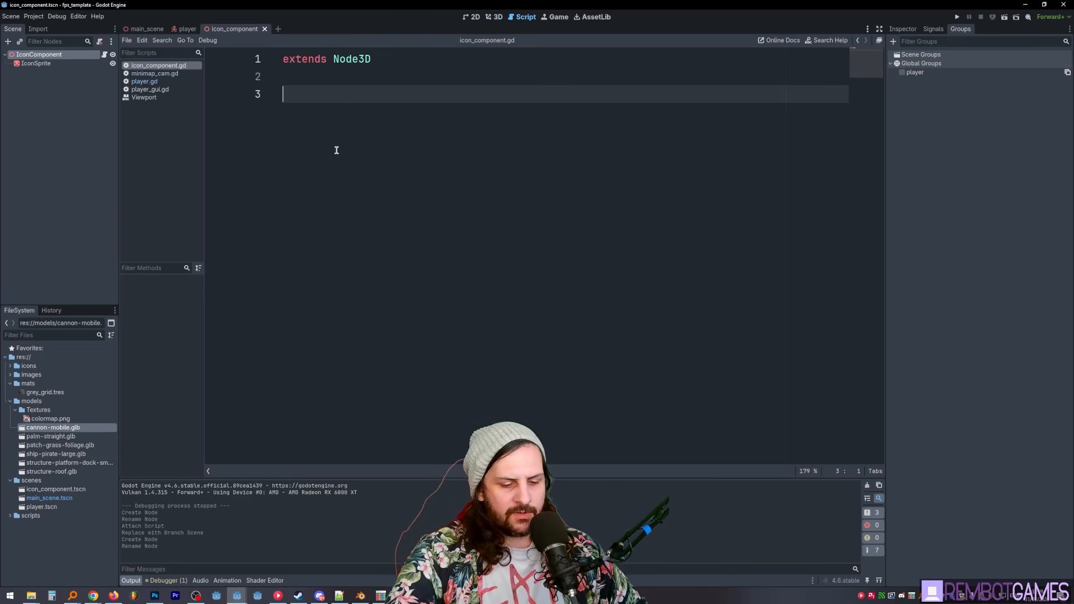
left_click(45, 64)
left_click_drag(326, 92, 327, 94, "ctrl")
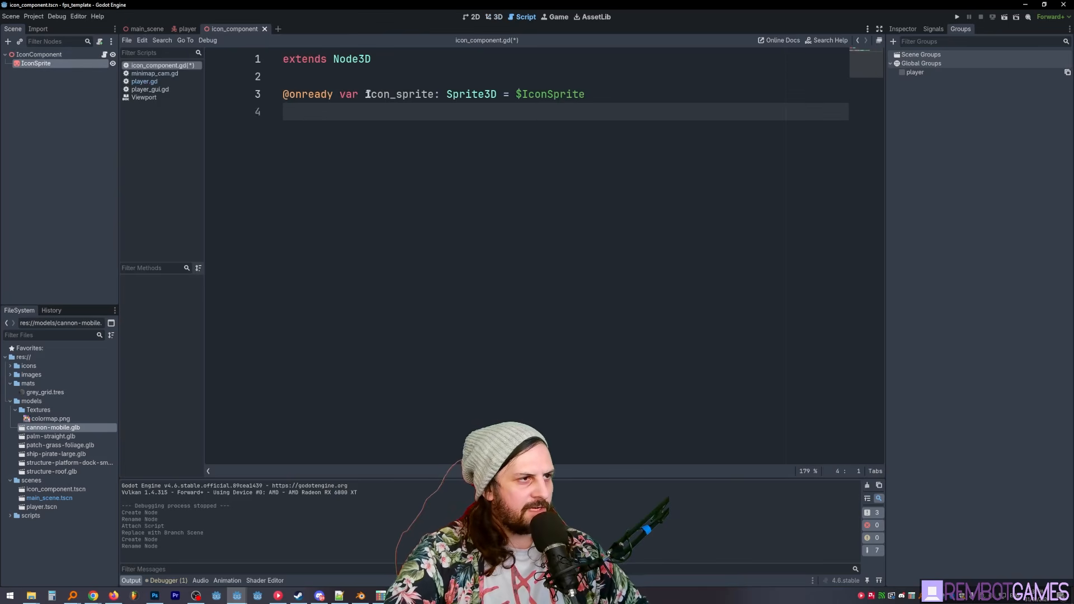
left_click(332, 78)
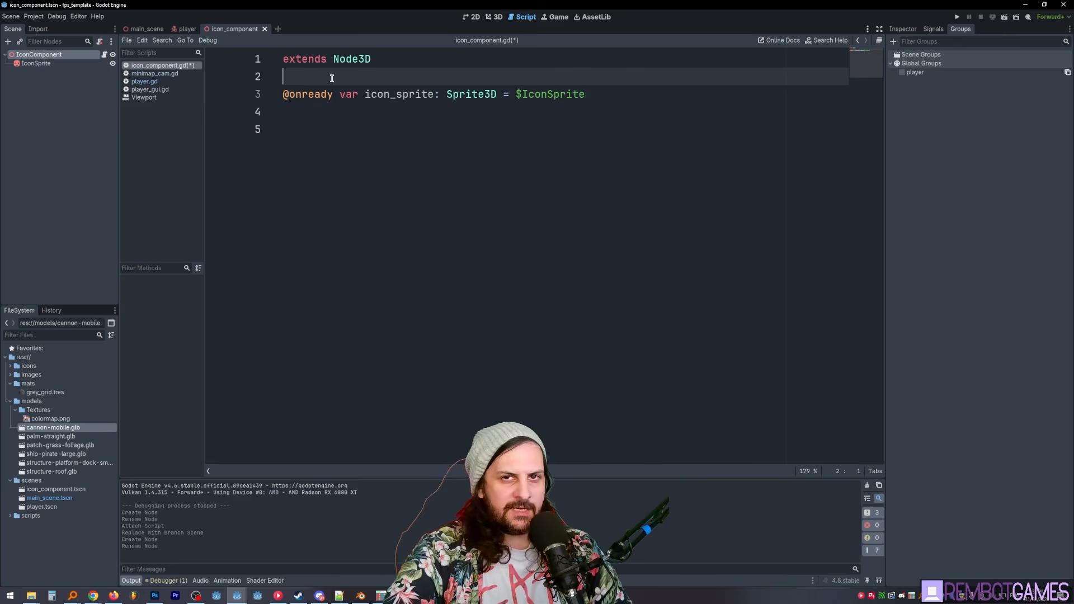
key("Return")
key("Return")
left_click(306, 89)
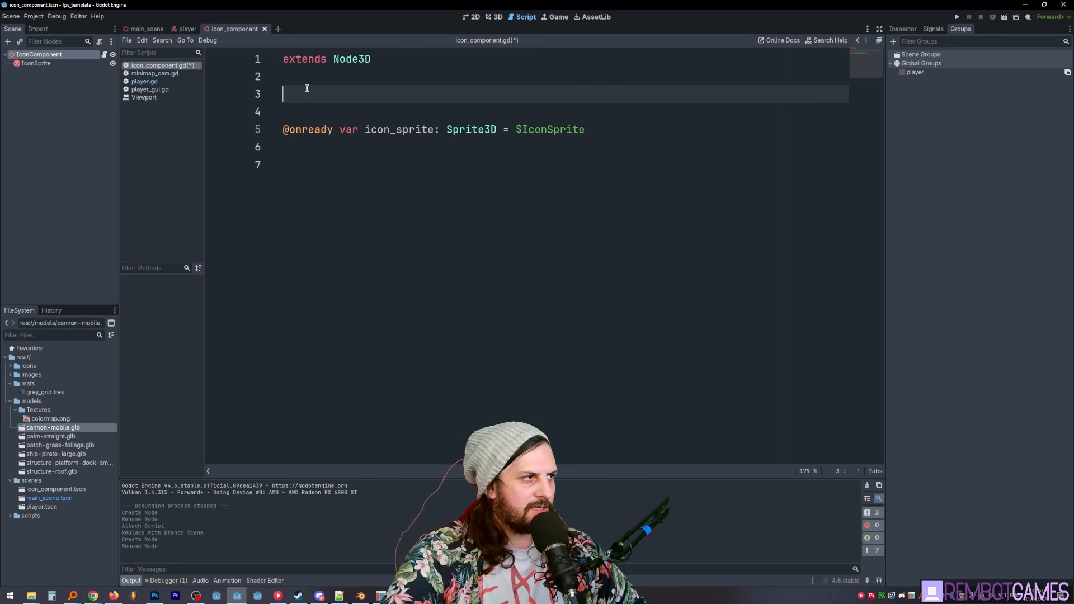
type("@export var map_icon:Texture")
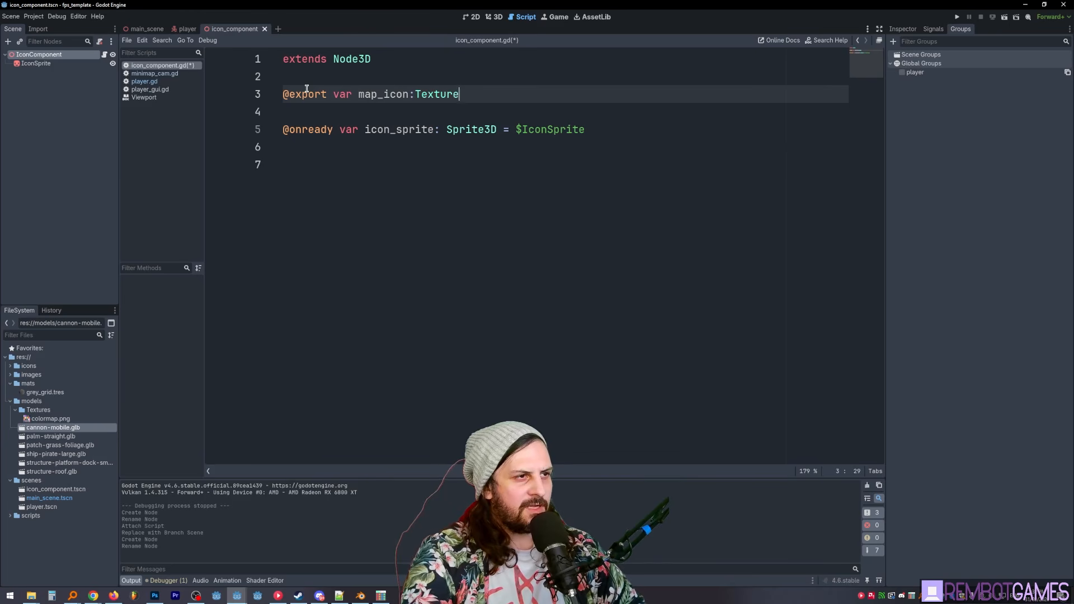
left_click(472, 83)
- Add a _ready() function at the end of the script with an if map_icon: condition inside it
type("func")
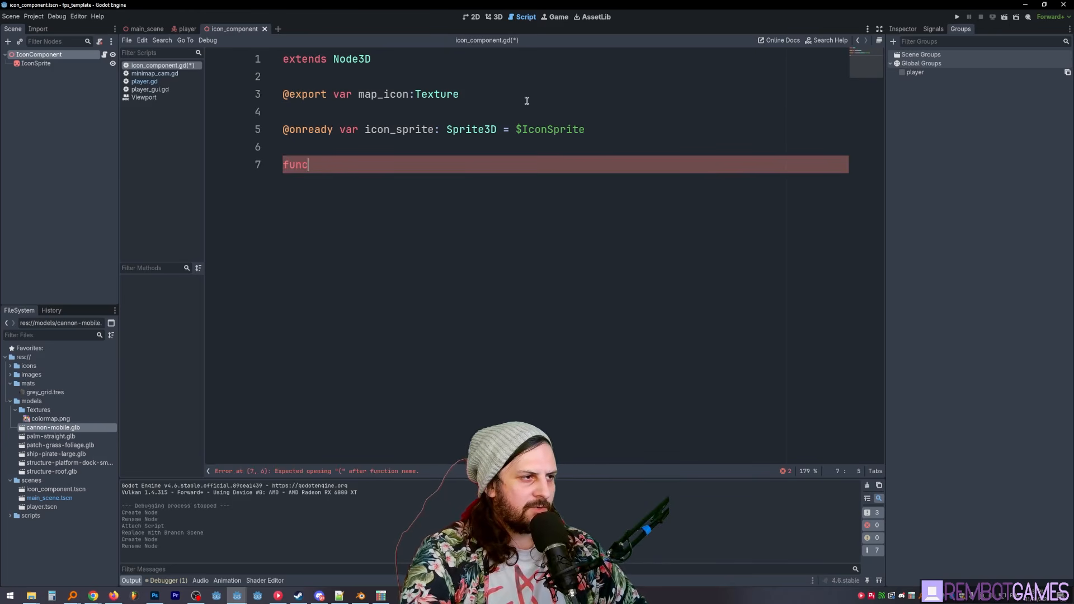
type(" _ready")
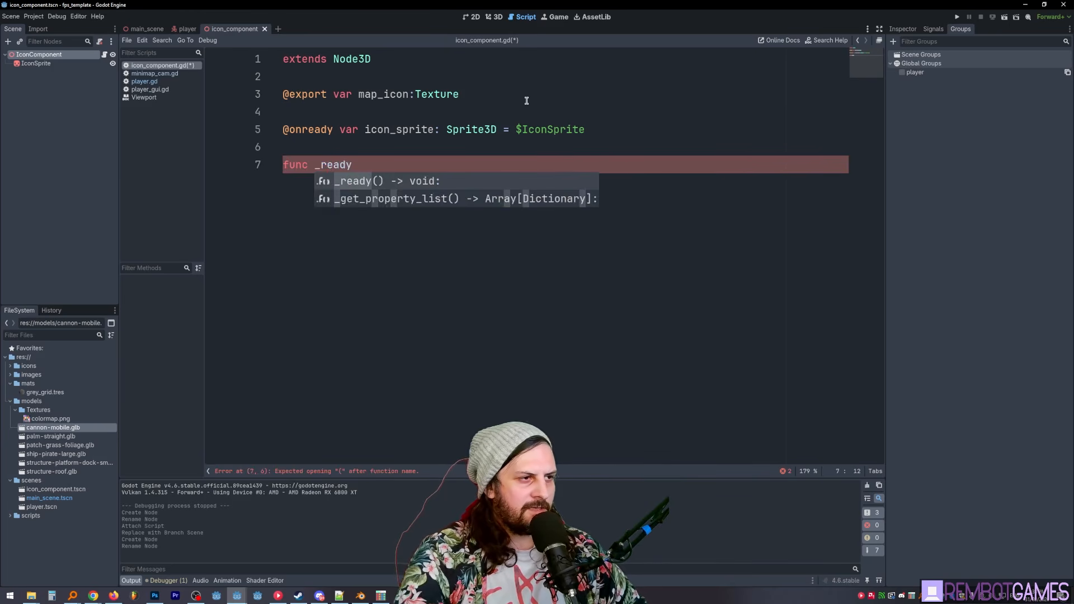
key("Return")
key("Return")
type("if map")
key("Return")
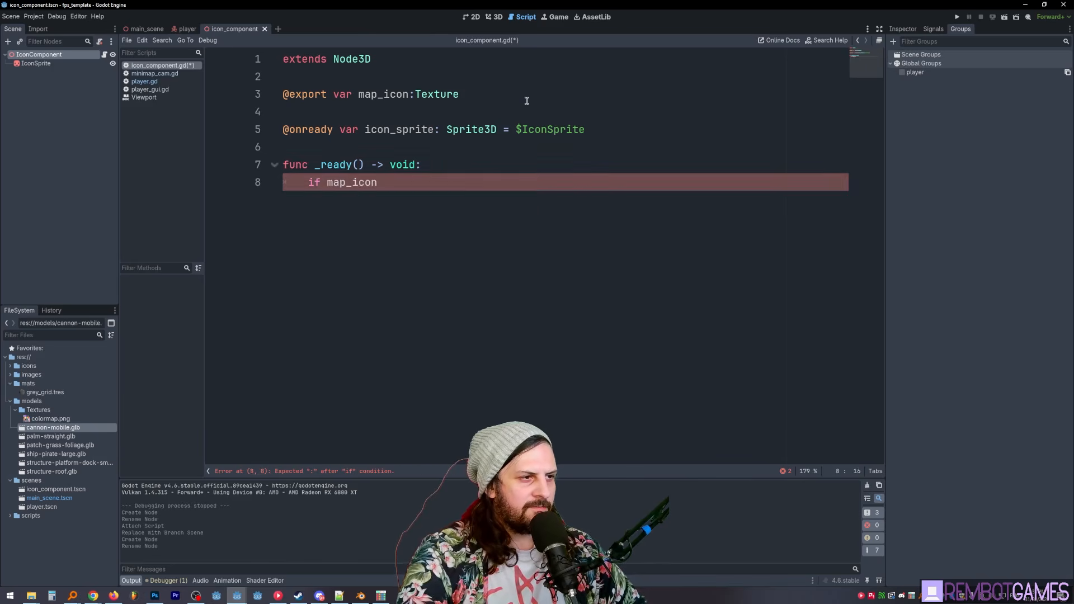
type(":")
key("Return")
- Assign map_icon to icon_sprite.texture inside the if block and save the script
type("icon")
key("Return")
type(".text")
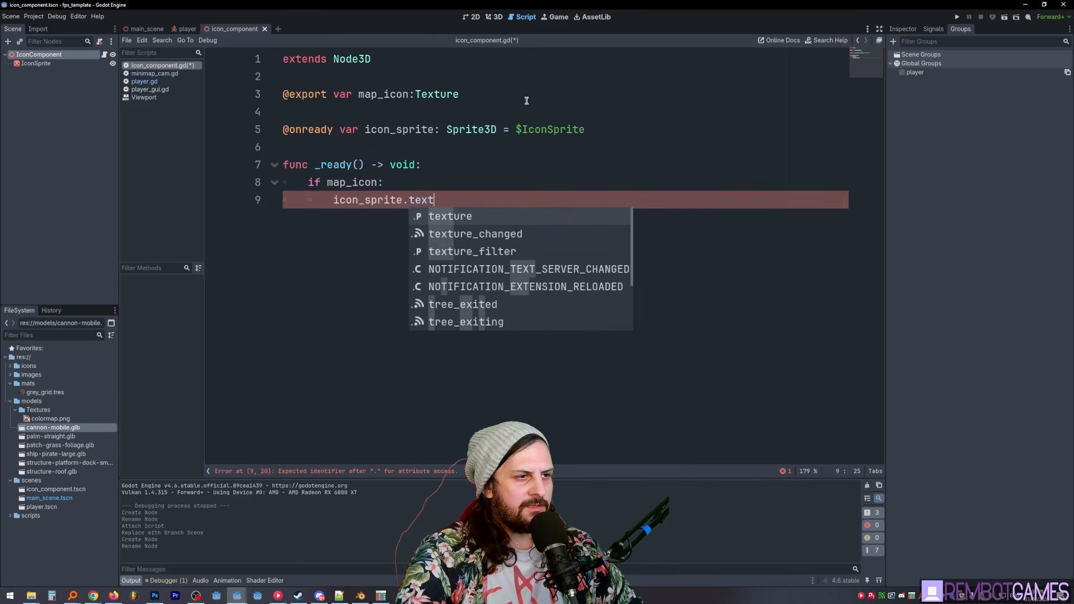
key("Return")
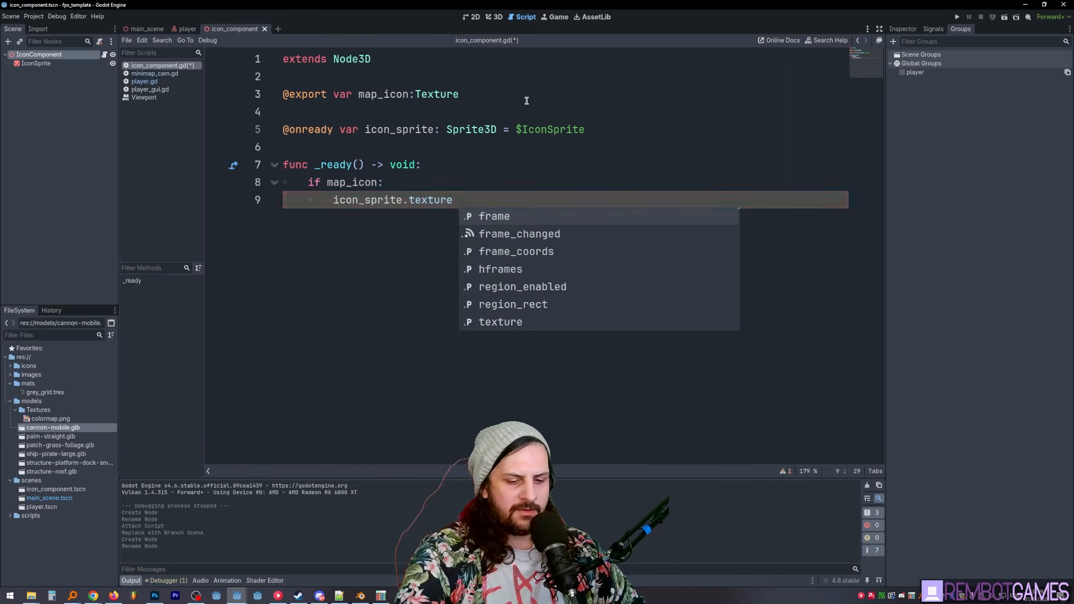
type("= map_icon")
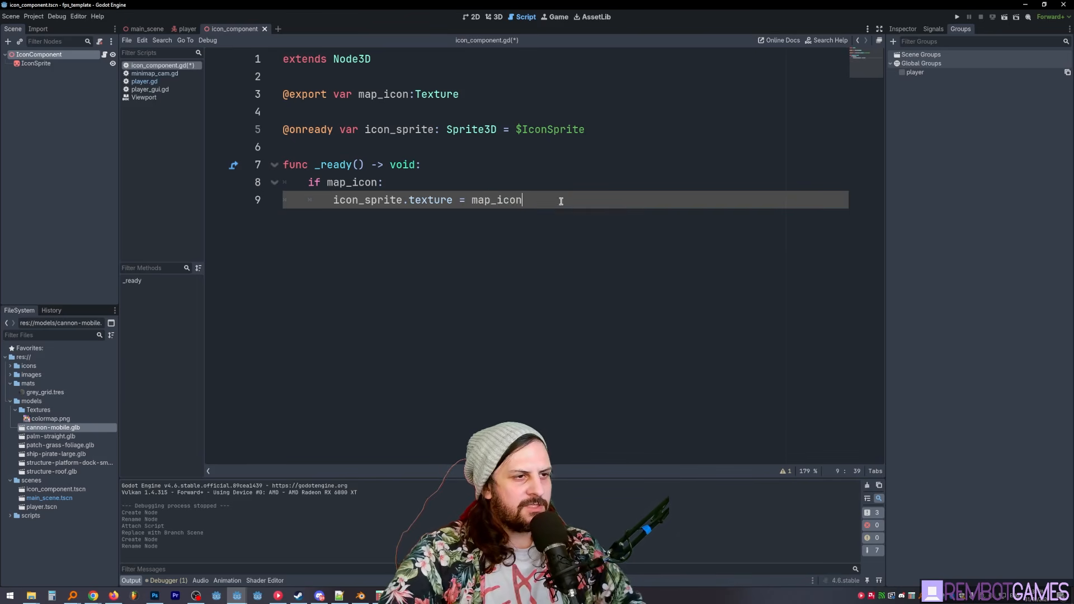
left_click(392, 124)
left_click(40, 64)
left_click(418, 217)
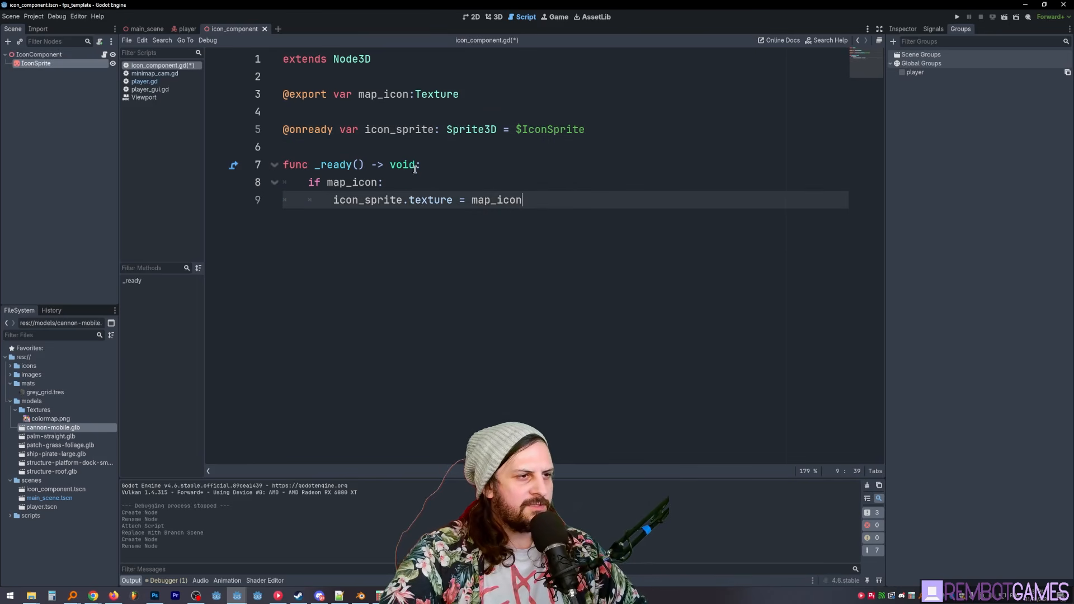
key("ctrl+s")
- Set IconSprite's pixel size to 0.001 and its axis to Y-Axis
left_click(488, 16)
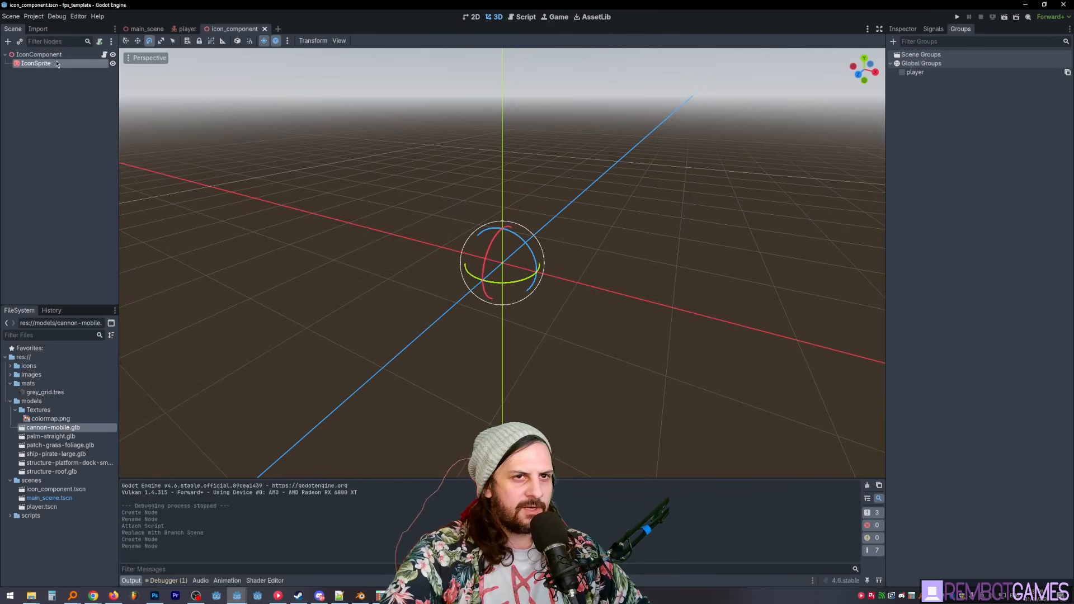
left_click(903, 30)
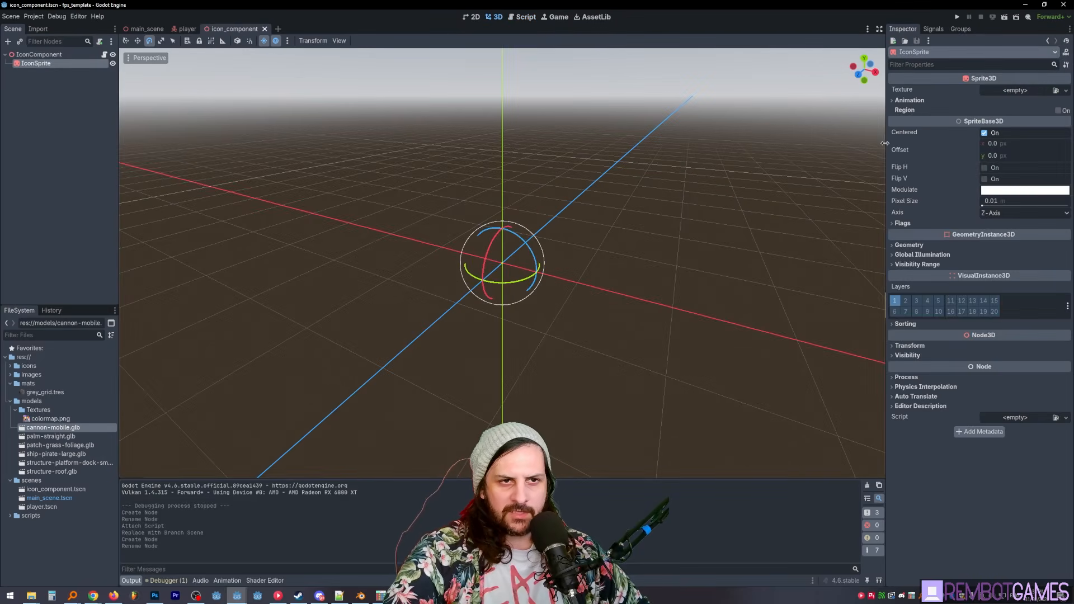
left_click_drag(885, 143, 868, 144)
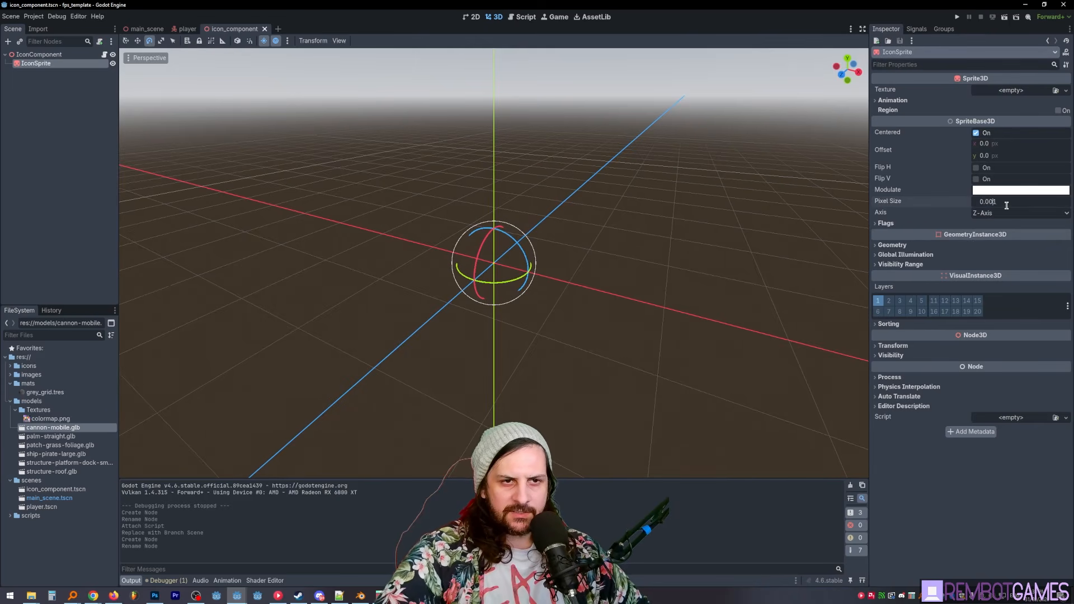
key("Return")
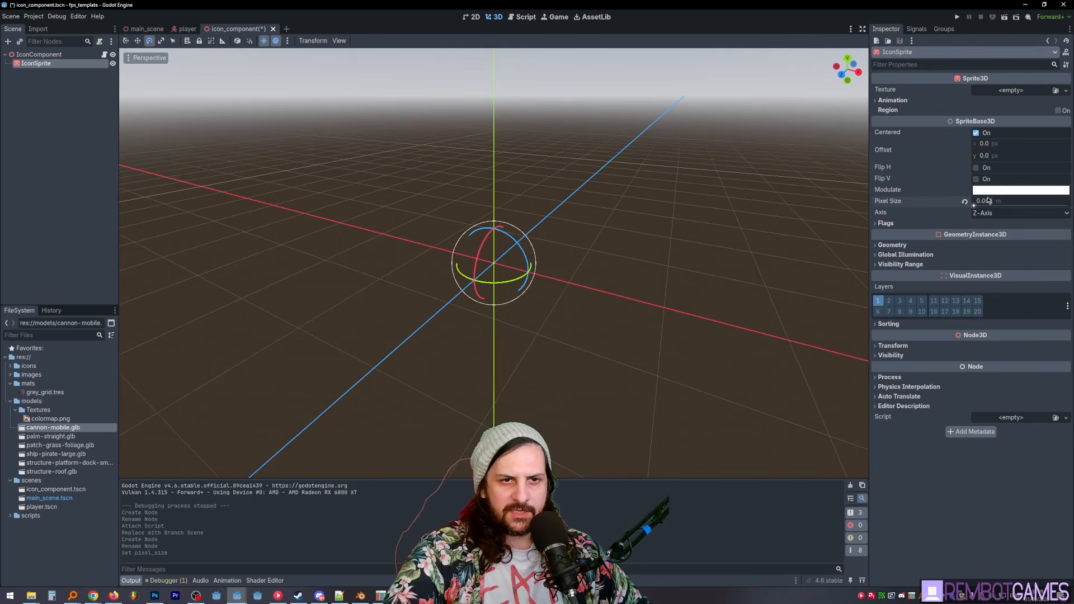
left_click(991, 213)
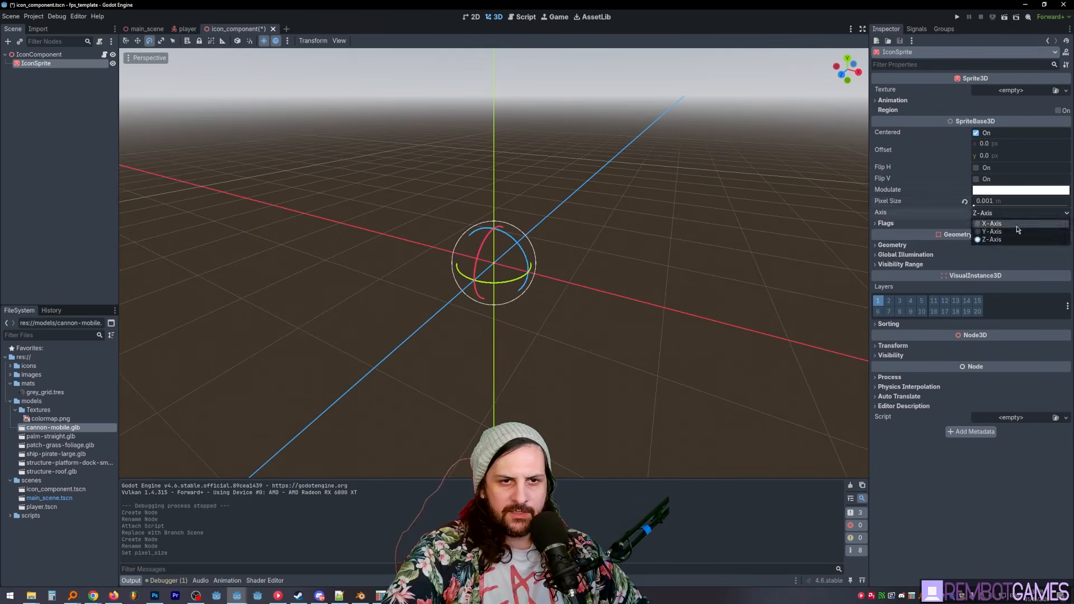
left_click(1003, 232)
- Enable the No Depth Test and Fixed Size flags on IconSprite
left_click(889, 224)
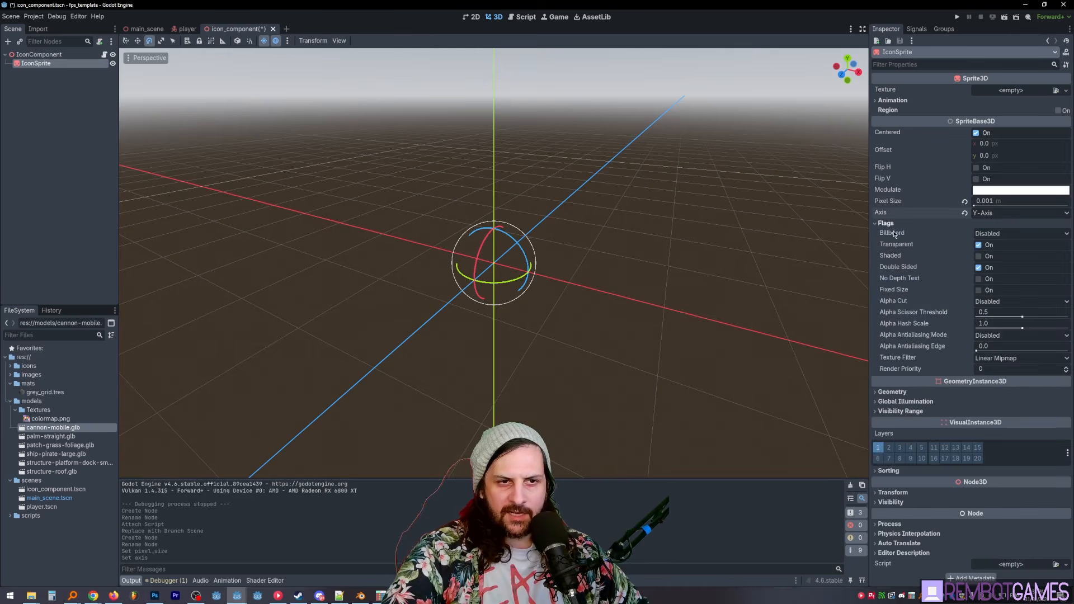
left_click(978, 279)
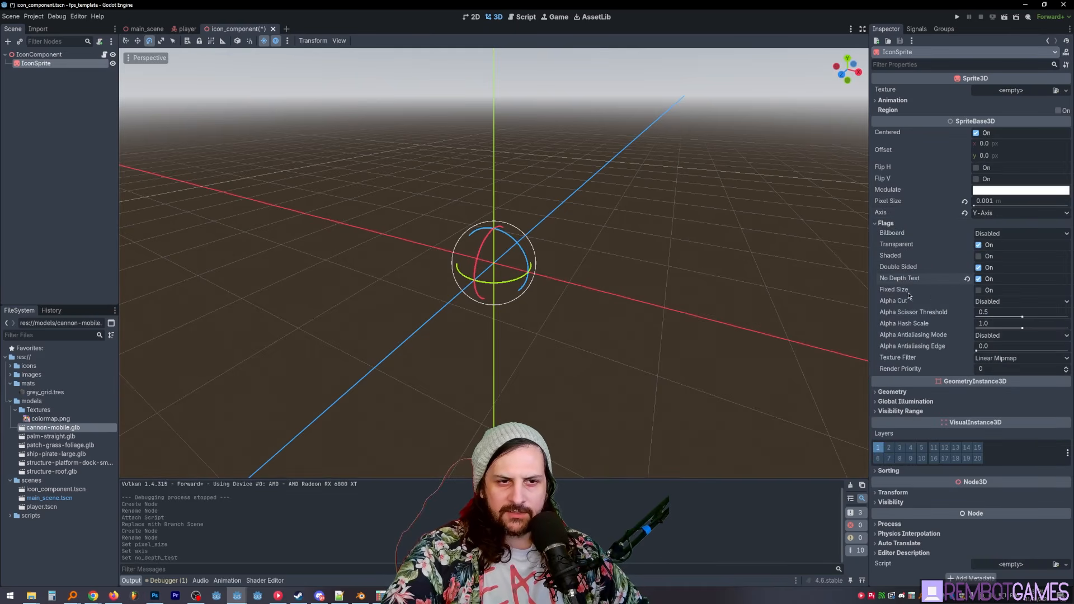
left_click(979, 291)
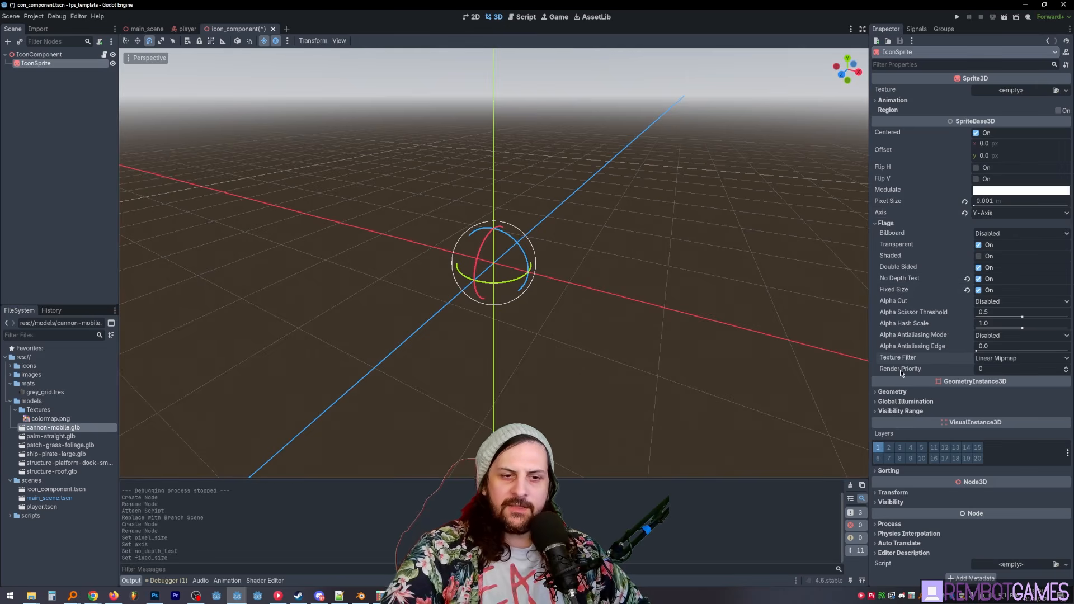
- Put IconSprite on visual layer 20 only, removing it from layer 1, and save the scene
left_click(879, 448)
left_click(978, 459)
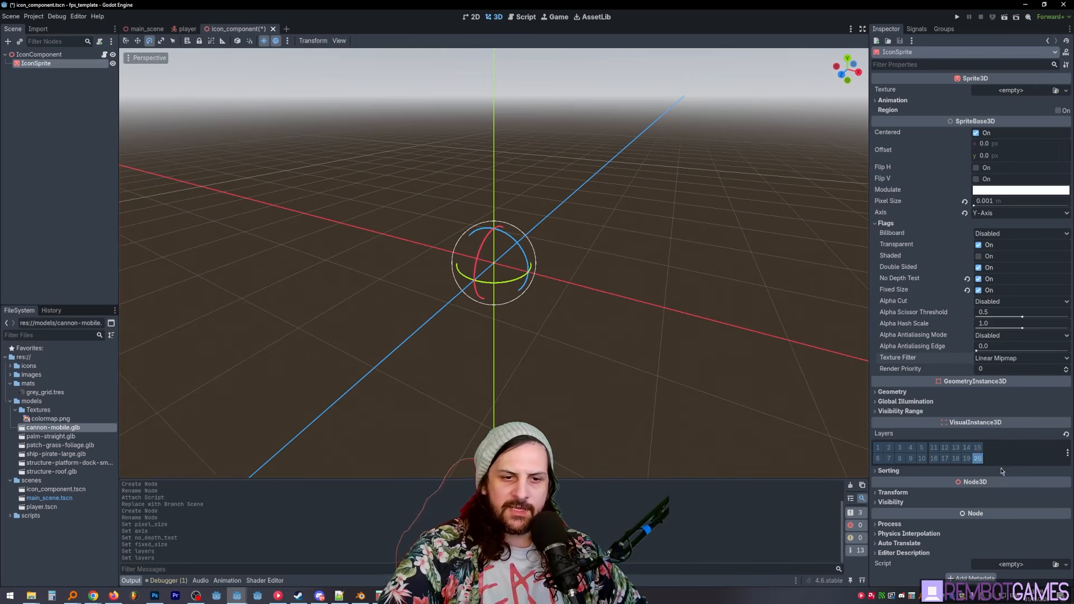
key("ctrl+s")
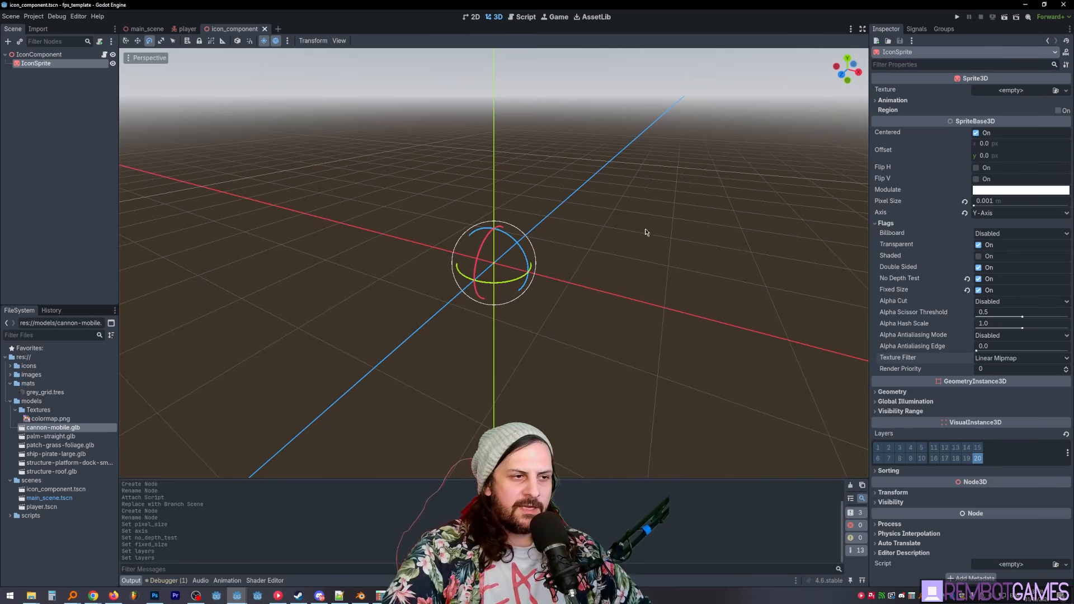
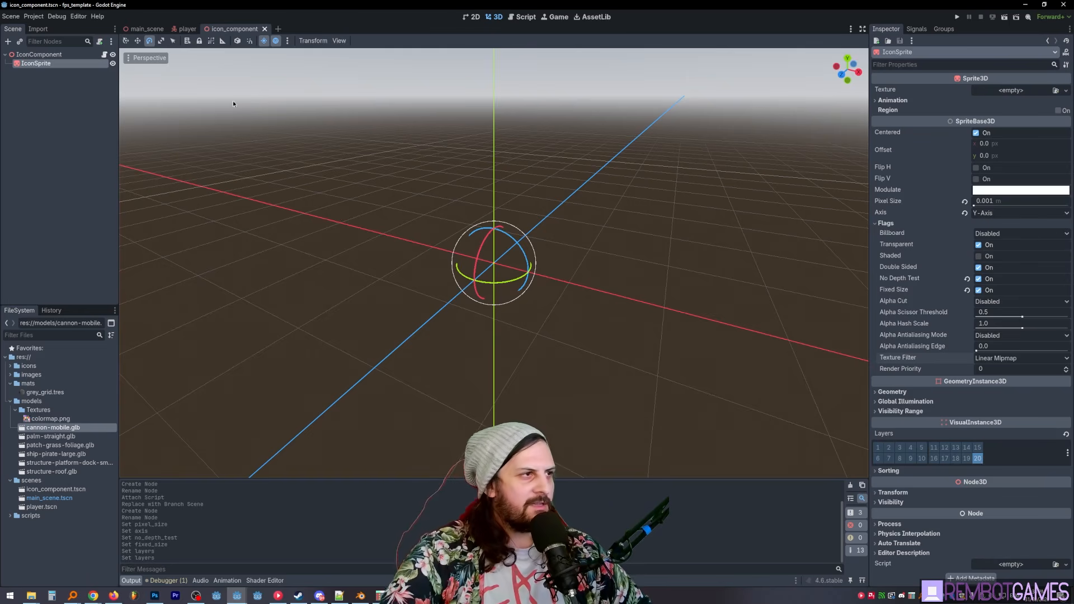
- Exclude layer 20 from the cull mask of the player scene's Camera3D and save the scene
left_click(145, 28)
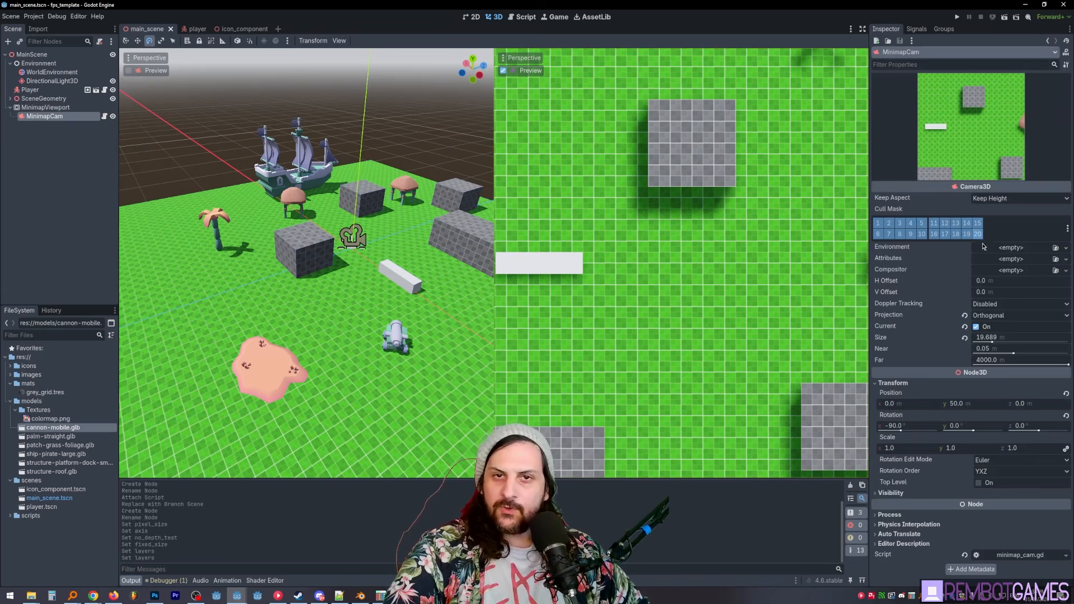
left_click(190, 28)
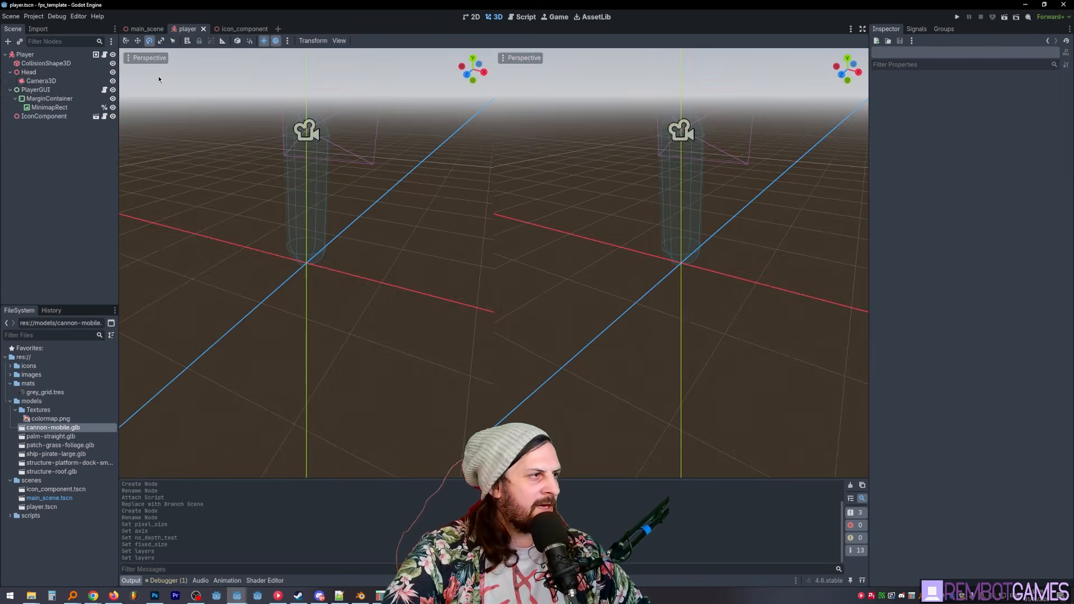
left_click(978, 234)
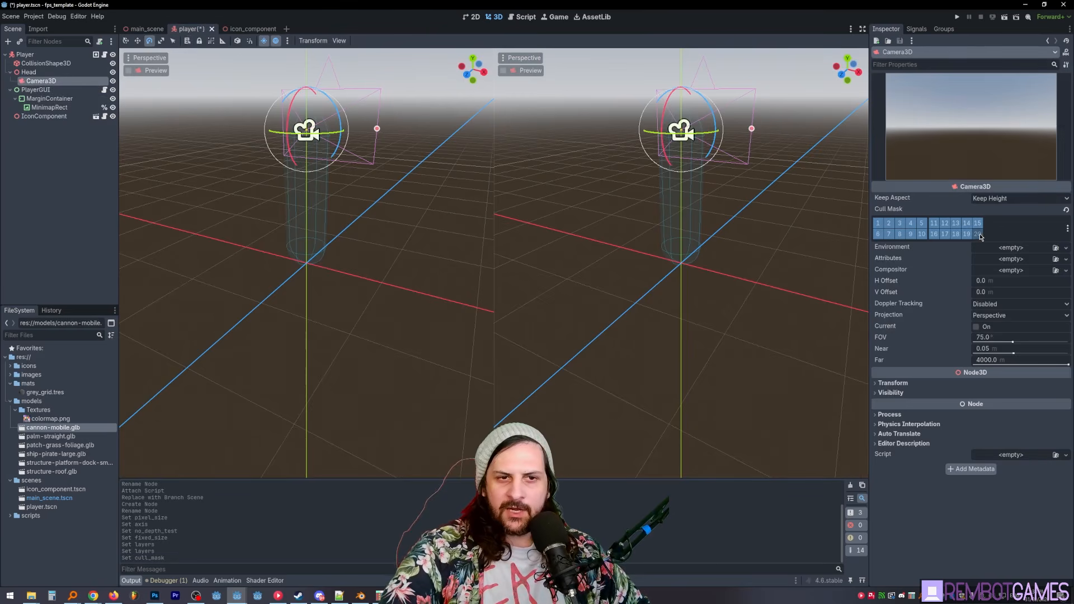
key("ctrl+s")
- Name 3D render layer 20 in the project settings as the map icon layer
left_click(1068, 230)
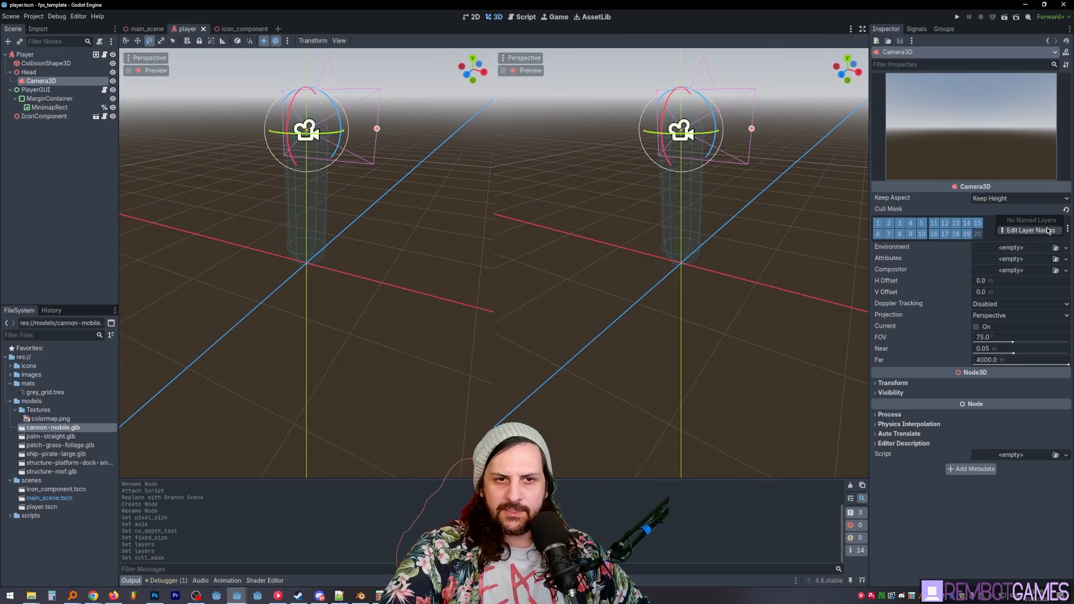
left_click(1047, 232)
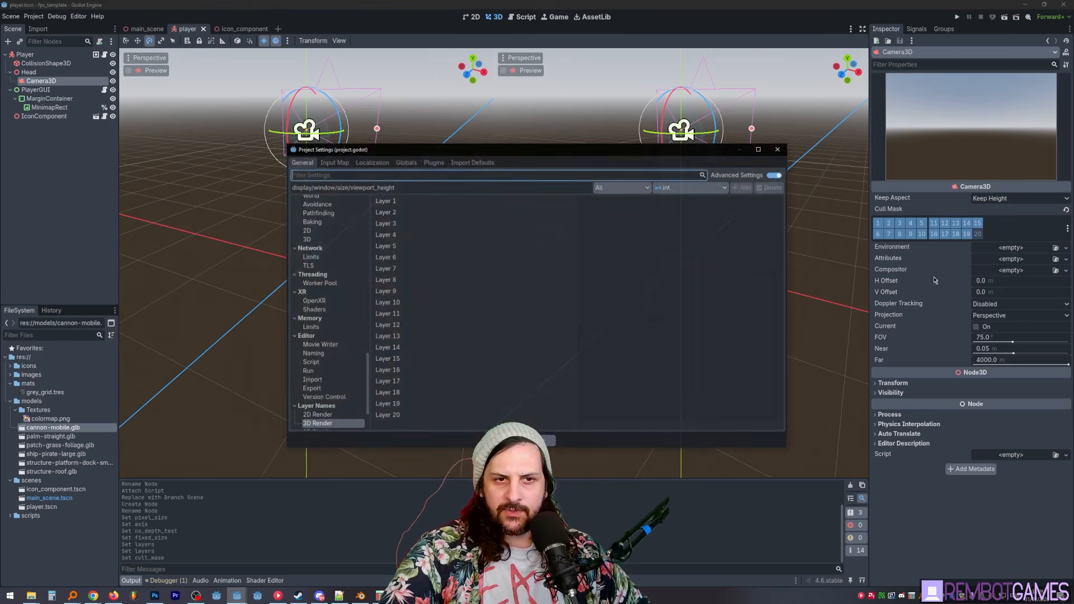
left_click(591, 414)
type("icons")
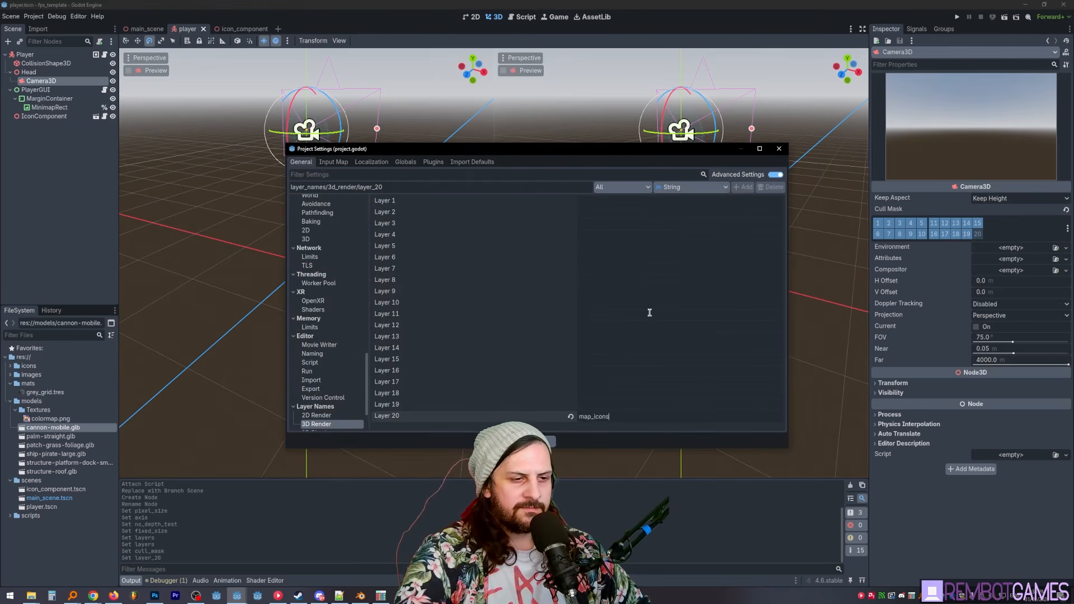
key("Escape")
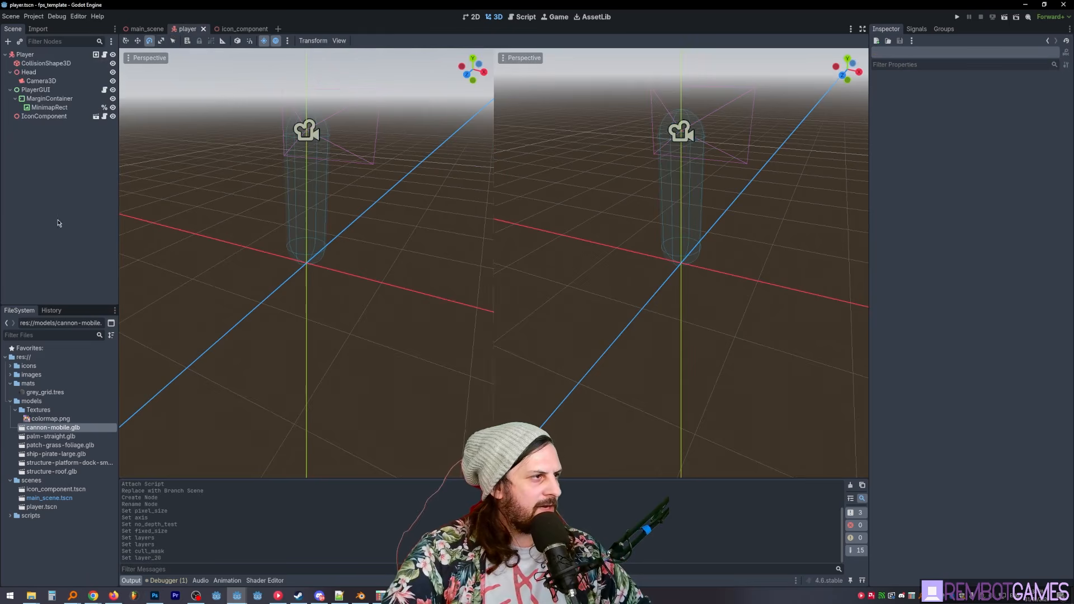
- Assign icon.svg from the icons folder as the Map Icon of the player's IconComponent
left_click(41, 117)
middle_click_drag(576, 241, 520, 252)
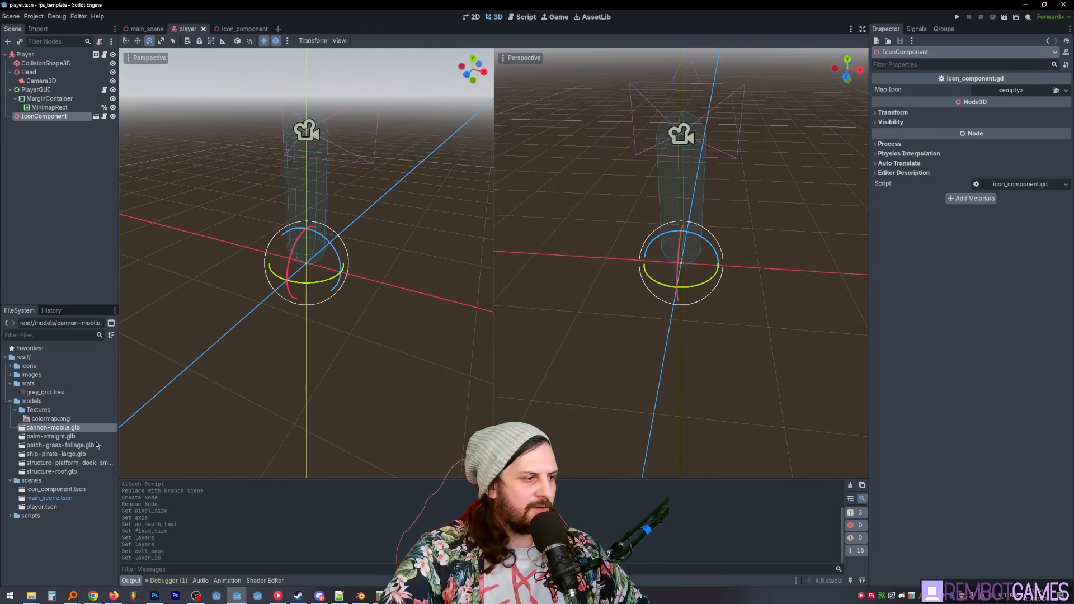
left_click(10, 366)
left_click_drag(32, 376, 952, 138)
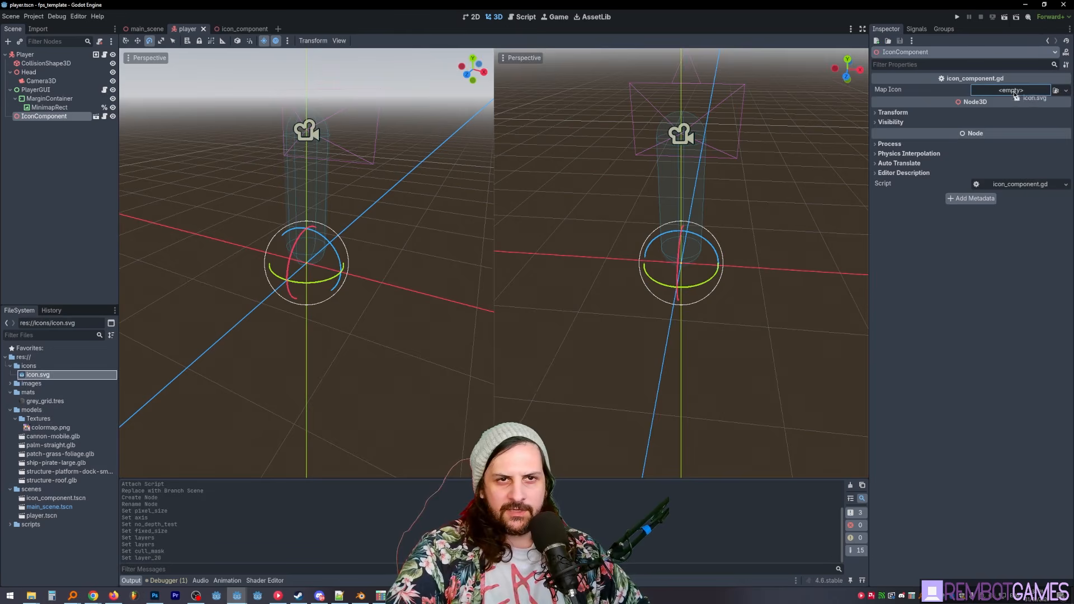
left_click_drag(1015, 95, 1017, 94)
middle_click_drag(687, 238, 706, 255)
- Run the project and walk around the level, checking how the player's icon behaves on the minimap
key("F5")
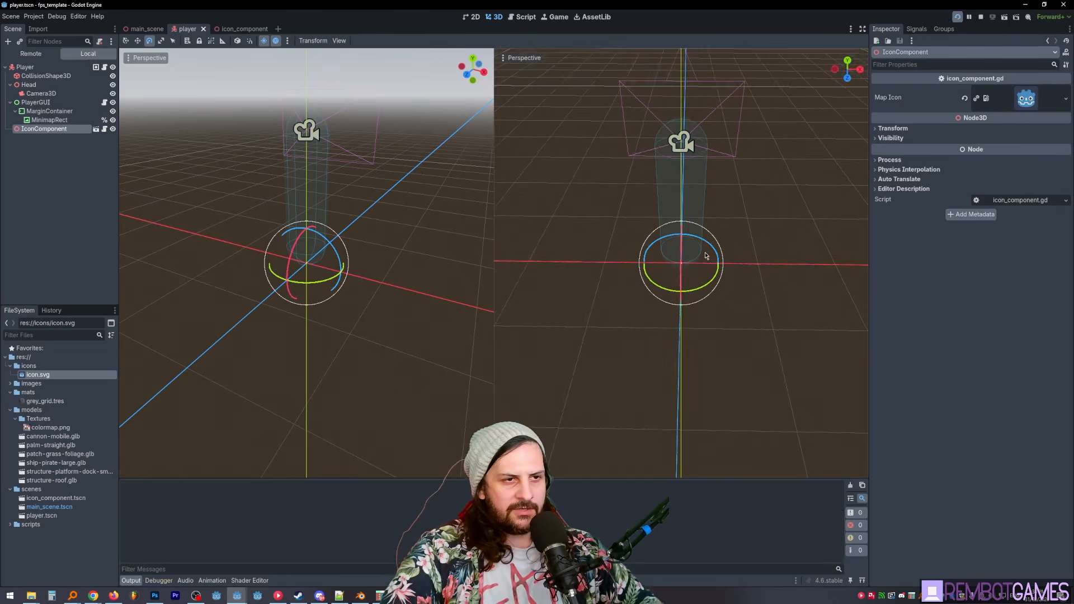
key("w")
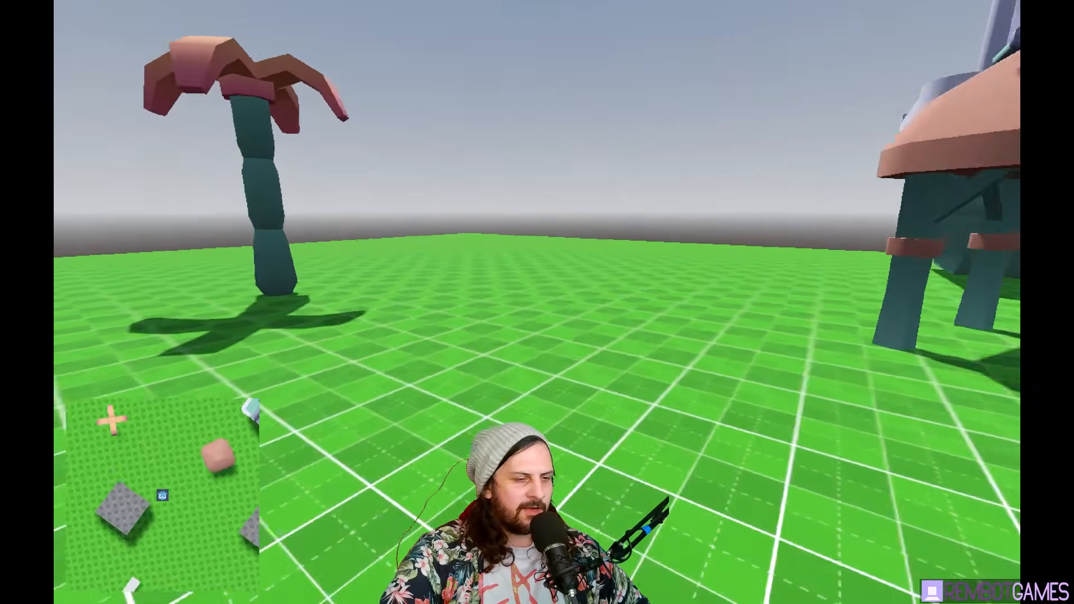
key("w")
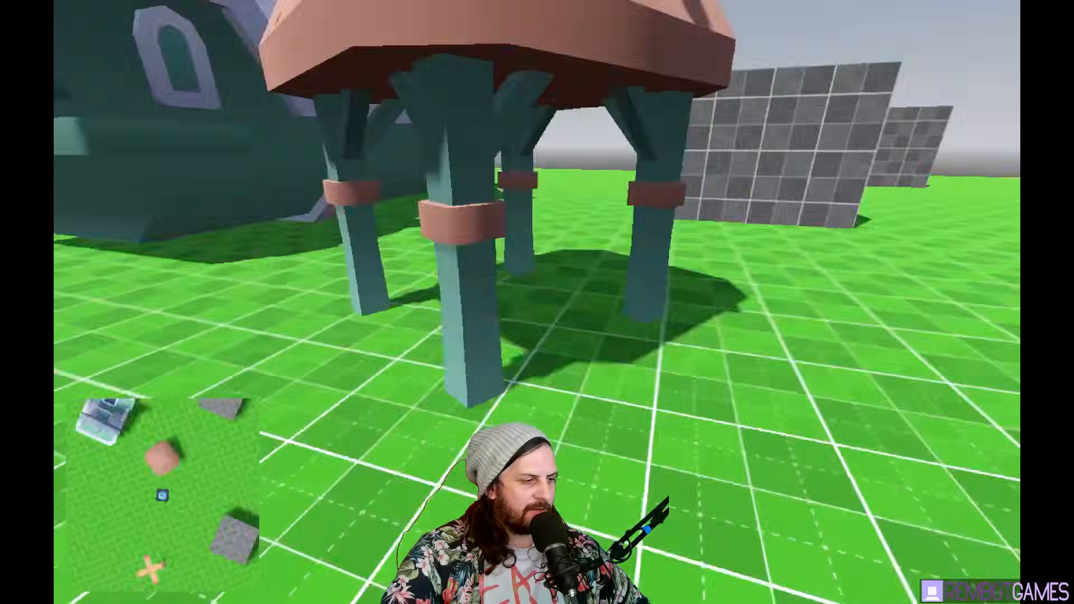
key("w")
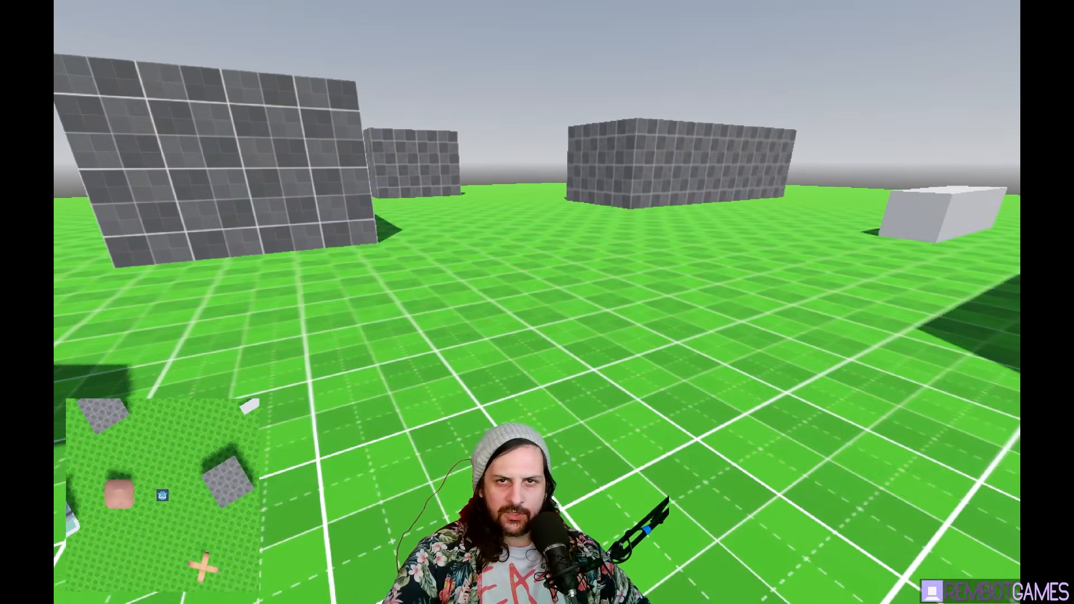
key("w")
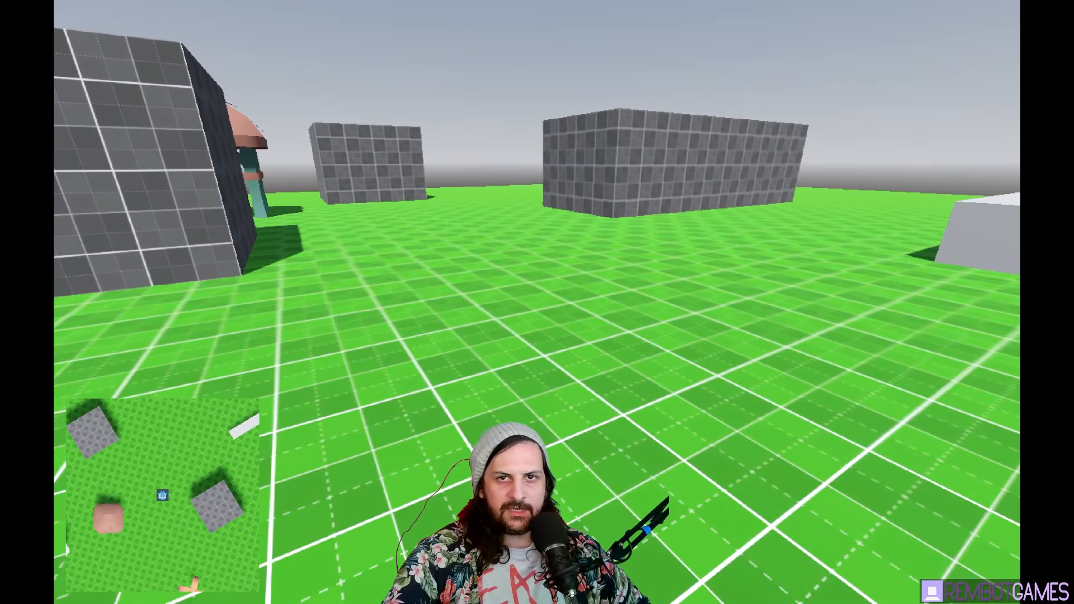
key("w")
key("w")
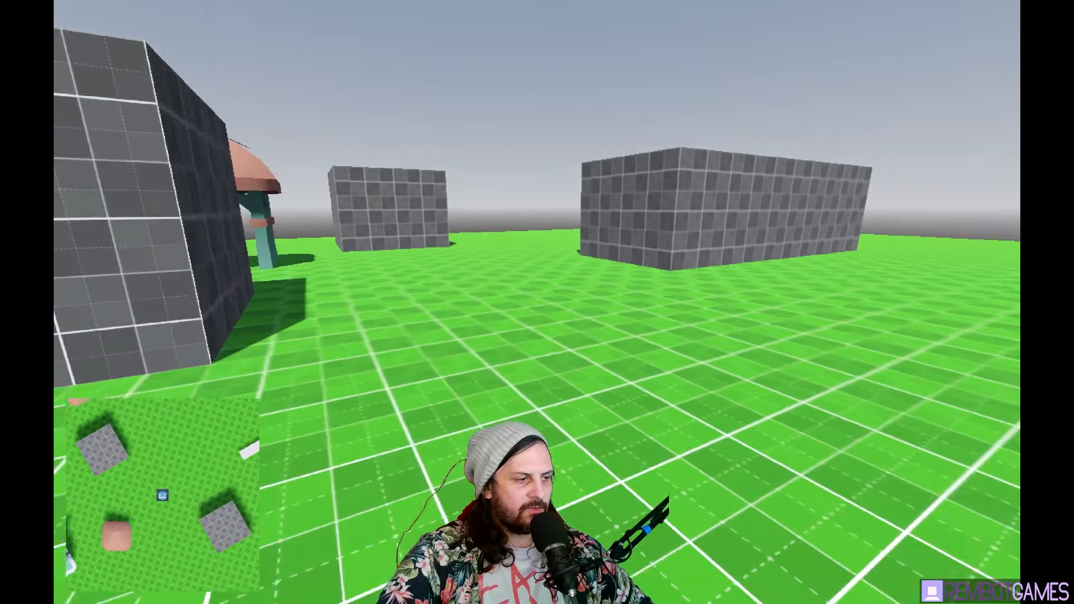
key("w")
- Add a Node3D as a child of MainScene in the main scene
left_click(144, 32)
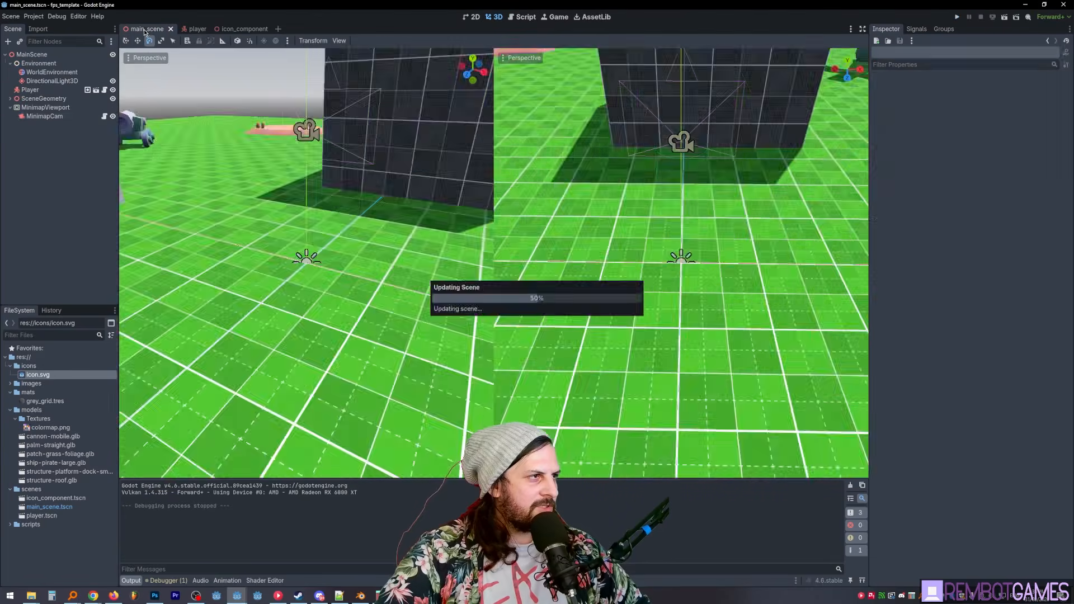
middle_click_drag(132, 210, 182, 224)
left_click(182, 225)
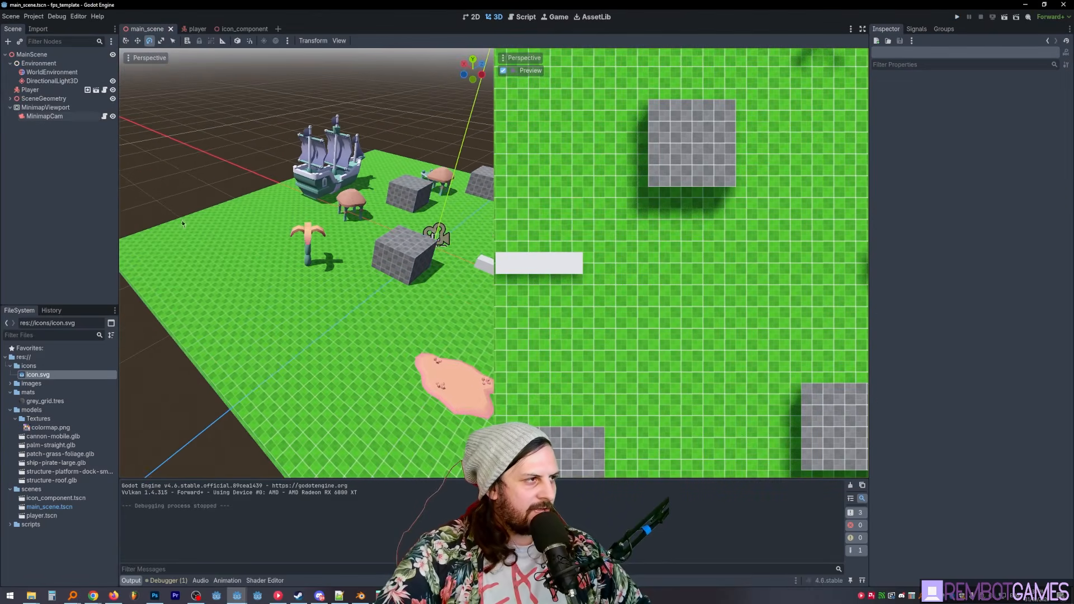
key("ctrl+a")
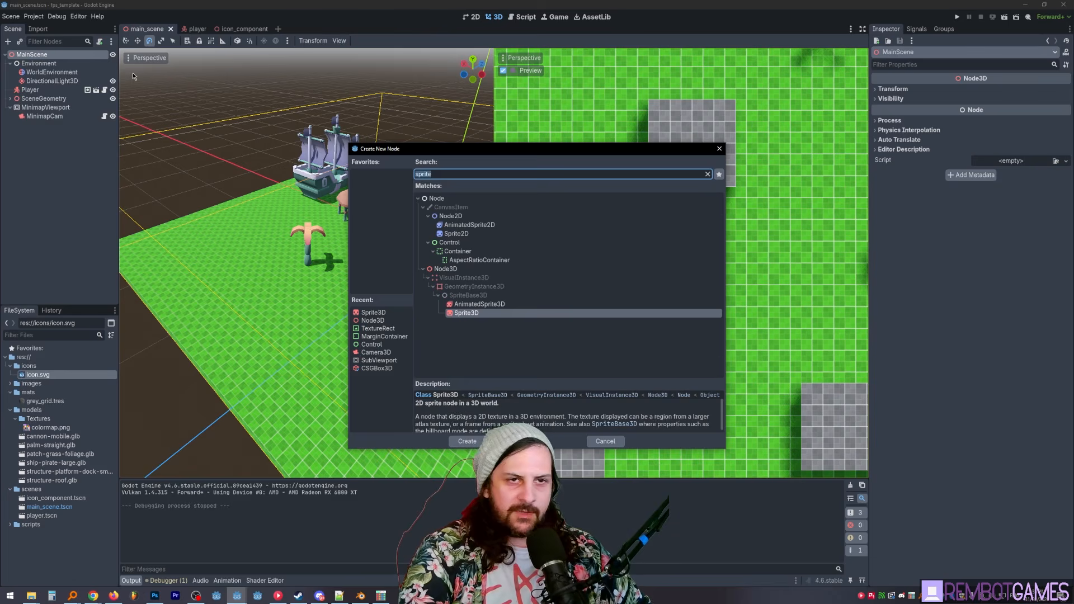
type("node3d")
key("Return")
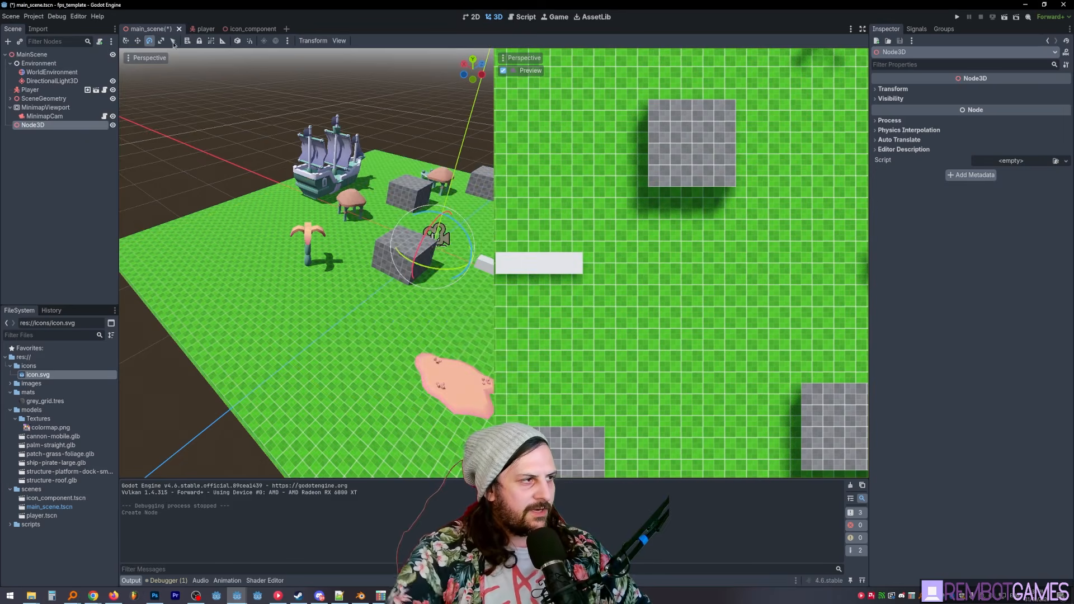
- Switch to a single viewport and move the new Node3D onto open ground near the round-roofed structure
key("f")
left_click(339, 40)
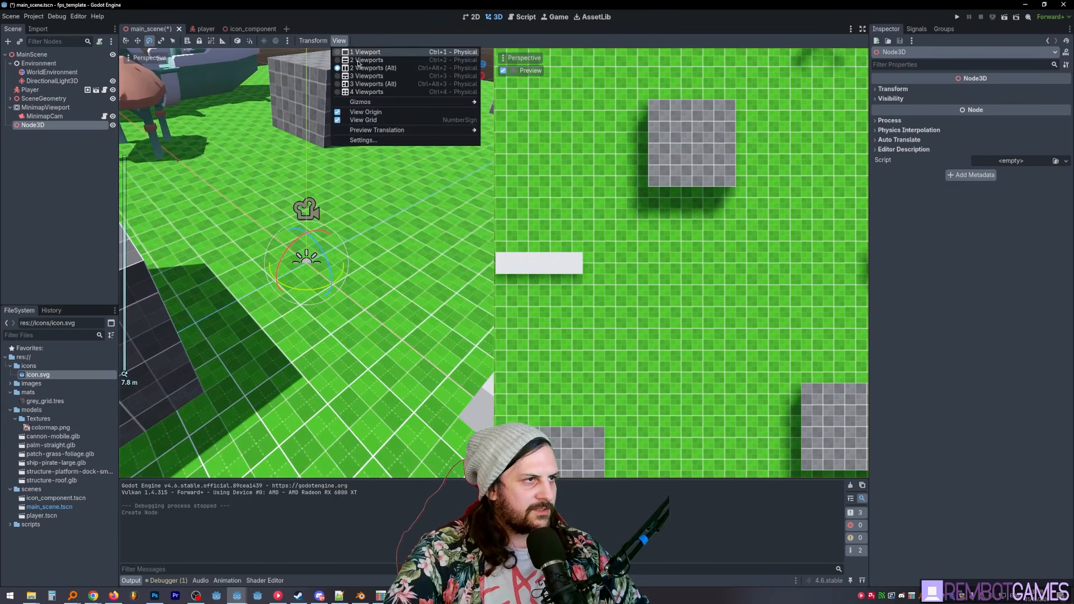
left_click(366, 52)
middle_click_drag(403, 241, 247, 226)
scroll(280, 190, "up", 5)
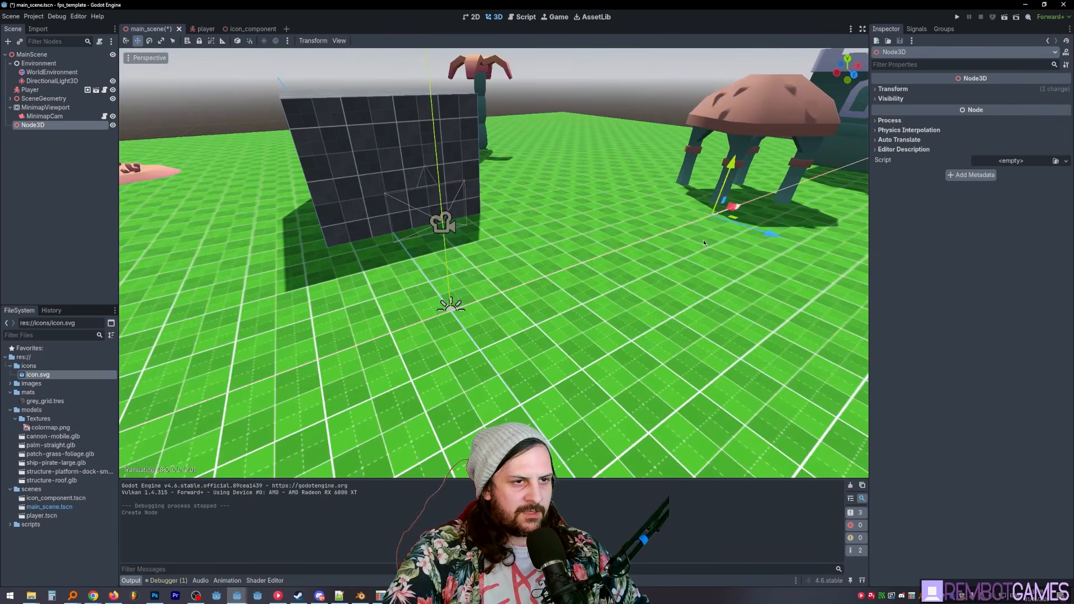
left_click_drag(703, 240, 666, 252)
key("f")
middle_click_drag(666, 252, 795, 229)
scroll(794, 230, "up", 5)
scroll(794, 229, "down", 4)
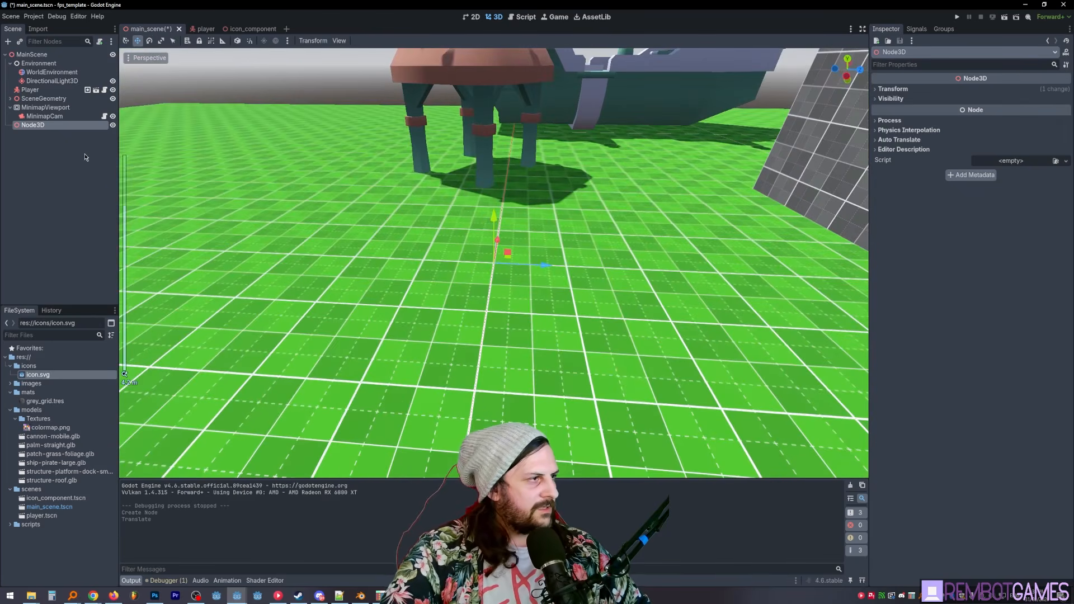
- Rename the new Node3D as Enemy
key("F2")
type("Enemy")
key("Return")
key("F2")
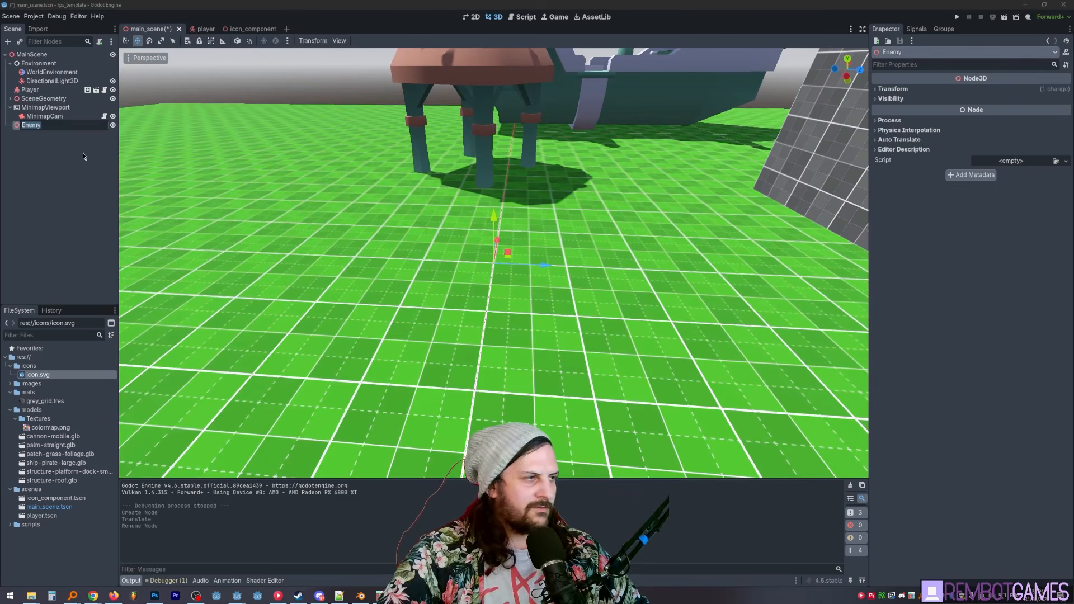
left_click(77, 154)
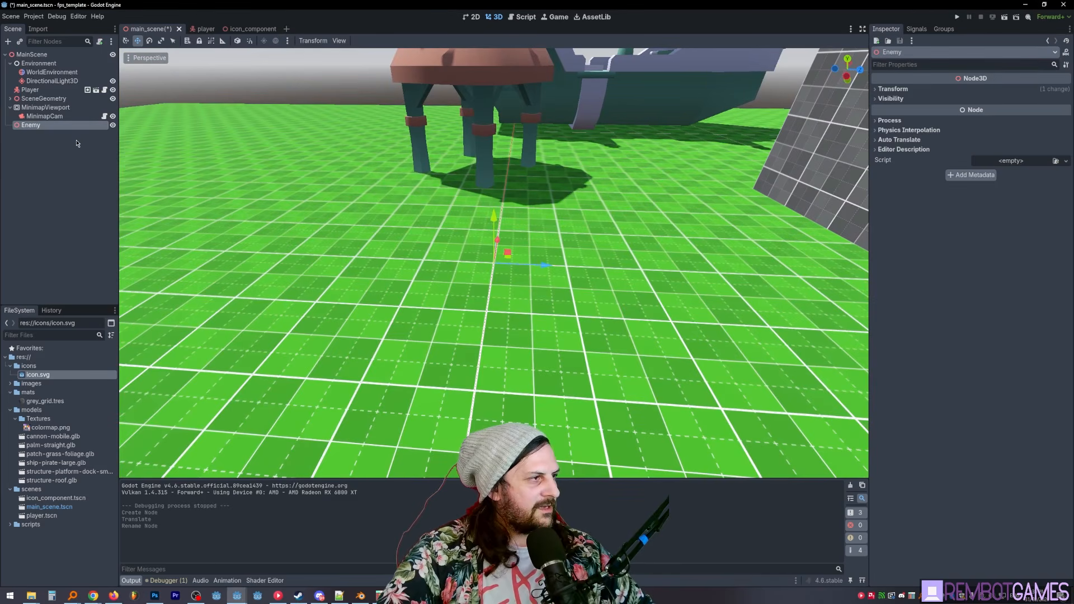
- Add a MeshInstance3D with a capsule mesh under Enemy and raise it above the ground
key("ctrl+a")
type("mesh")
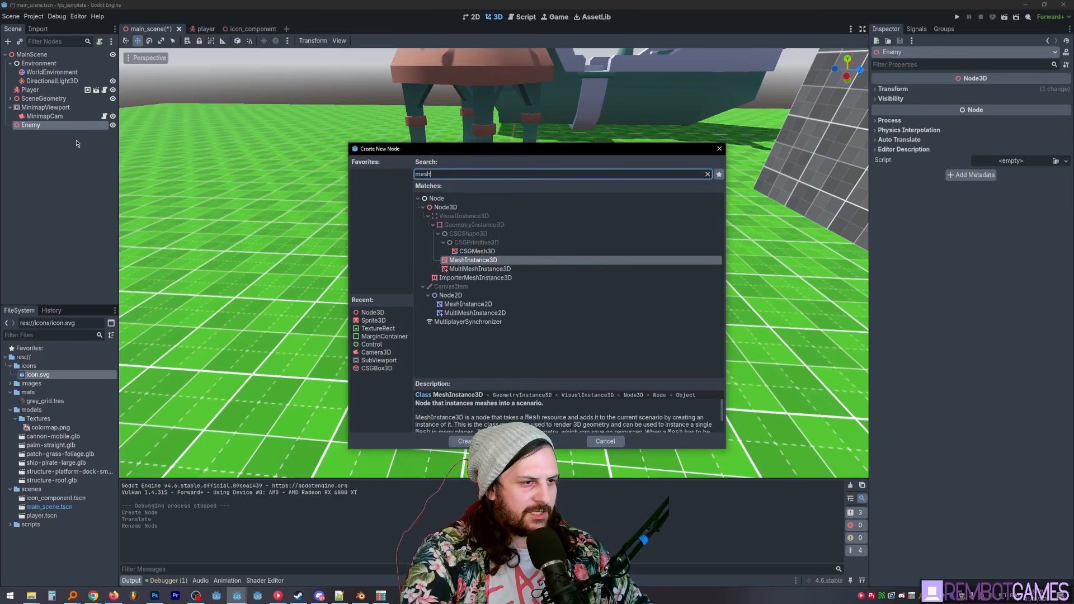
key("Return")
left_click(1012, 90)
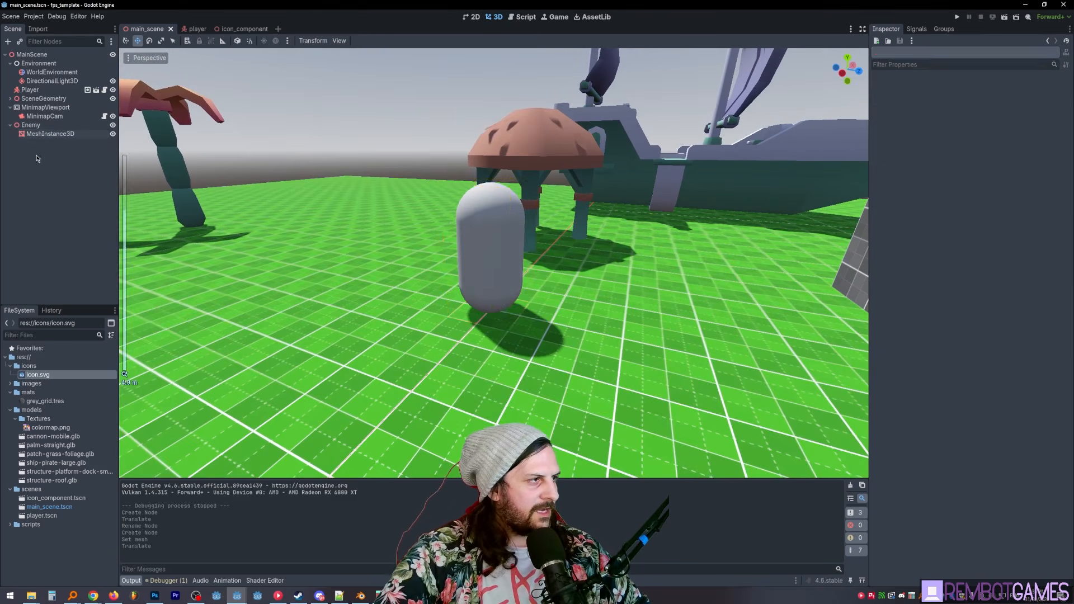
- Instantiate icon_component.tscn as a child of Enemy
left_click(33, 124)
key("ctrl+shift+a")
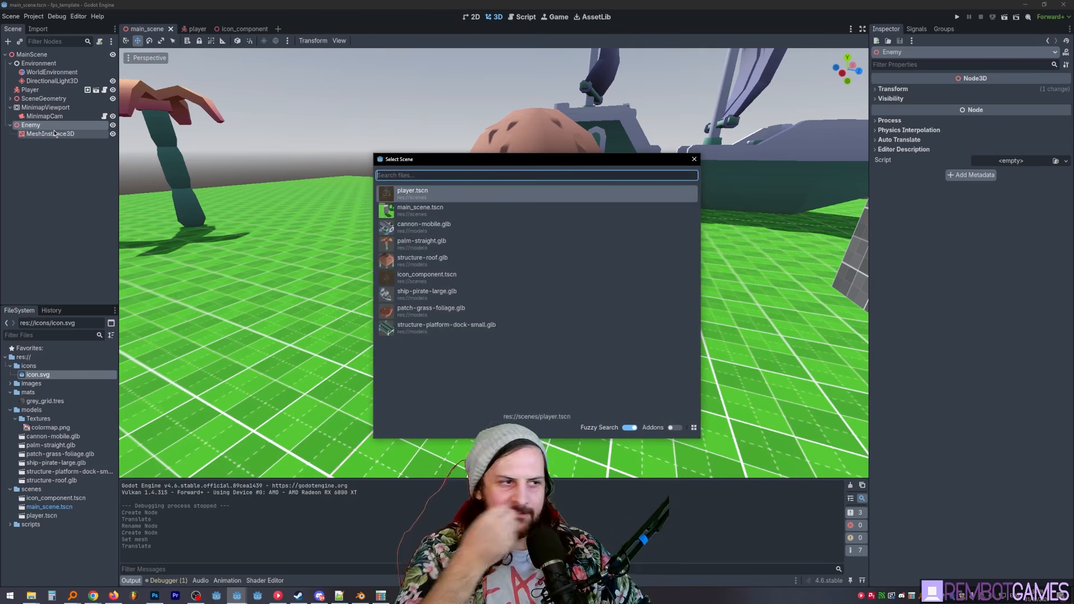
double_click(430, 277)
left_click(72, 192)
- Assign icon.svg as the Map Icon of Enemy's IconComponent and save the main scene
left_click(67, 144)
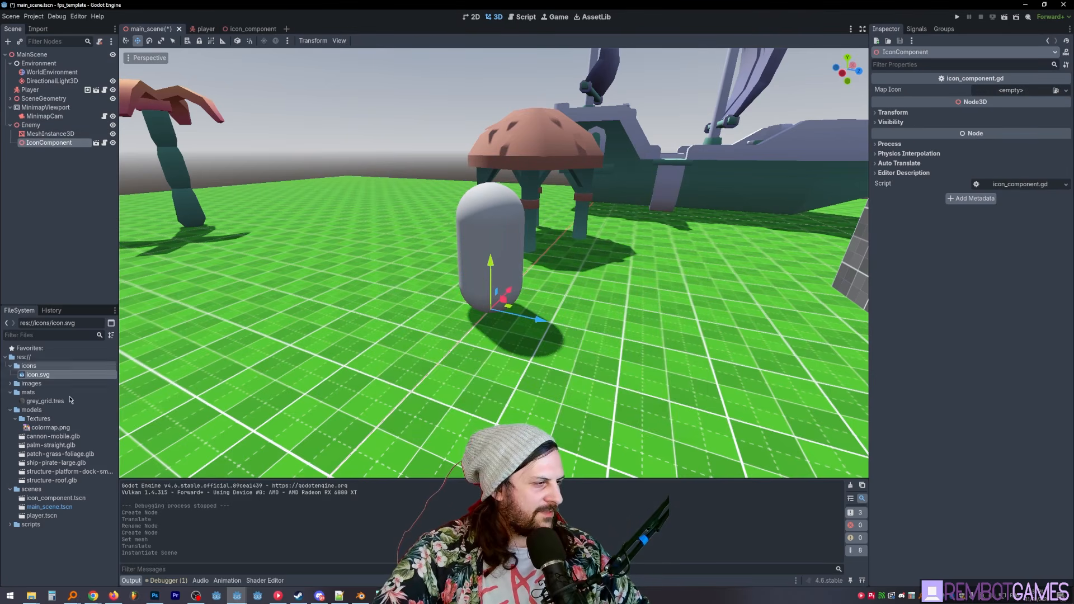
left_click(10, 385)
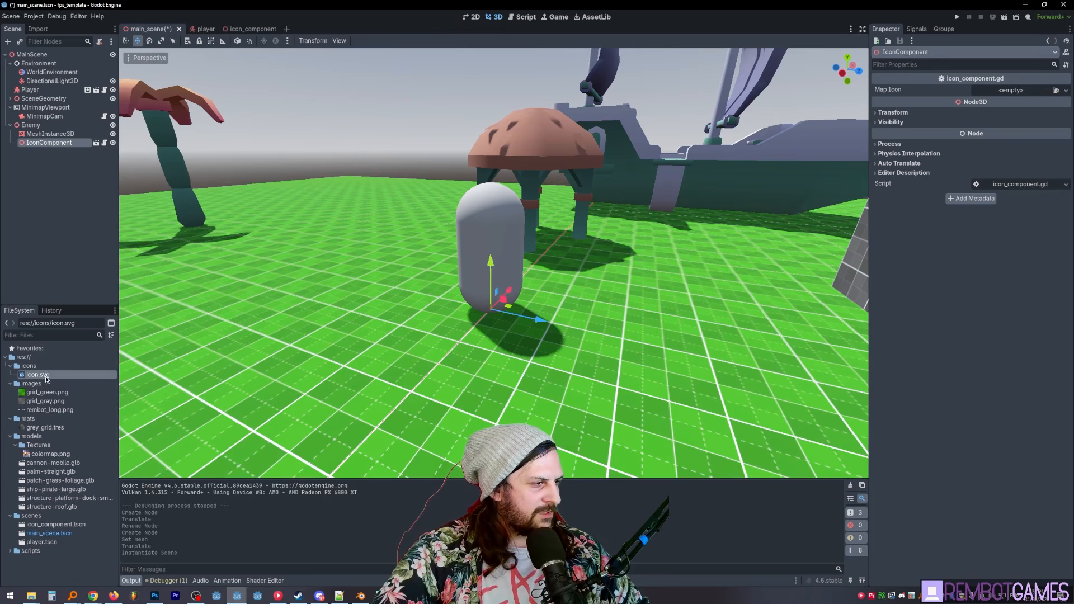
left_click_drag(179, 368, 1000, 93)
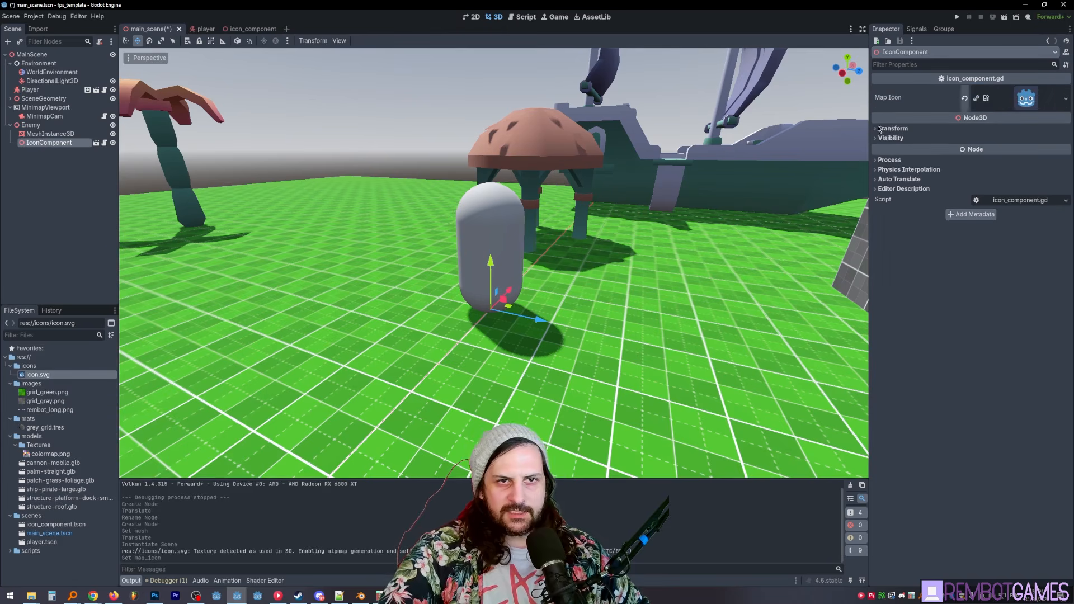
middle_click_drag(649, 189, 650, 215)
key("ctrl+s")
- Run the project and walk around the enemy capsule, comparing the player and enemy icons on the minimap
key("F5")
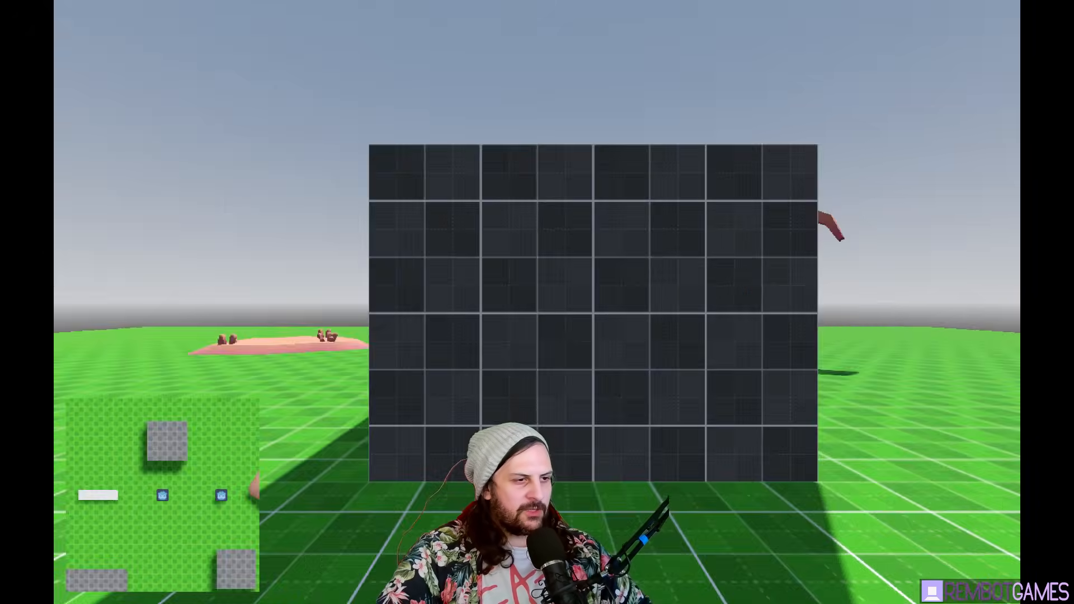
key("w")
key("s")
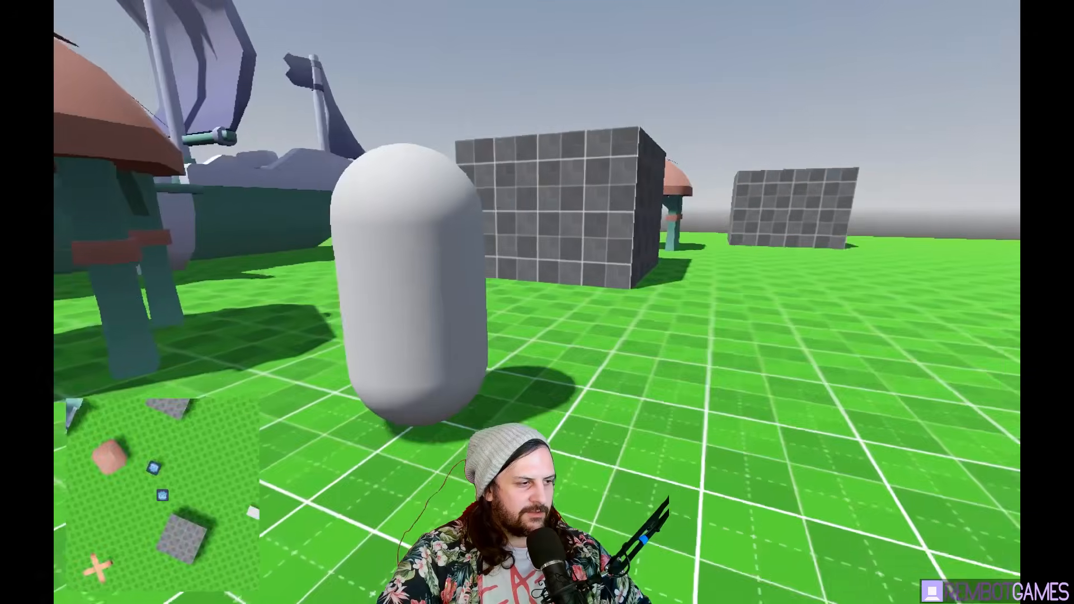
key("d")
key("w")
key("s")
key("d")
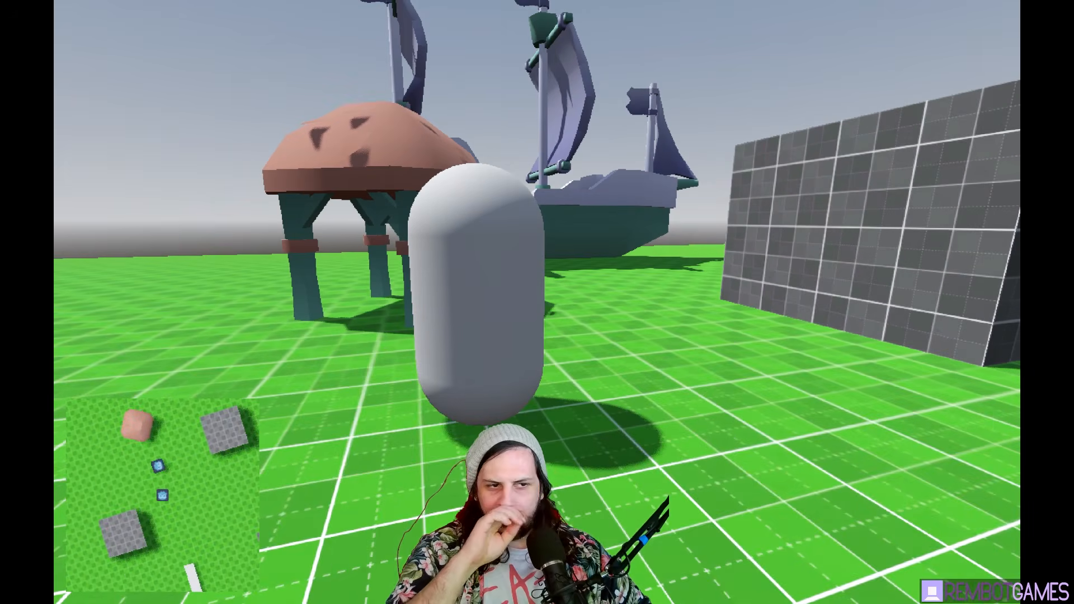
key("d")
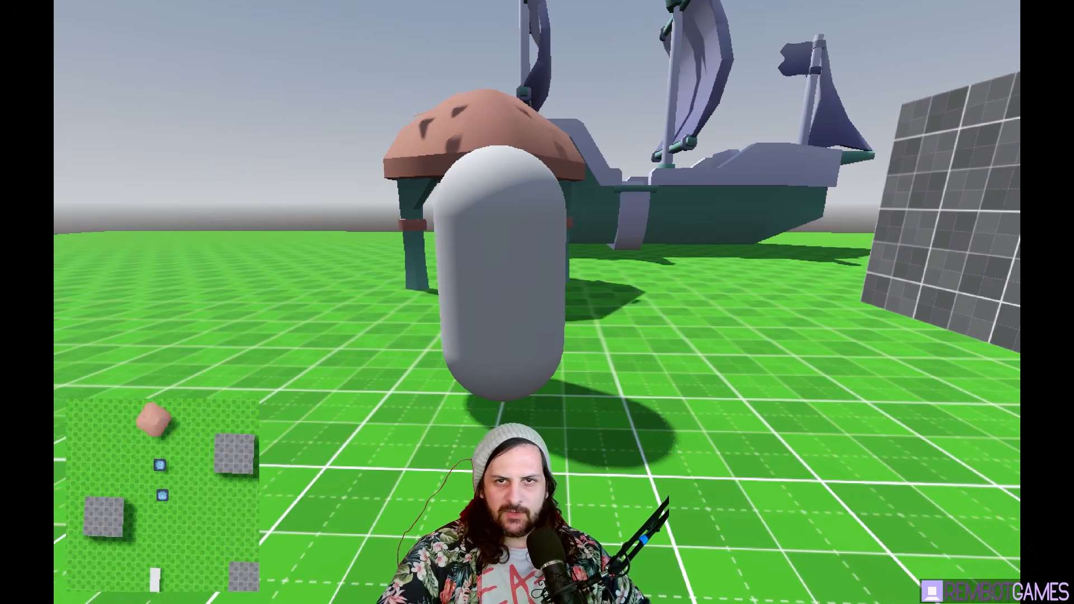
key("s")
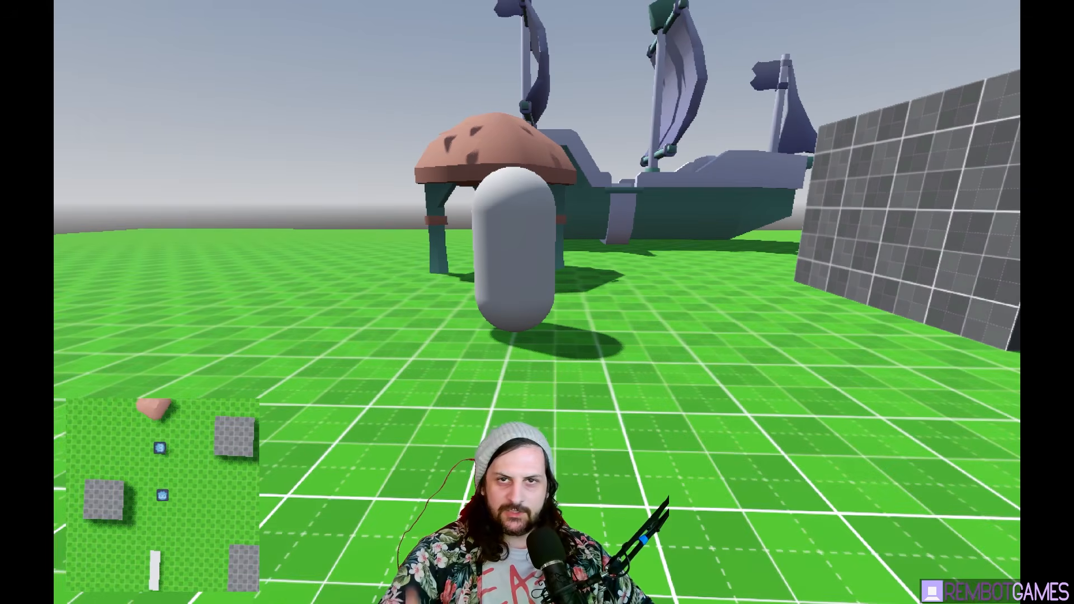
- Walk back and forth in front of the enemy capsule to compare both minimap icons, and stop the project
key("s")
key("w")
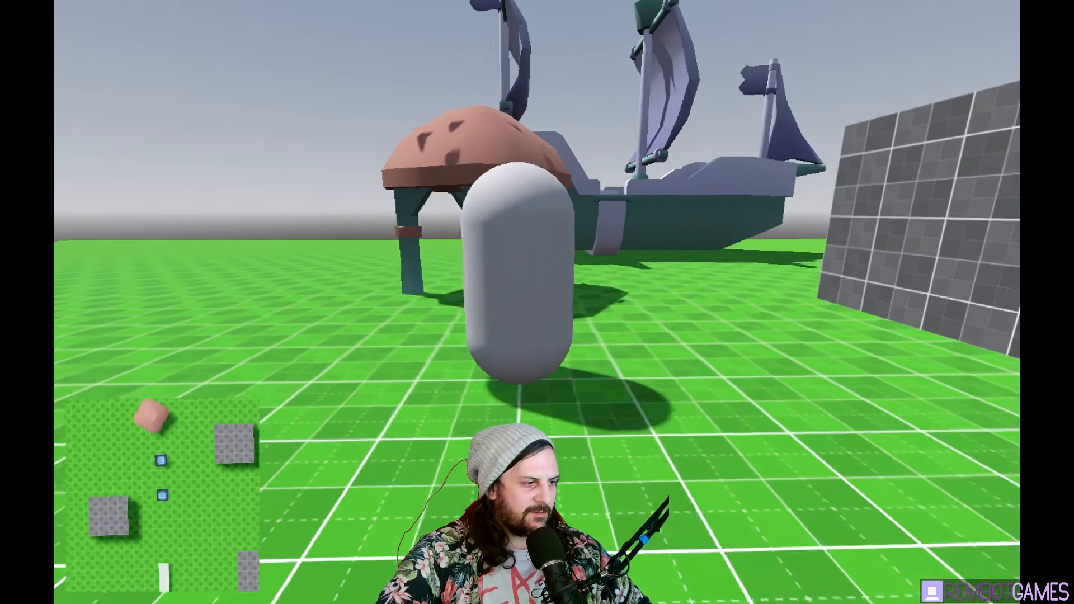
key("Escape")
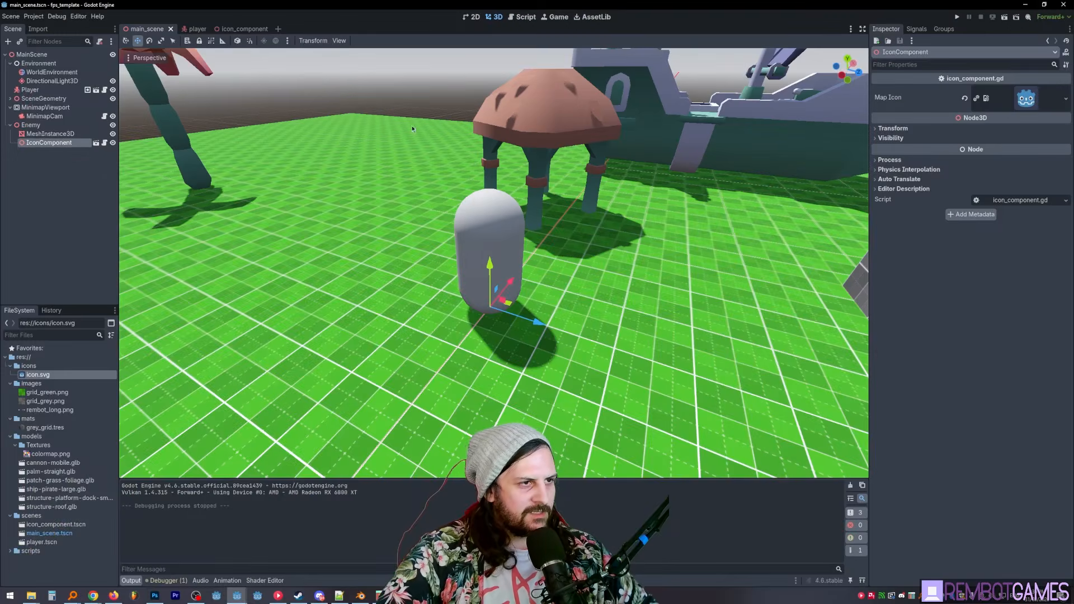
- Attach a new script enemy.gd, stored in res://scripts, to the Enemy node
left_click(33, 125)
left_click(99, 42)
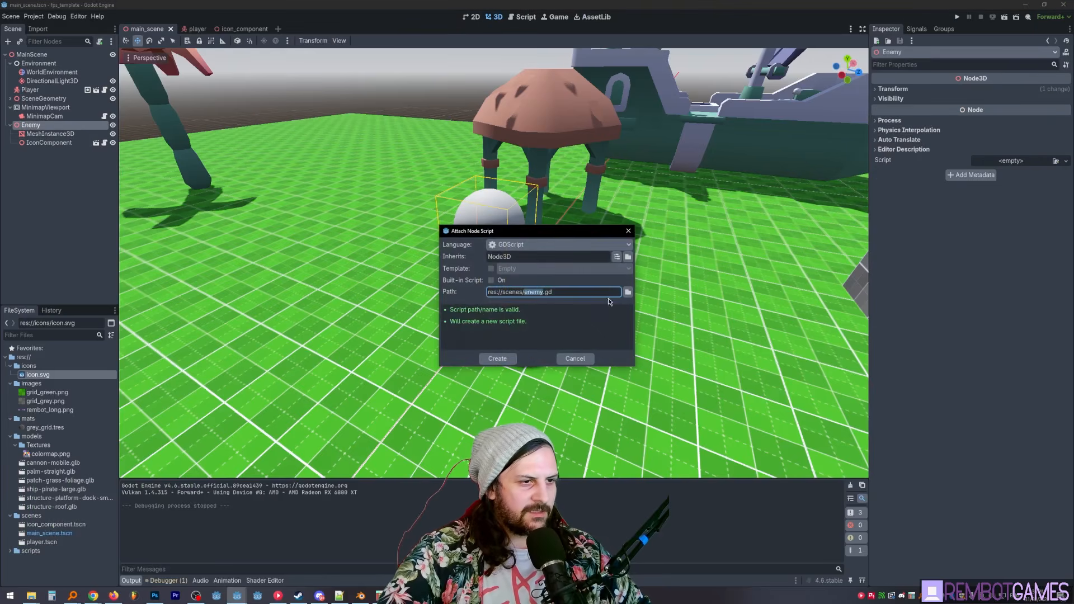
left_click(611, 301)
left_click(340, 162)
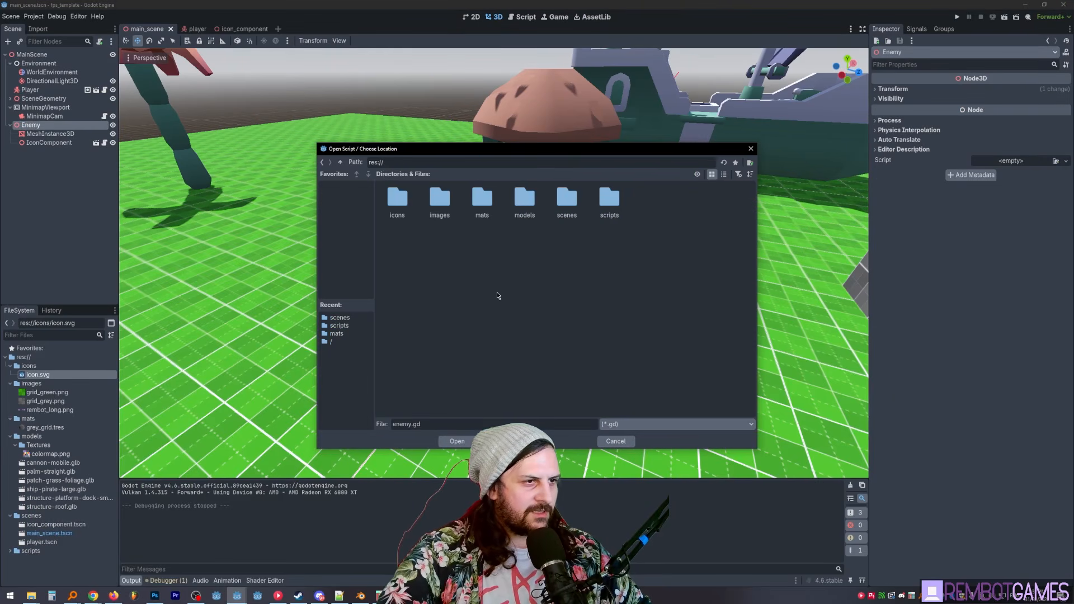
double_click(608, 202)
left_click(457, 441)
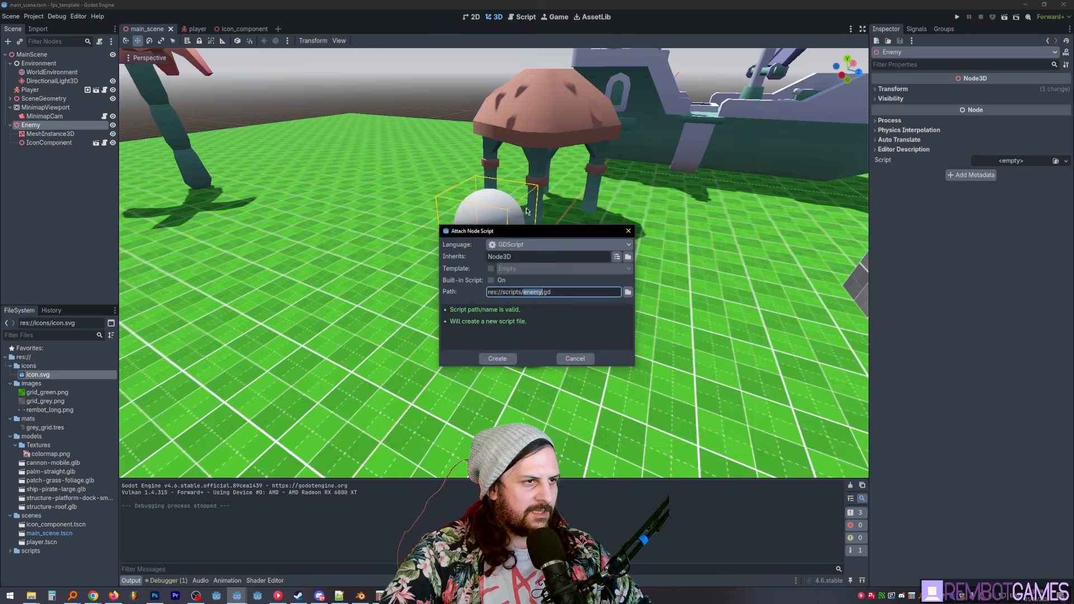
left_click(499, 361)
- Add a _physics_process function to enemy.gd that calls rotate_y(delta * 10.0)
key("Return")
key("Return")
type("fun")
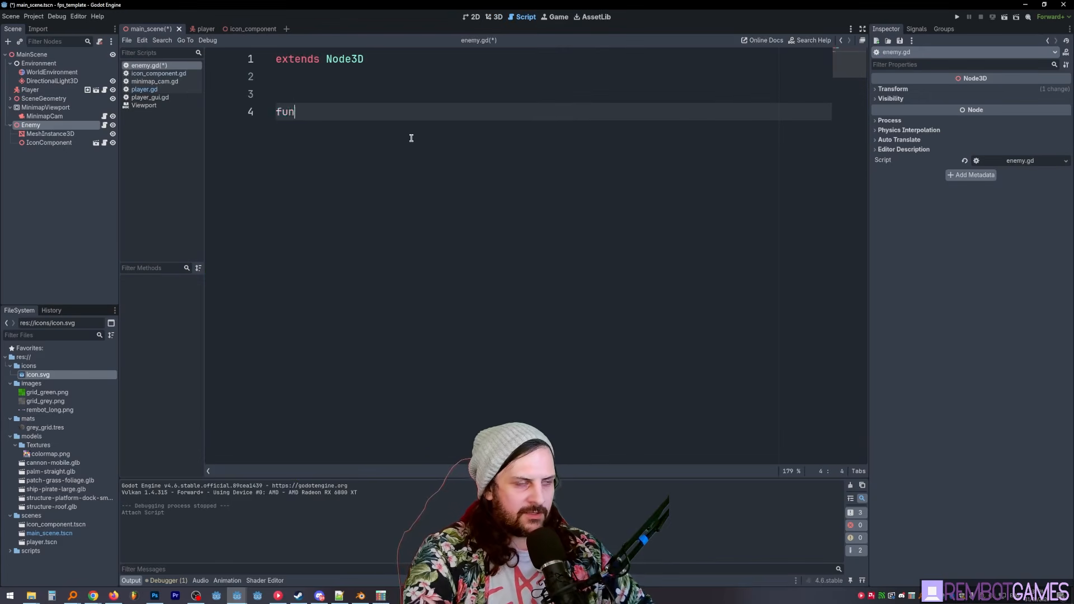
type("c _ph")
key("Return")
key("Return")
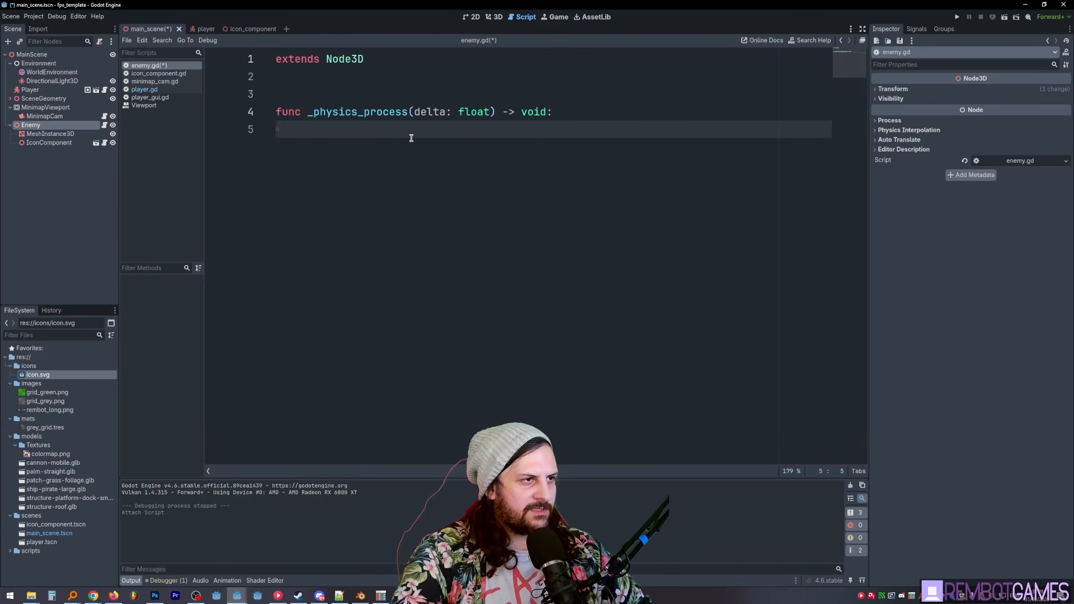
type("rotate_y(delta ")
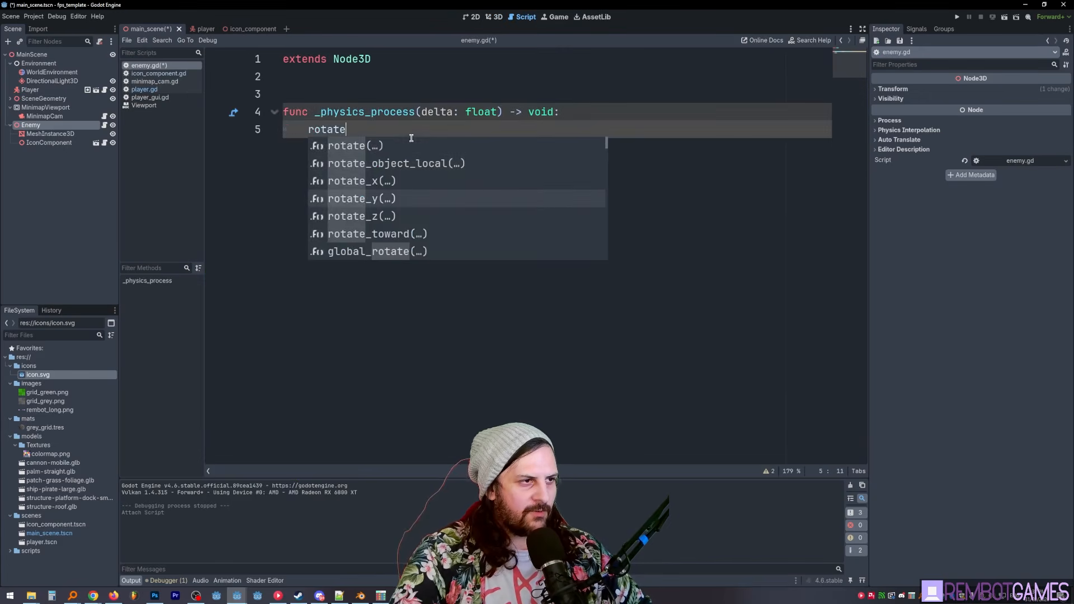
type("* 10.0")
- Run the project and walk up to the enemy to check whether its minimap icon spins
key("F5")
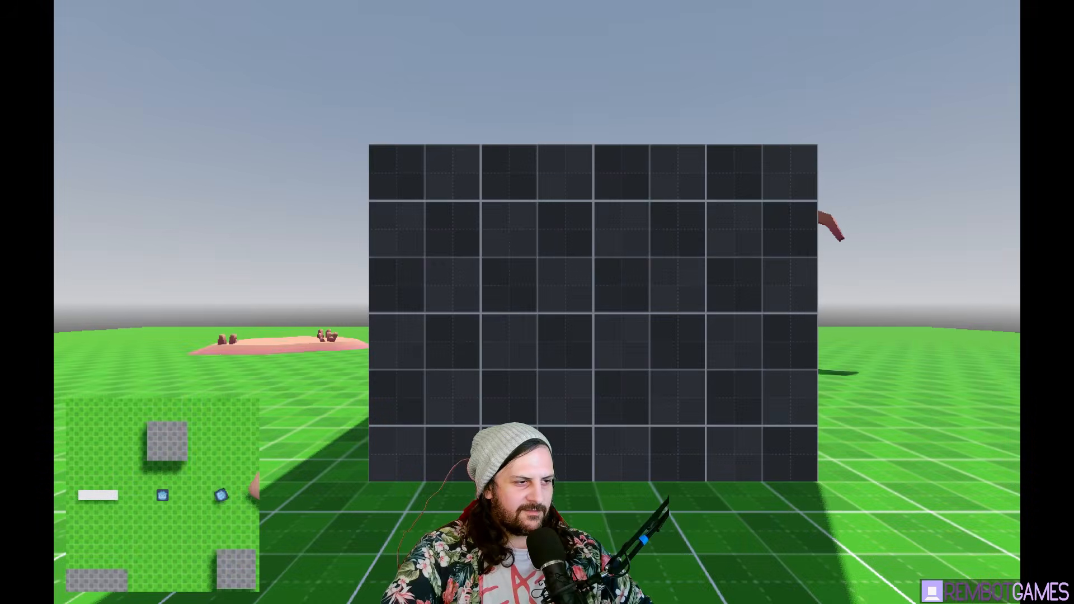
key("w")
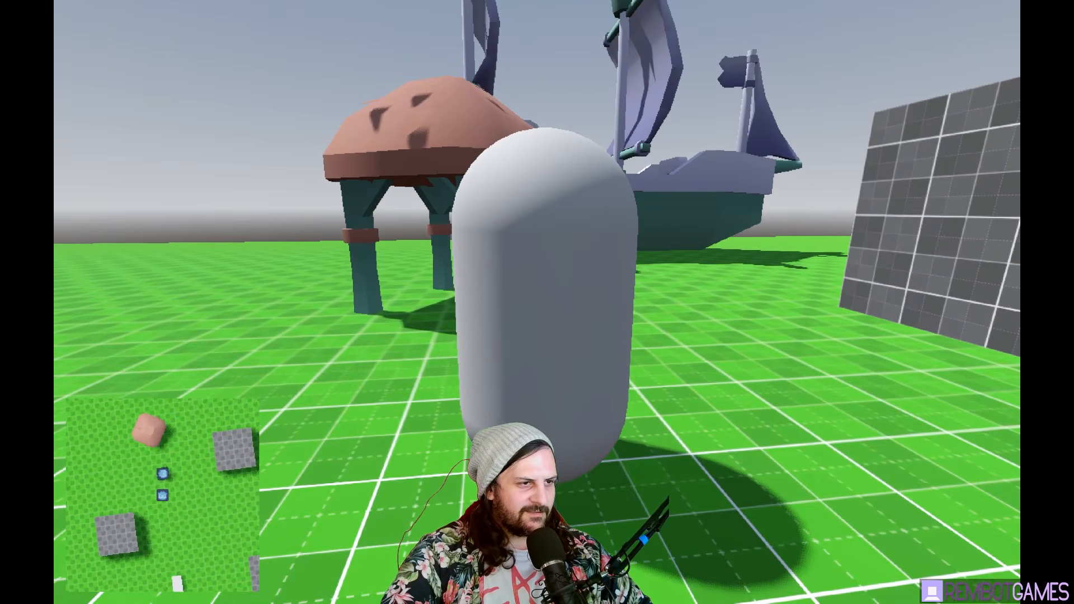
key("s")
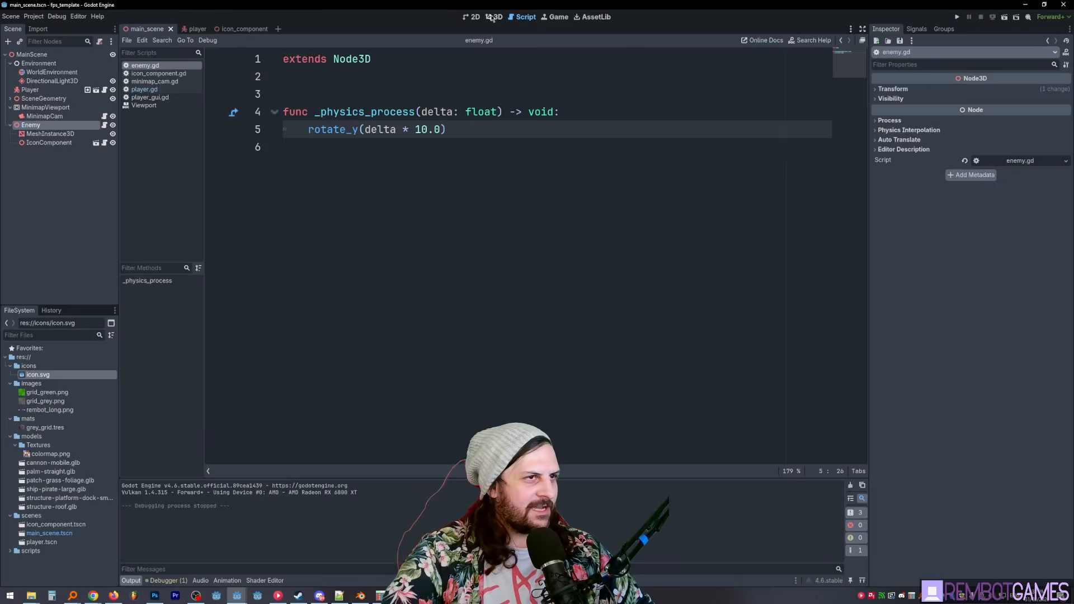
- Add a CSGBox3D under Enemy as a face marker on the capsule's upper part, sized 0.6 by 0.3 by 0.4 m
left_click(494, 17)
left_click(472, 16)
left_click(494, 16)
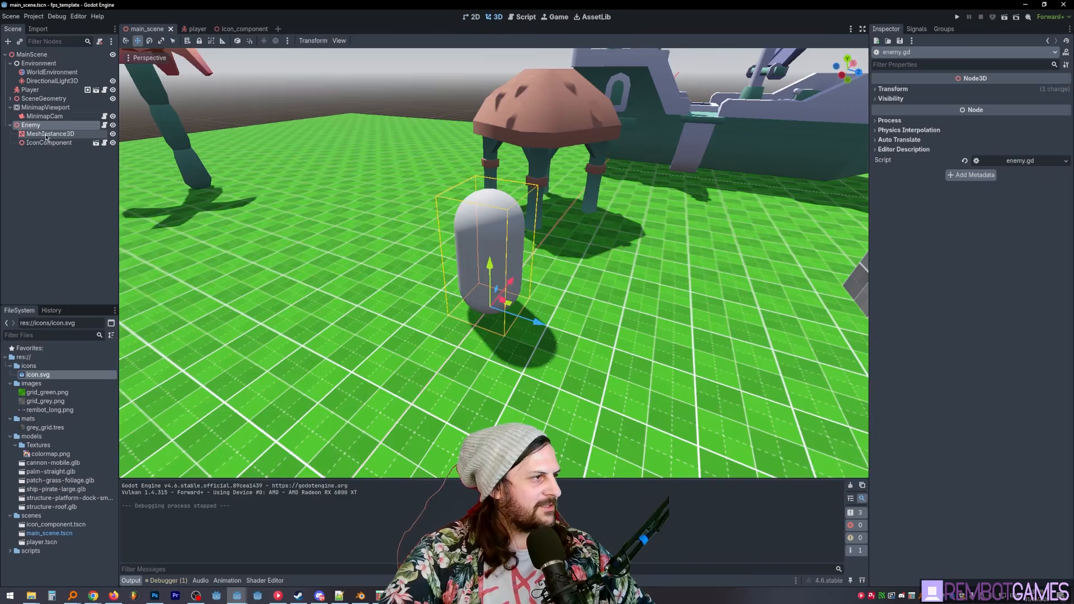
left_click(47, 134)
left_click(31, 125)
key("ctrl+a")
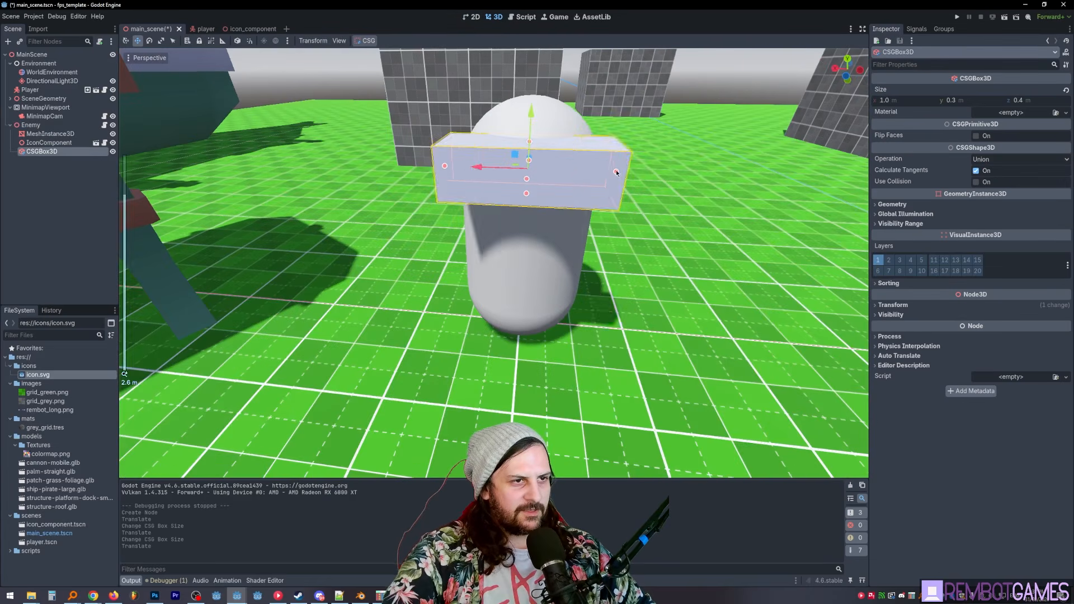
left_click_drag(616, 171, 580, 173, "alt")
middle_click_drag(616, 211, 471, 194)
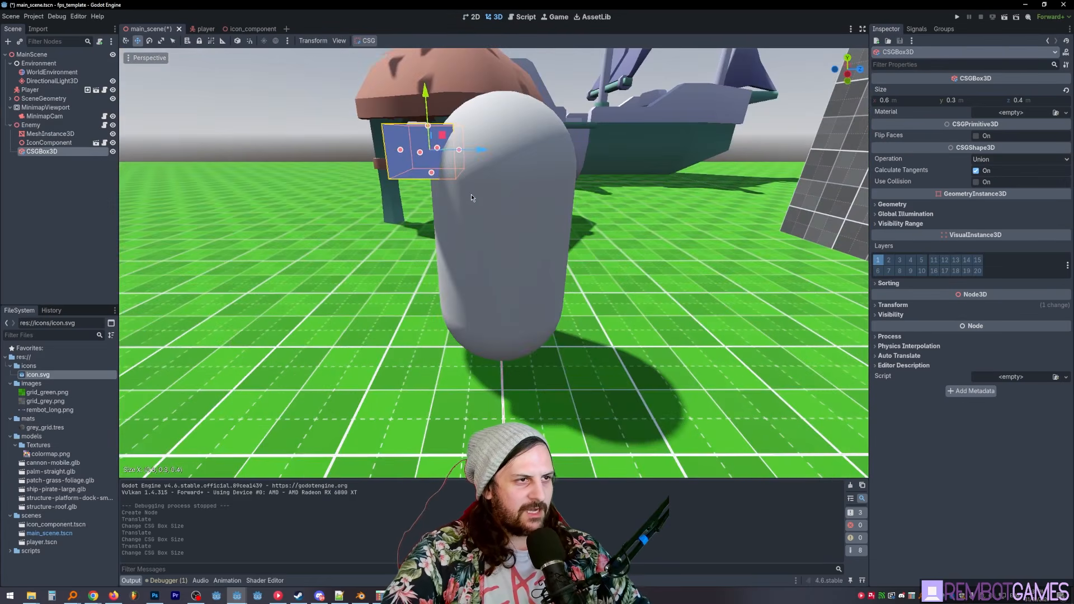
- Run the project, compare the rotating box on the enemy with its minimap icon, then stop and save
key("F5")
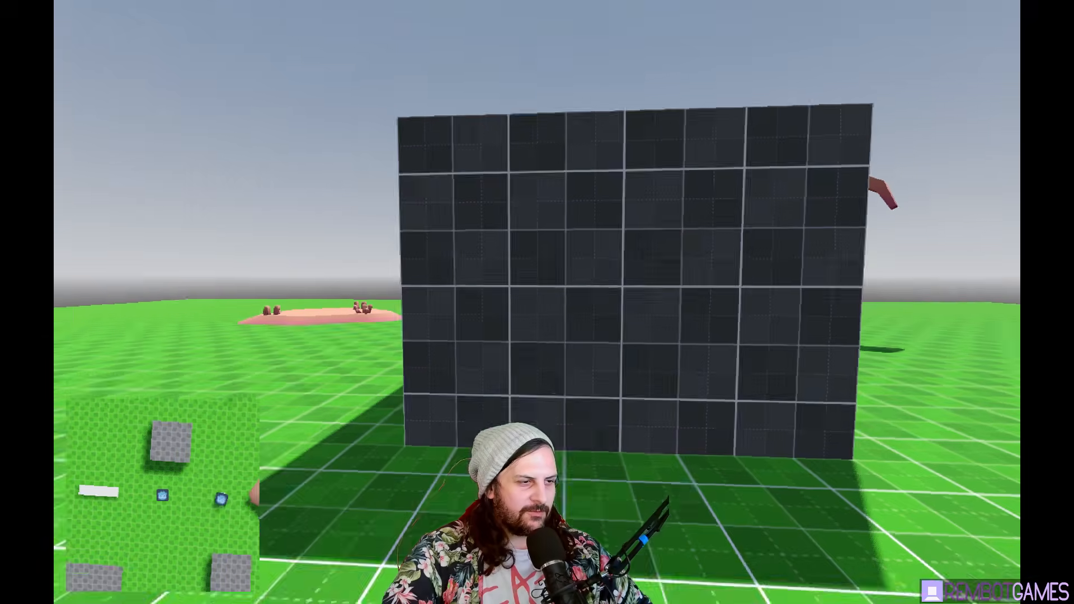
key("w")
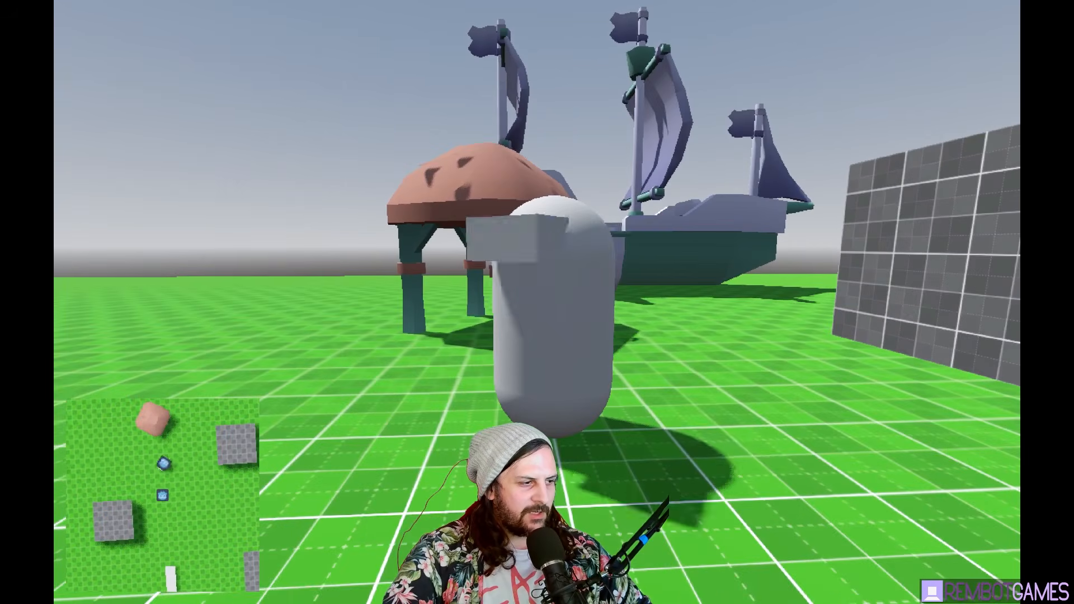
key("w")
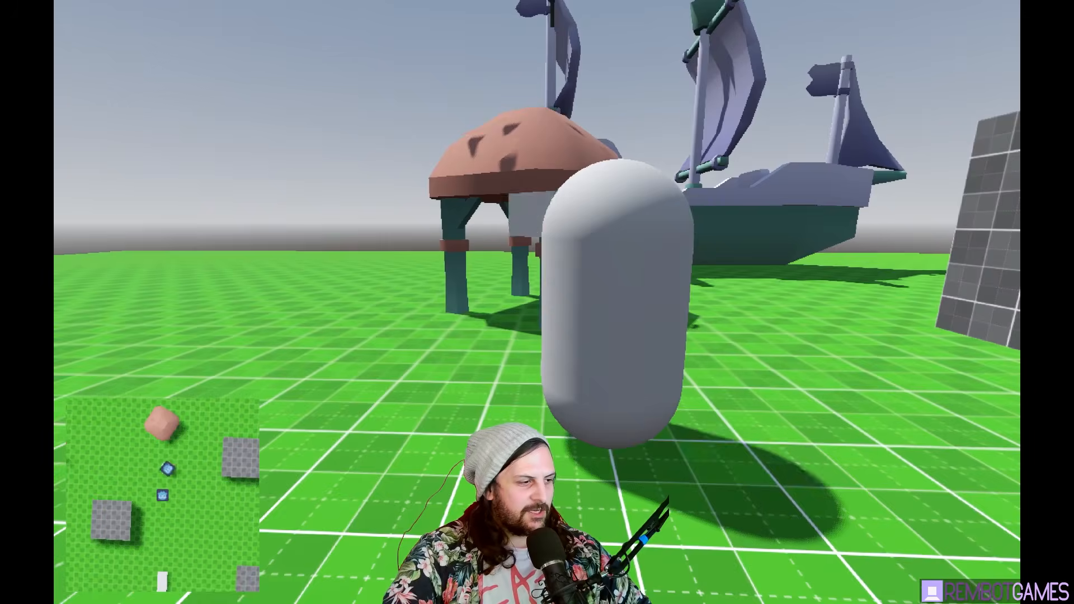
key("s")
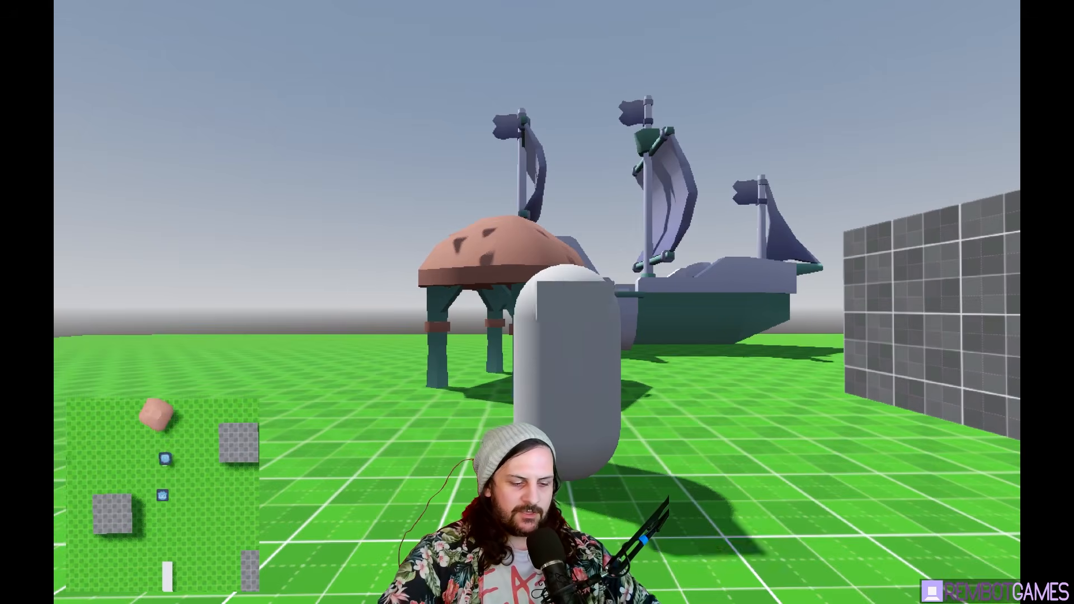
key("Escape")
key("ctrl+s")
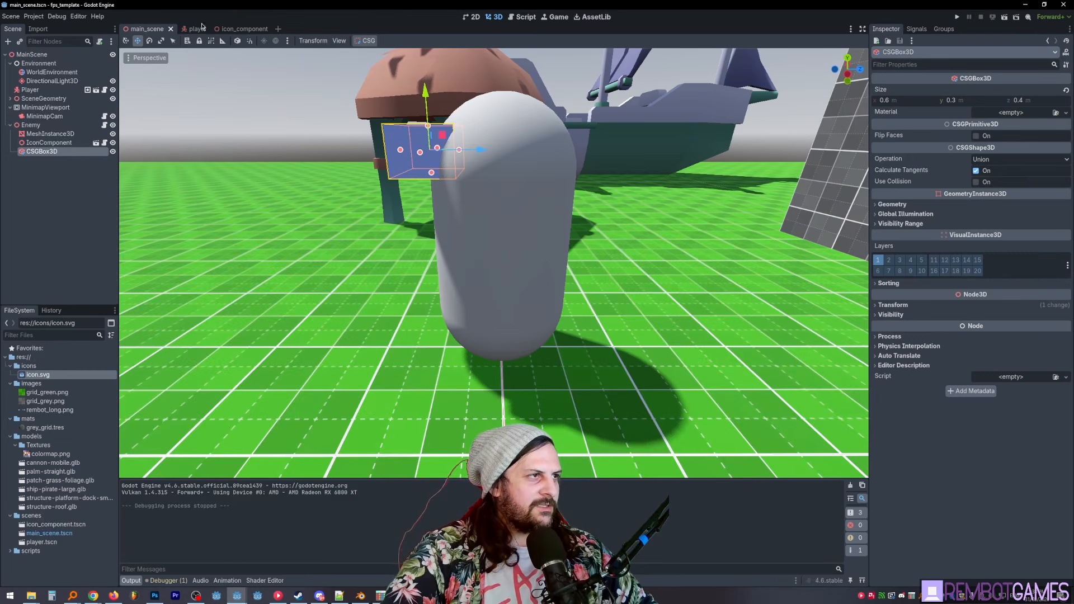
- Open the player scene and select MinimapRect inside PlayerGUI's MarginContainer
left_click(203, 27)
key("ctrl+s")
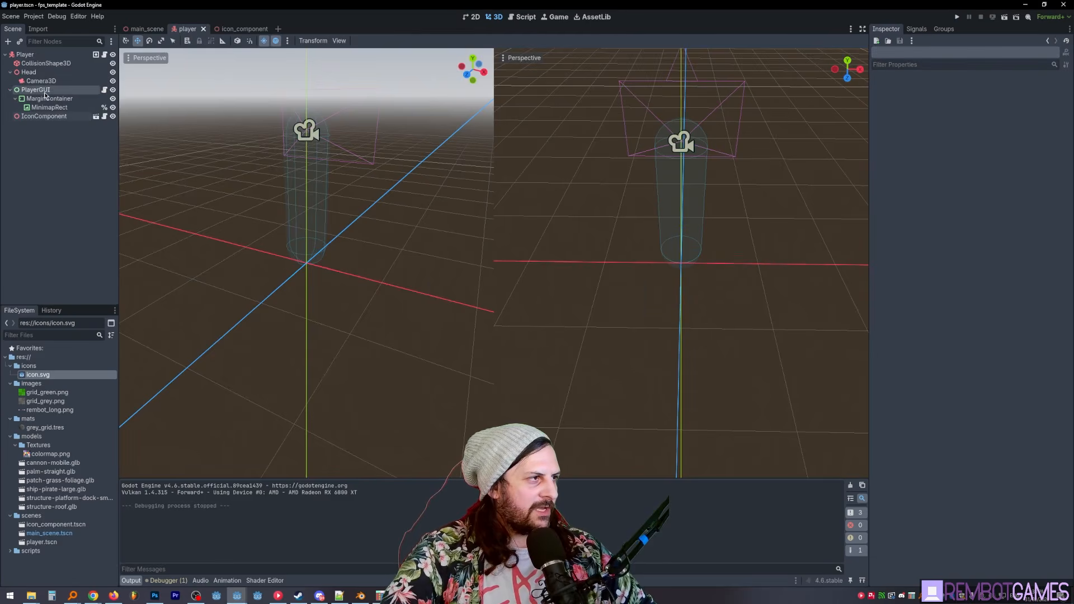
left_click(45, 93)
left_click(49, 108)
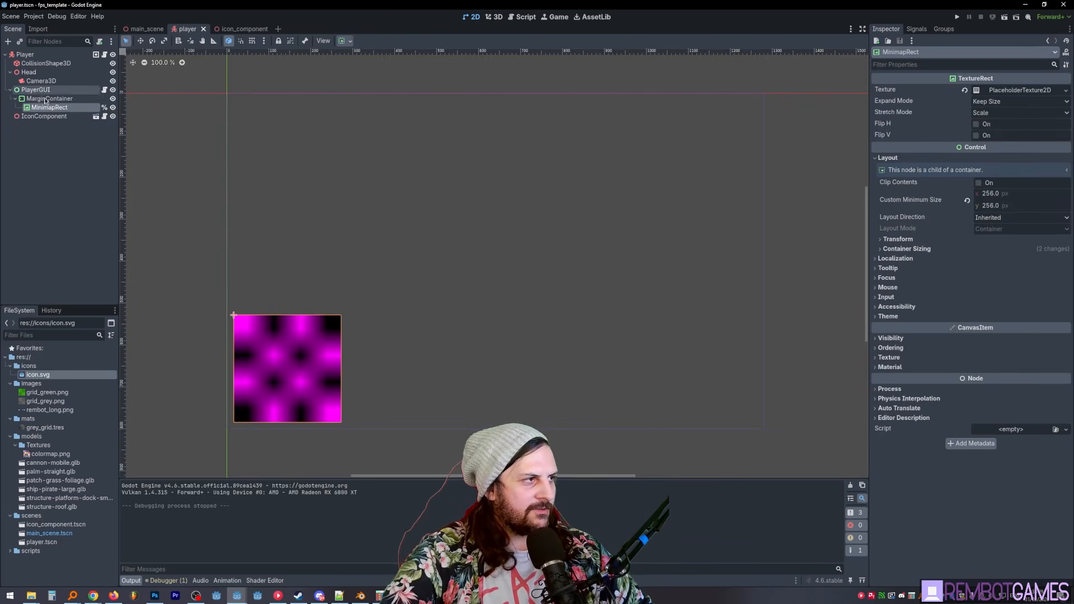
key("ctrl+a")
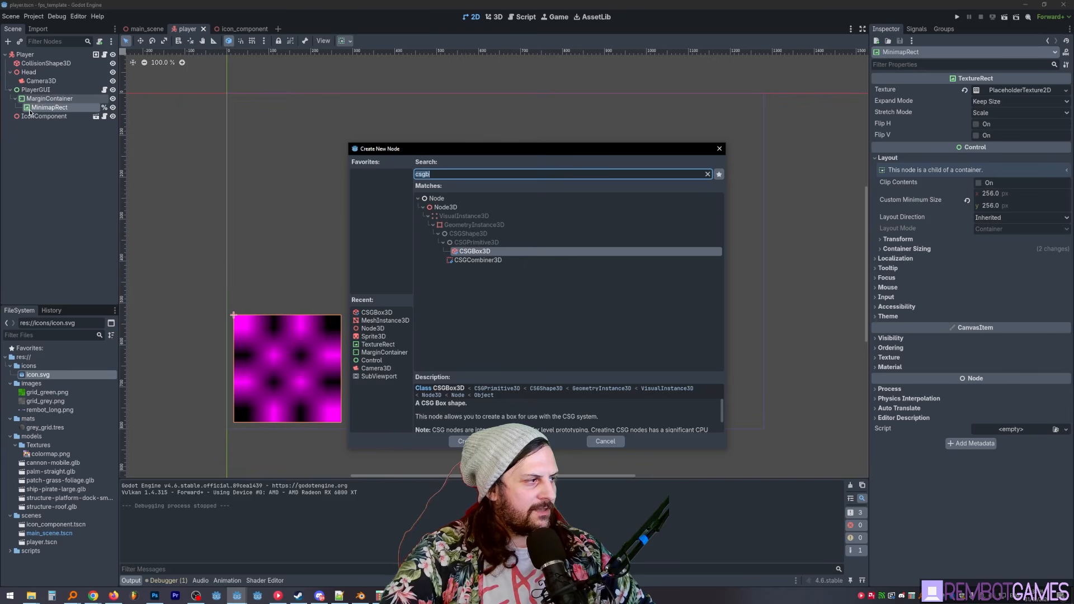
left_click_drag(464, 155, 454, 150)
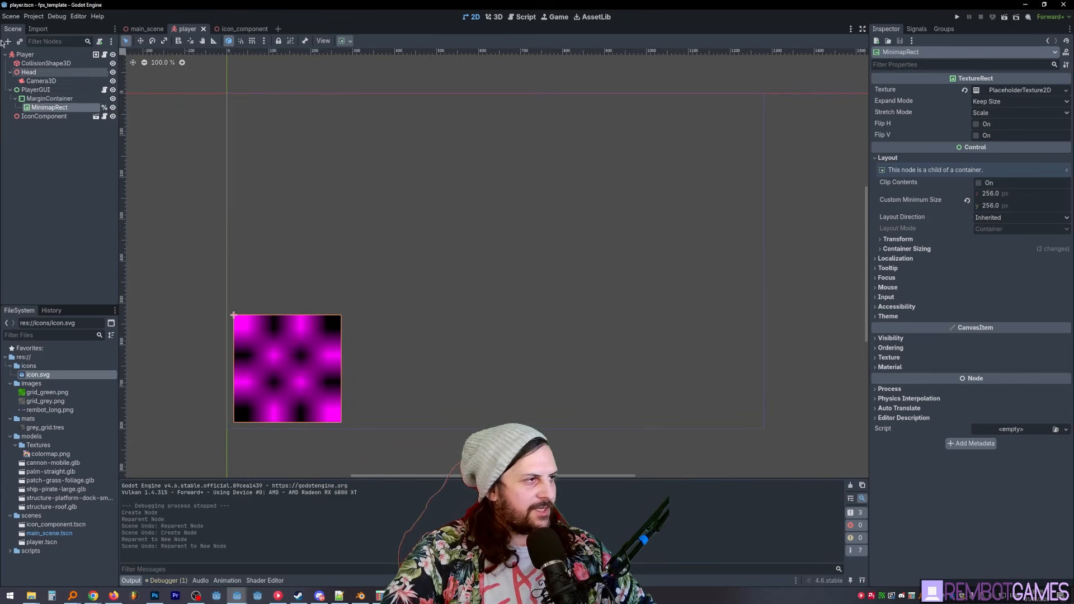
left_click(50, 99)
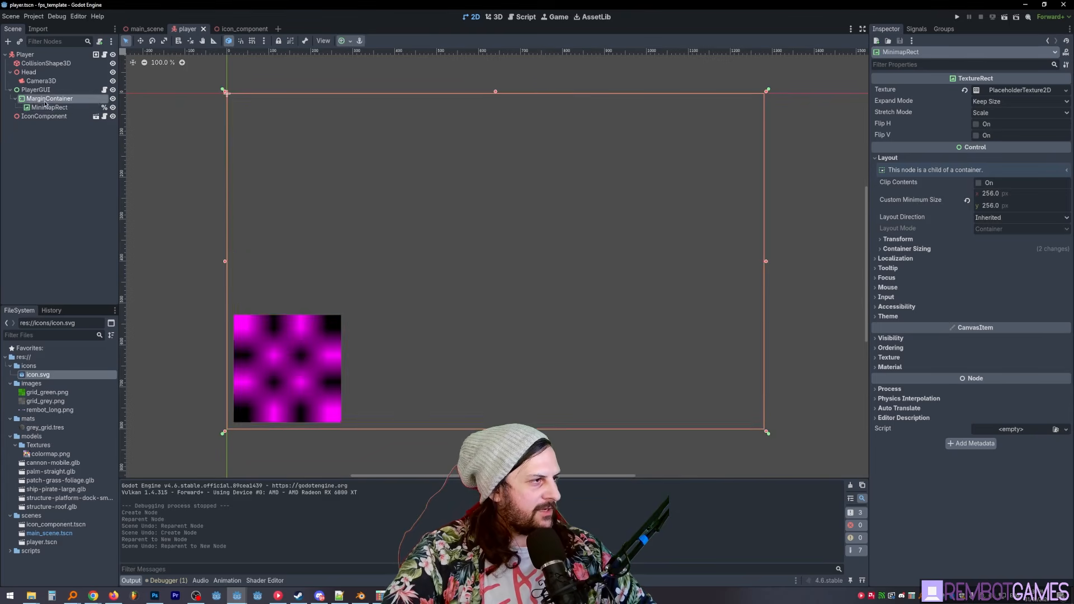
- Duplicate MinimapRect so that one copy, renamed CircleClip, becomes the parent of the other inside MarginContainer
left_click(50, 107)
key("ctrl+d")
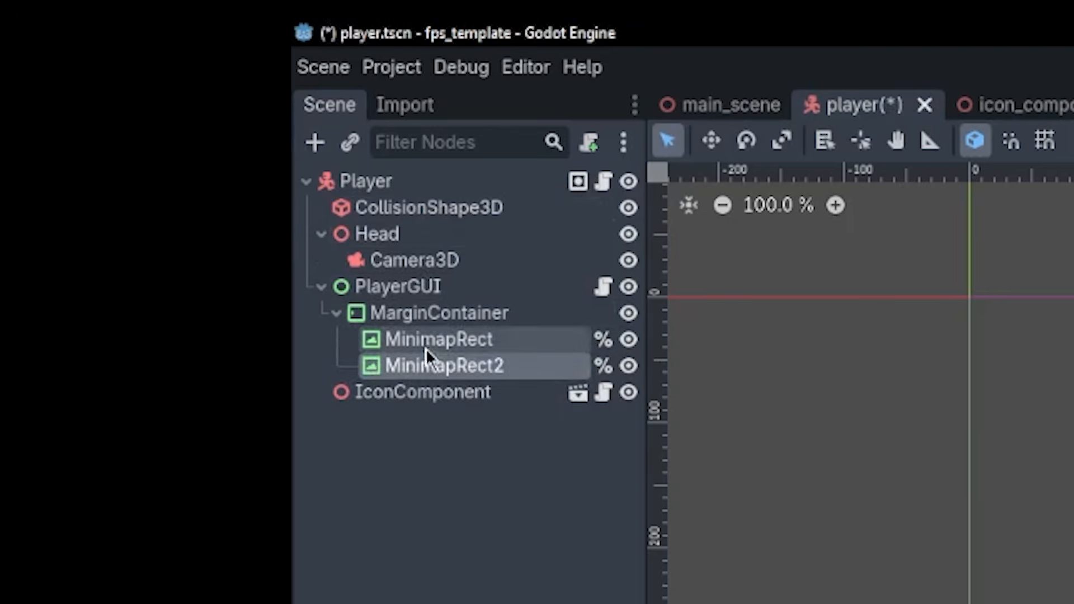
left_click(441, 364)
left_click_drag(427, 372, 479, 353)
double_click(491, 343)
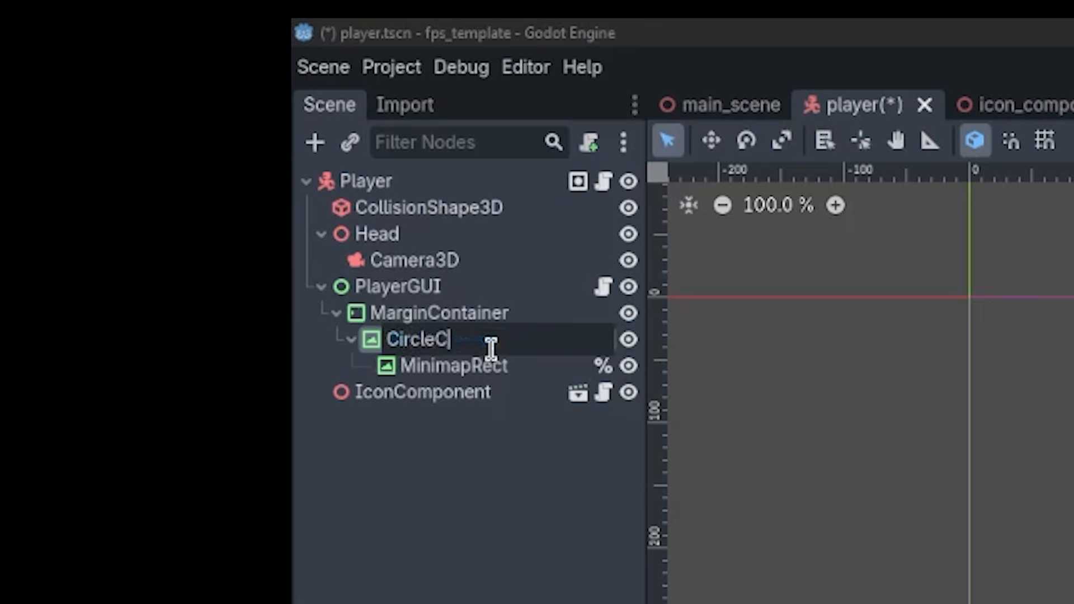
key("Return")
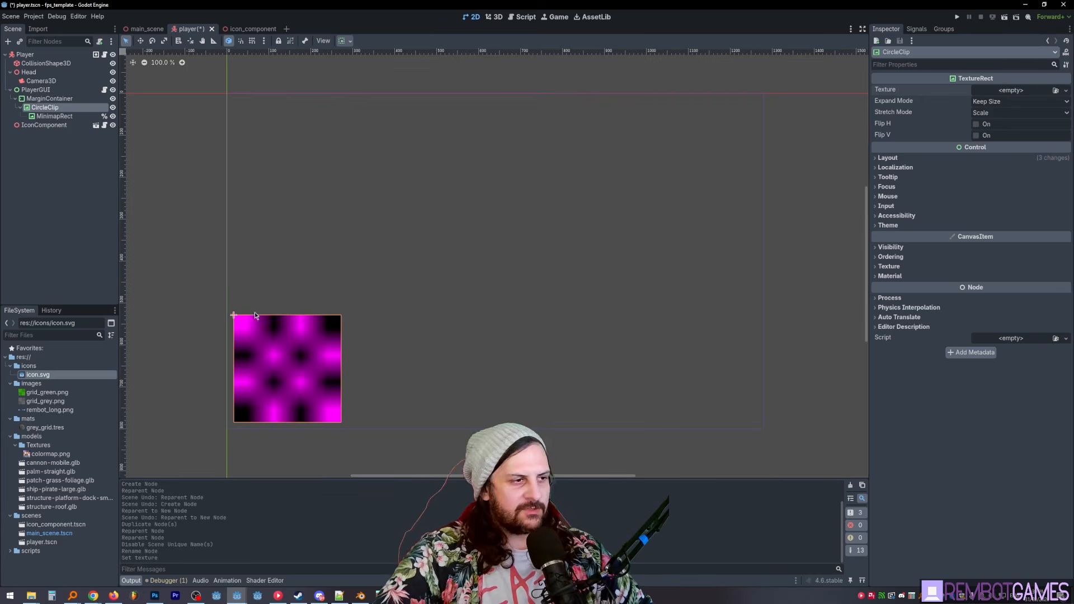
- Assign a new GradientTexture2D as CircleClip's texture and open its properties
left_click(1006, 91)
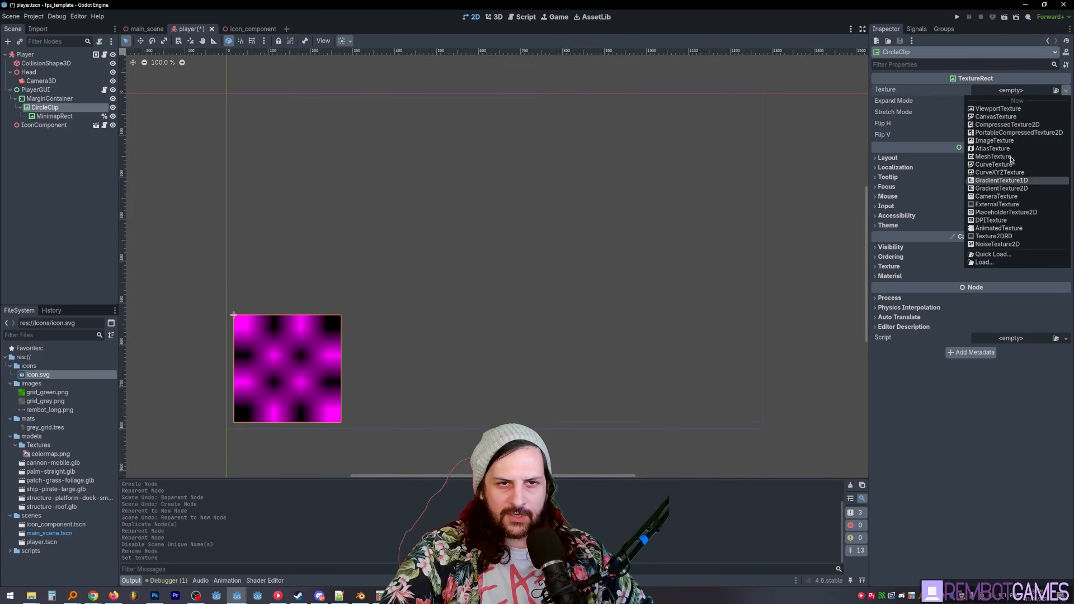
left_click(1019, 183)
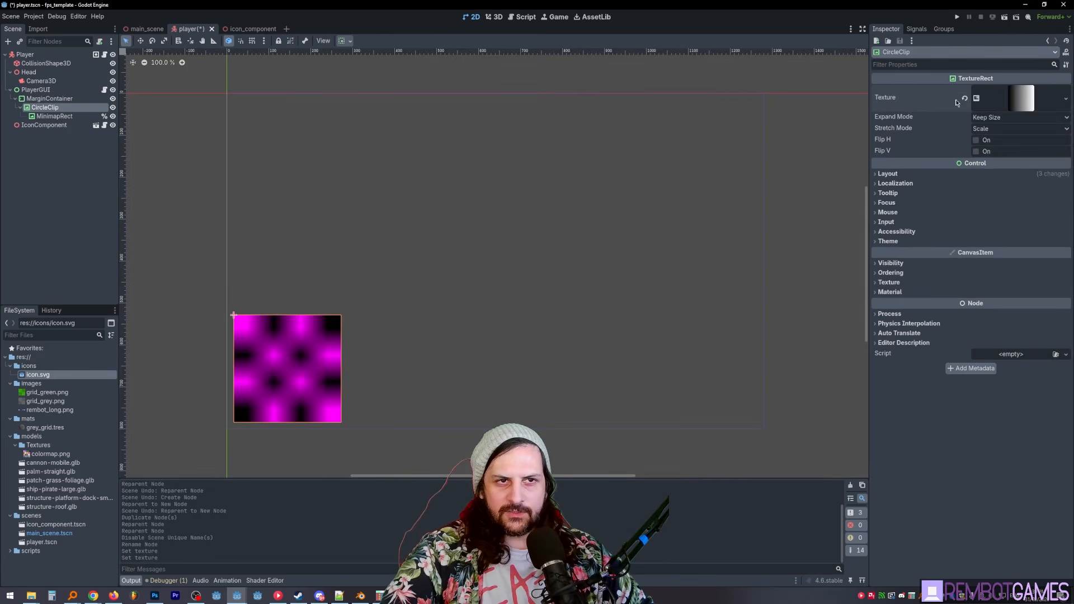
left_click(1016, 97)
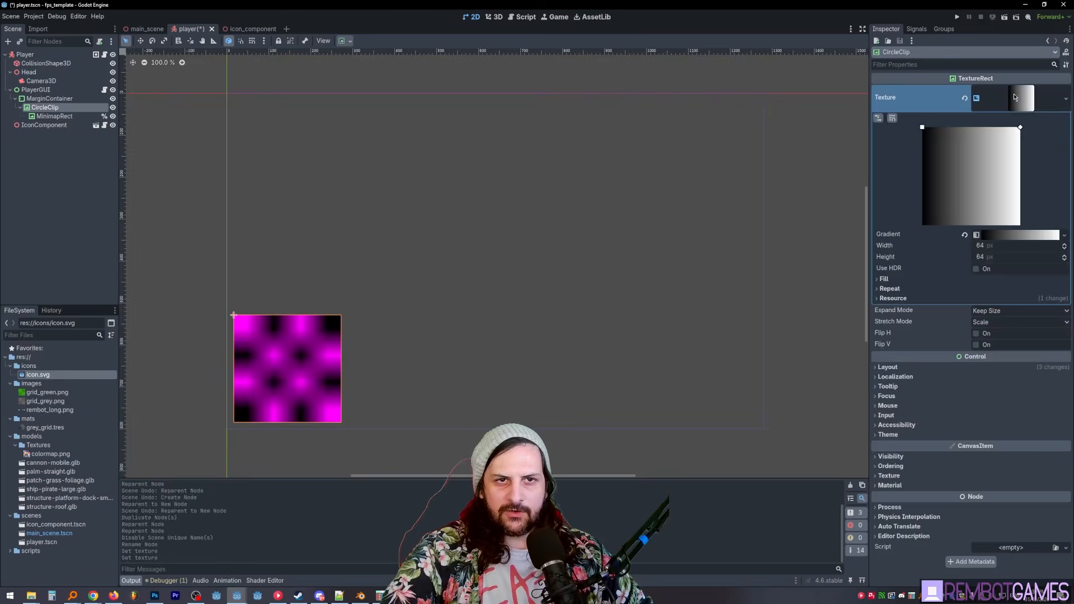
- Set the gradient texture's fill to Radial with its From point at 0.5, 0.5
left_click(903, 278)
left_click(991, 307)
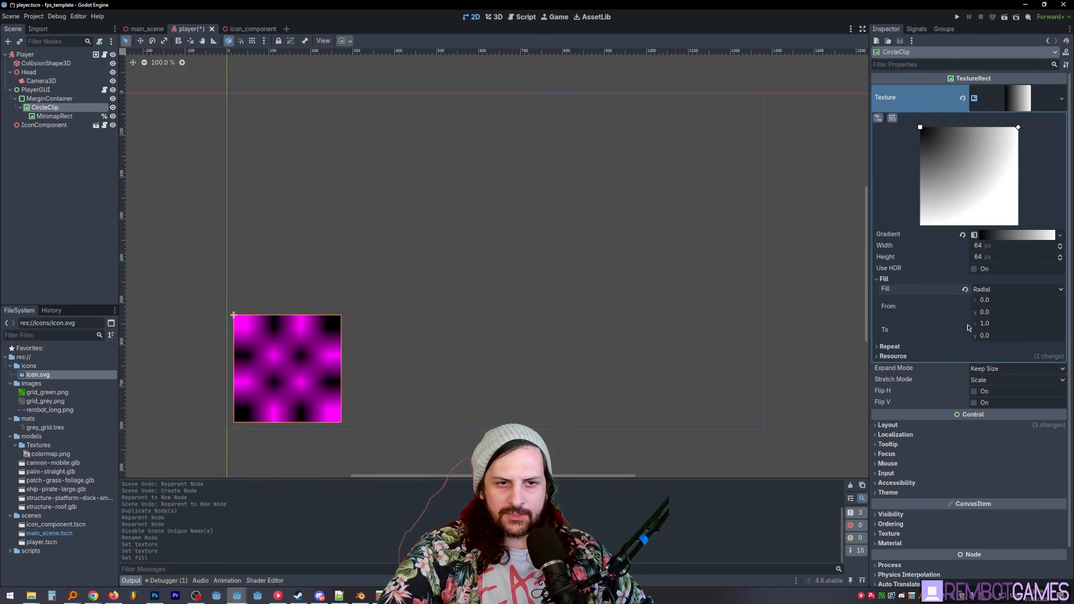
left_click(1004, 301)
type("0.5")
key("Tab")
type("0.5")
key("Return")
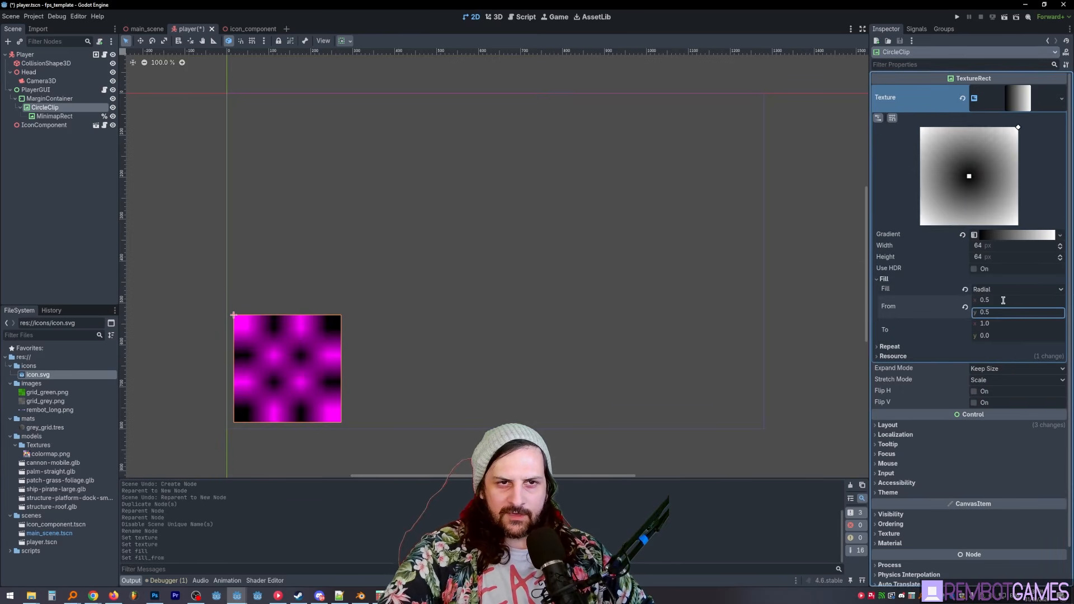
- Set the gradient's interpolation to Constant and move the white stop inward until black forms a circle filling the square
left_click(1016, 235)
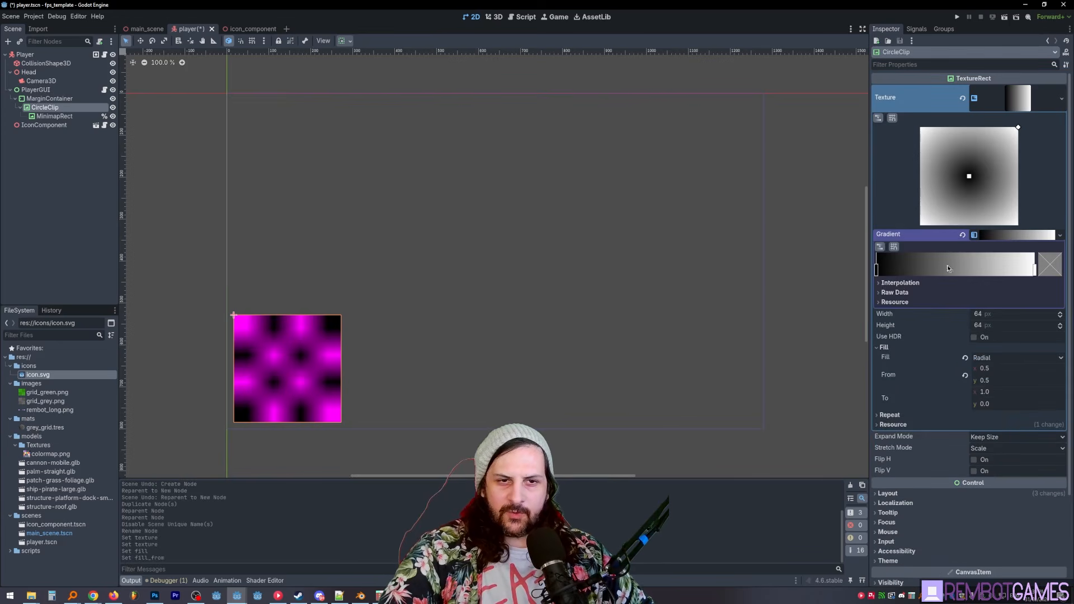
left_click(899, 283)
left_click(996, 312)
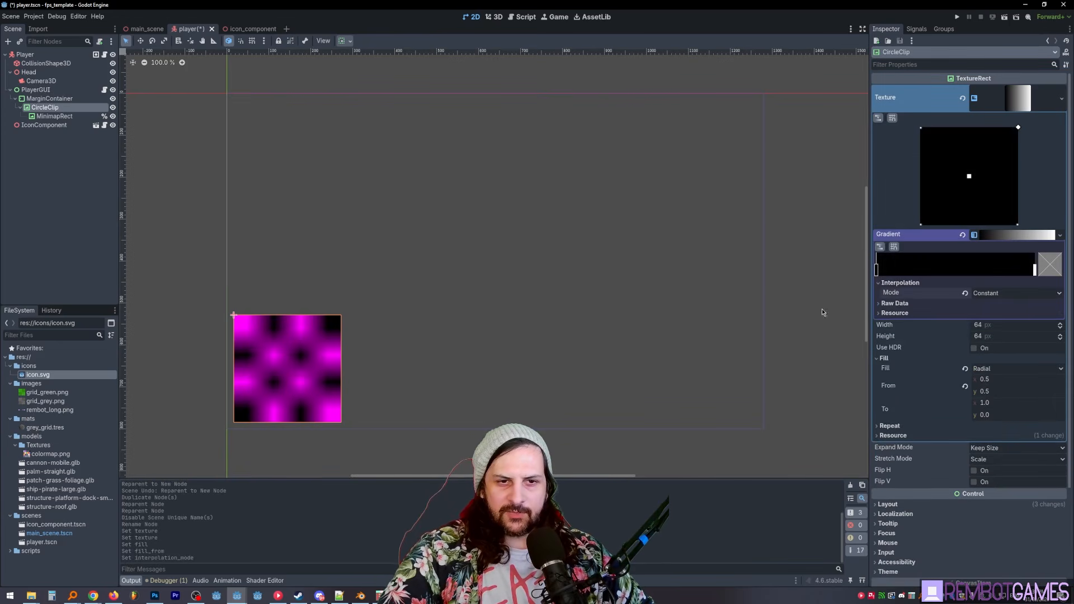
left_click_drag(1040, 271, 985, 275)
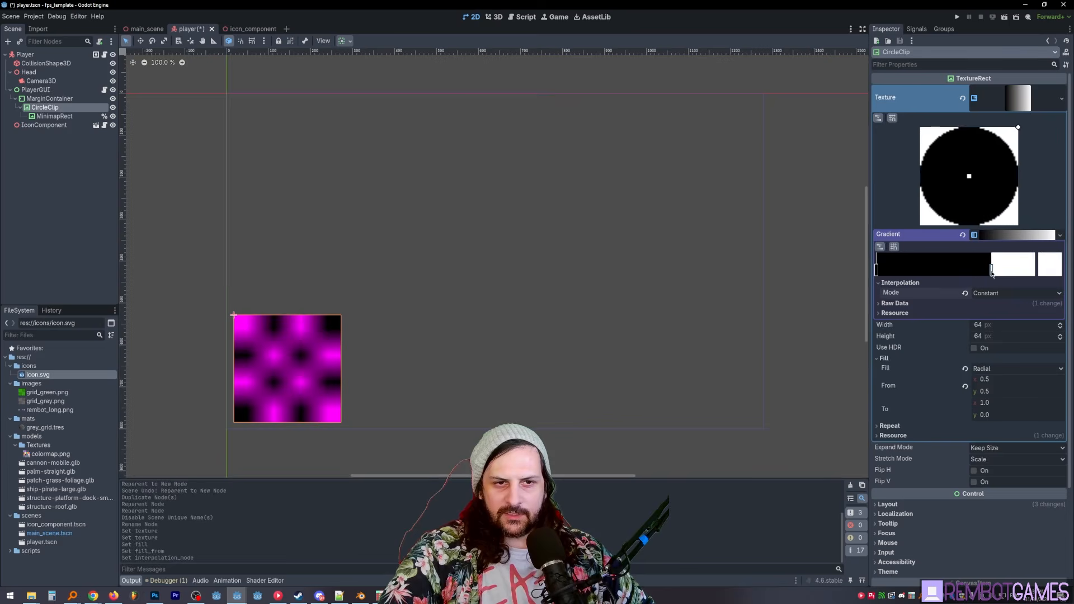
- Recolor the gradient's white outer stop to black with alpha 0 so the corners are transparent, and save the player scene
double_click(987, 271)
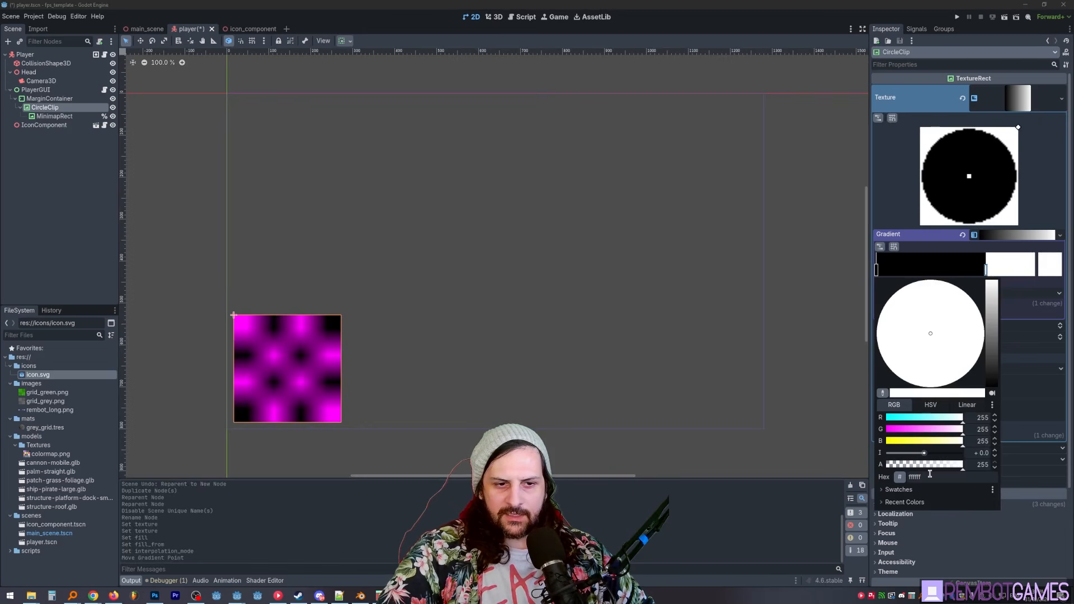
left_click_drag(939, 464, 860, 466)
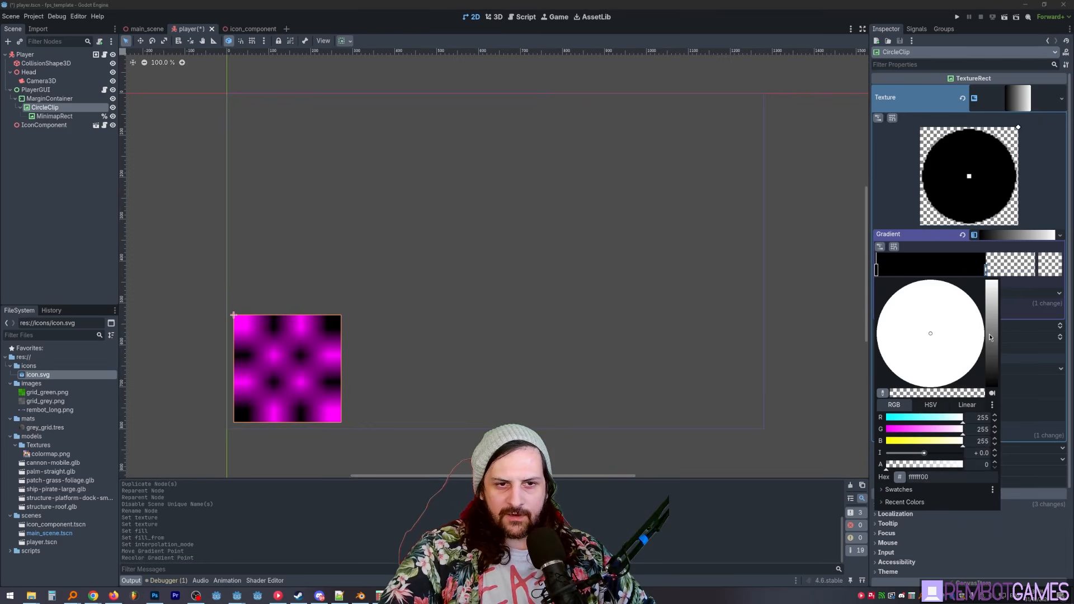
left_click_drag(990, 337, 997, 402)
left_click(1002, 248)
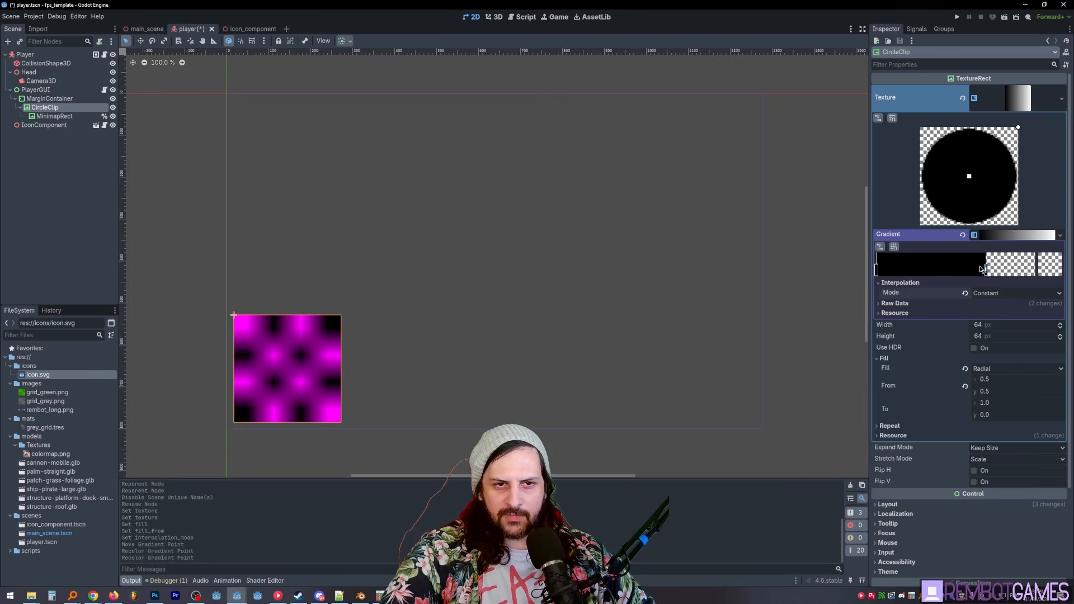
middle_click_drag(547, 321, 565, 335)
key("ctrl+s")
- Set CircleClip's Clip Children visibility option to Clip + Draw
scroll(565, 336, "up", 1)
scroll(952, 204, "down", 2)
scroll(954, 198, "up", 2)
scroll(954, 197, "down", 3)
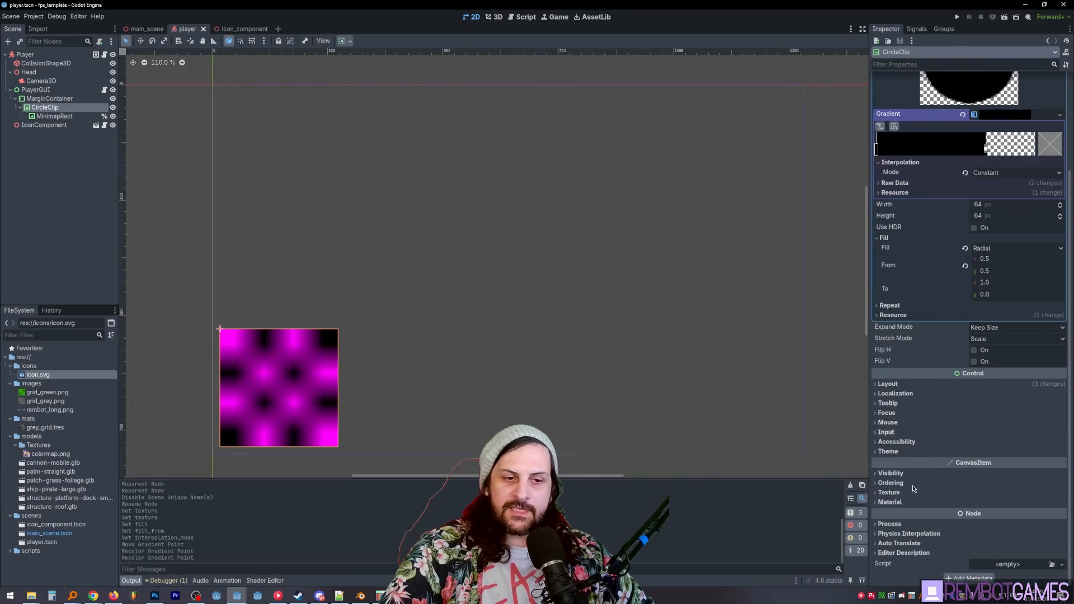
left_click(891, 473)
scroll(895, 408, "down", 3)
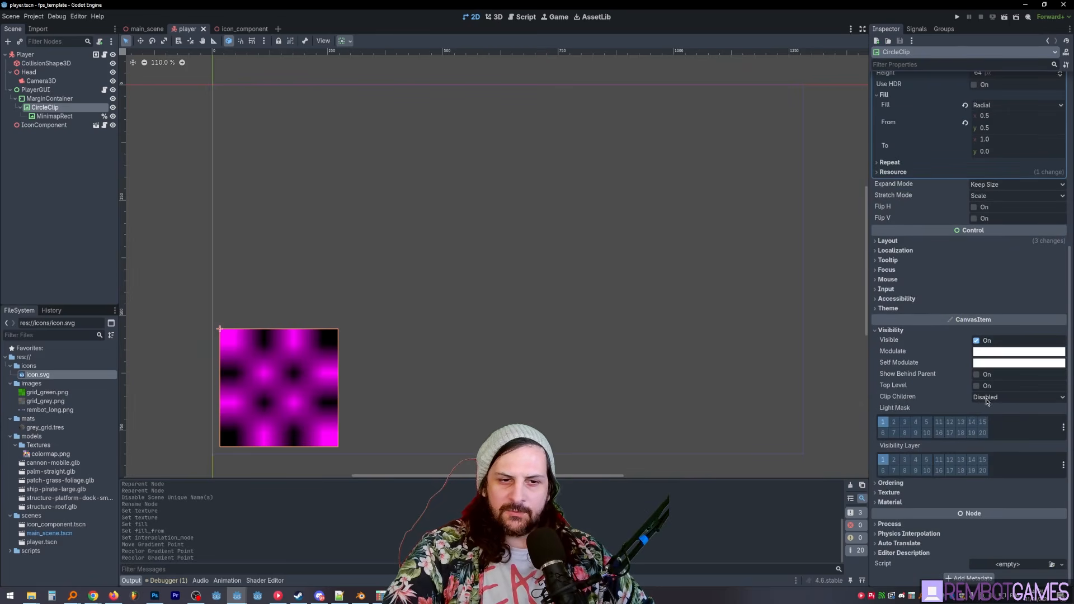
left_click(994, 424)
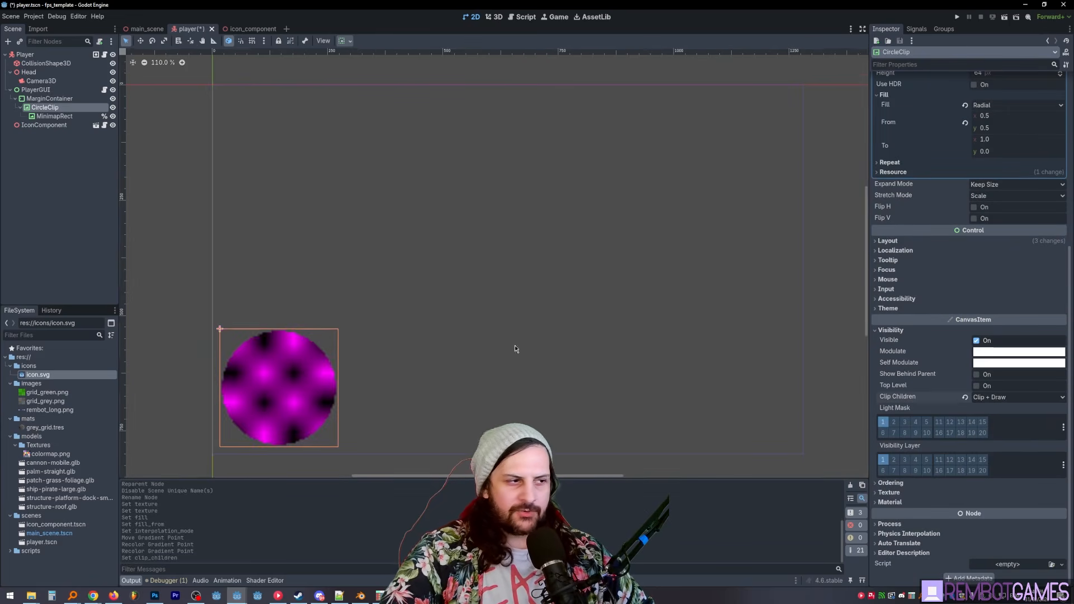
middle_click_drag(514, 345, 551, 335)
- Run the project and move the player around to check the circular minimap, and quit the game
key("F5")
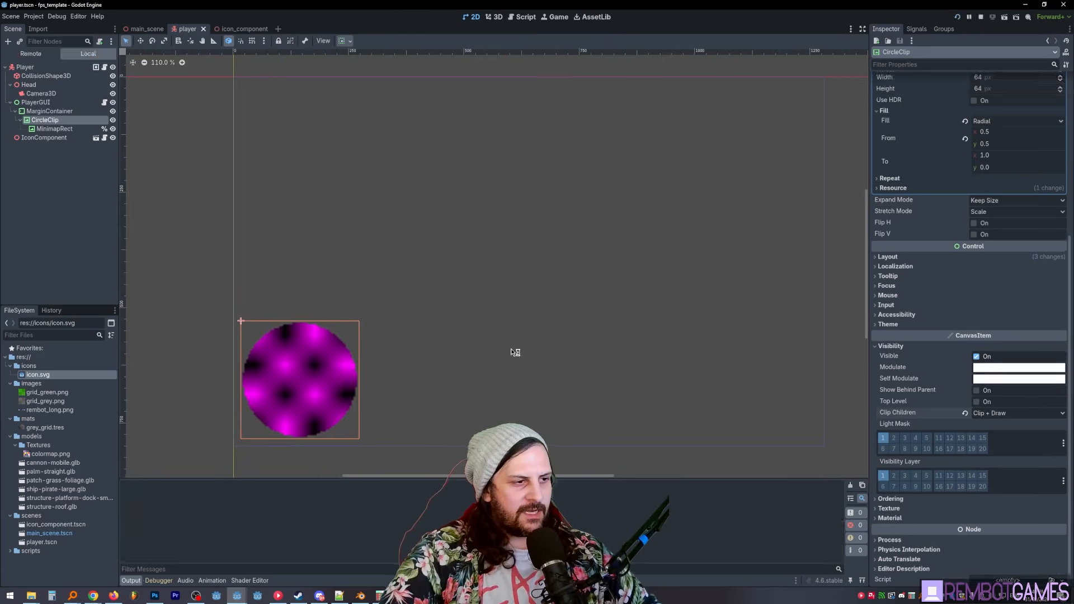
key("w")
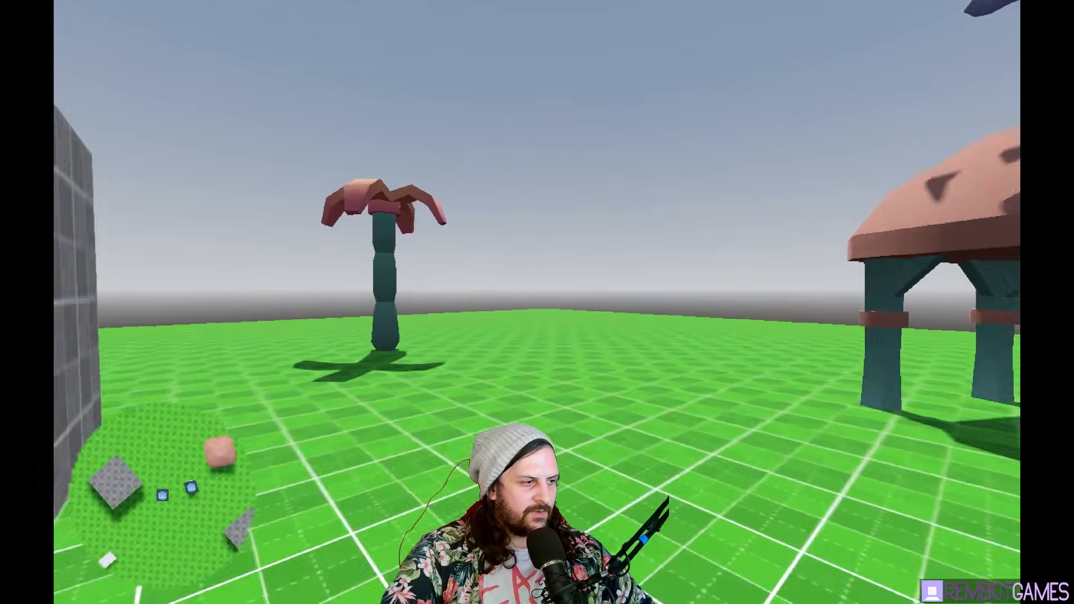
key("s")
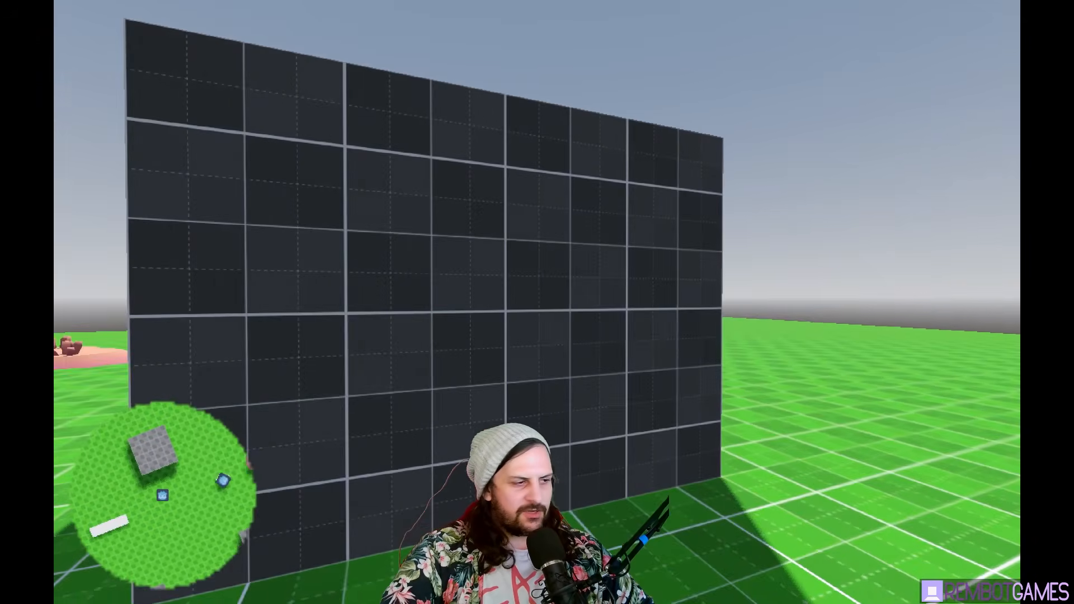
key("Escape")
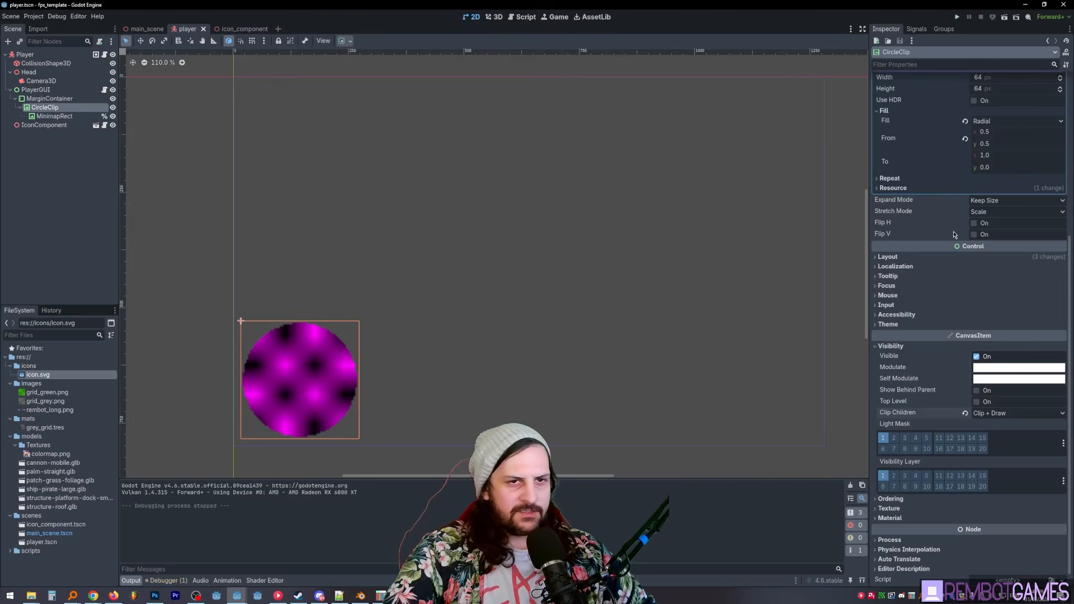
- Set both the width and height of CircleClip's gradient texture to 256 px
scroll(851, 194, "up", 1)
scroll(990, 326, "up", 5)
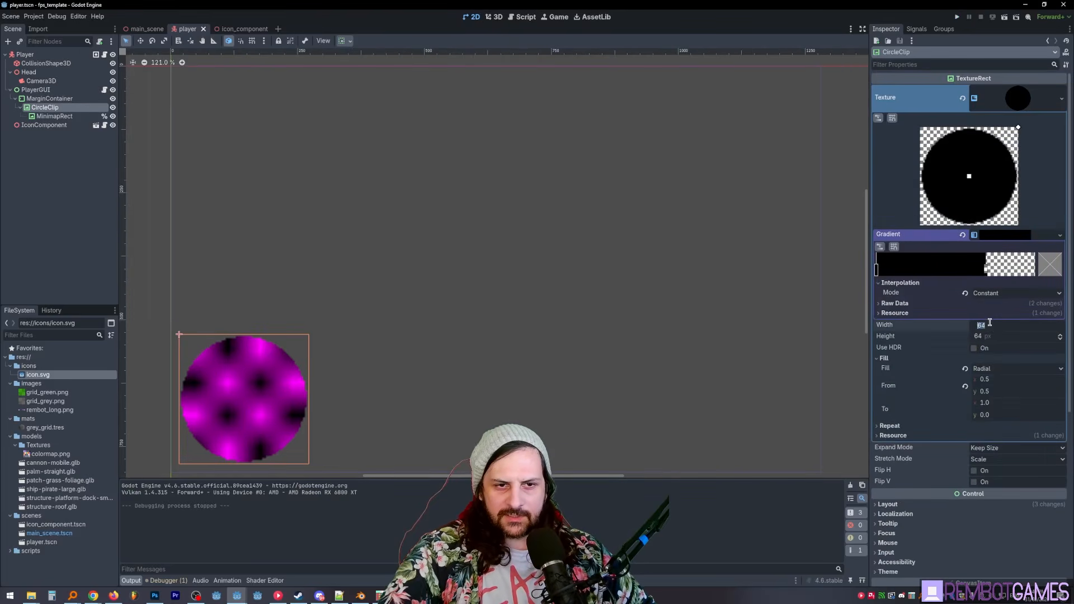
key("Tab")
type("256")
key("Return")
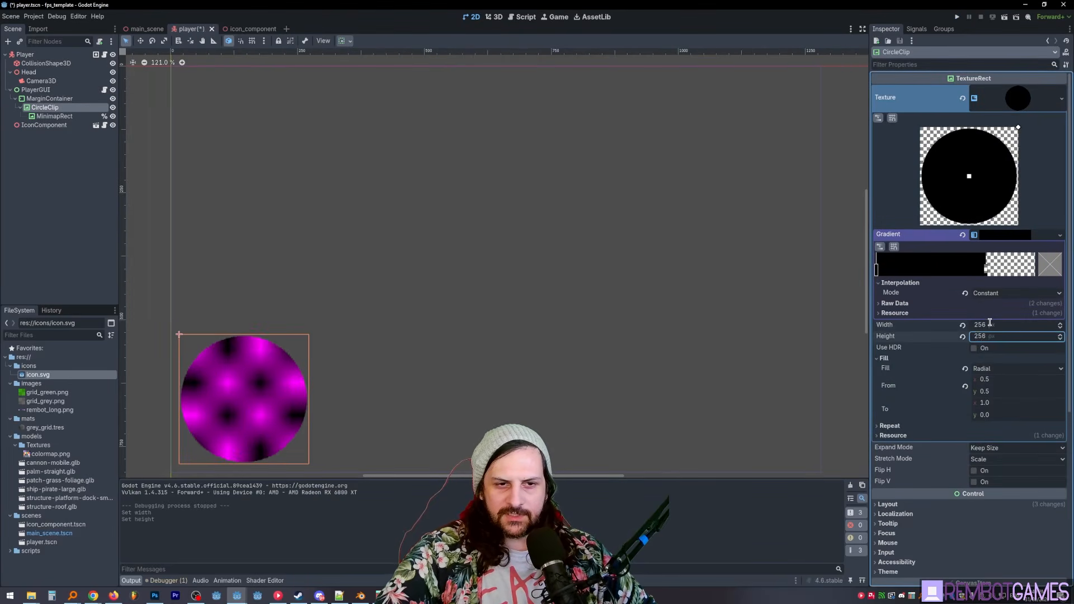
- Run the project again and walk around to inspect the edge of the circular minimap at the new texture resolution
key("F5")
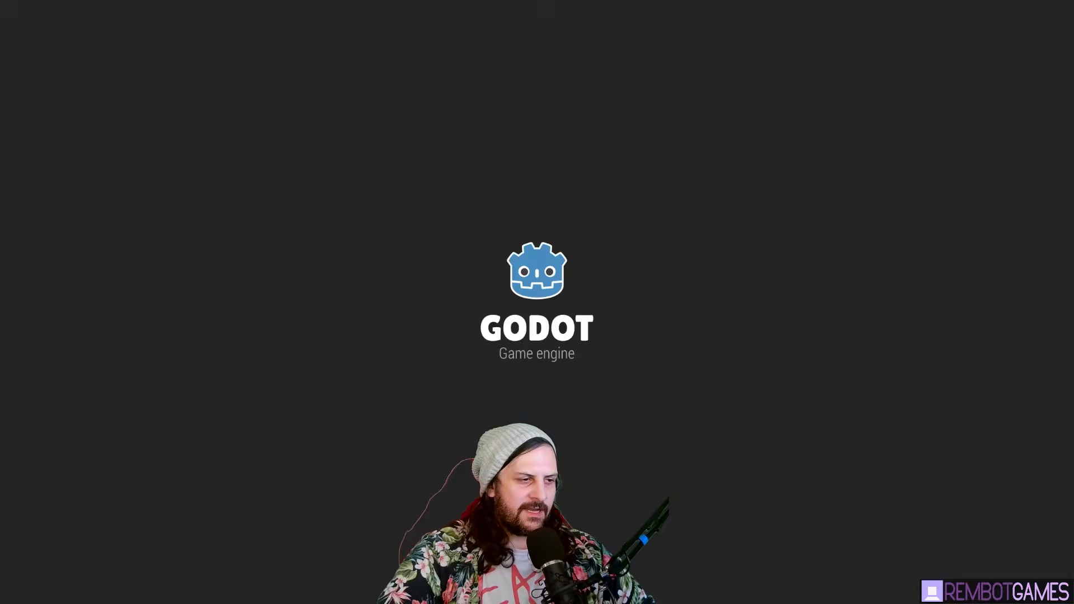
key("w")
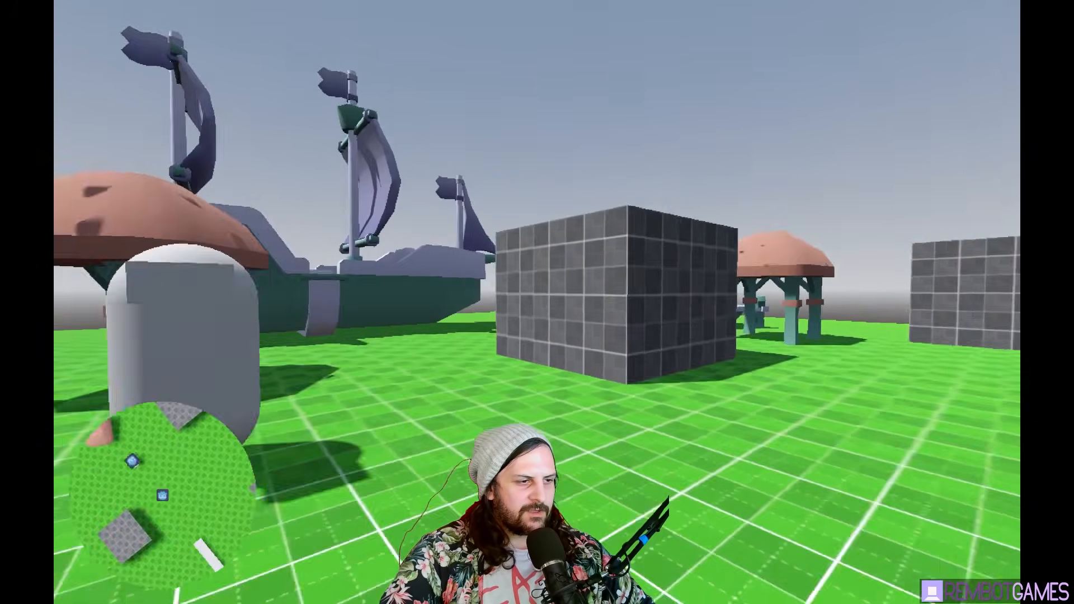
key("w")
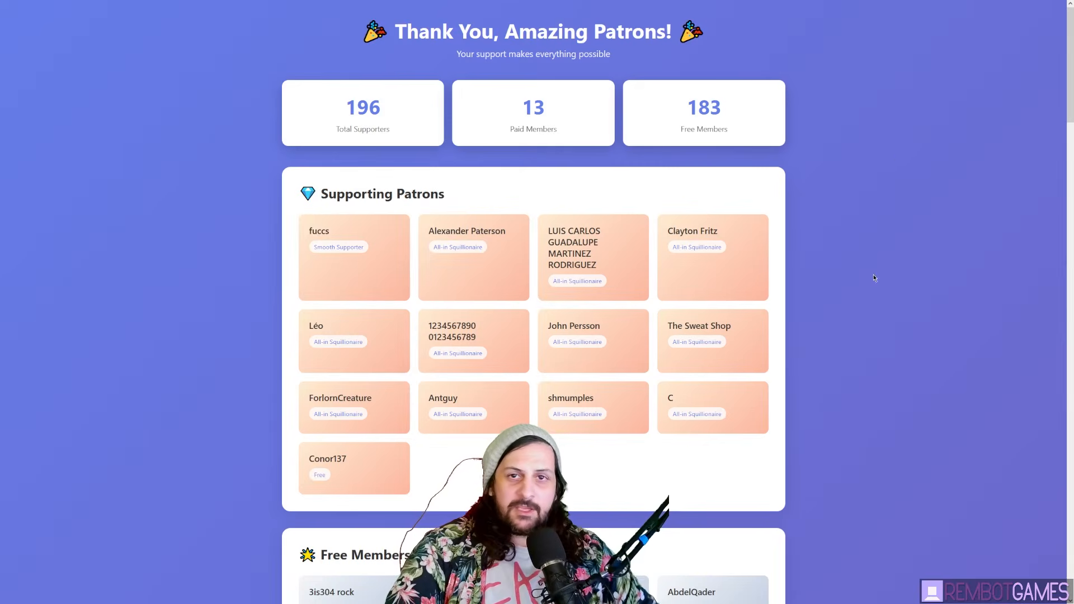
middle_click(899, 157)
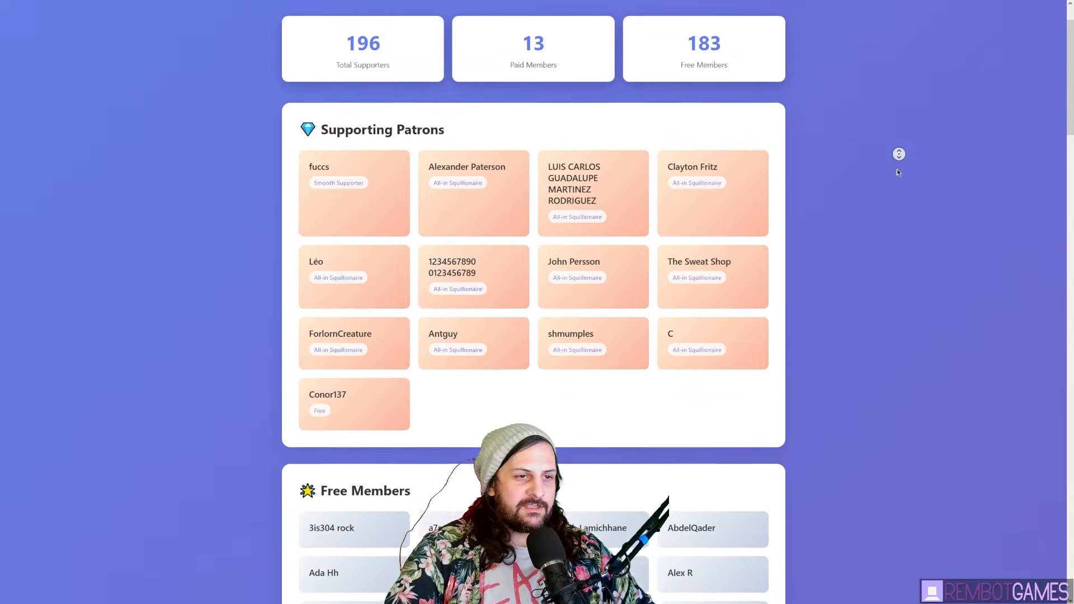